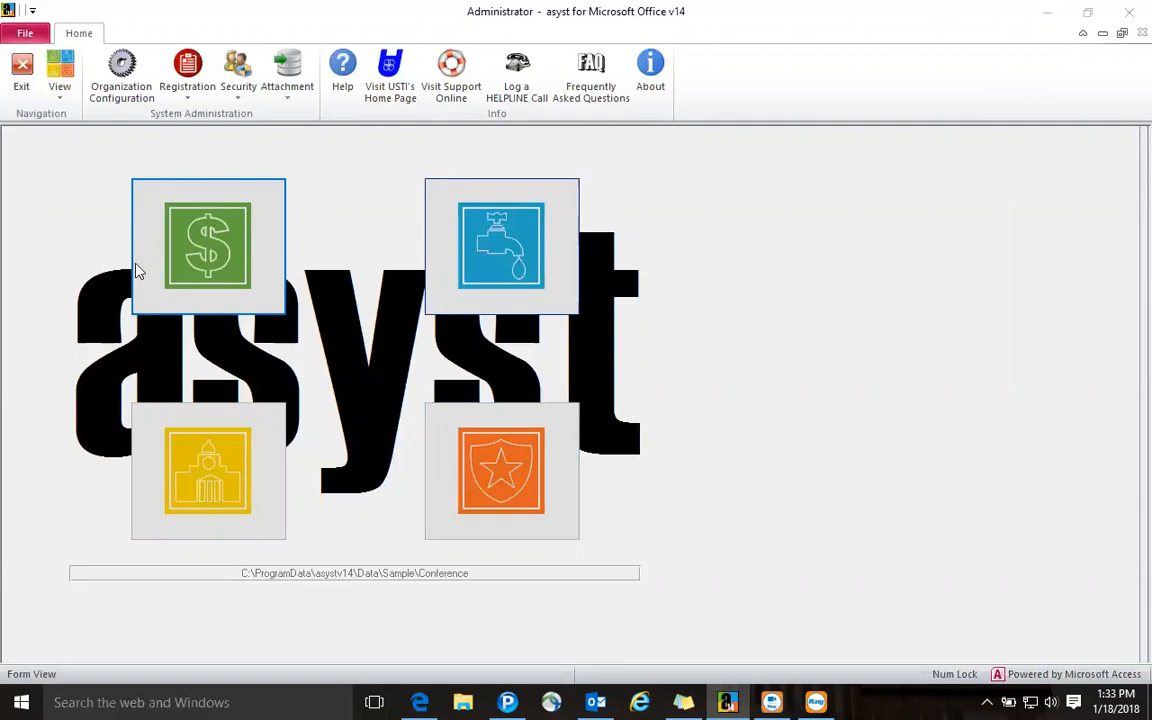
Open the financial modules, view the daily Payroll options, and return to General Ledger
left_click(198, 245)
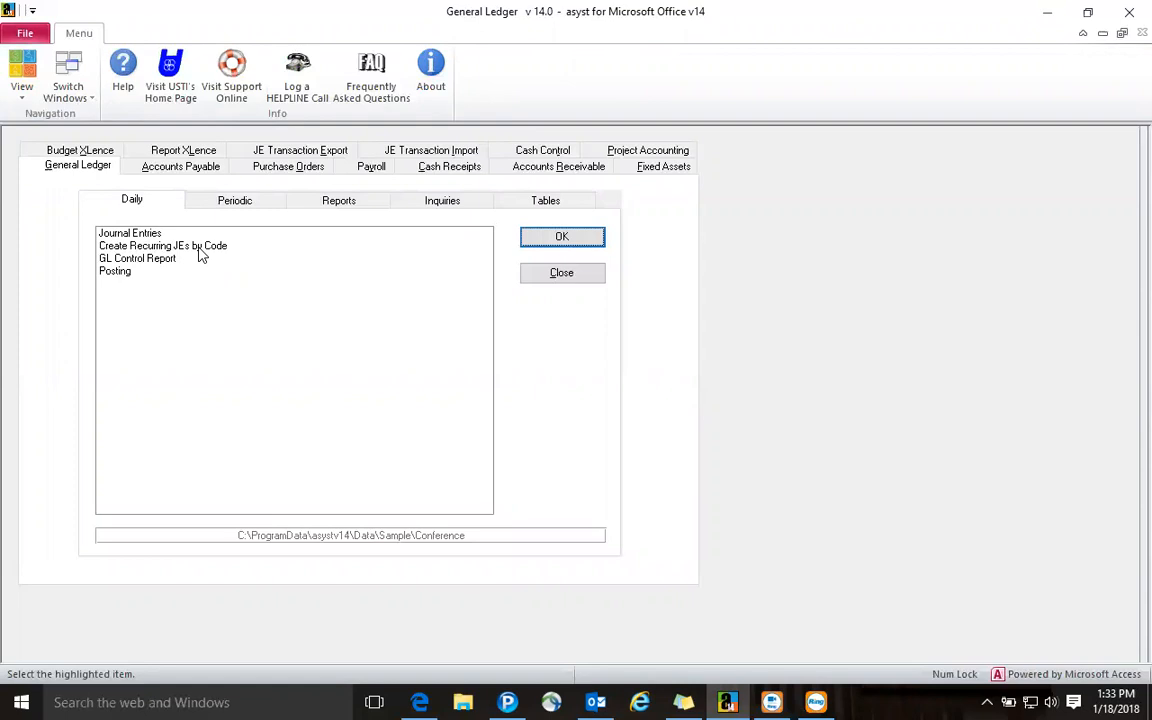
left_click(367, 175)
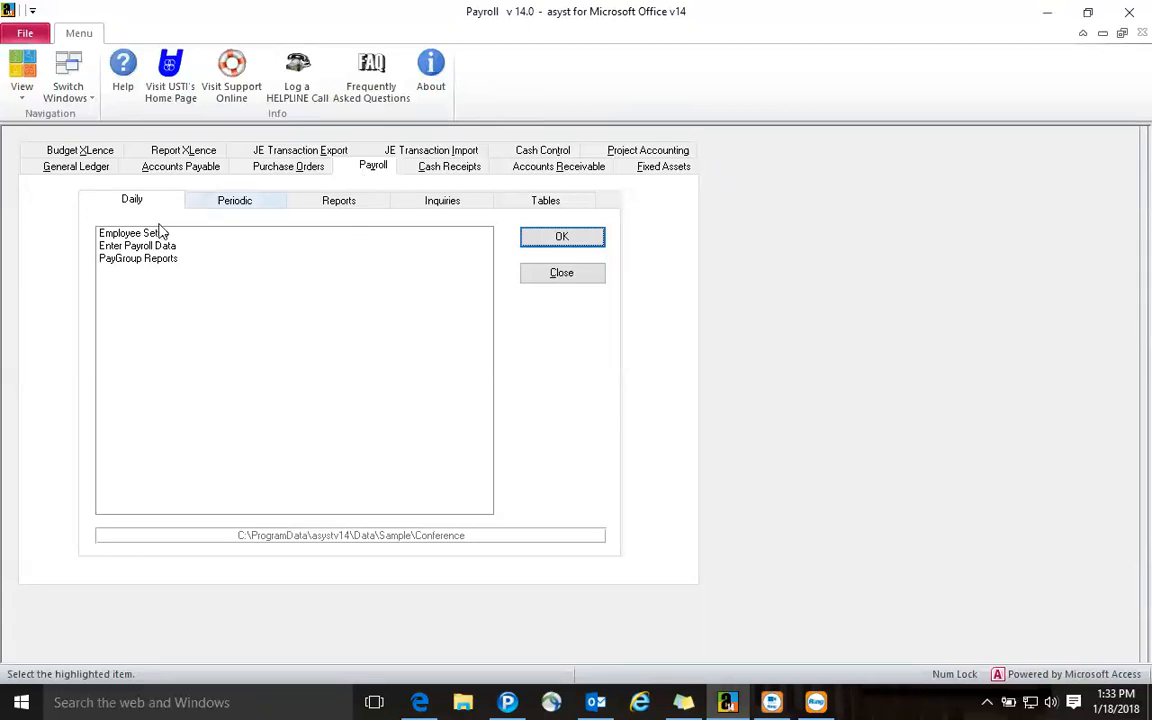
left_click(62, 166)
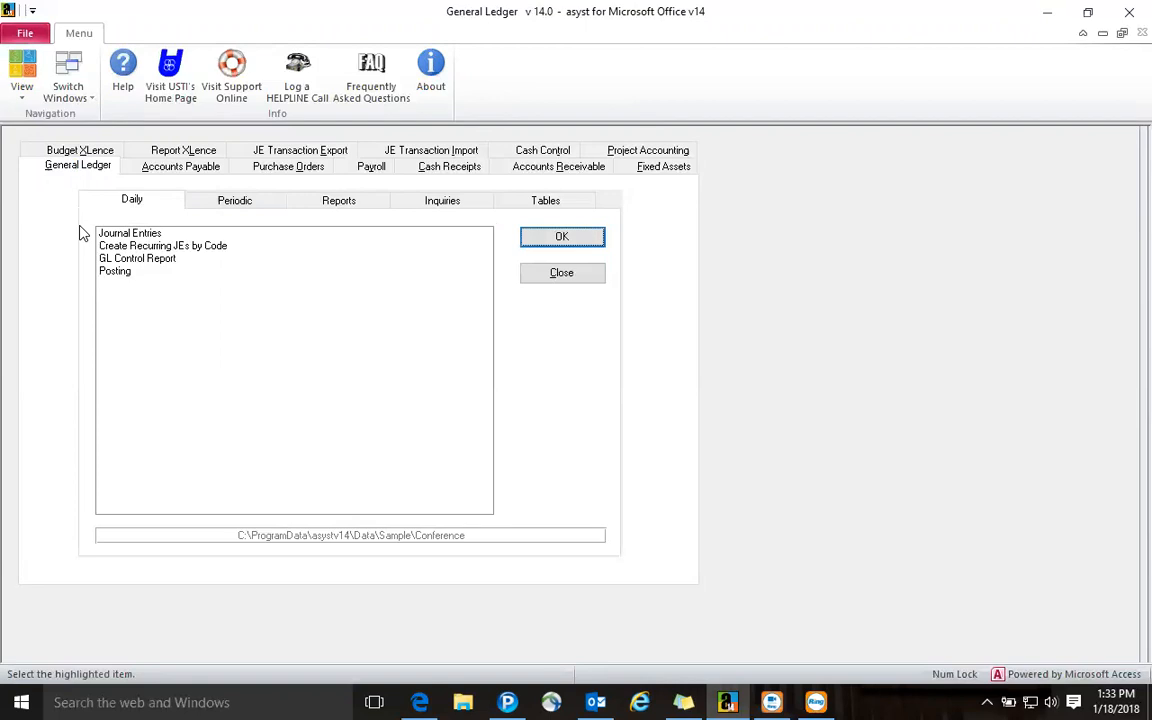
Review the General Ledger periodic, report, inquiry and table options, and return to the daily options
left_click(199, 203)
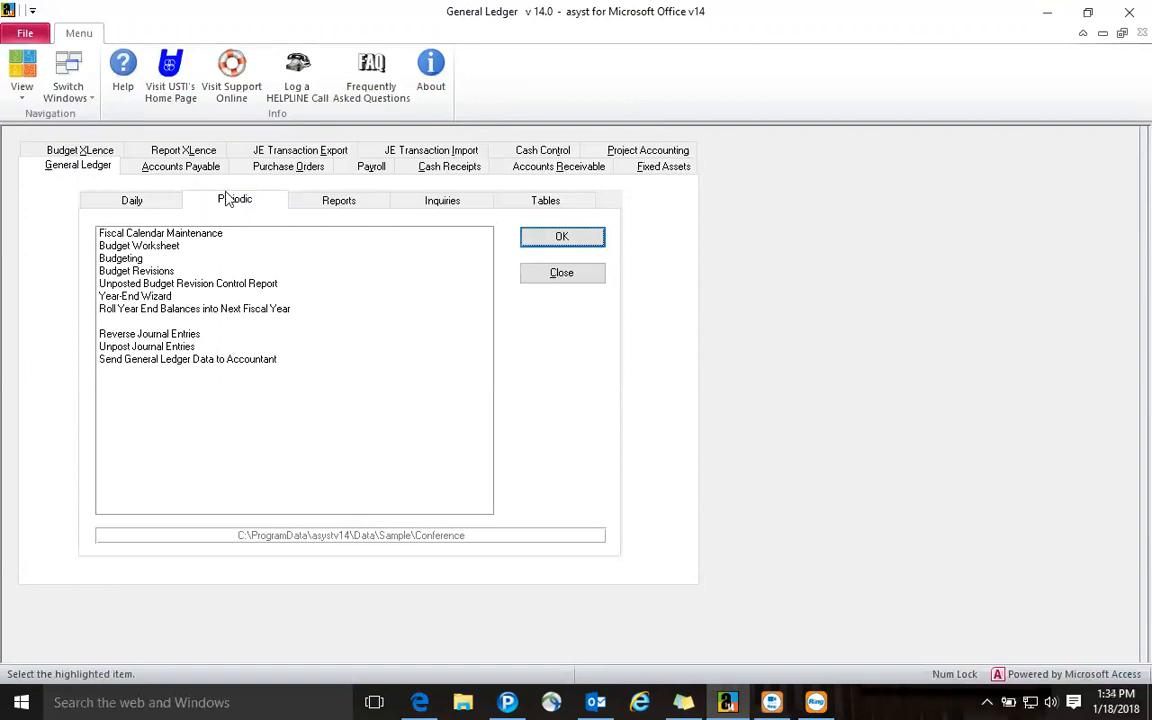
left_click(315, 203)
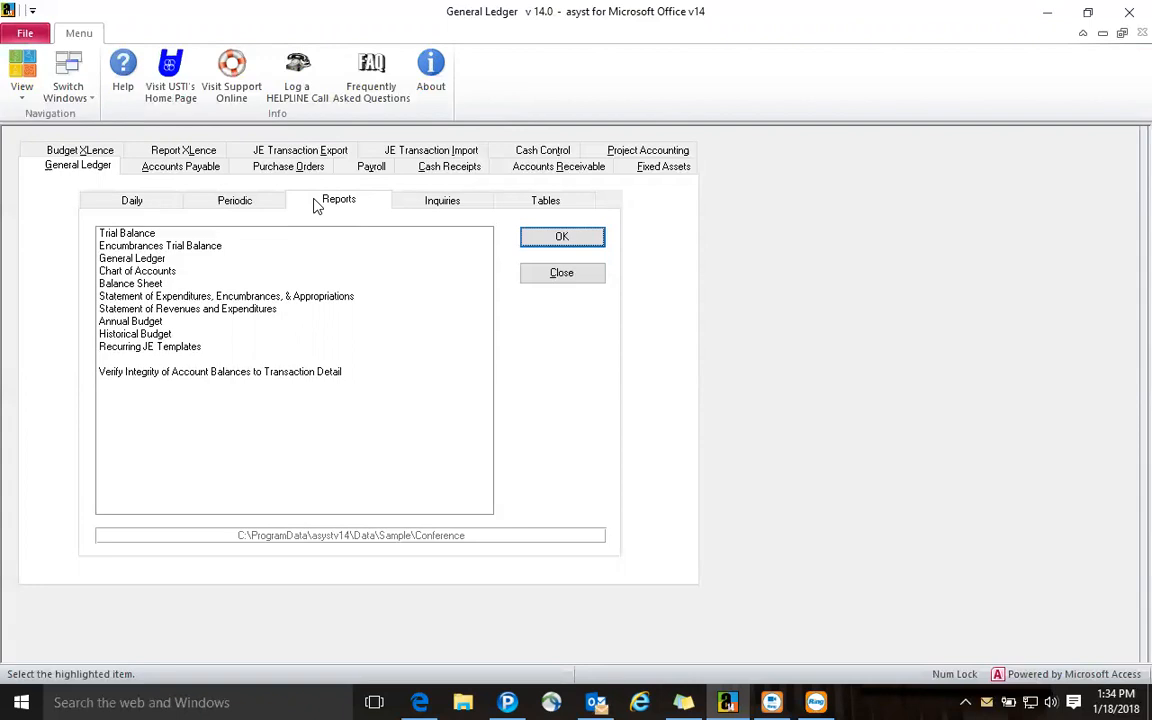
left_click(420, 200)
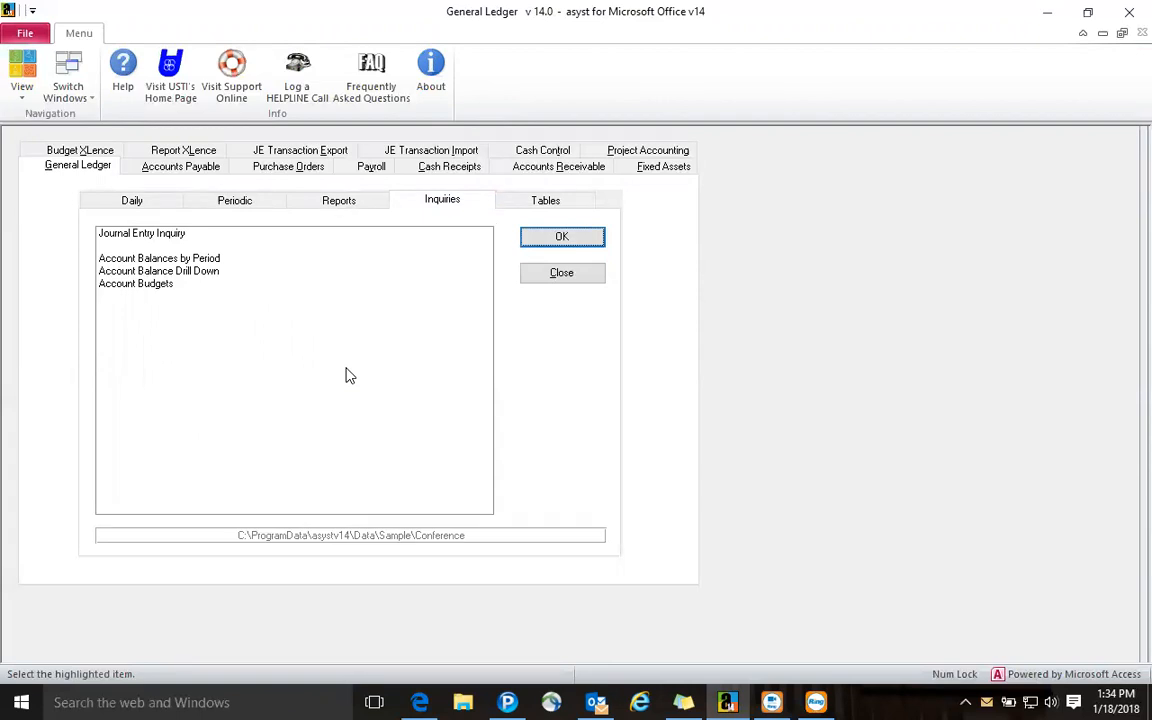
left_click(519, 208)
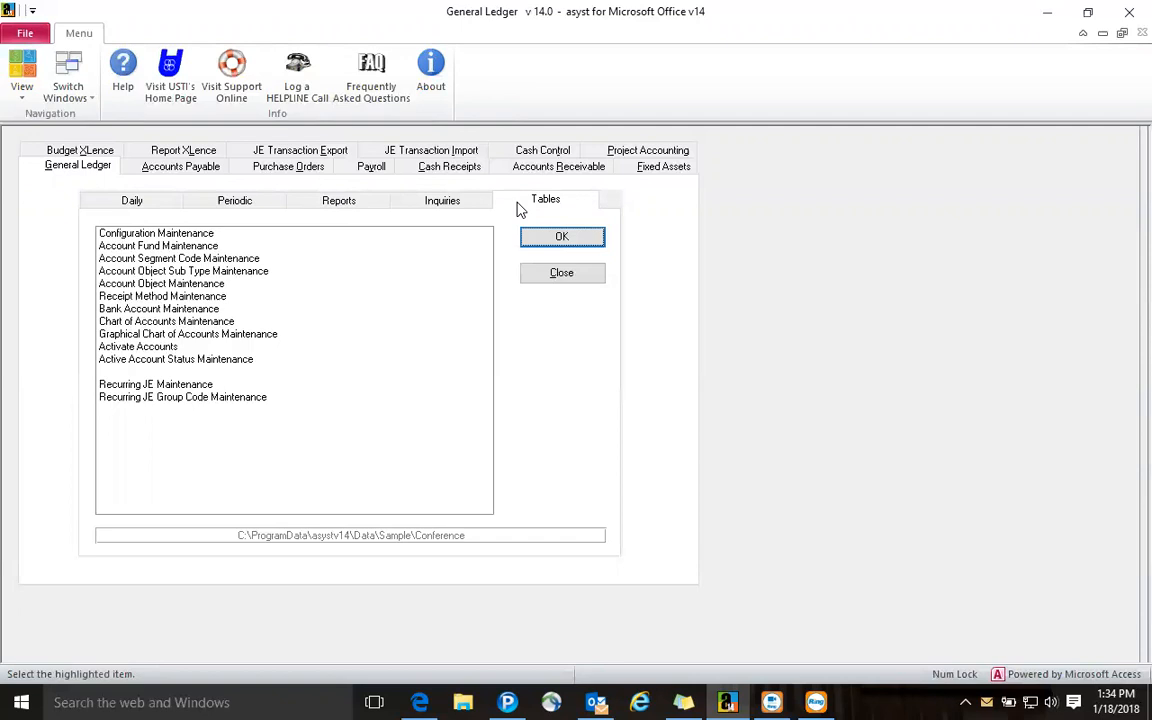
left_click(146, 208)
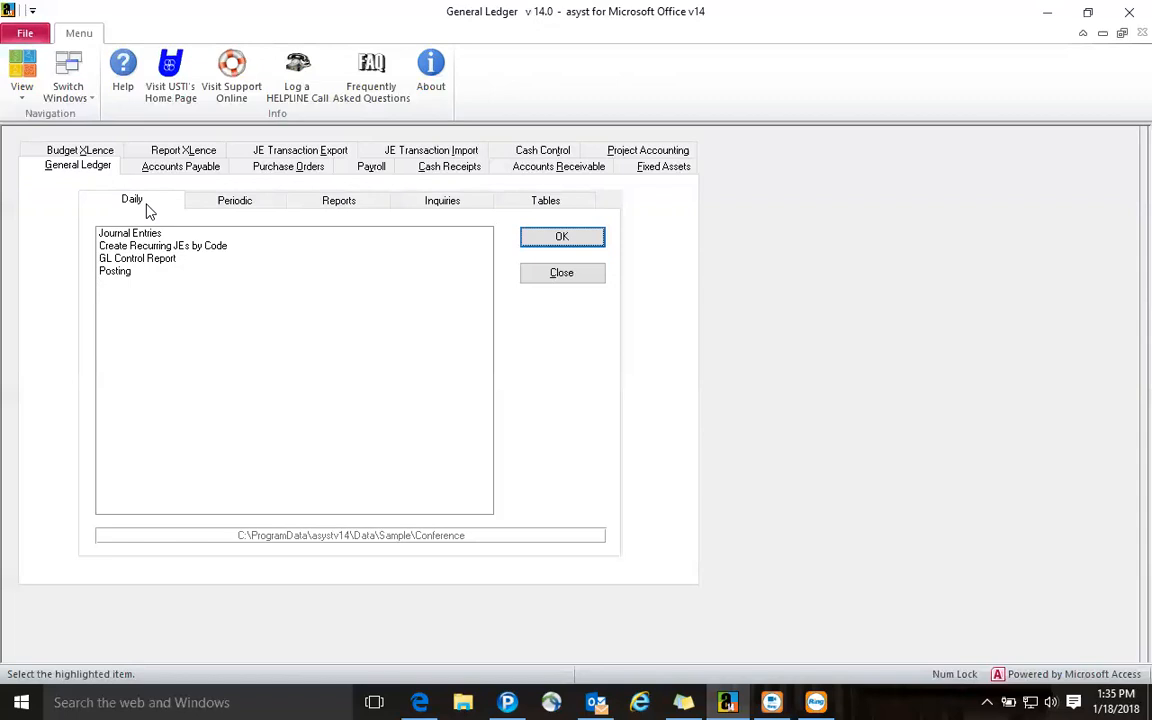
Open the journal entry lookup and view the available transaction sources without choosing one
left_click(154, 233)
left_click(561, 237)
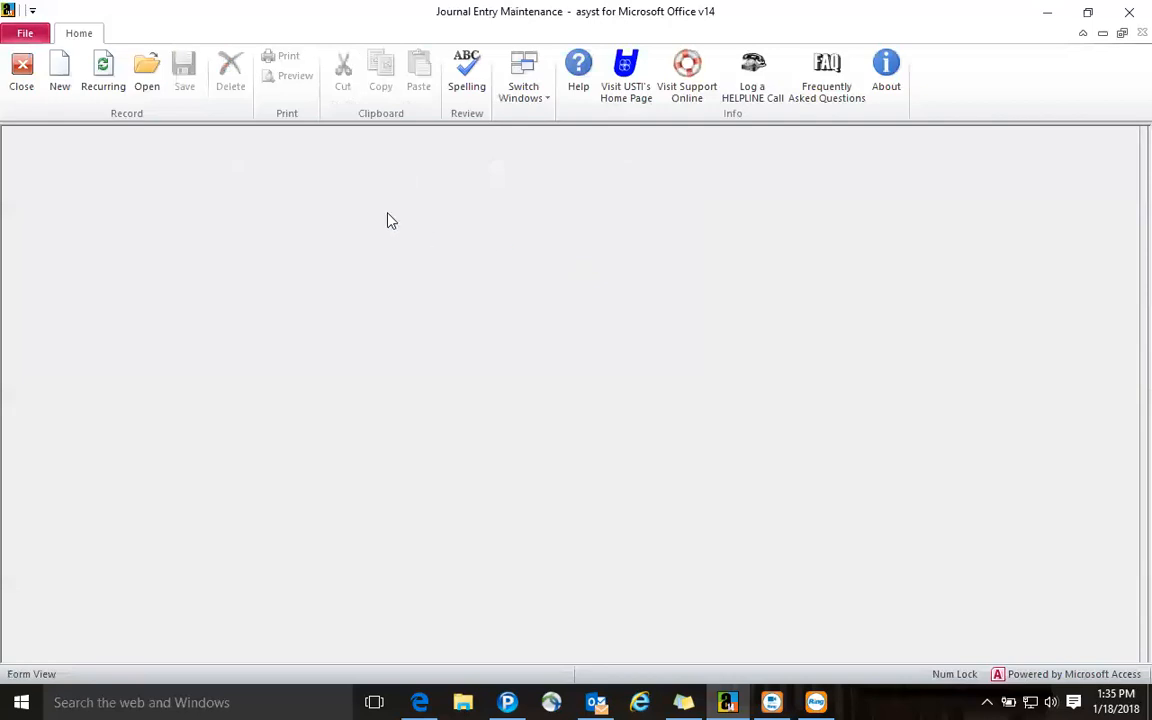
left_click(147, 74)
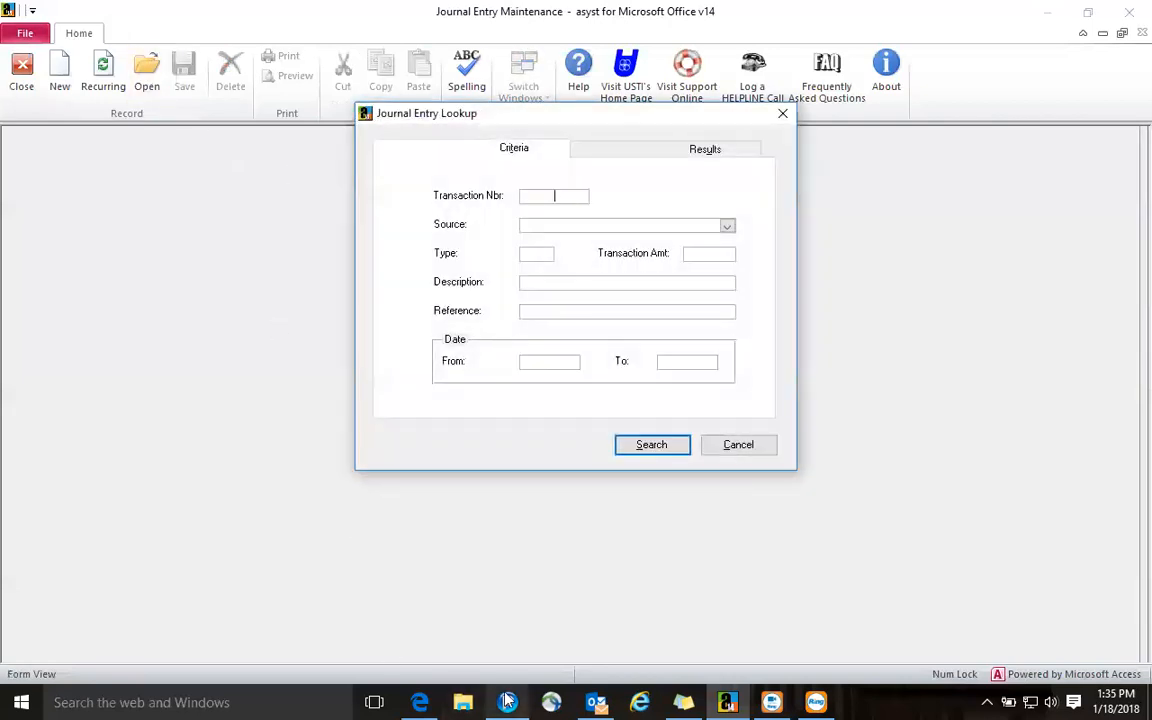
mouse_move(507, 702)
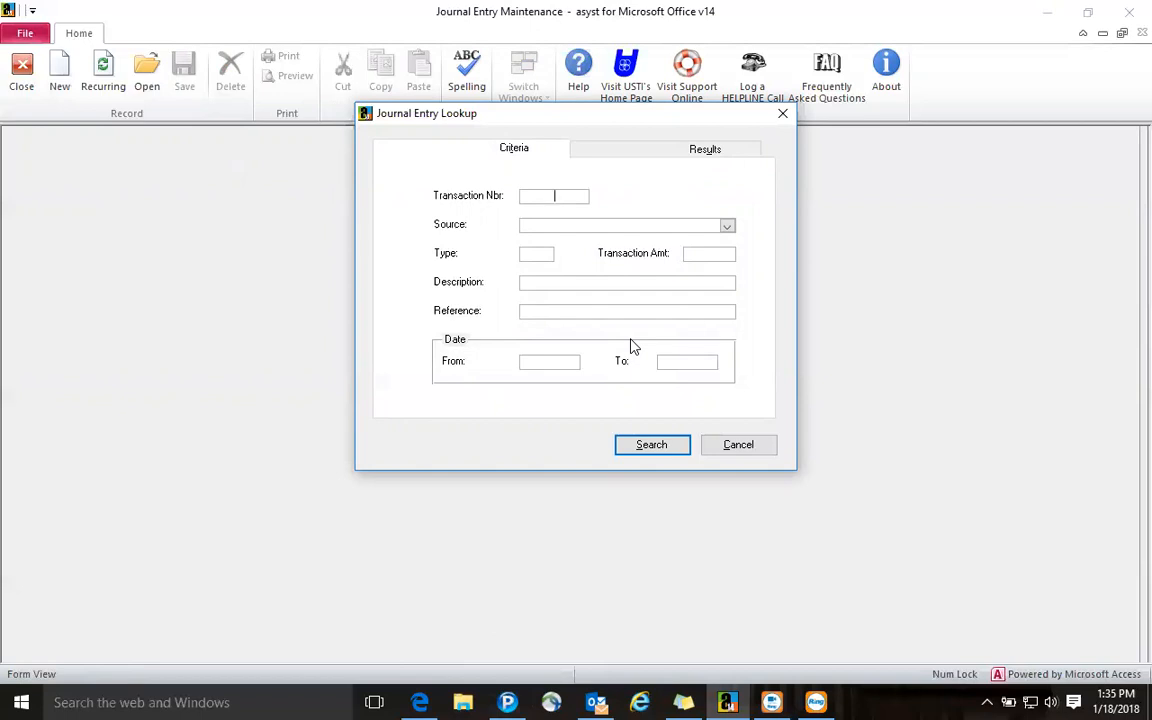
left_click(726, 226)
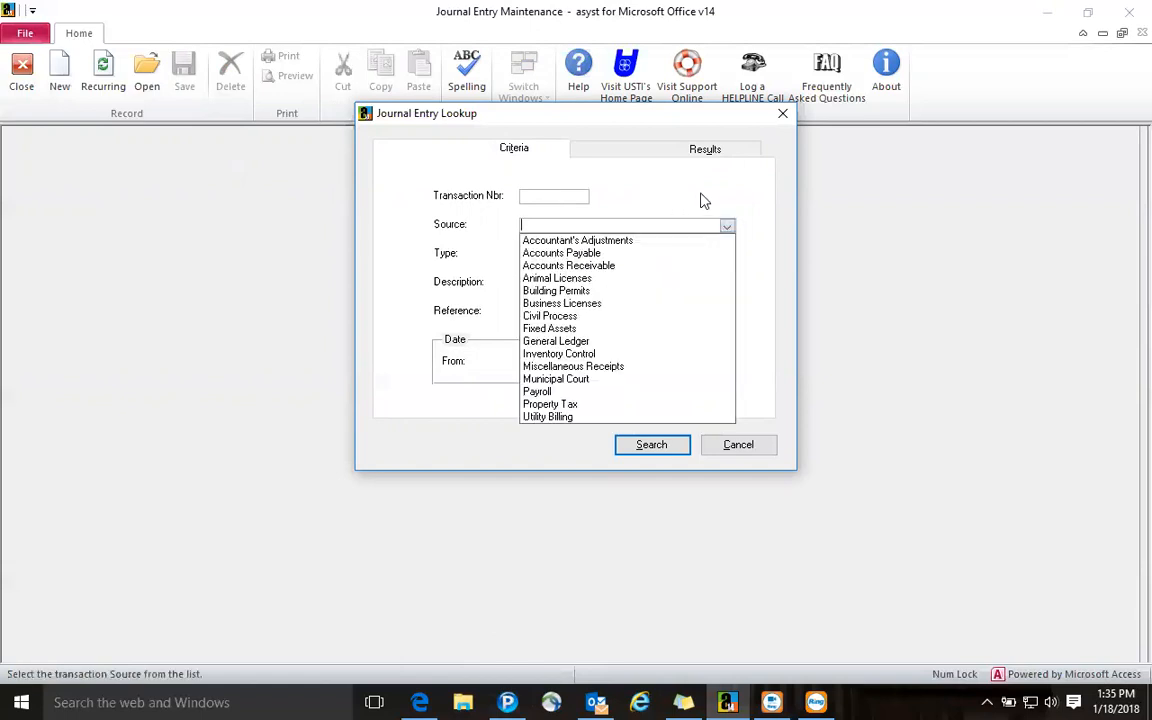
left_click(702, 205)
Search journal entries without any criteria and open the Property Taxes entry dated 06/09/2014
left_click(675, 446)
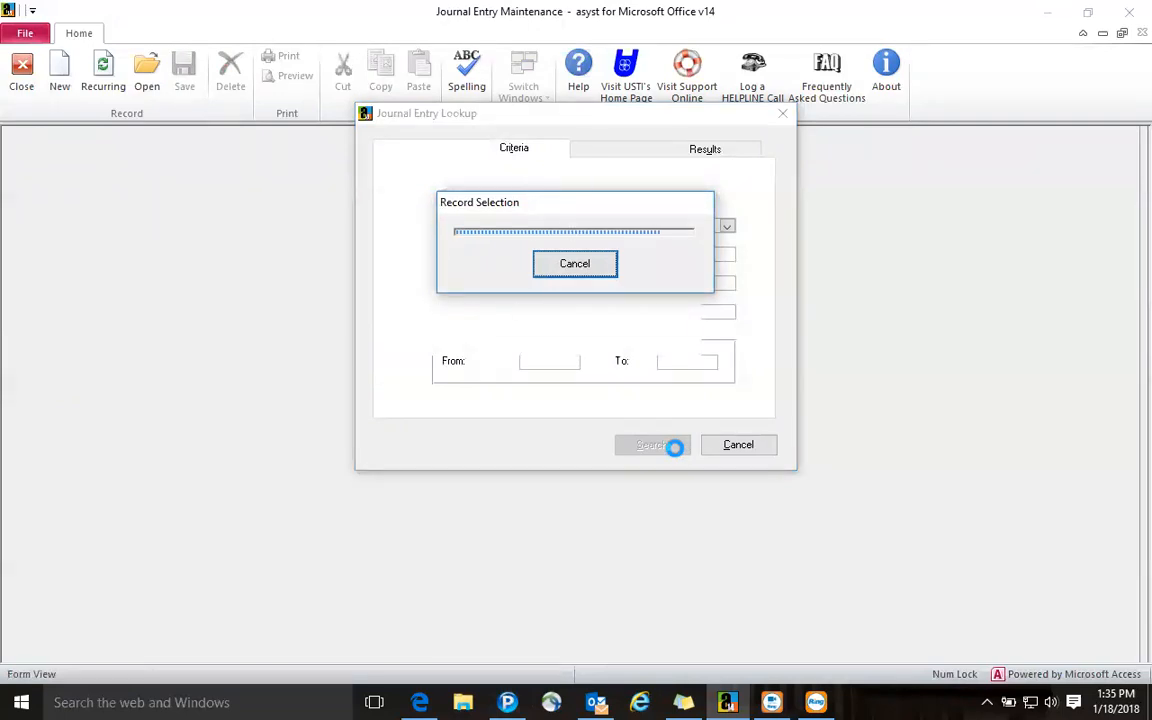
left_click(585, 256)
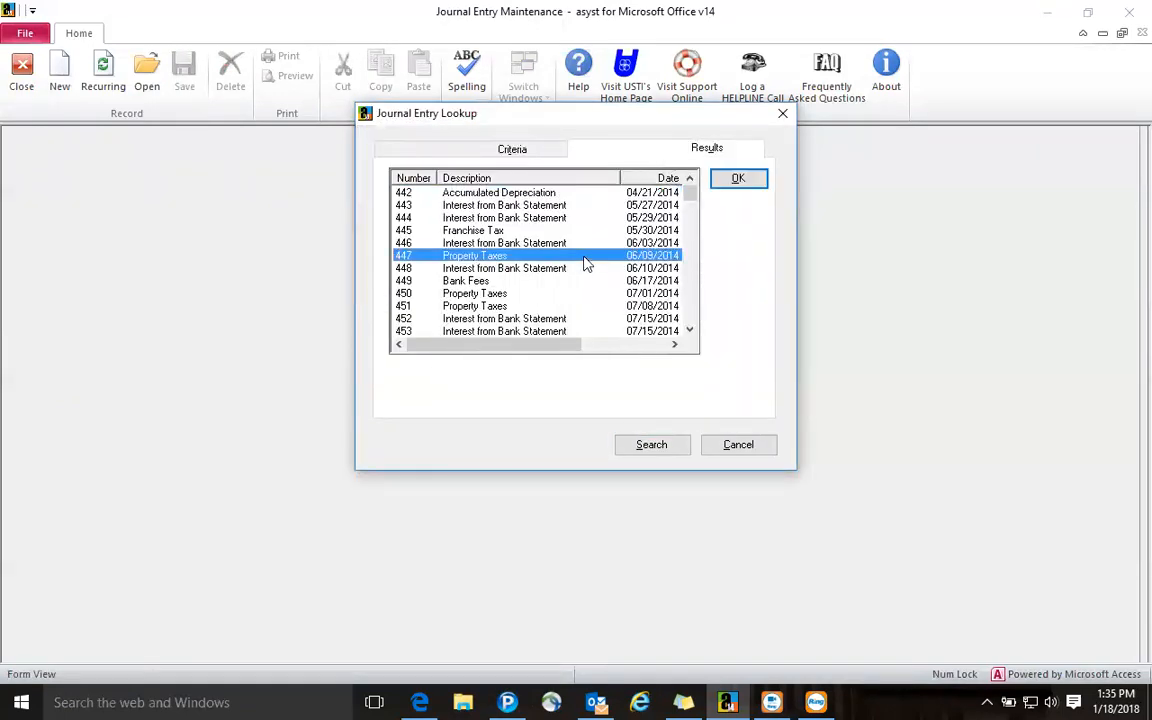
left_click(717, 182)
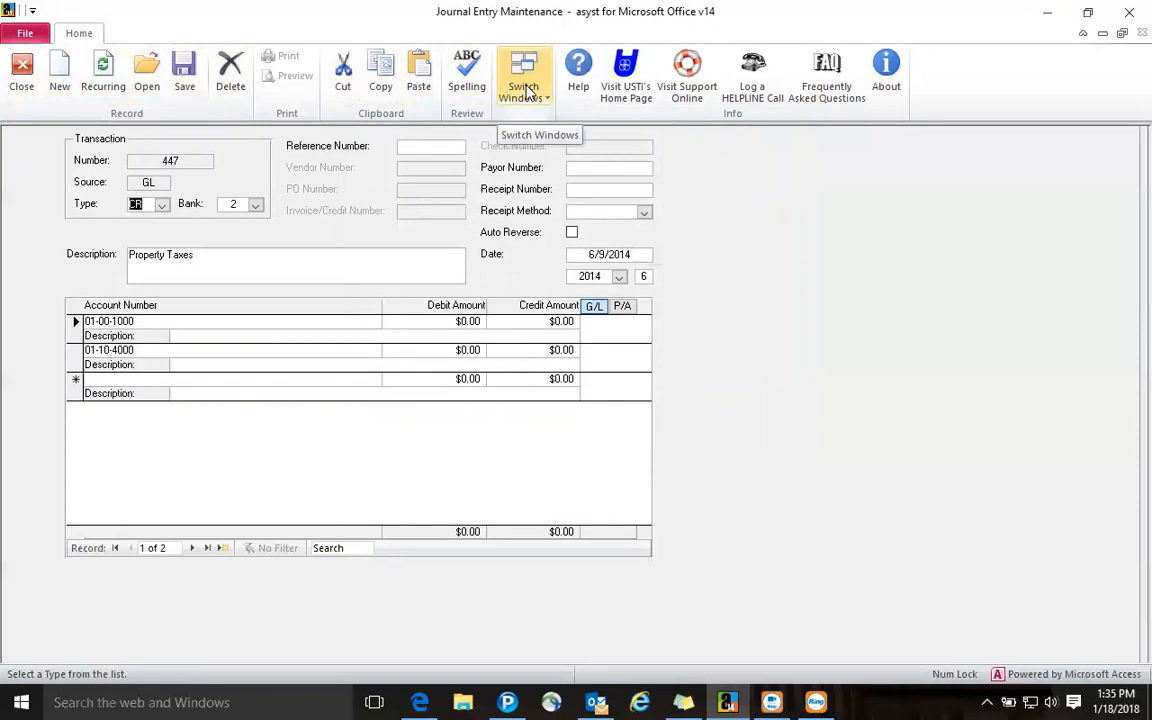
View the helpline call form for Journal Entries and cancel it without submitting
left_click(752, 78)
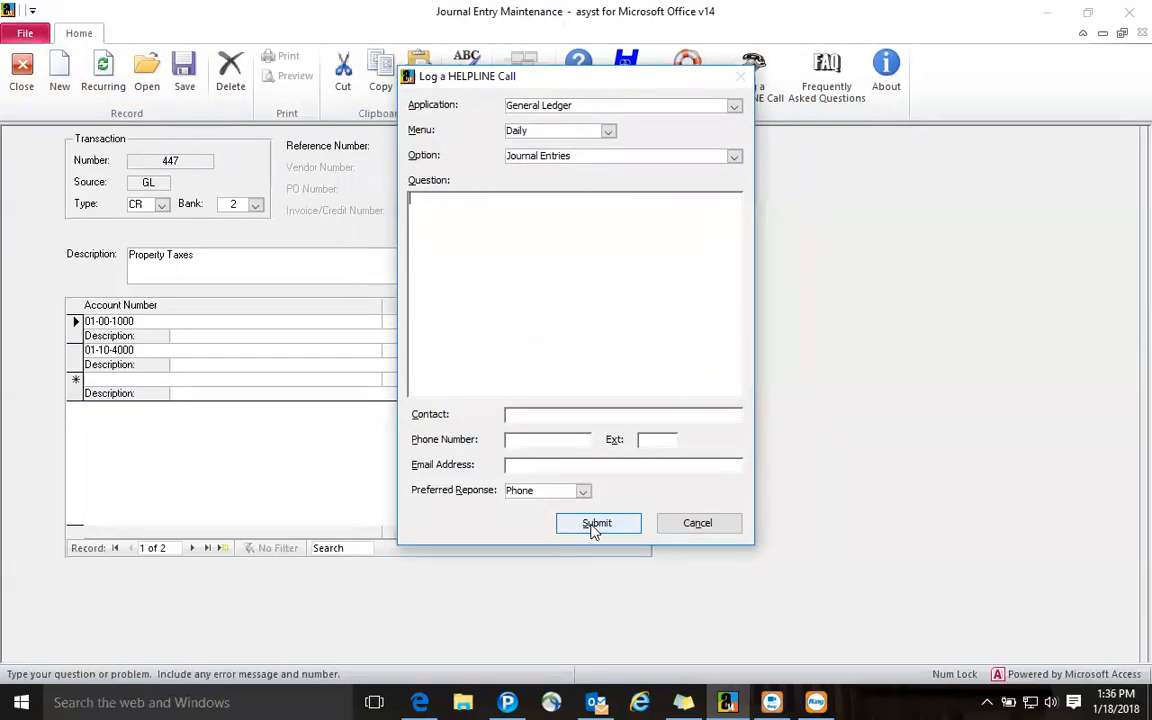
left_click(701, 528)
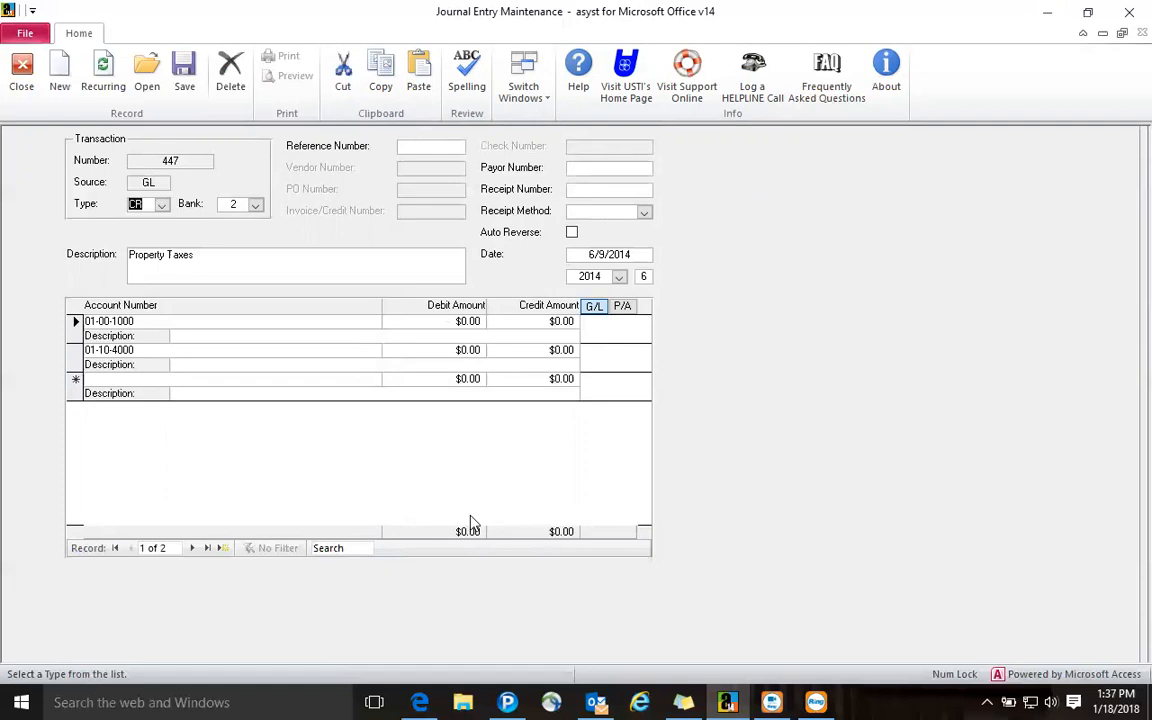
Show the journal entry's project accounting codes, view the first line's project and category choices, and close the entry
left_click(622, 307)
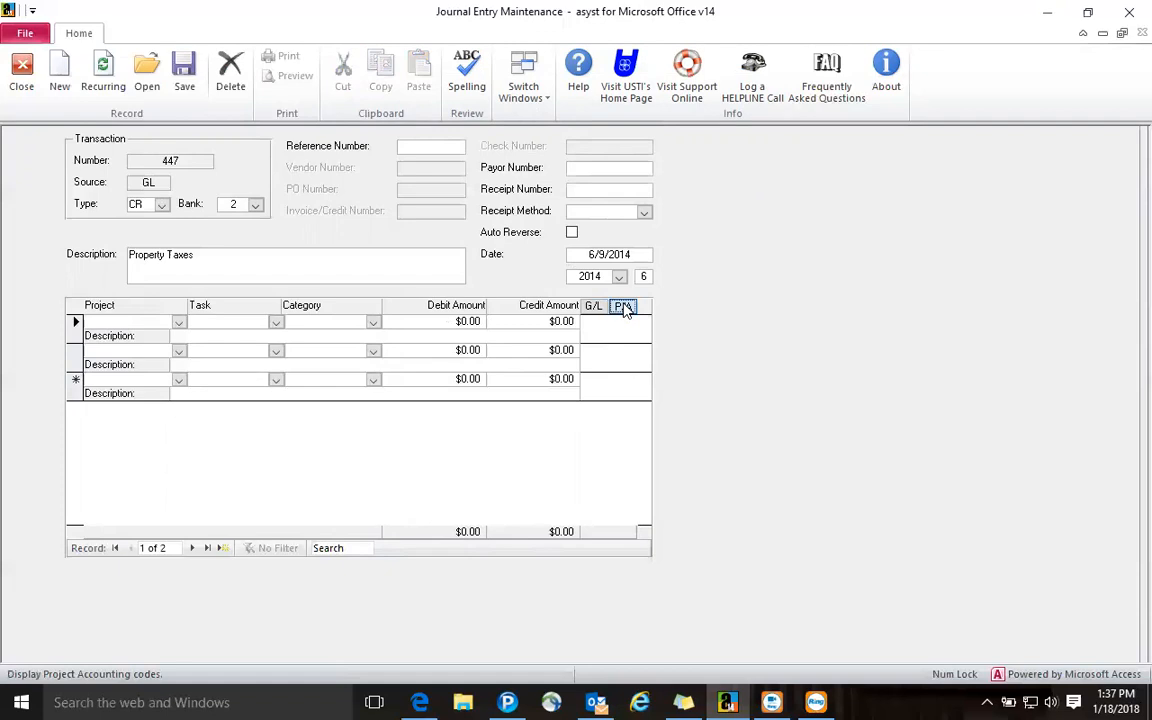
left_click(178, 322)
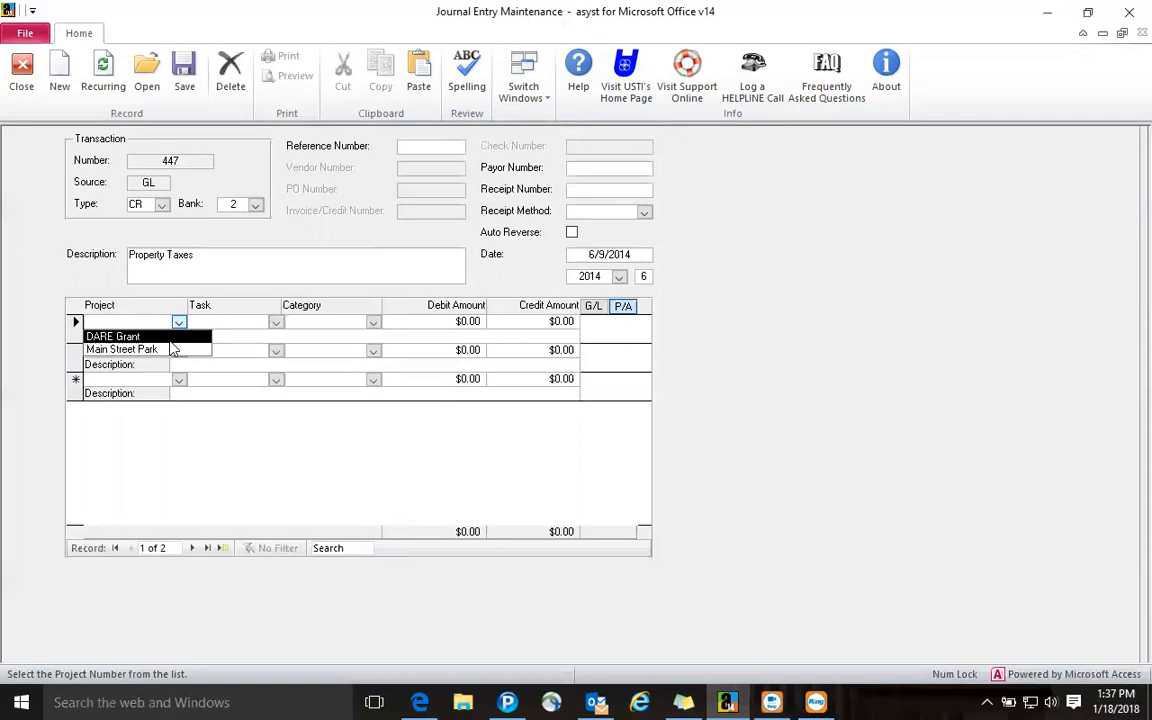
left_click(278, 336)
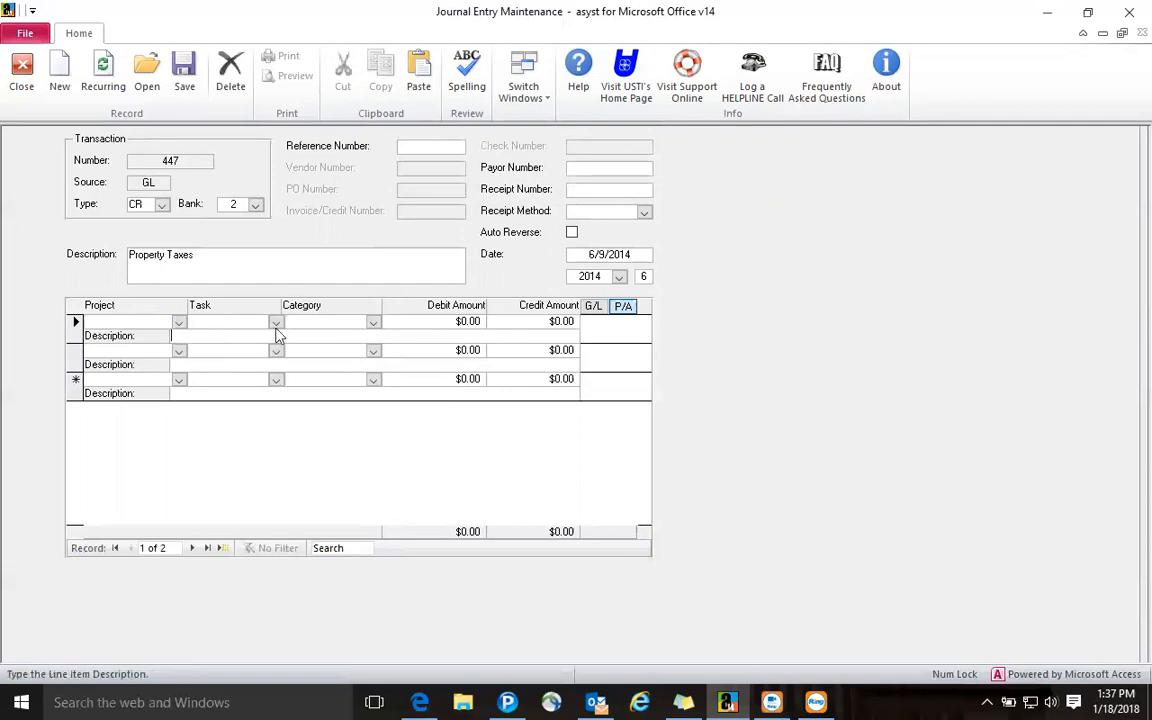
left_click(373, 325)
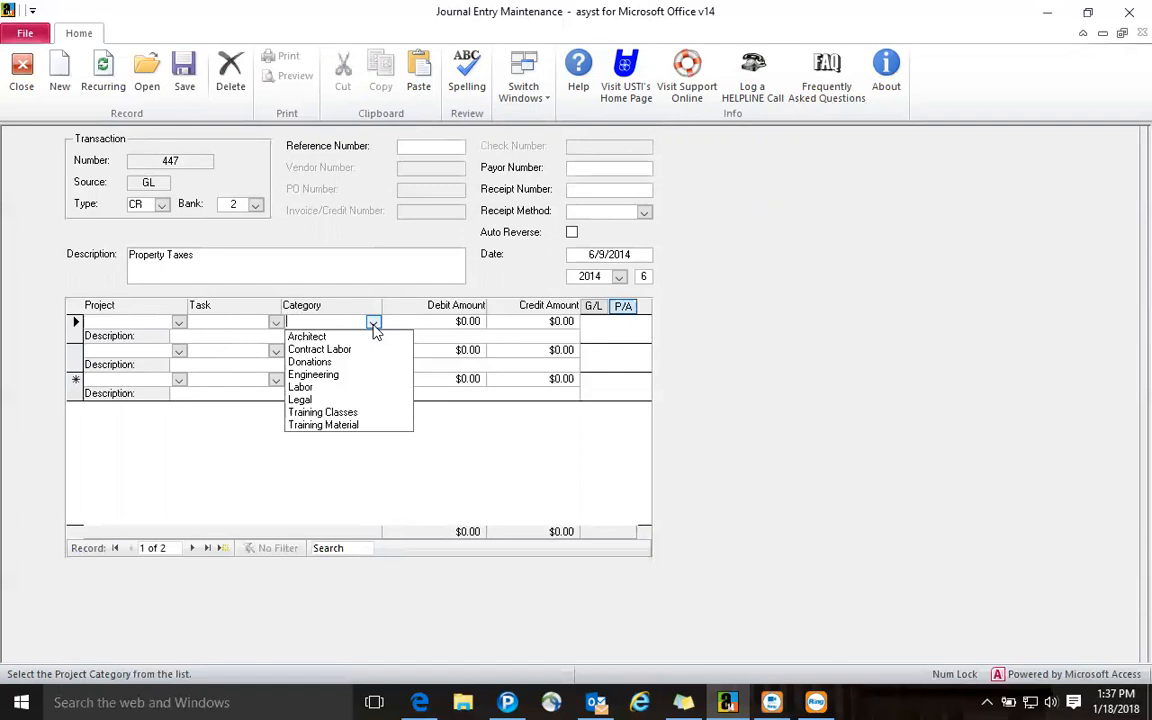
left_click(484, 458)
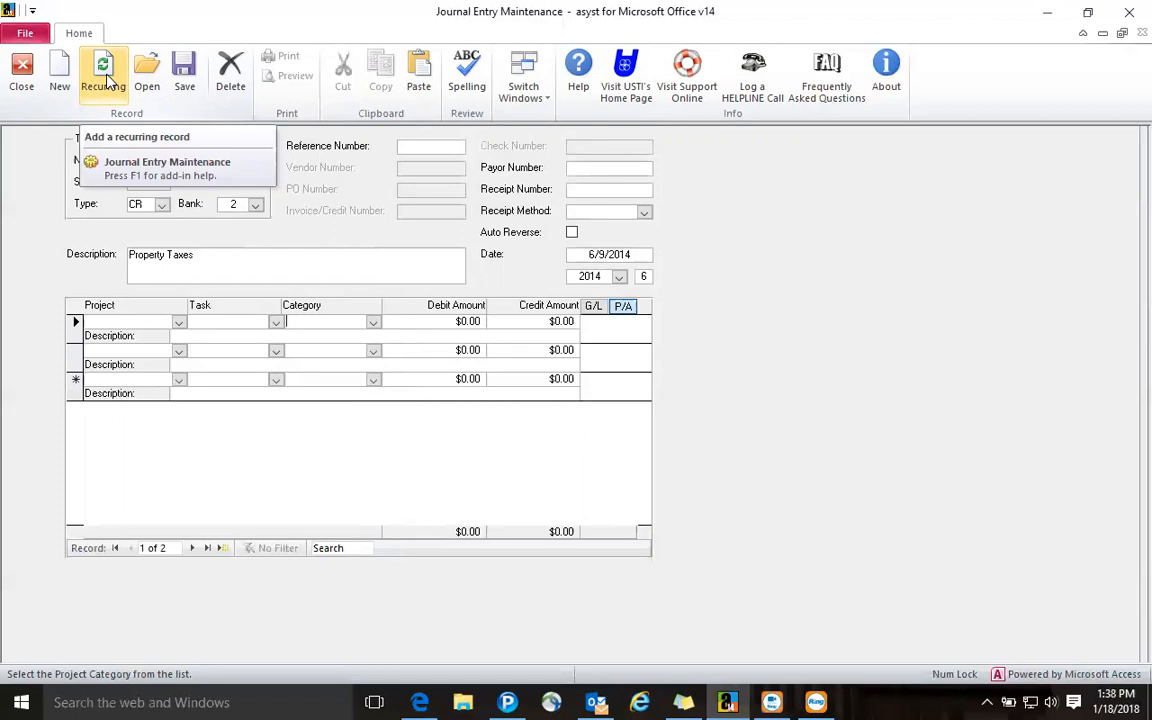
left_click(26, 69)
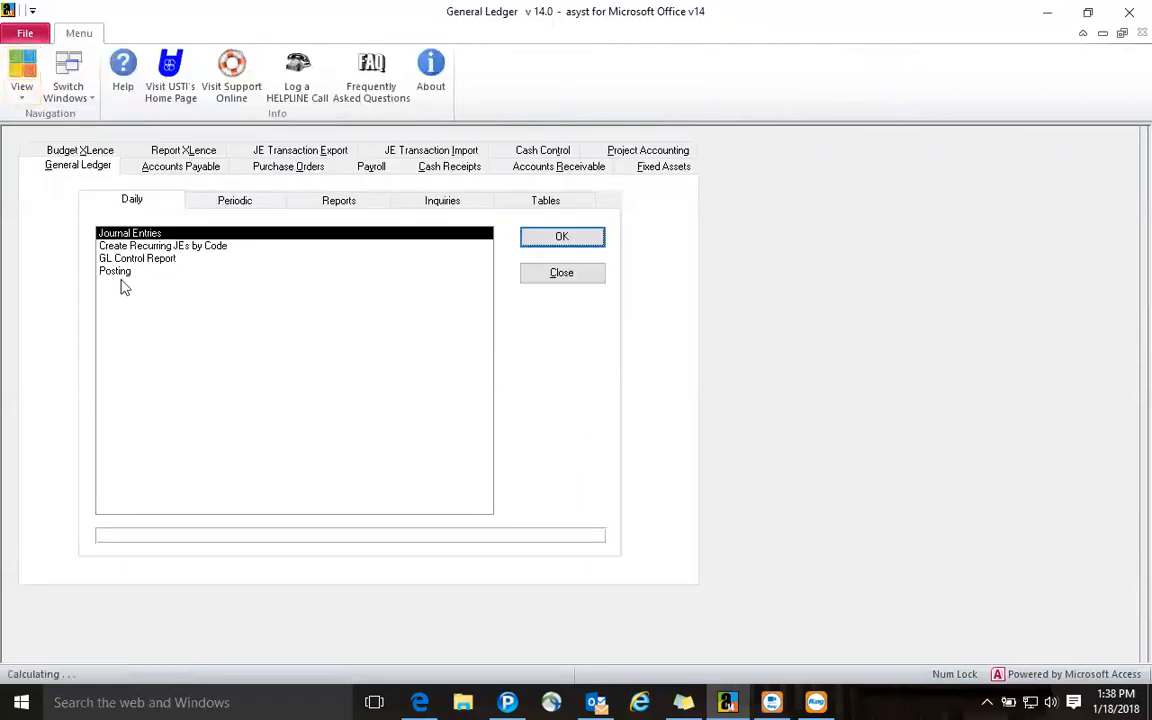
Preview the GL Control Report for posted transactions with Utility Billing as the source, and close the preview
left_click(145, 259)
left_click(531, 241)
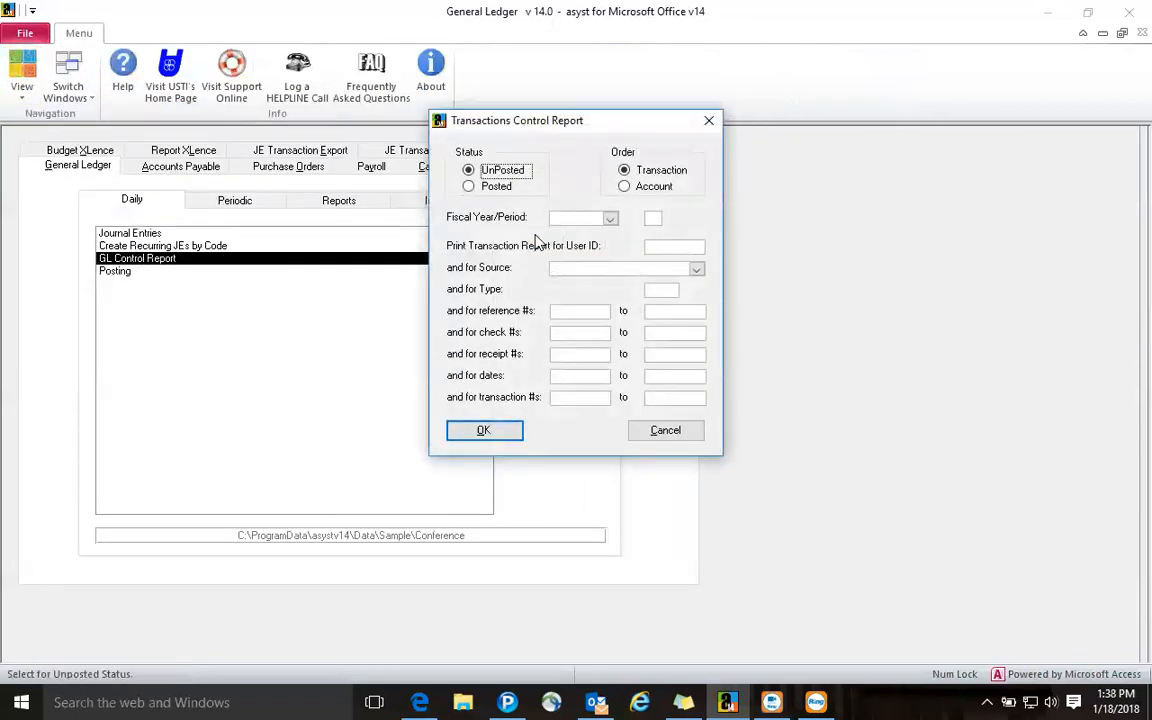
left_click(469, 186)
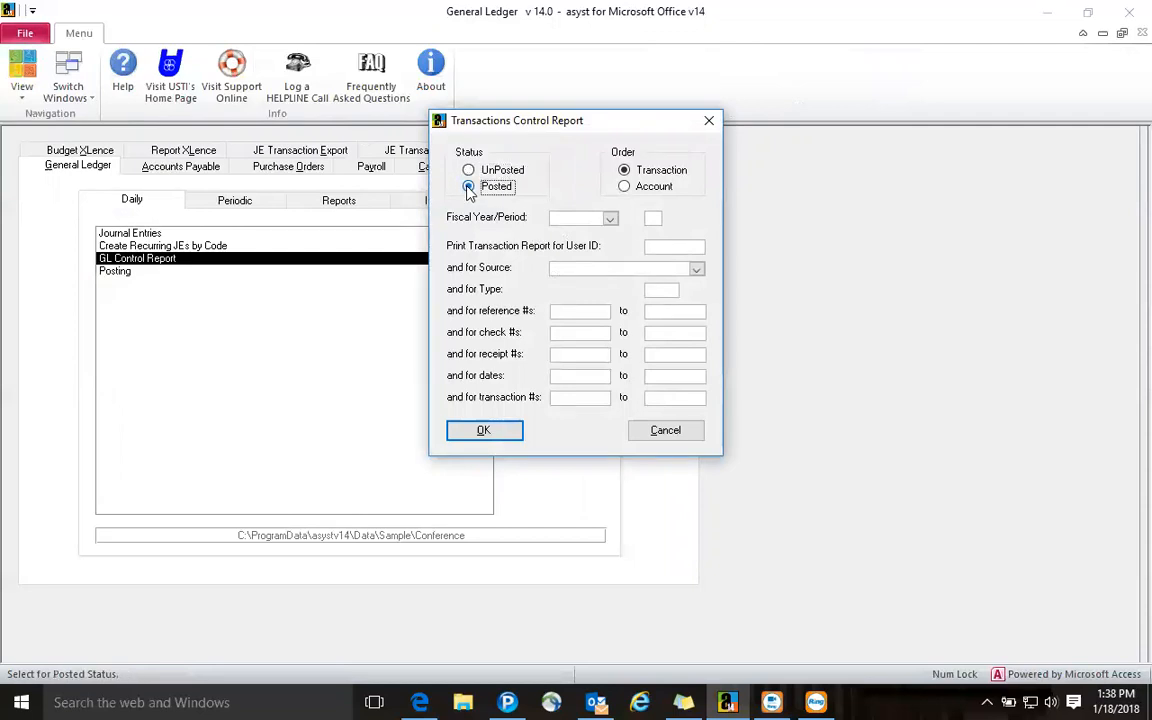
left_click(694, 269)
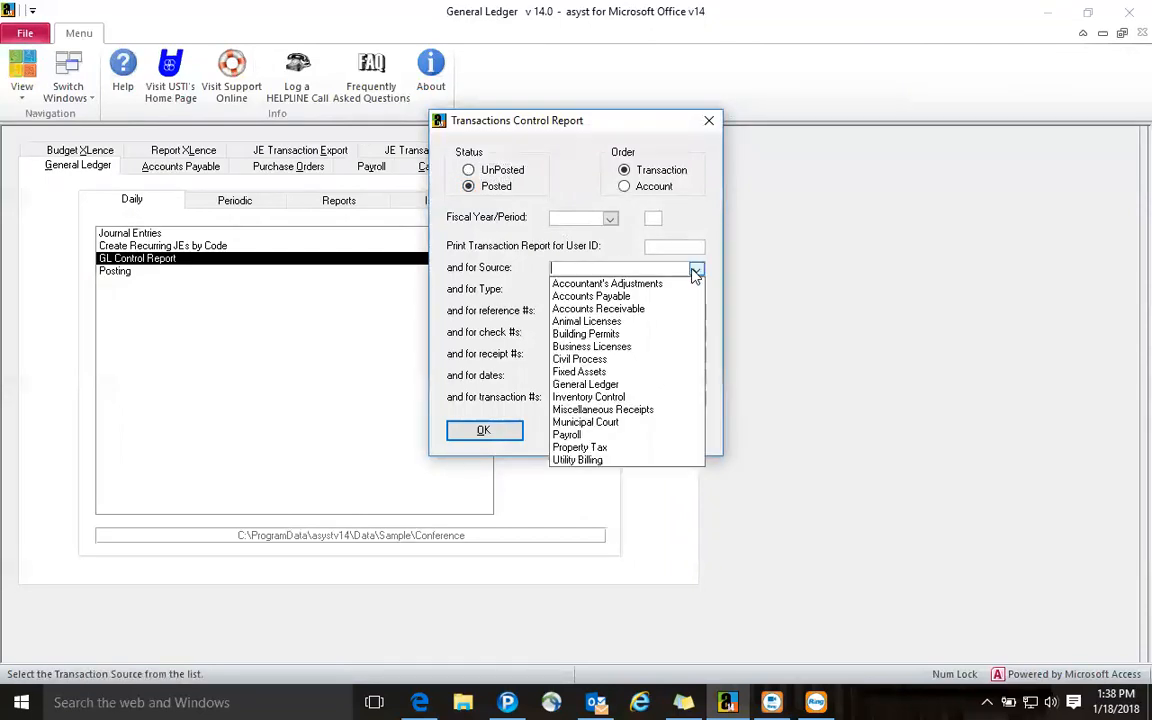
left_click(641, 461)
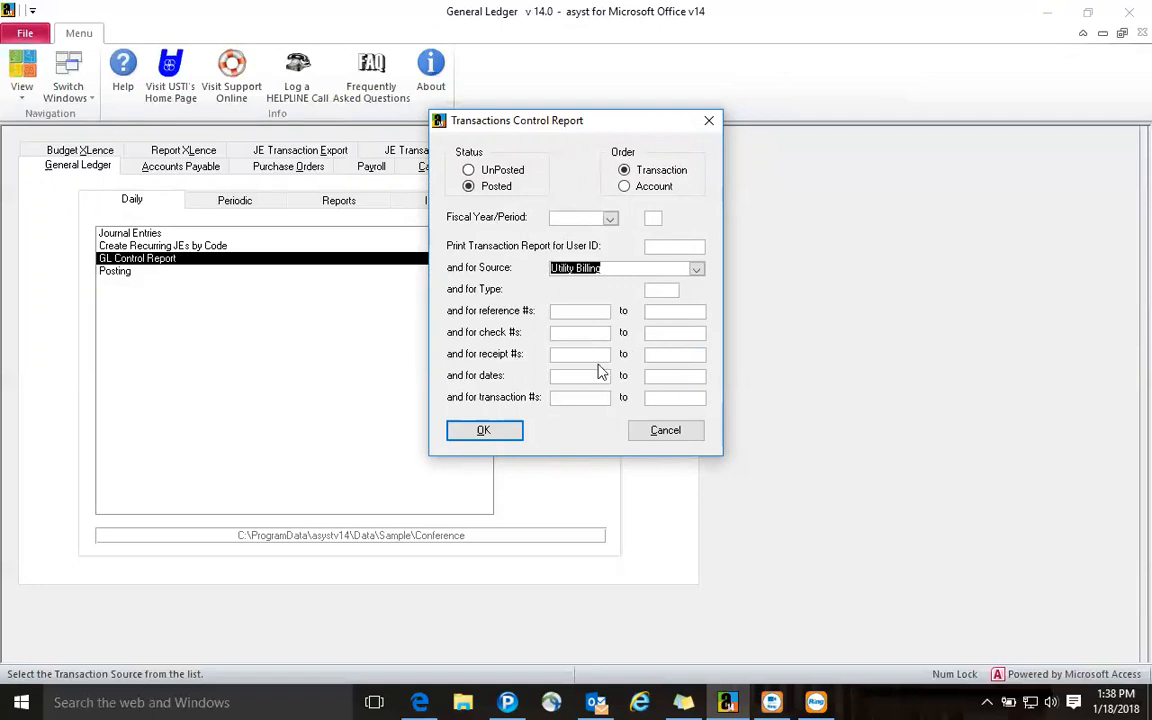
left_click(470, 431)
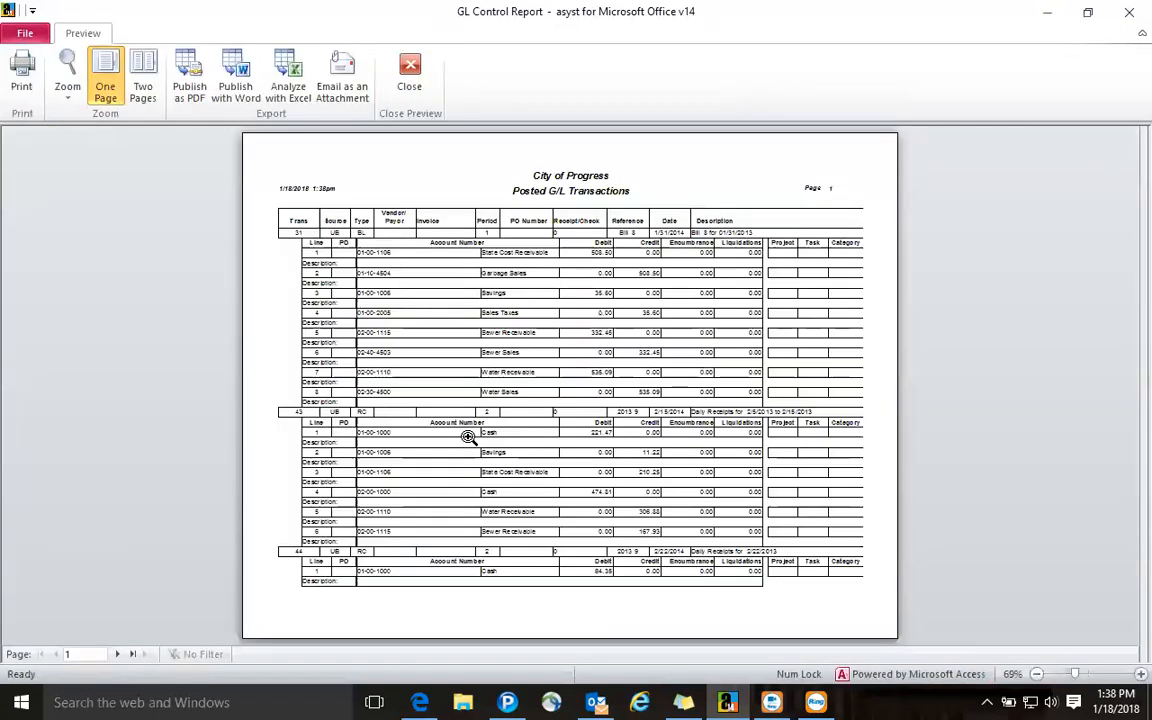
left_click(484, 391)
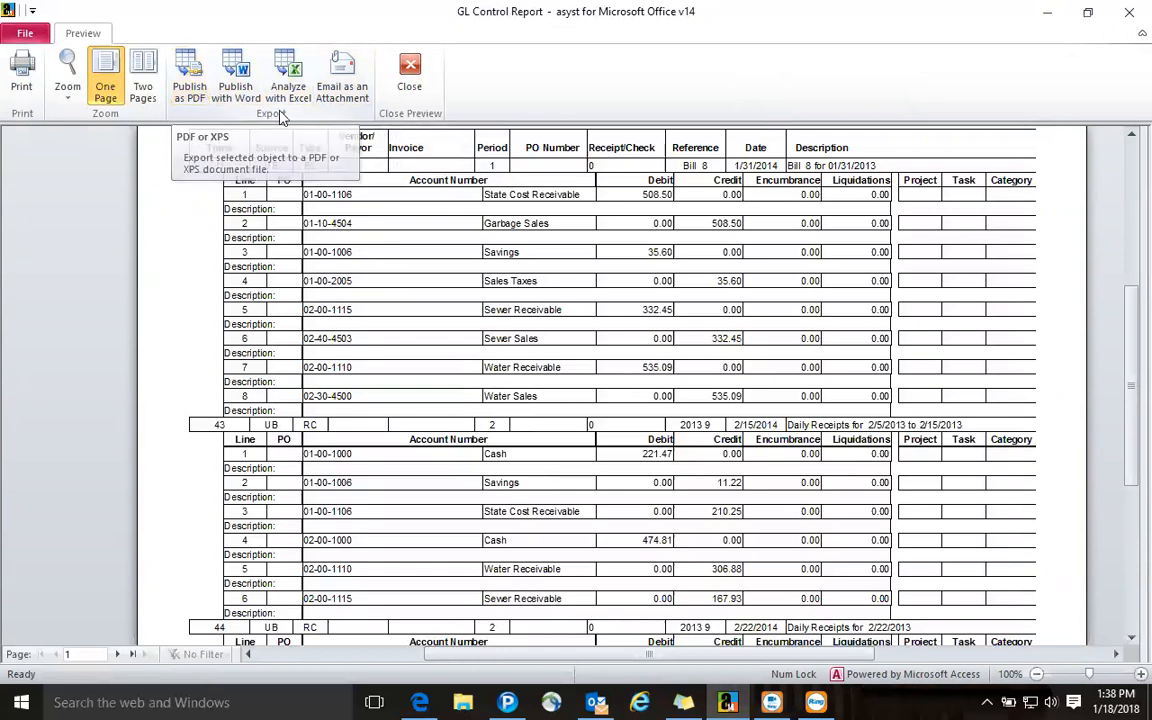
left_click(405, 78)
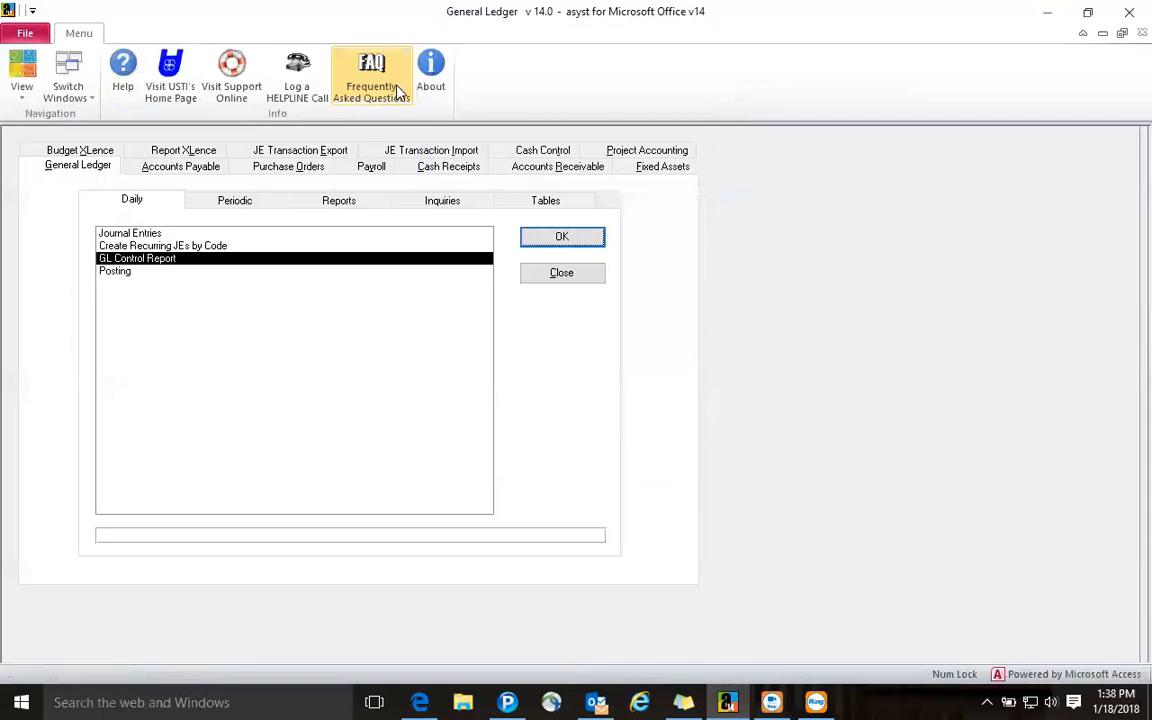
Start the Budget XLence download to Excel and choose the existing budget.XLS in Documents as the workbook
left_click(213, 207)
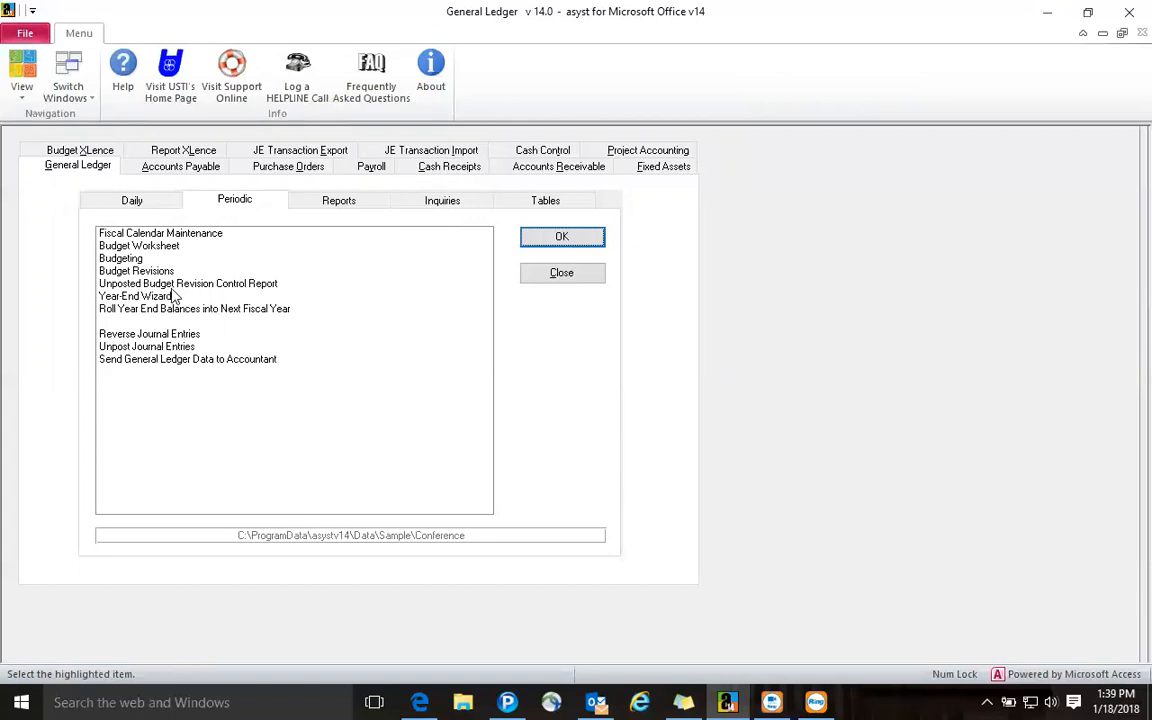
left_click(107, 151)
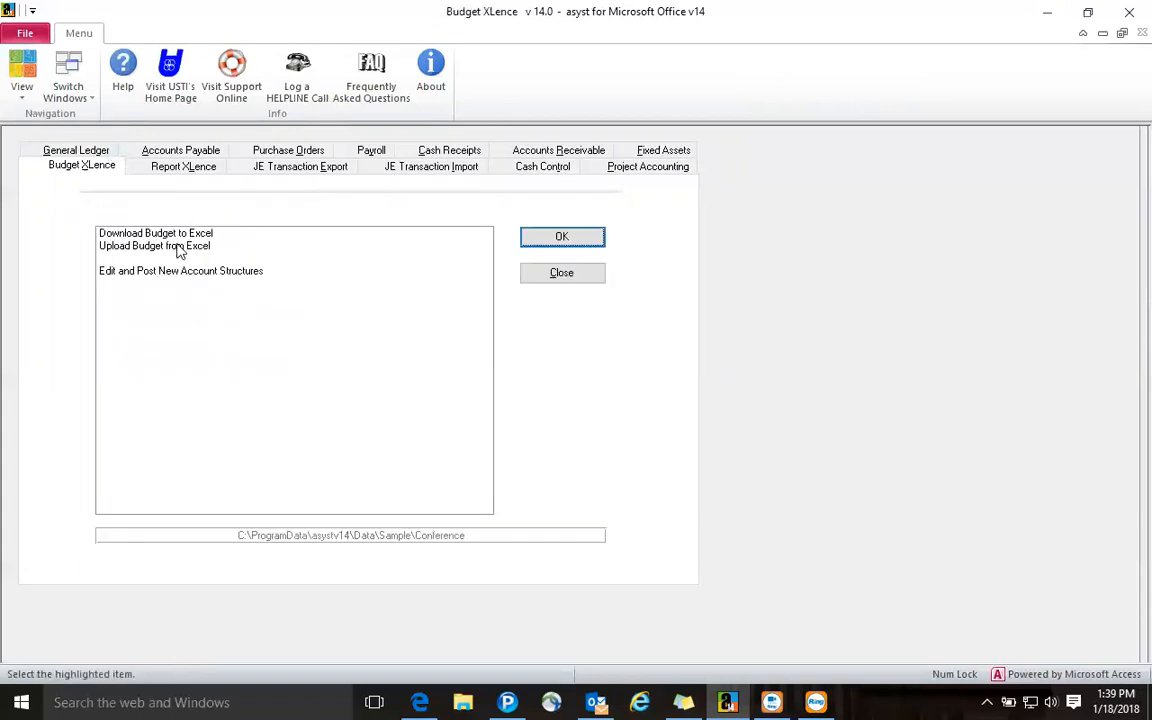
left_click(562, 240)
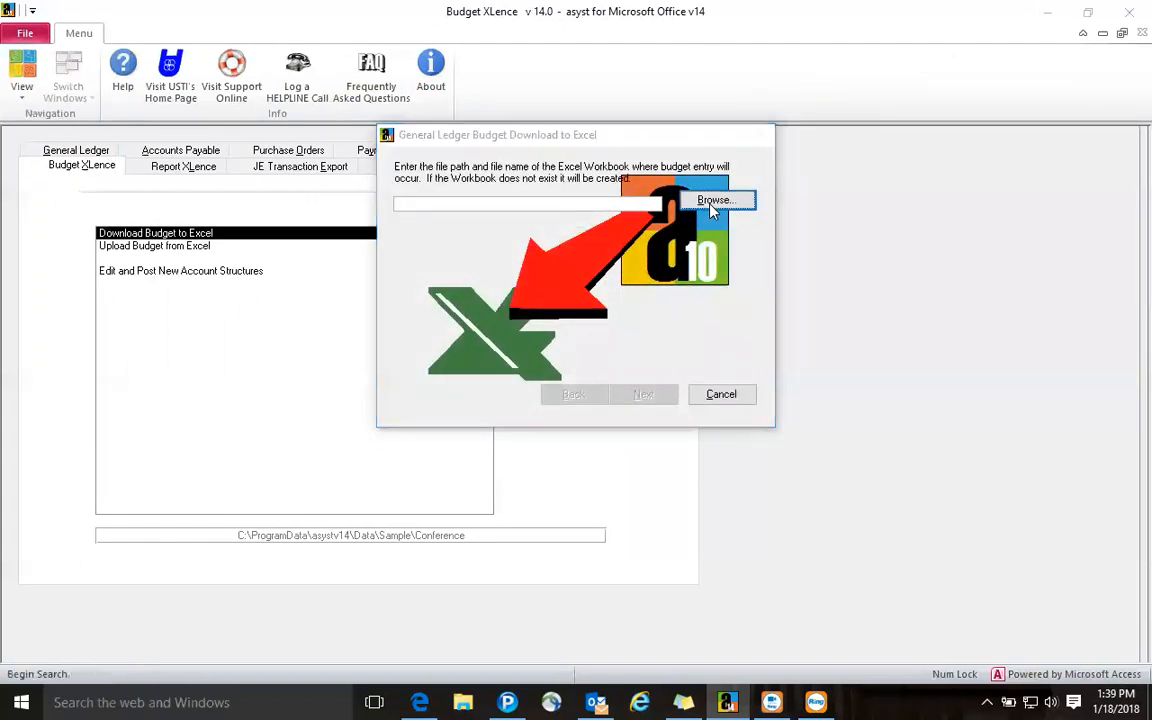
left_click(712, 201)
double_click(580, 266)
left_click(652, 414)
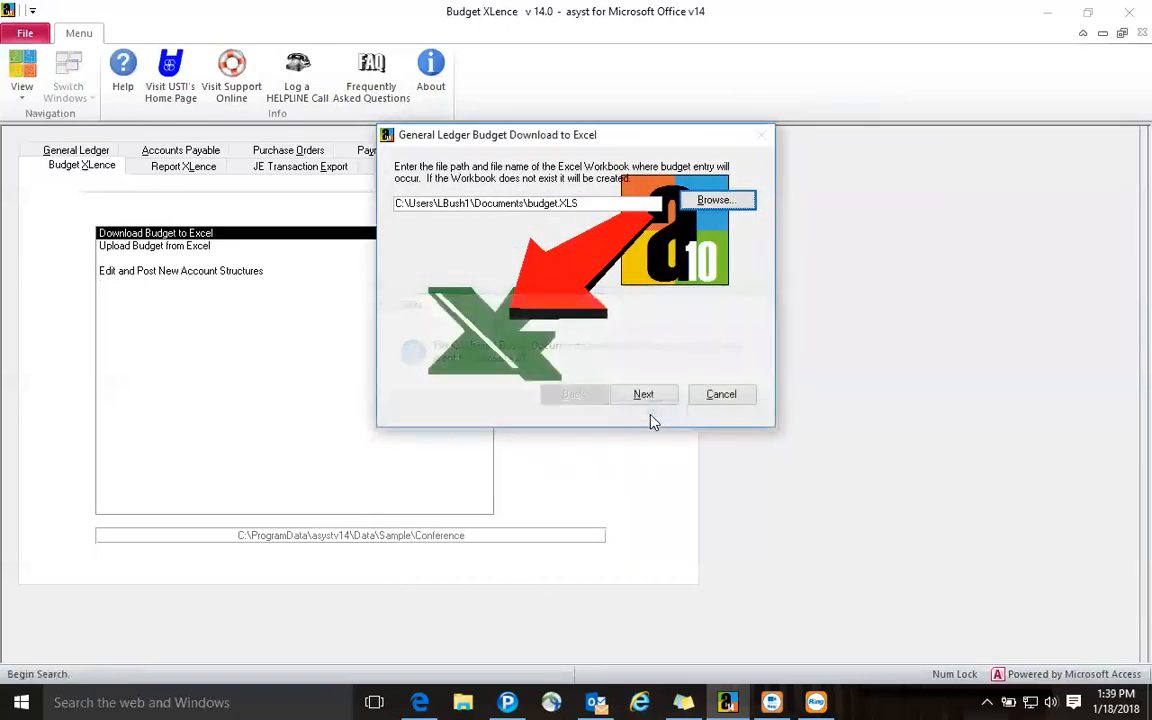
Download the 2014 budgets and actuals for preparing the 2015 budget, with all revenue and expenditure accounts sorted by account number
left_click(650, 398)
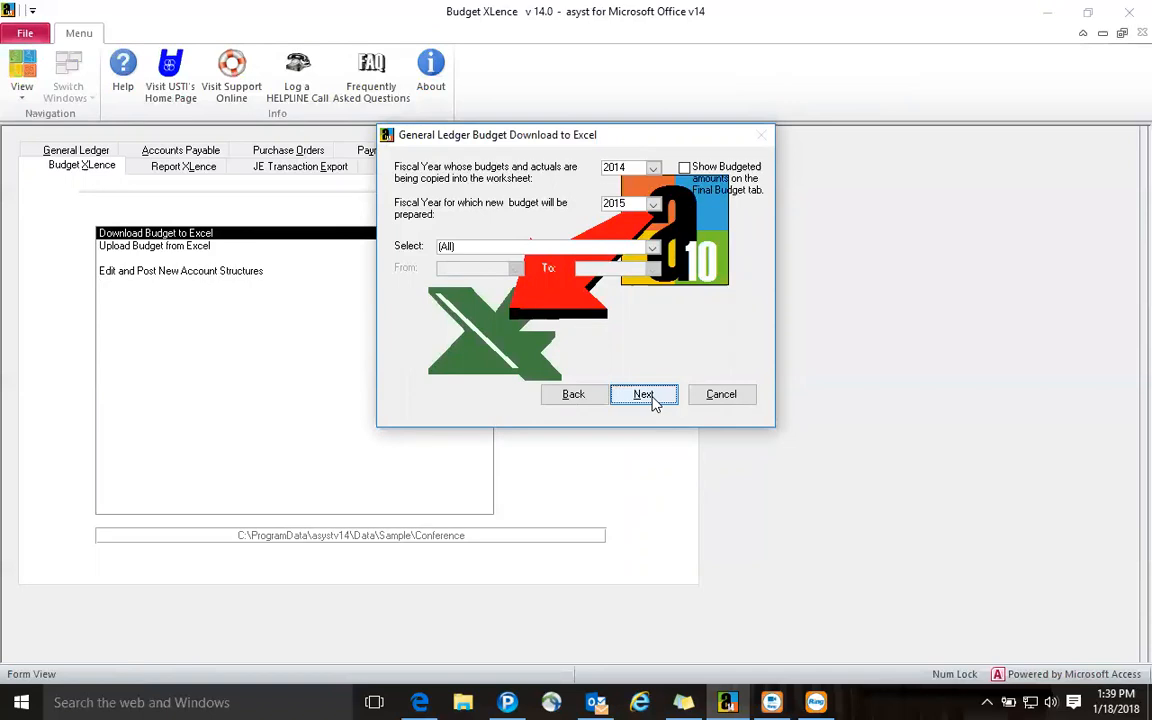
left_click(651, 395)
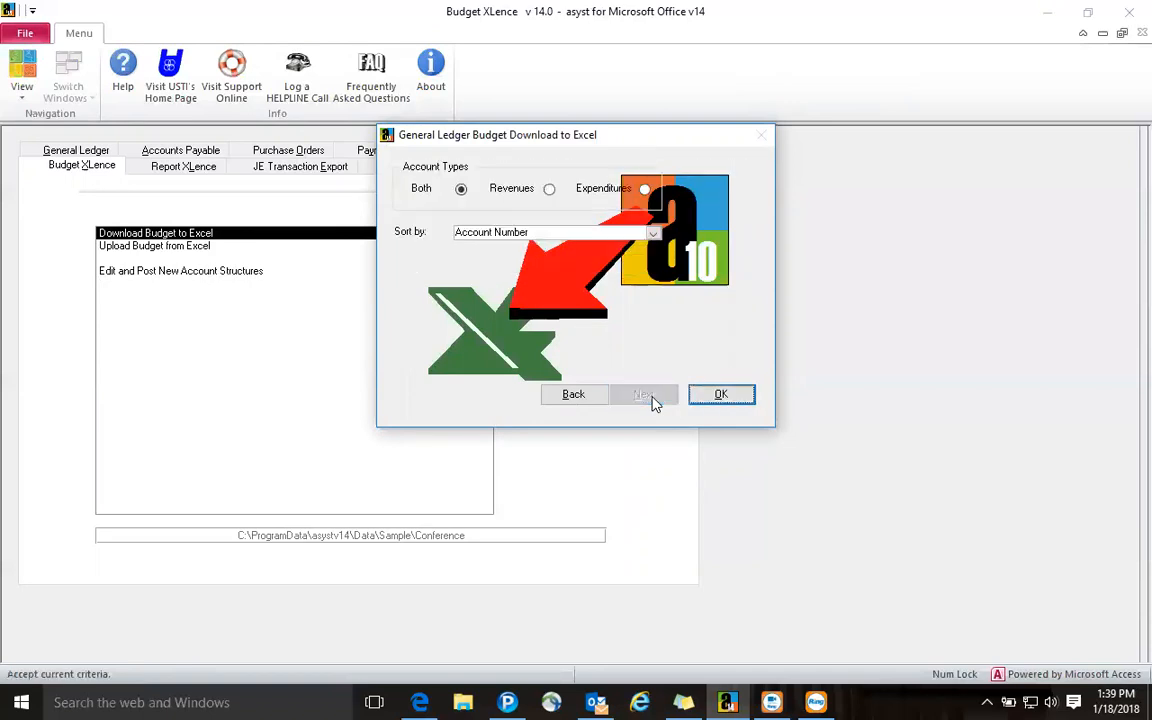
left_click(712, 394)
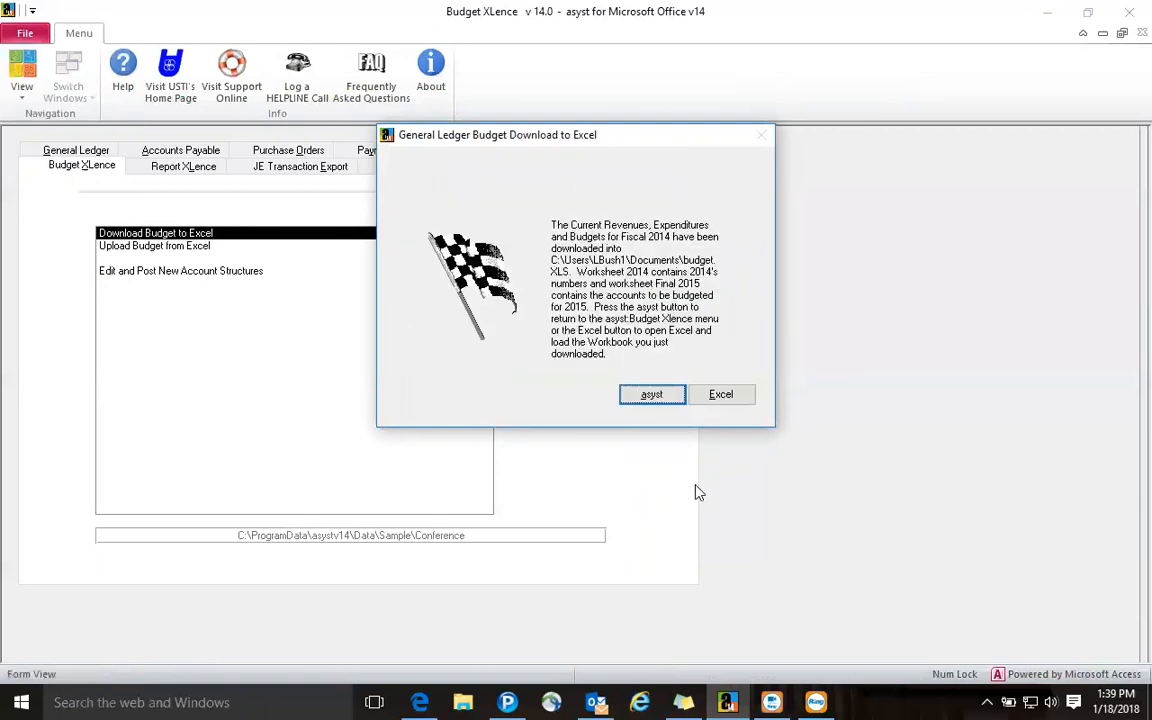
Open the downloaded budget workbook in Excel, view the 2014 and Final 2015 sheets, and close the workbook
left_click(722, 394)
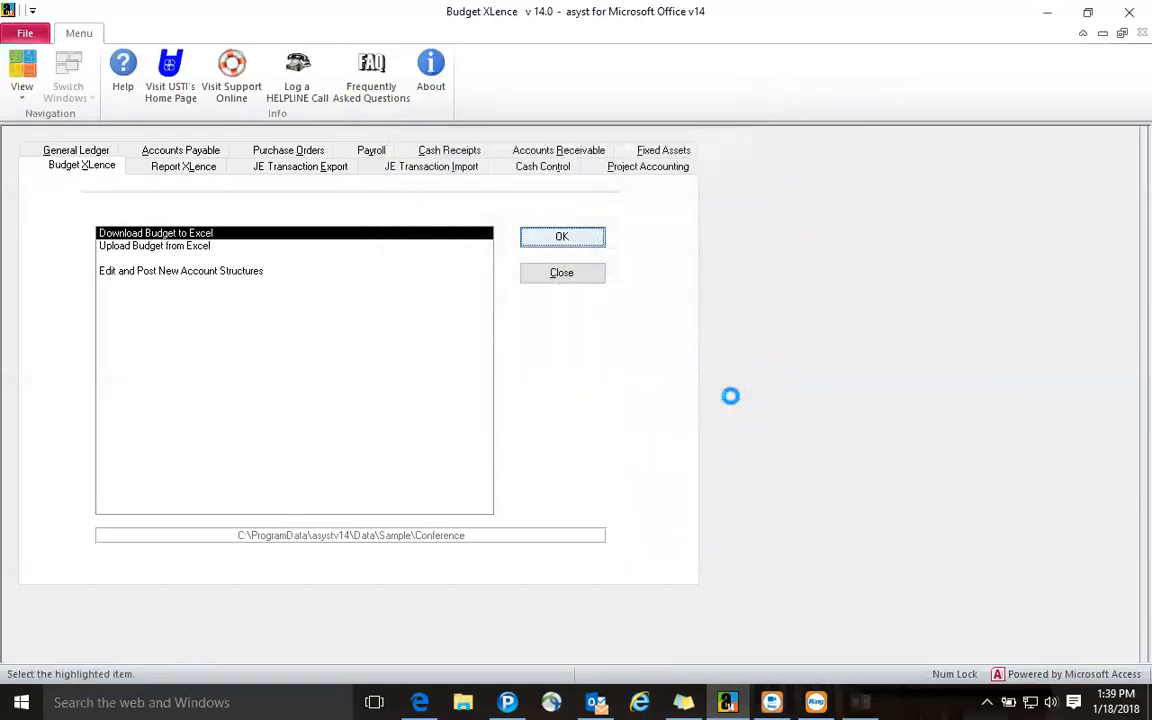
left_click(860, 700)
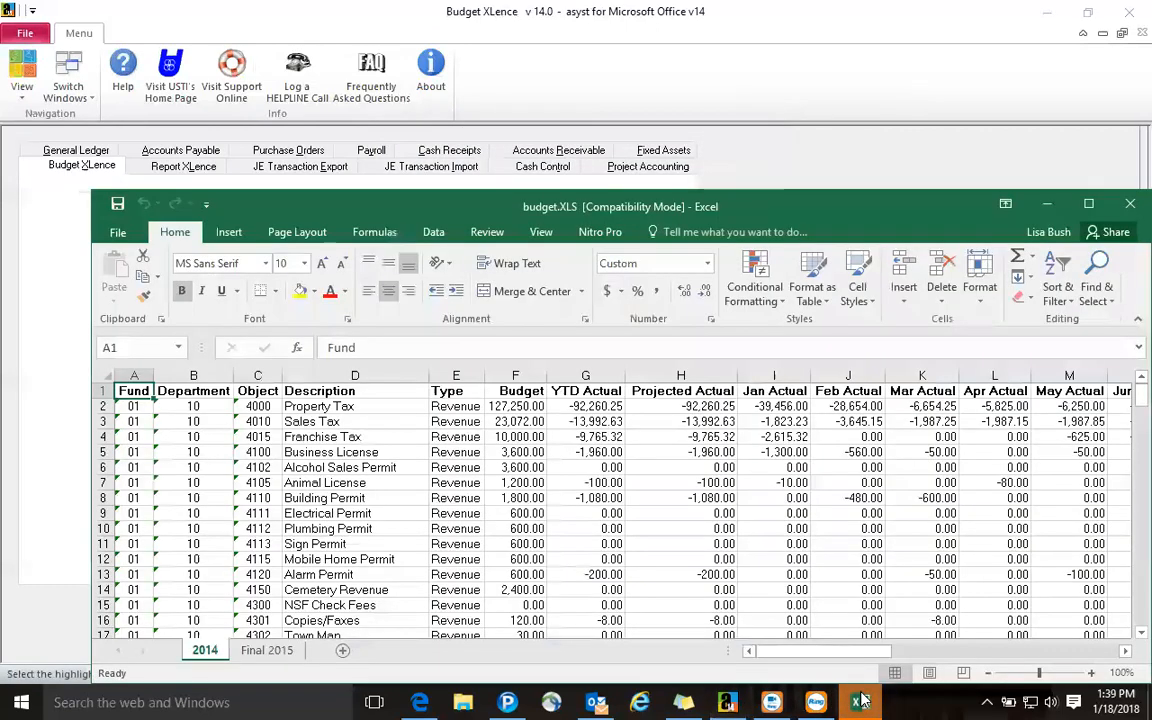
left_click(1088, 204)
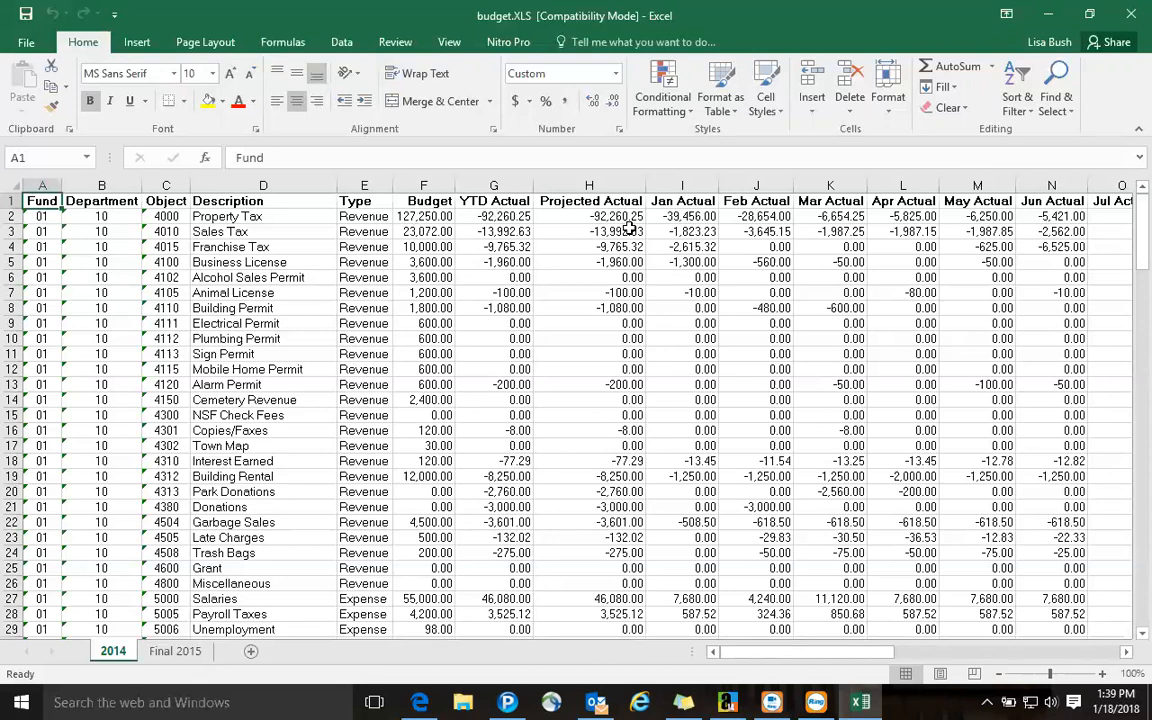
left_click(162, 652)
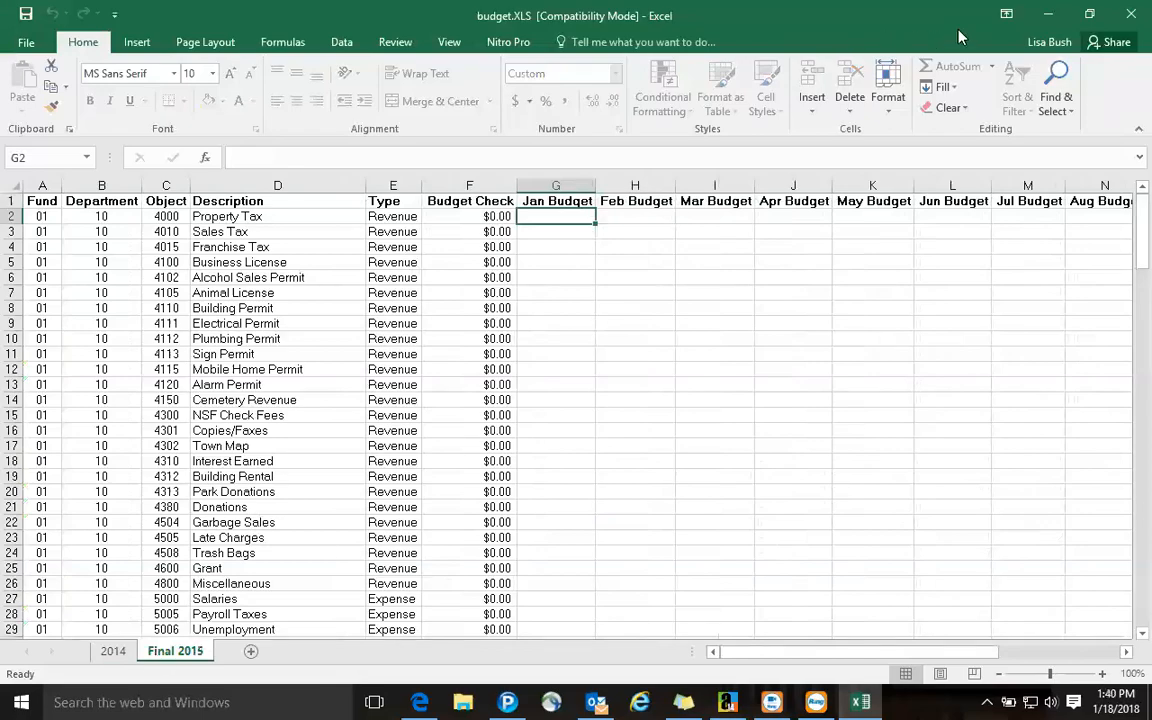
left_click(1128, 15)
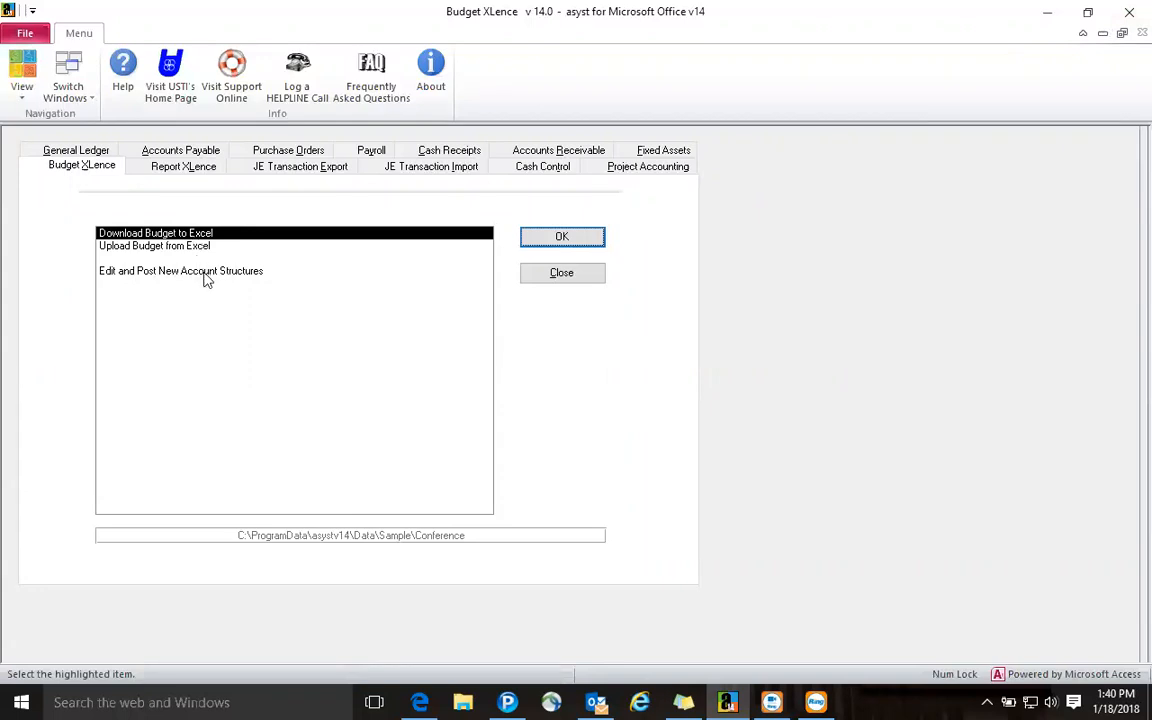
View a blank new Budget Revision from General Ledger's periodic tasks and close it without entering anything
left_click(205, 277)
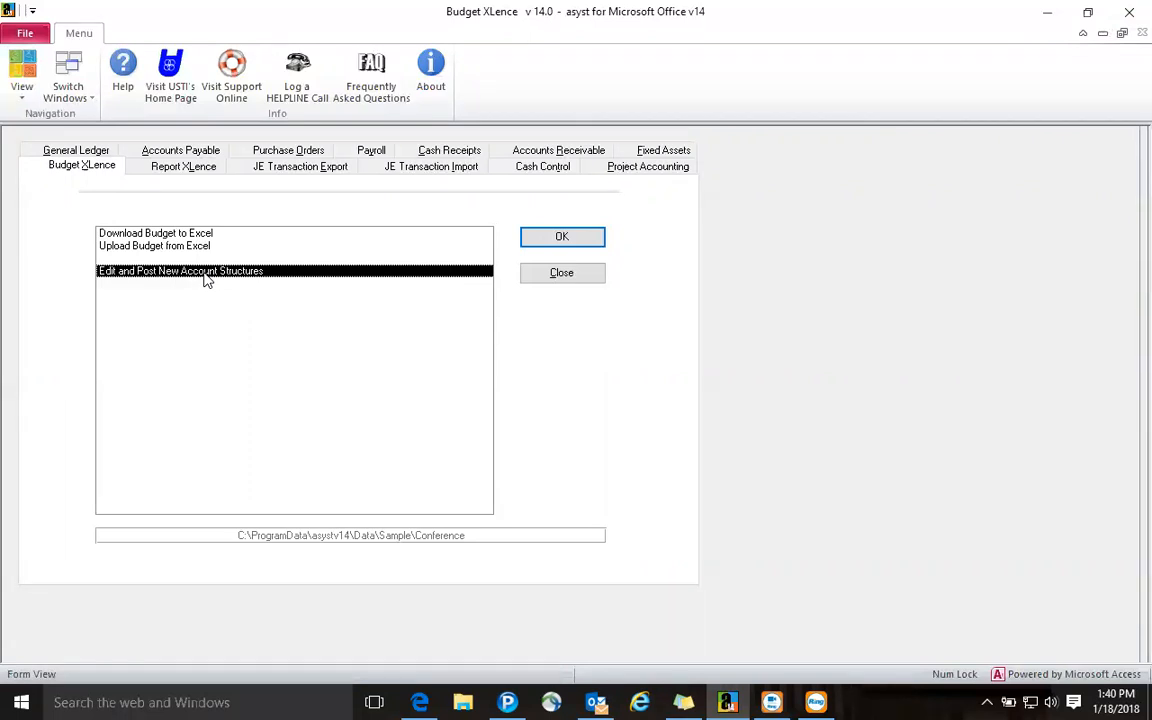
left_click(97, 150)
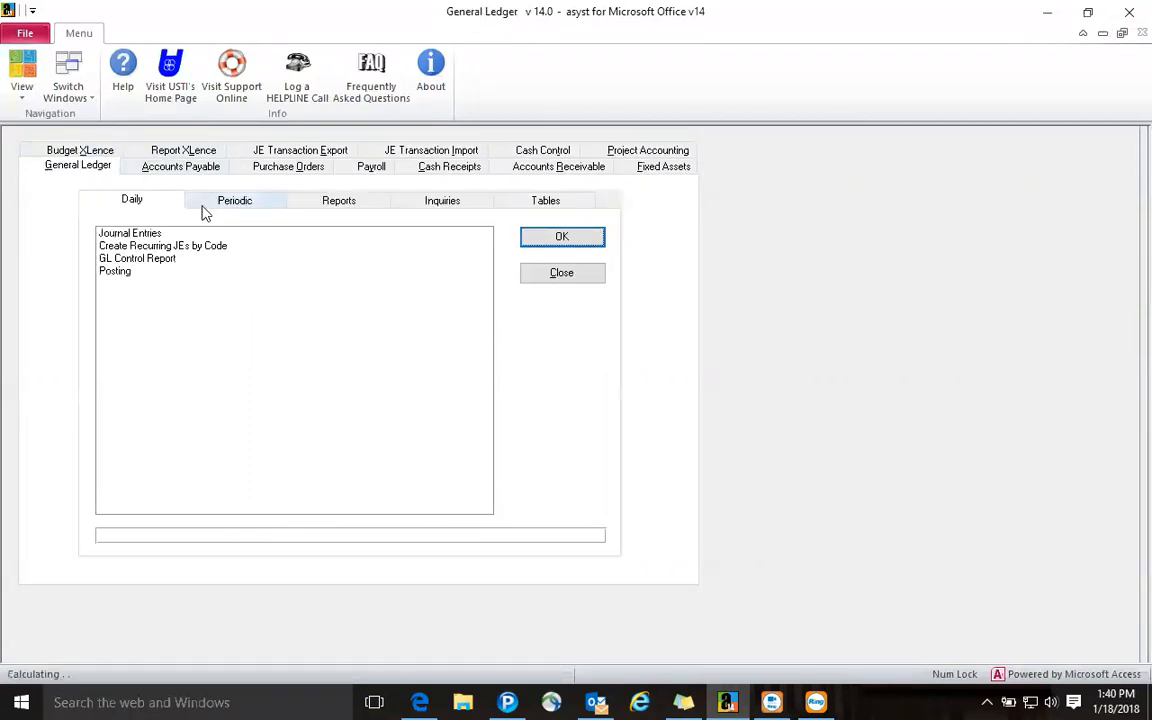
left_click(232, 201)
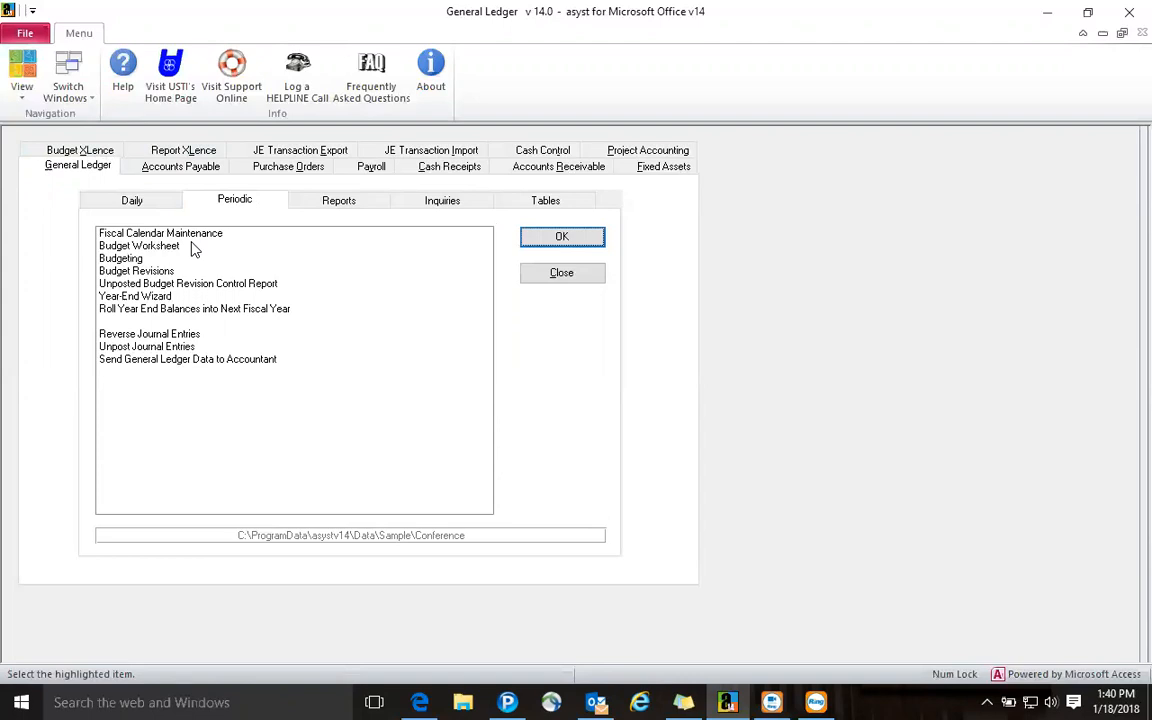
left_click(178, 249)
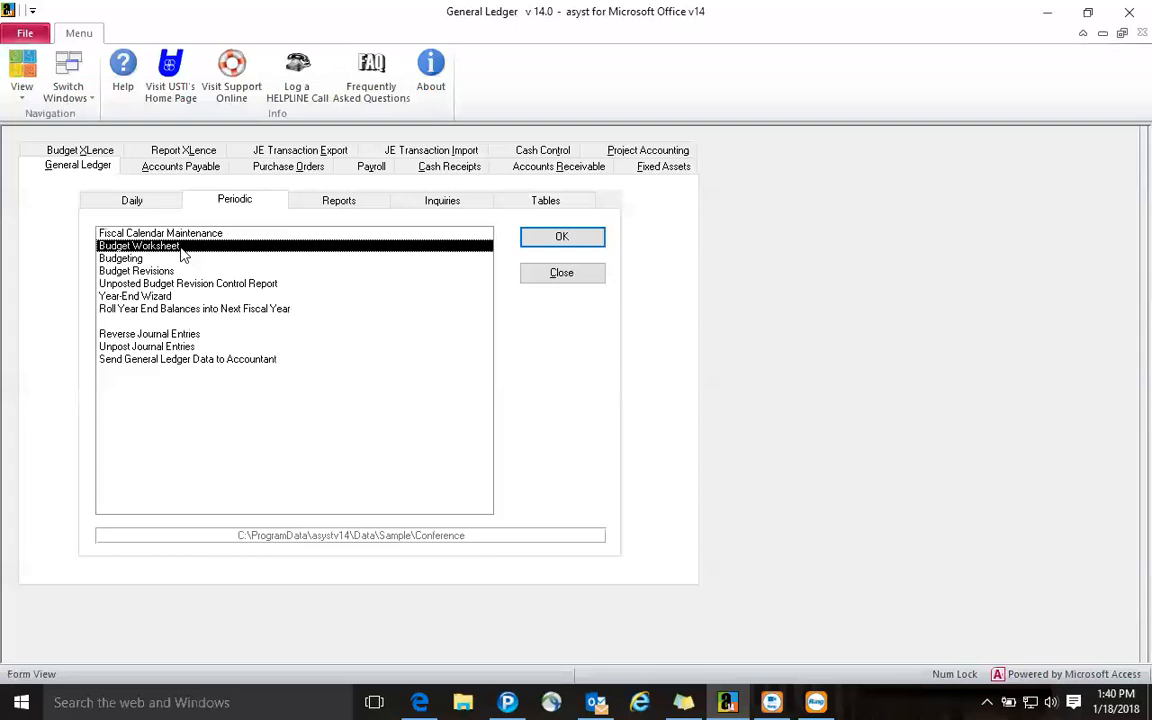
left_click(178, 261)
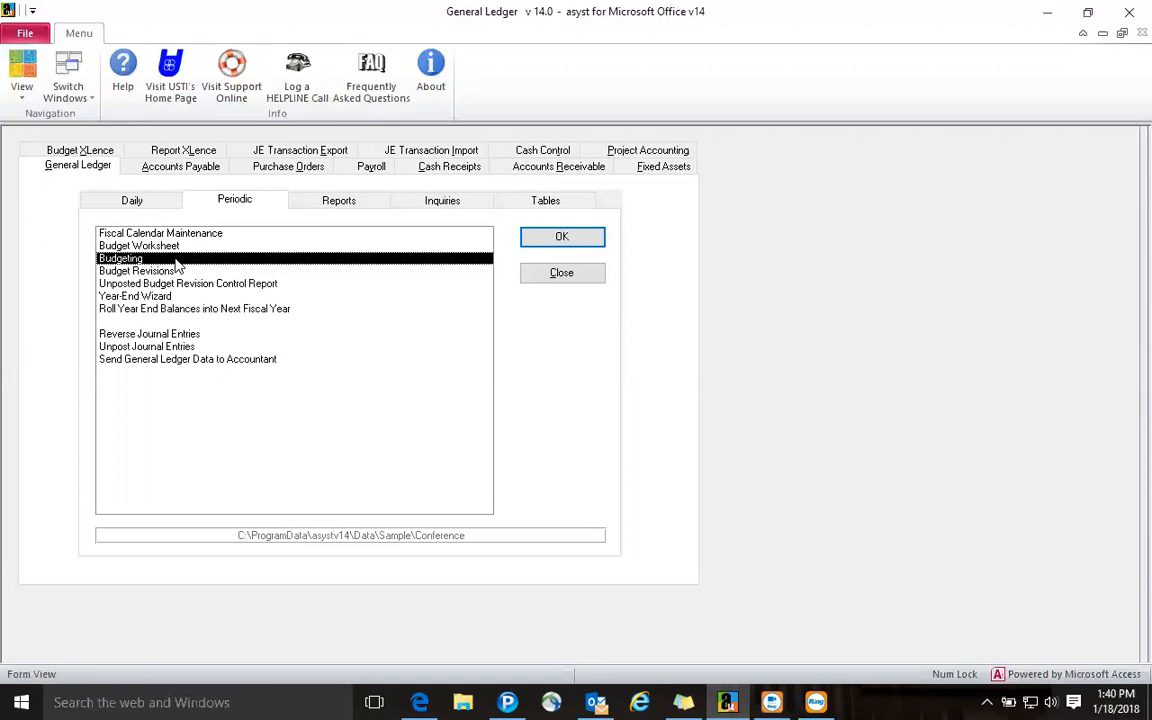
left_click(173, 272)
left_click(545, 238)
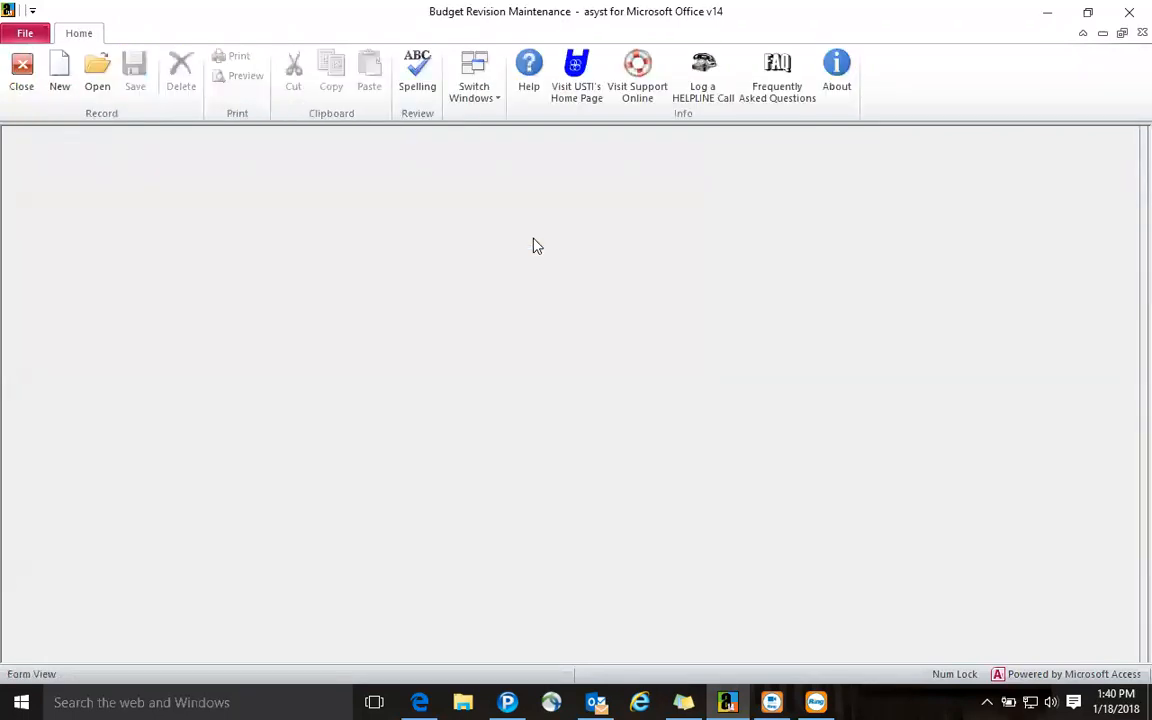
left_click(59, 72)
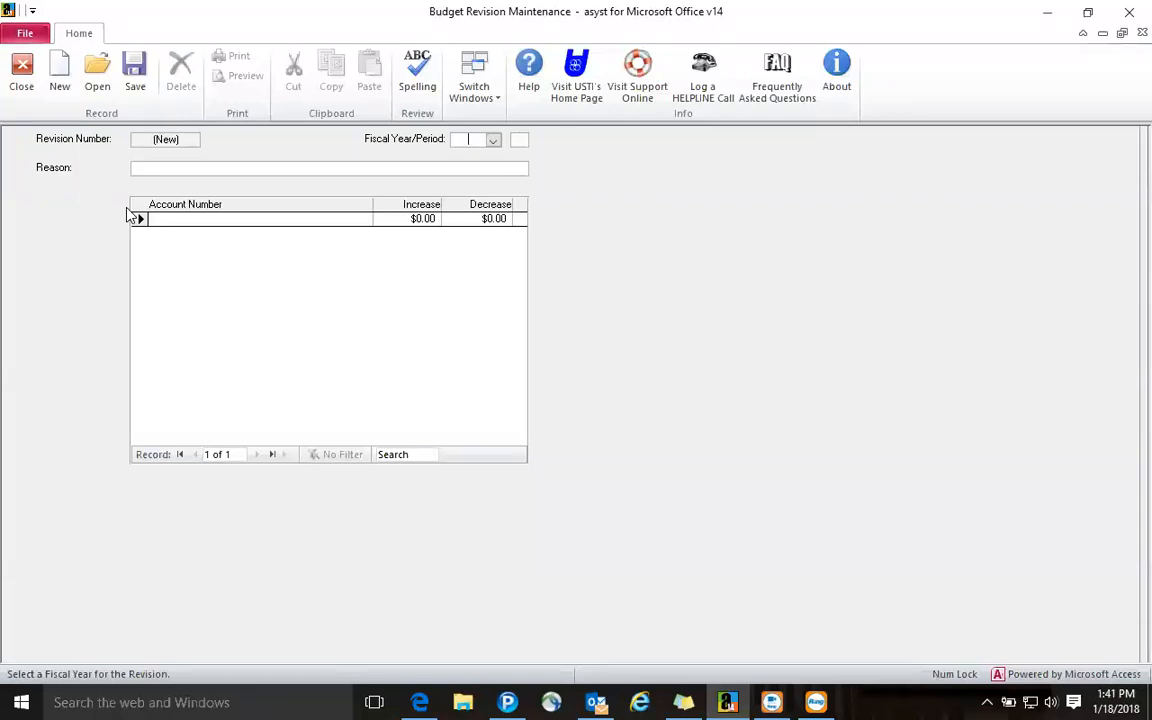
left_click(20, 72)
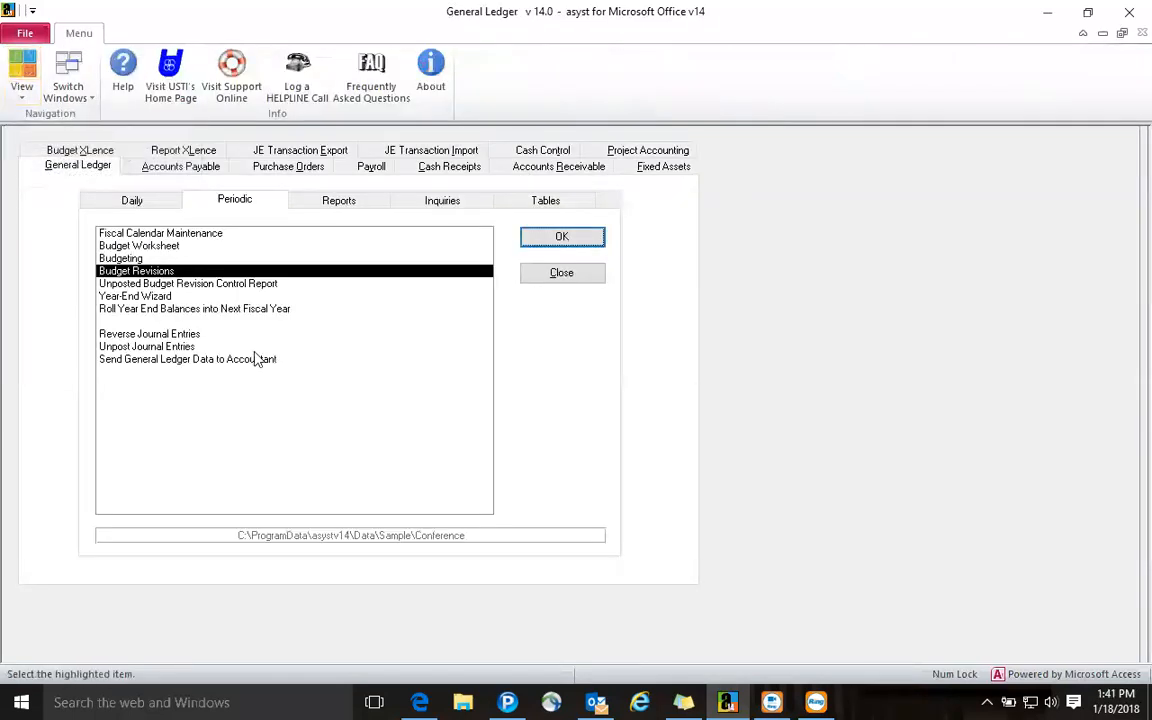
Open the Reverse Journal Entries form from the General Ledger's periodic tasks
left_click(192, 297)
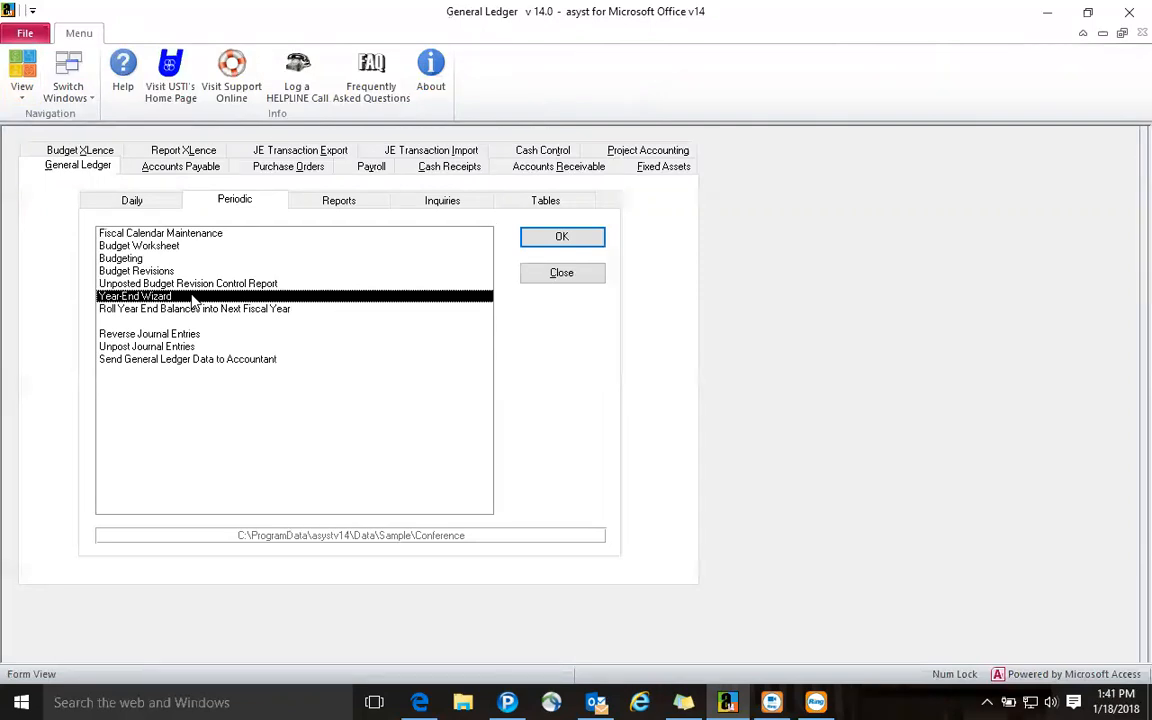
key("Down")
key("Down")
key("Down")
left_click(535, 238)
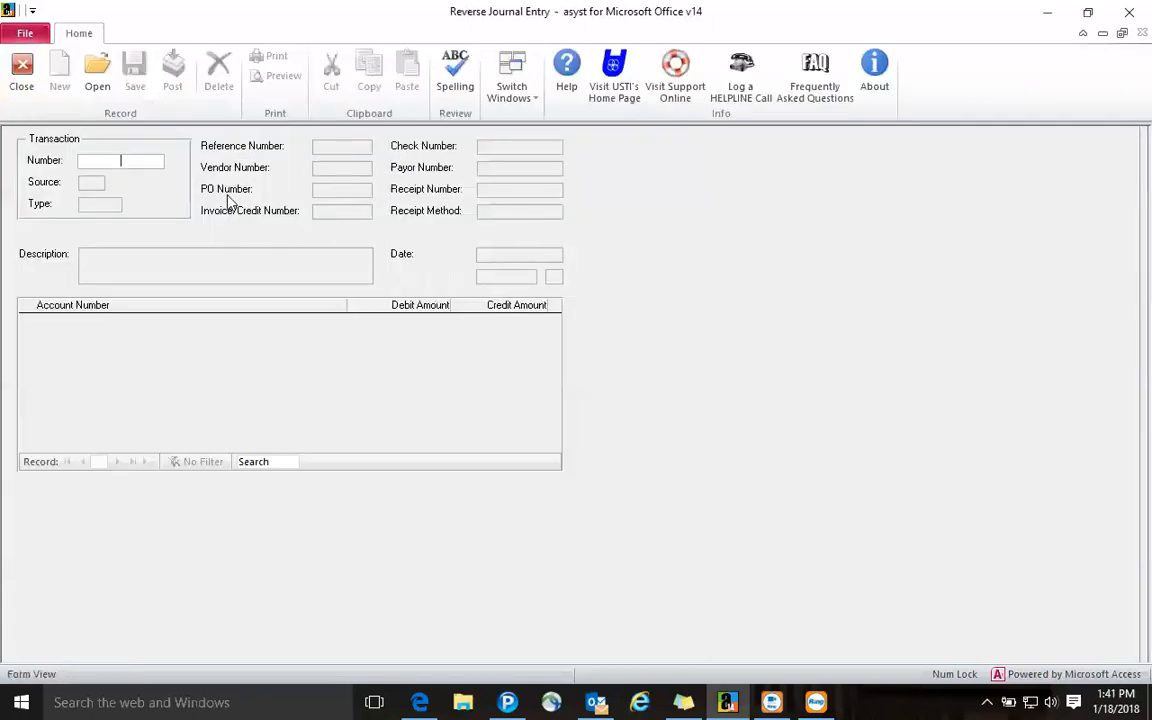
Search journal entries with Payroll as the source, view the Payroll Run 1 entry for 1/1/2014 - 1/15/2014, and close it without posting
double_click(97, 161)
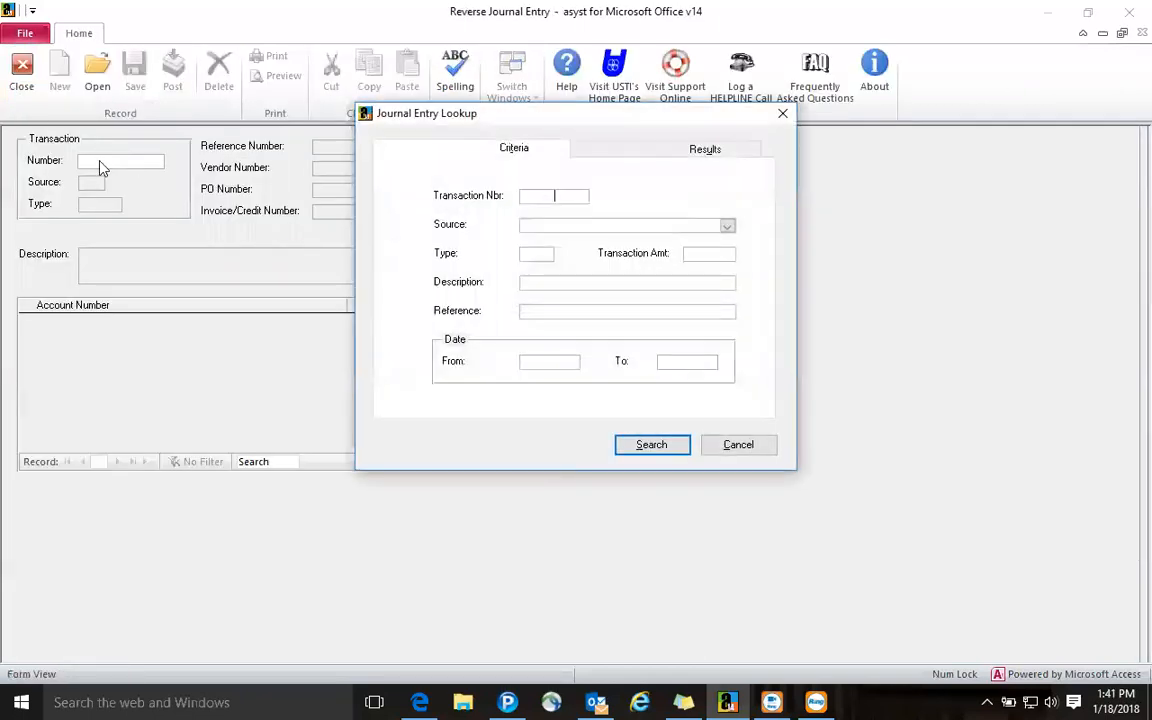
left_click(726, 229)
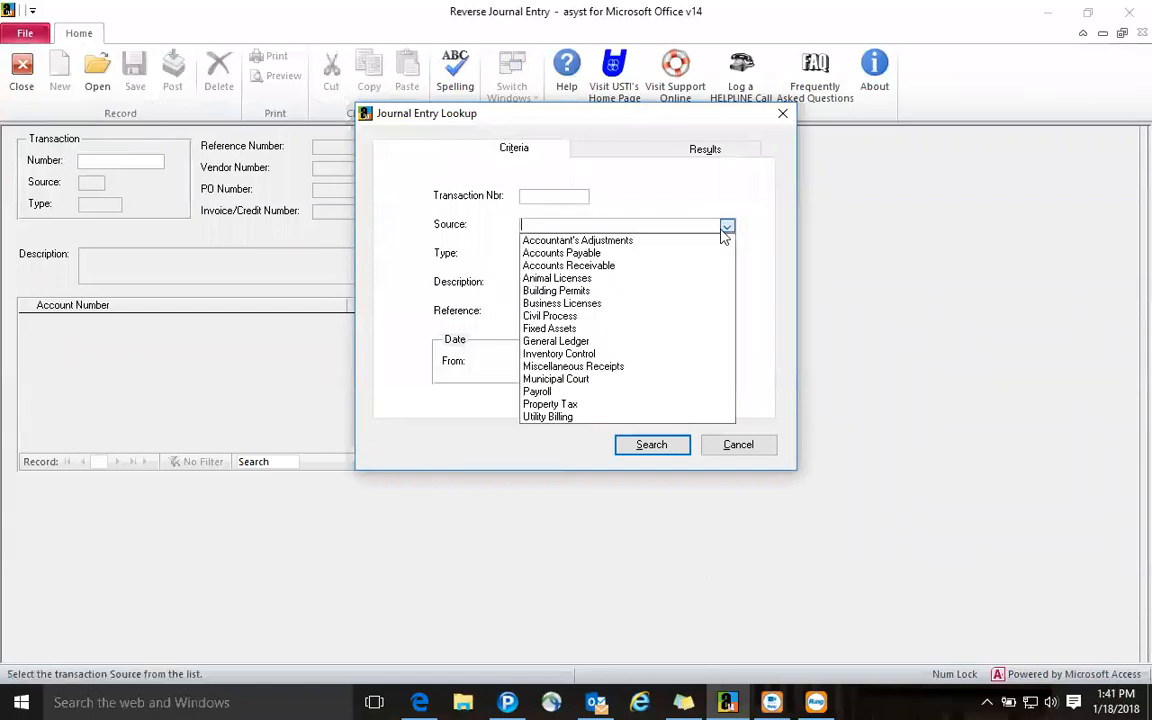
left_click(681, 392)
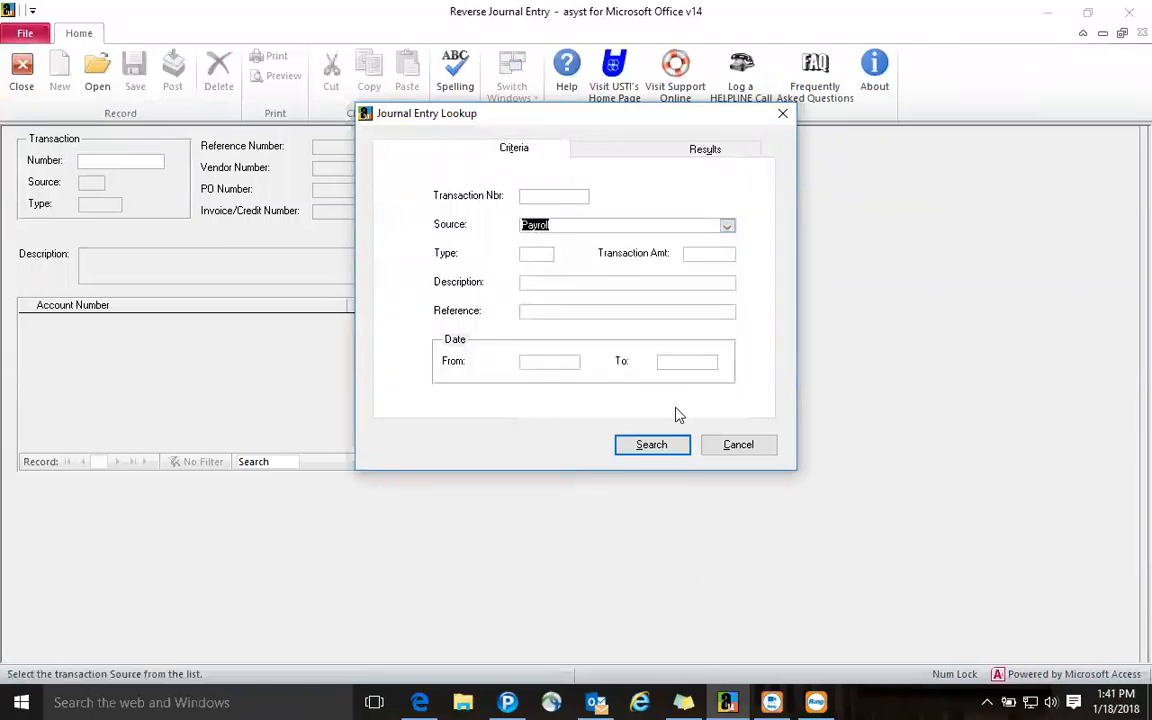
left_click(631, 450)
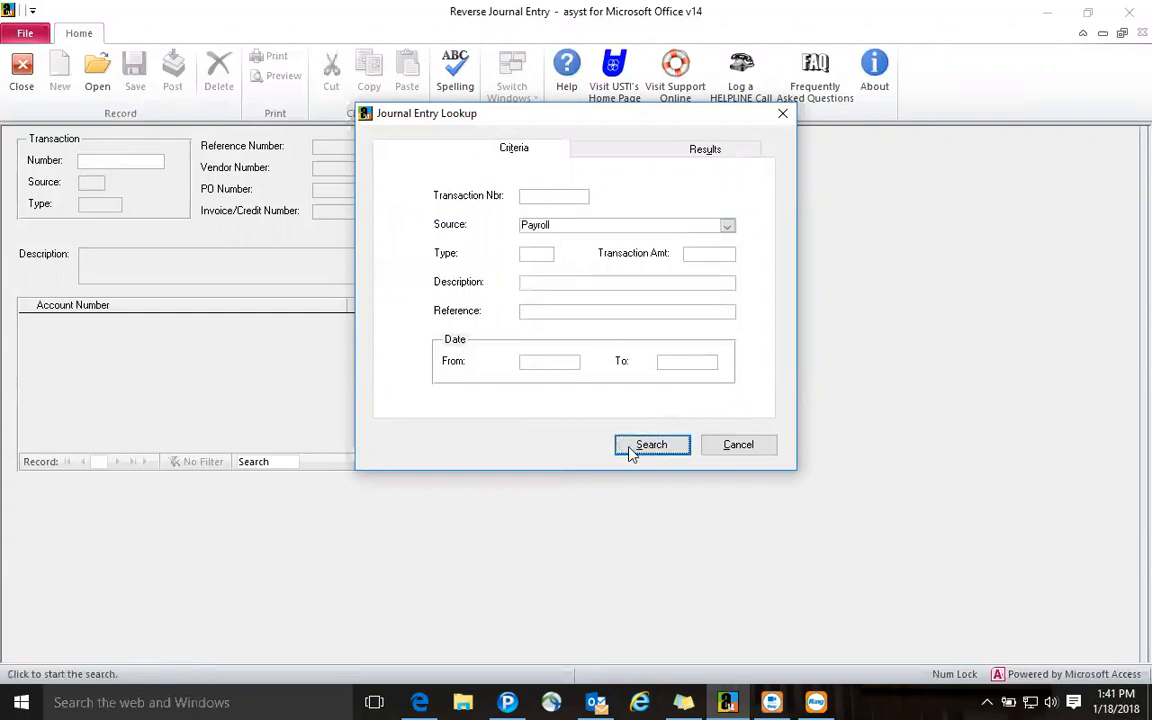
left_click(739, 183)
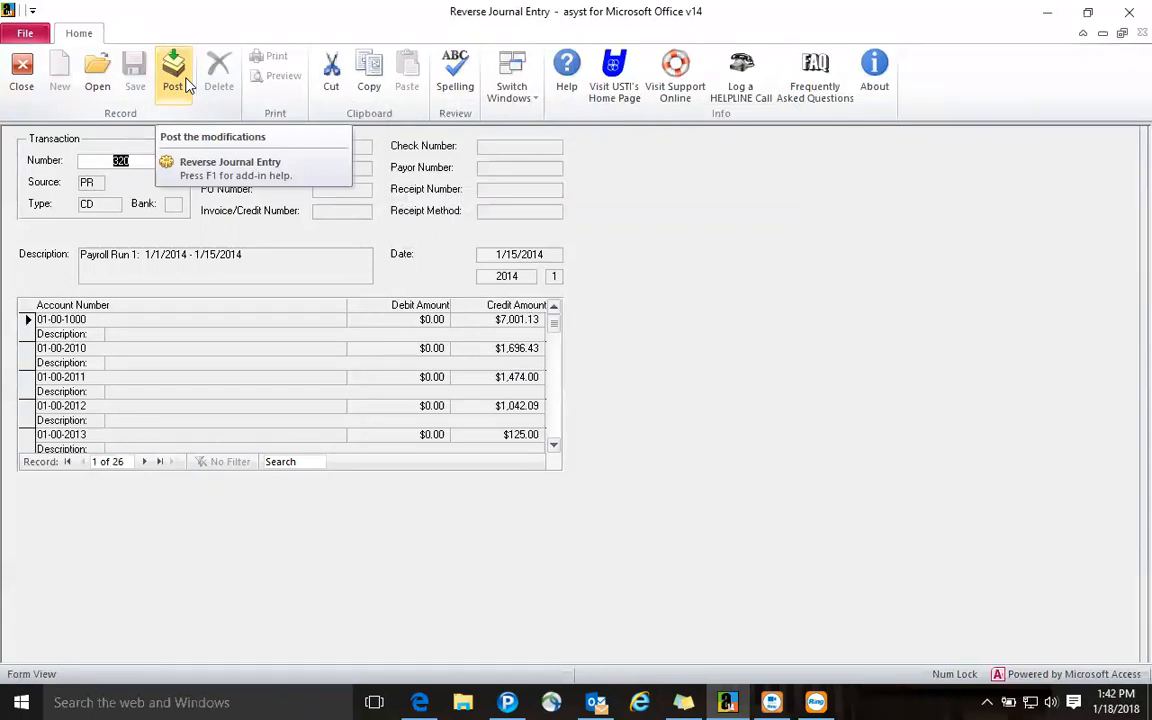
left_click(22, 88)
left_click(516, 373)
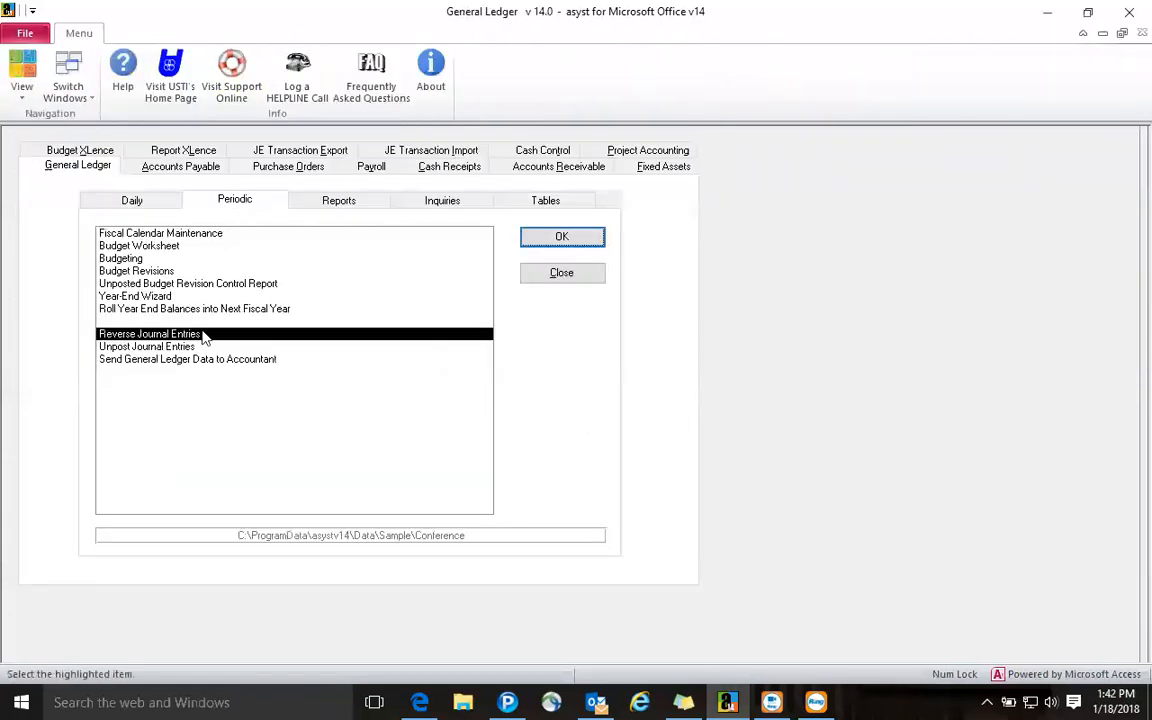
Start the Statement of Expenditures, Encumbrances, & Appropriations report for fiscal year 2014, period 01
left_click(338, 200)
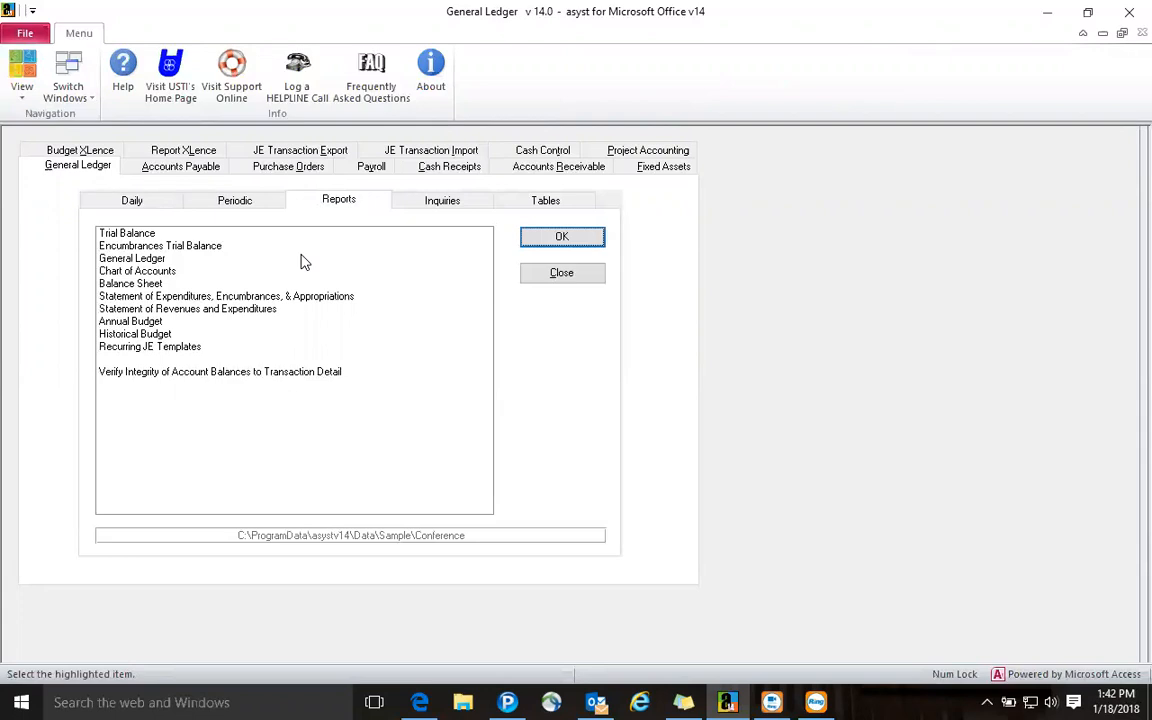
left_click(293, 297)
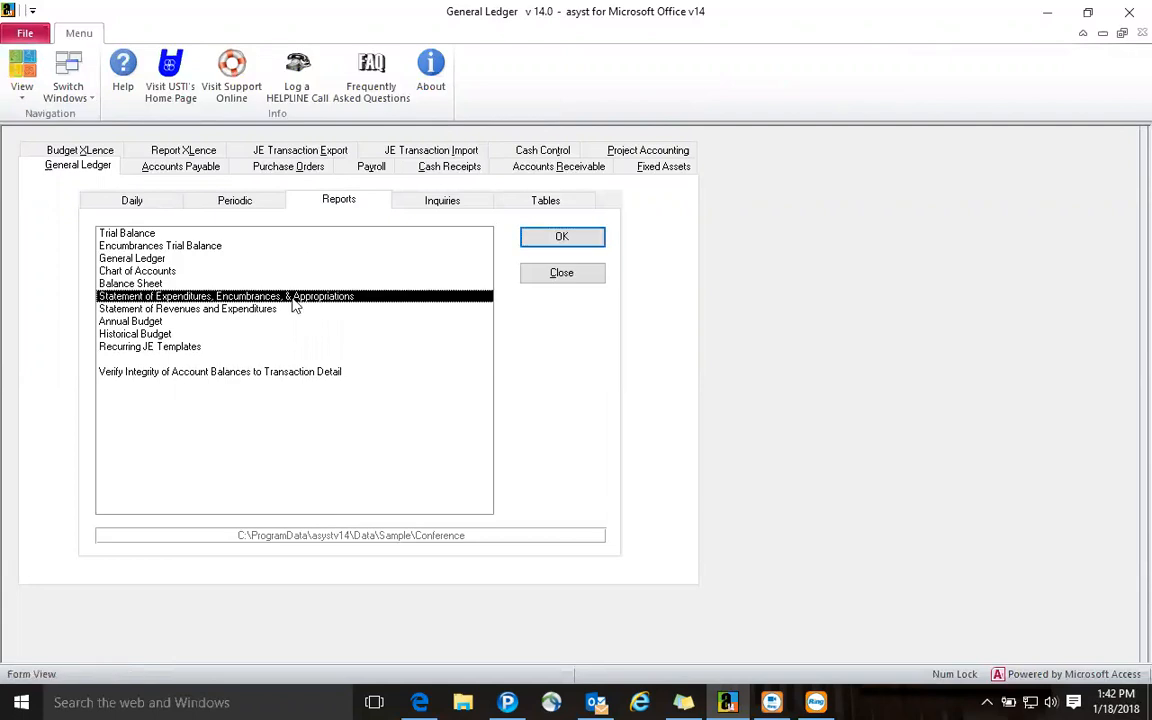
left_click(576, 240)
left_click(564, 199)
left_click(556, 219)
left_click(662, 202)
type("01")
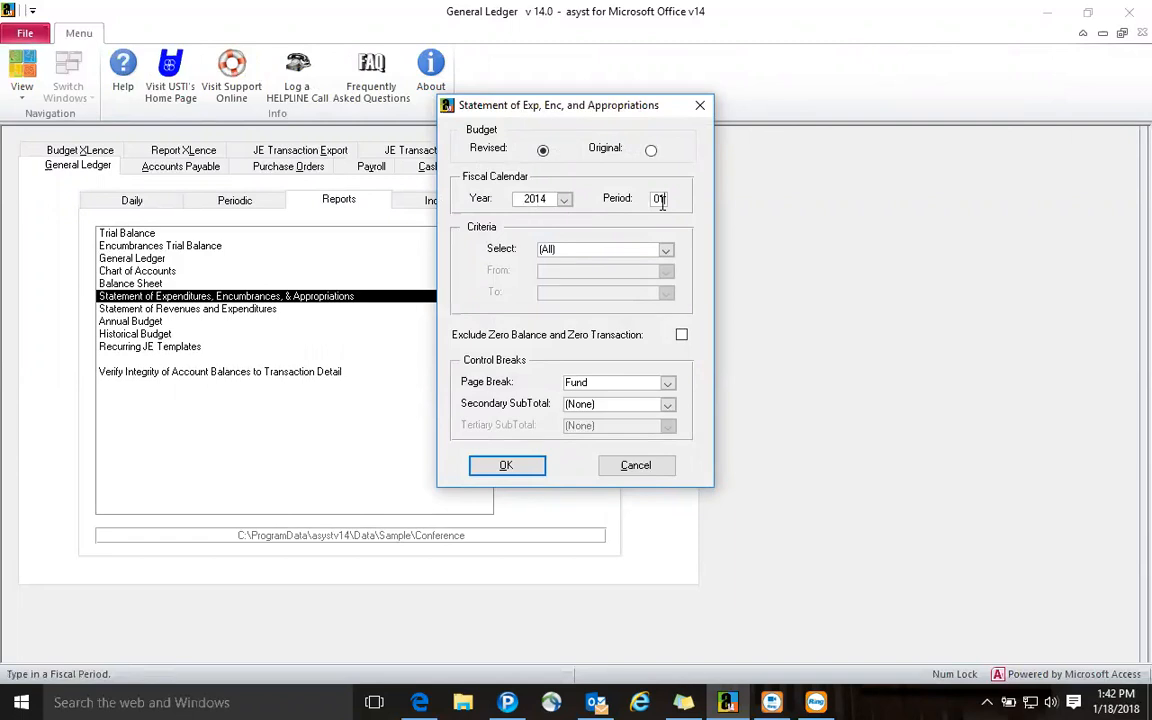
Set the report's secondary subtotal to Department and limit its criteria to Fund from 01 to 01
left_click(667, 404)
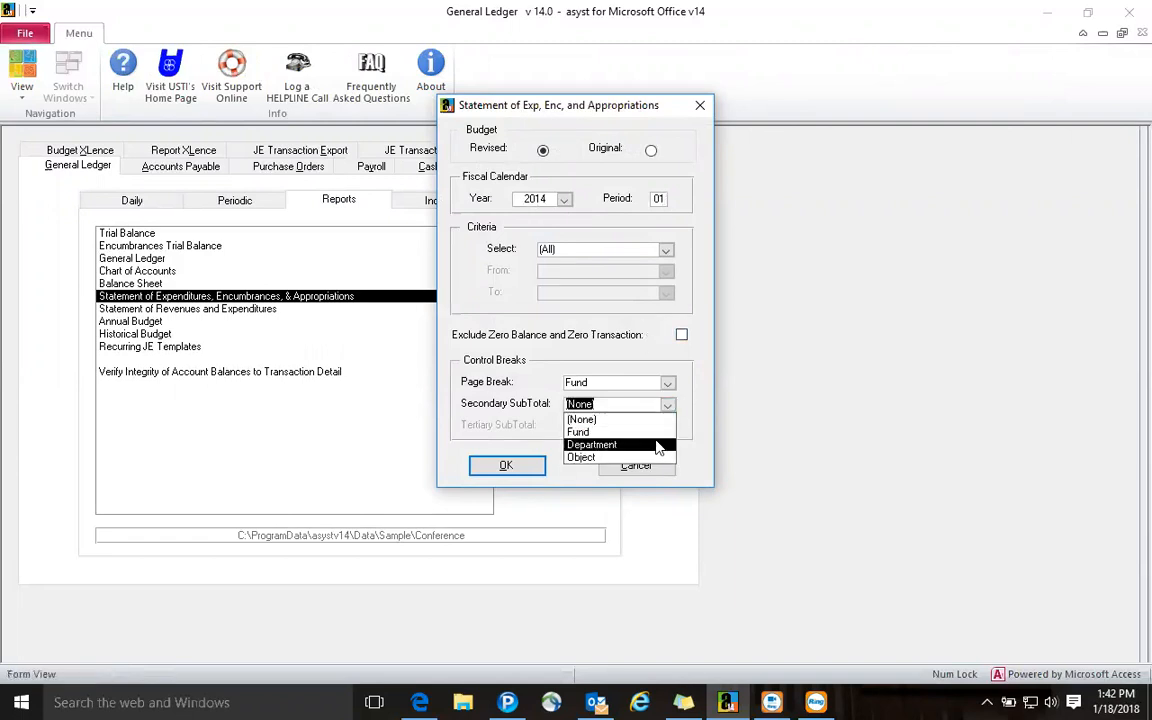
left_click(660, 444)
left_click(667, 250)
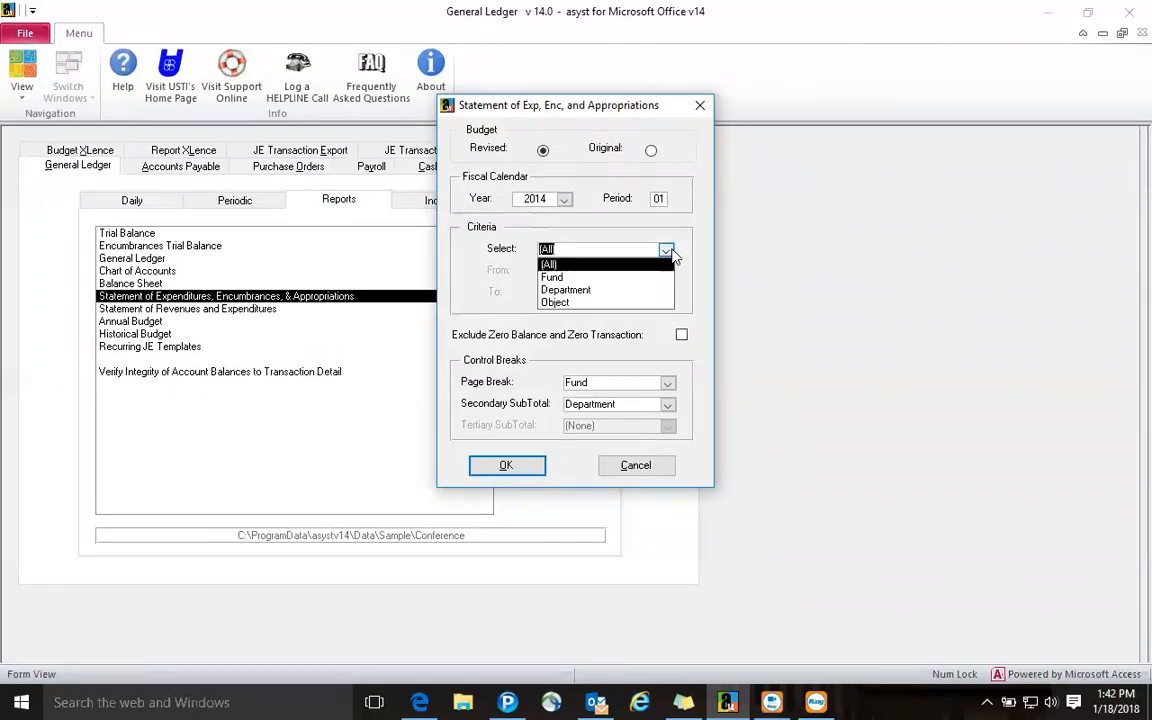
left_click(655, 277)
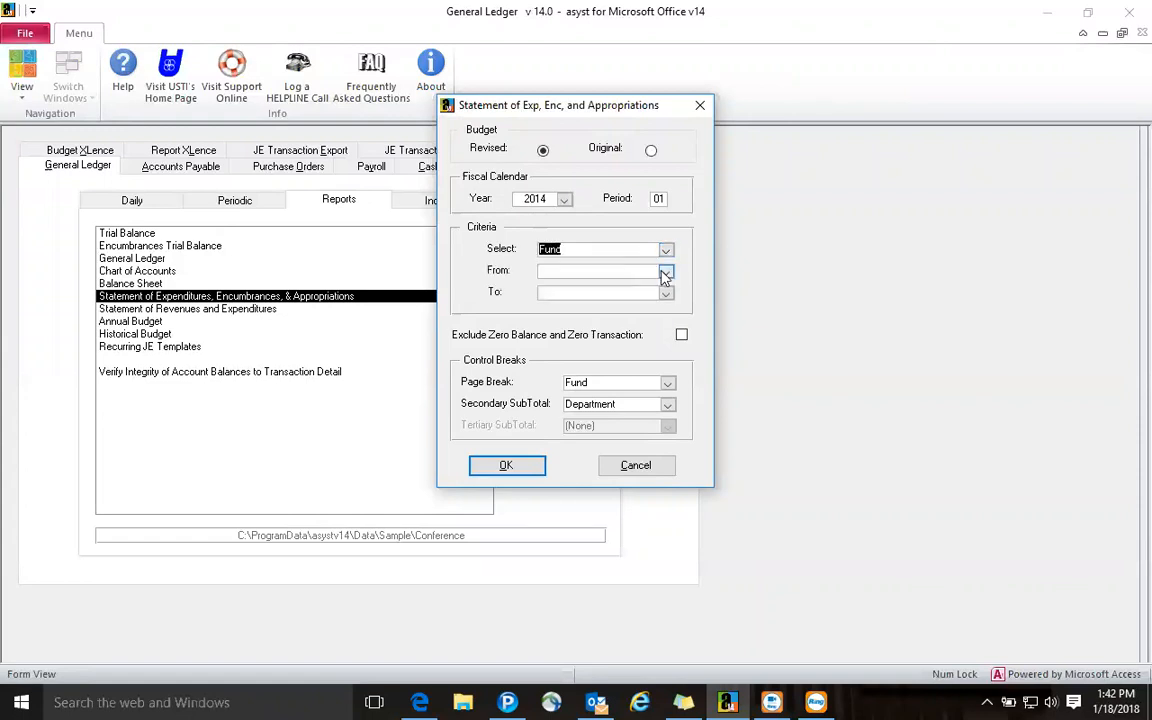
left_click(665, 271)
left_click(663, 287)
left_click(665, 292)
left_click(661, 306)
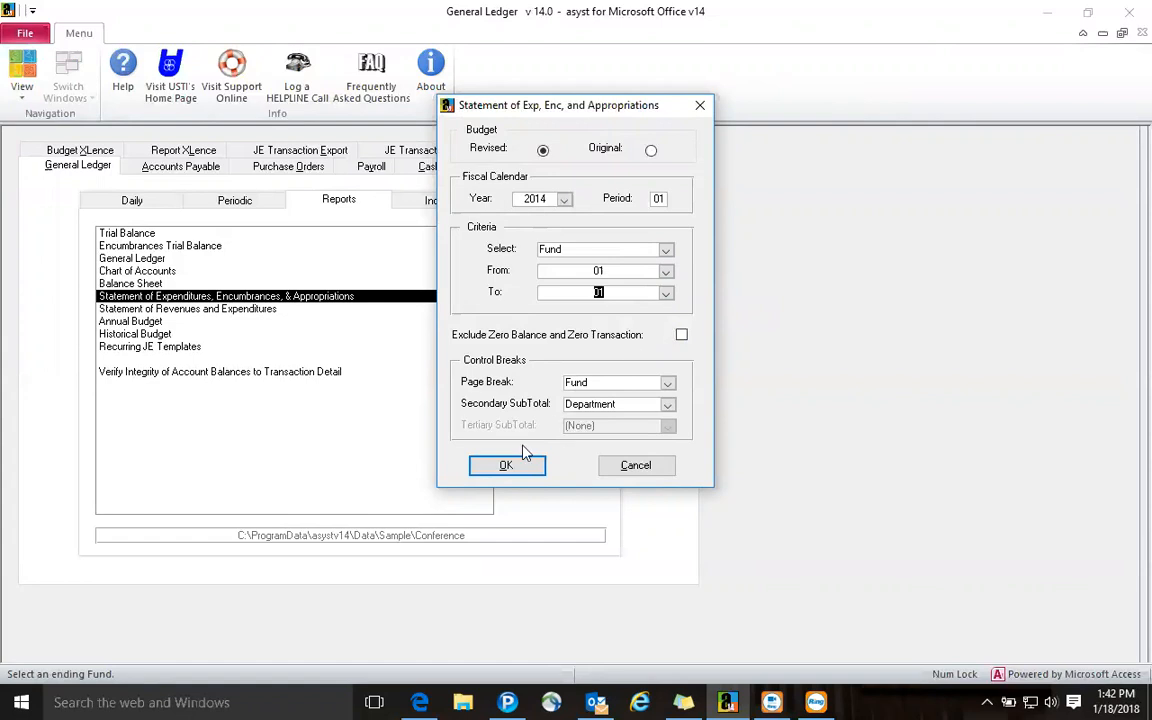
Preview the Statement of Expenditures, Encumbrances, and Appropriations, examine its budget, actual and balance columns up close, and close it
left_click(492, 466)
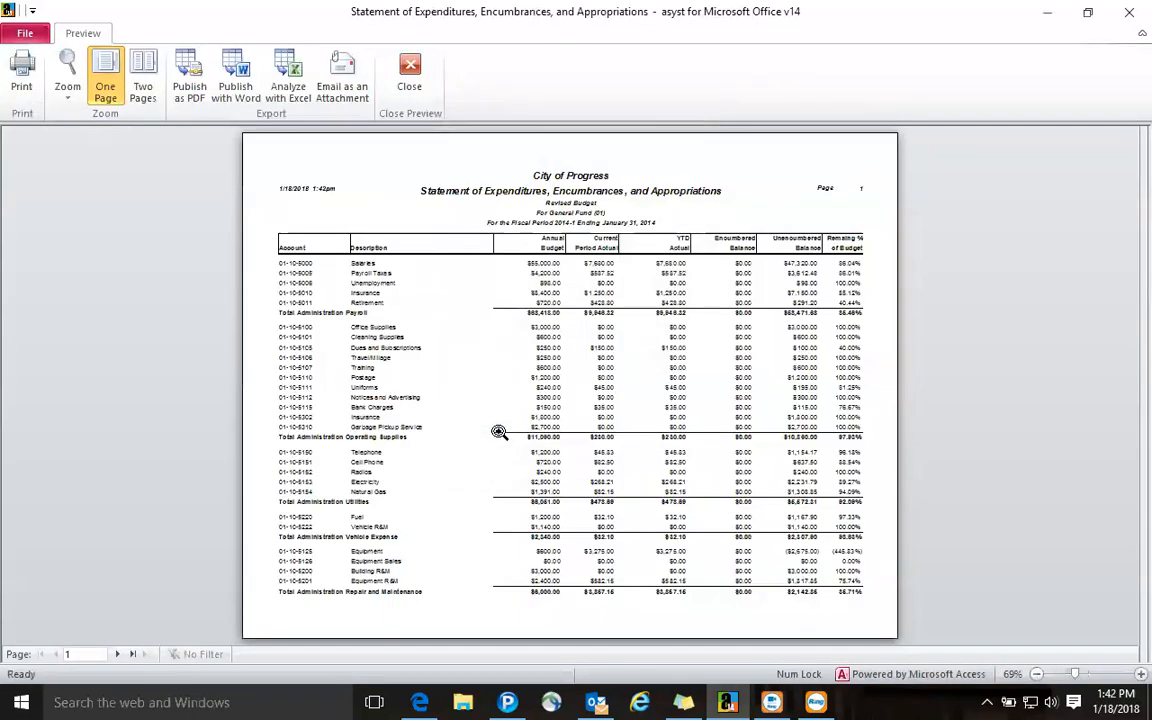
left_click(503, 428)
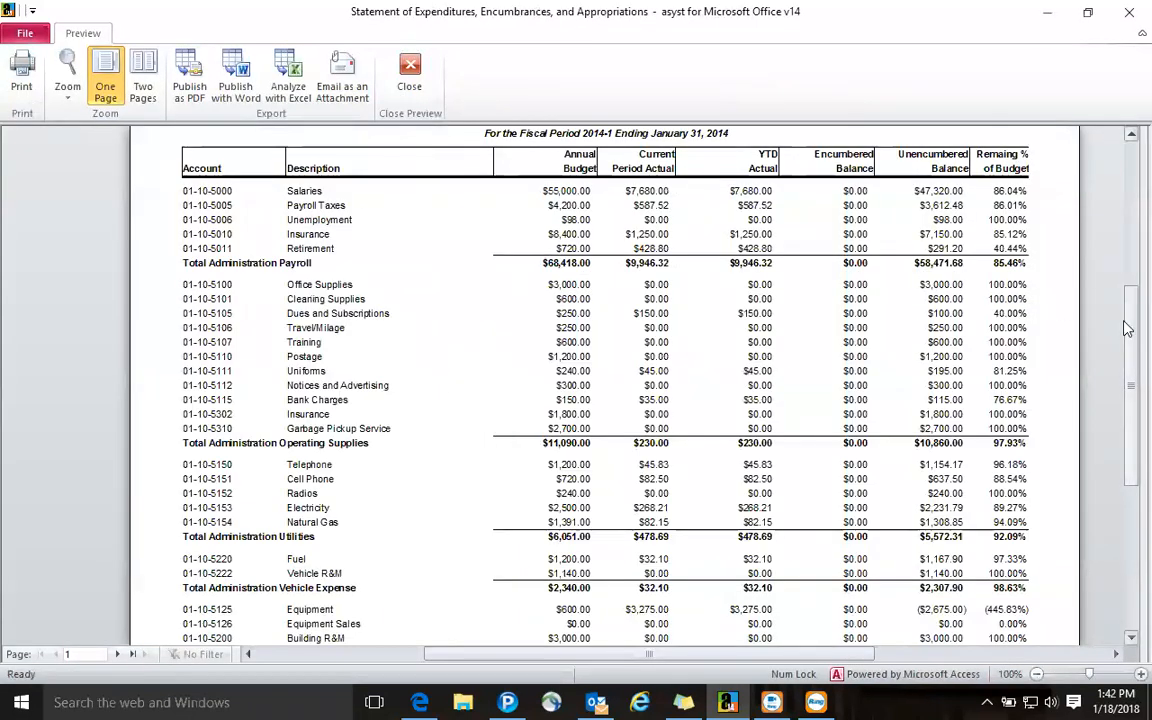
scroll(1015, 295, "up", 2)
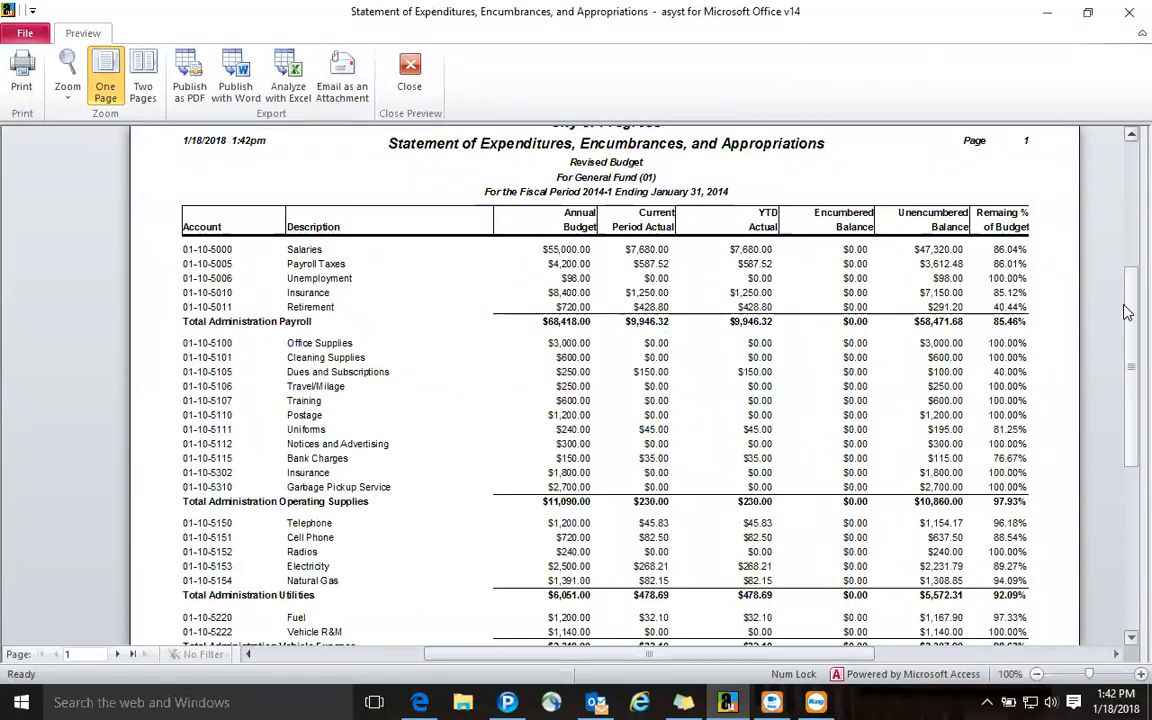
left_click_drag(1127, 313, 1127, 295)
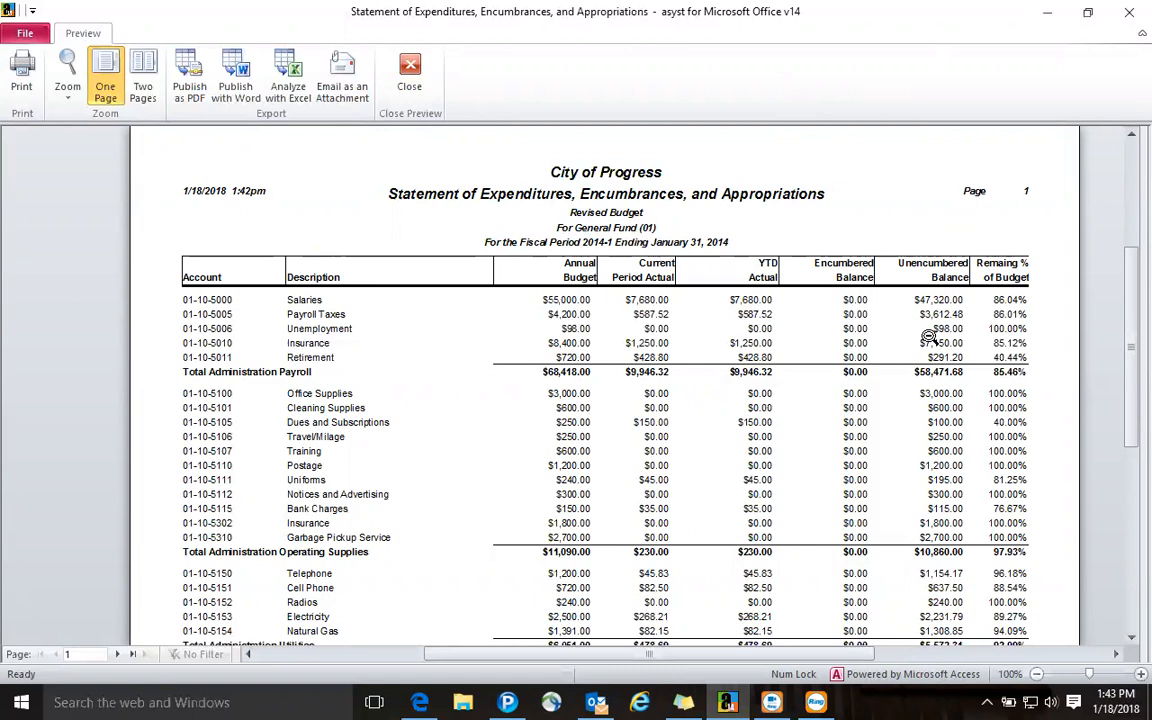
left_click(405, 85)
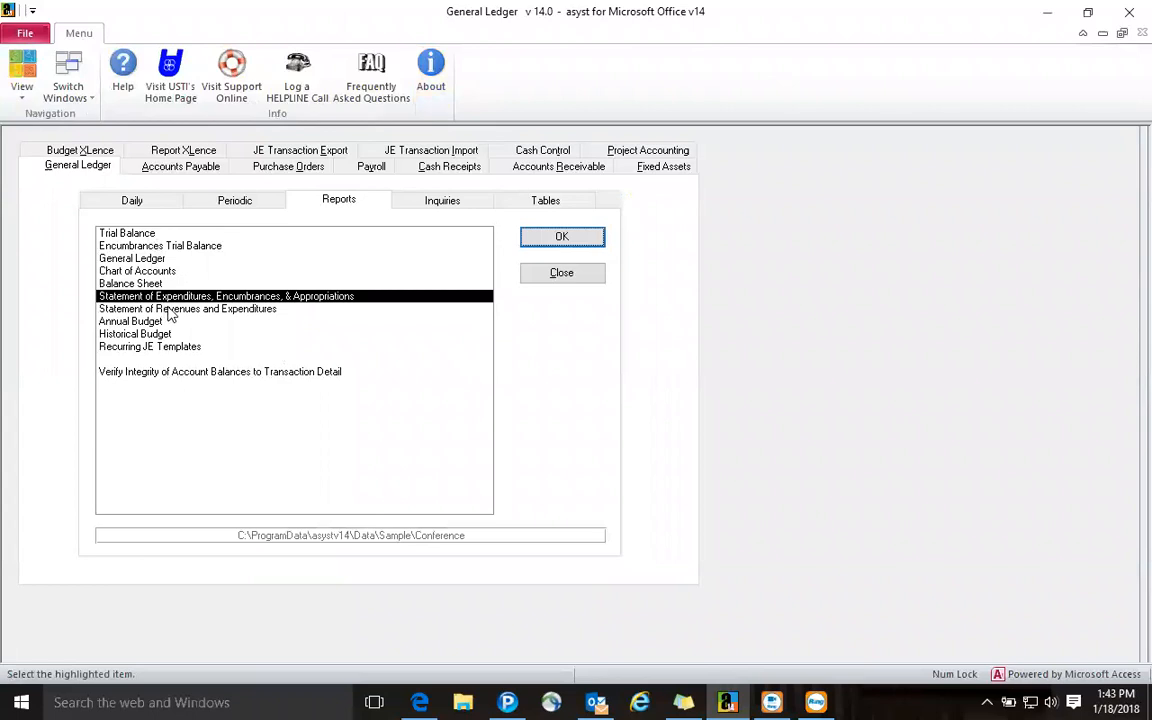
Start the Statement of Revenues and Expenditures report for fiscal year 2014, period 01
left_click(230, 305)
left_click(548, 242)
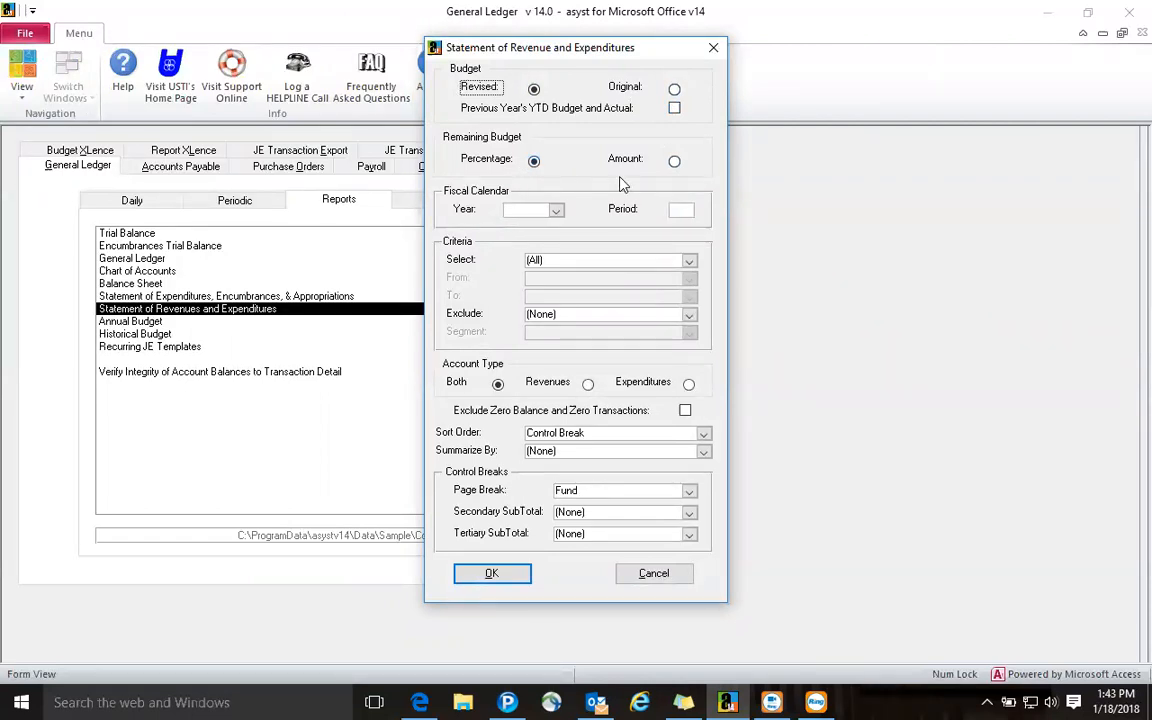
left_click(556, 211)
left_click(532, 244)
left_click(676, 209)
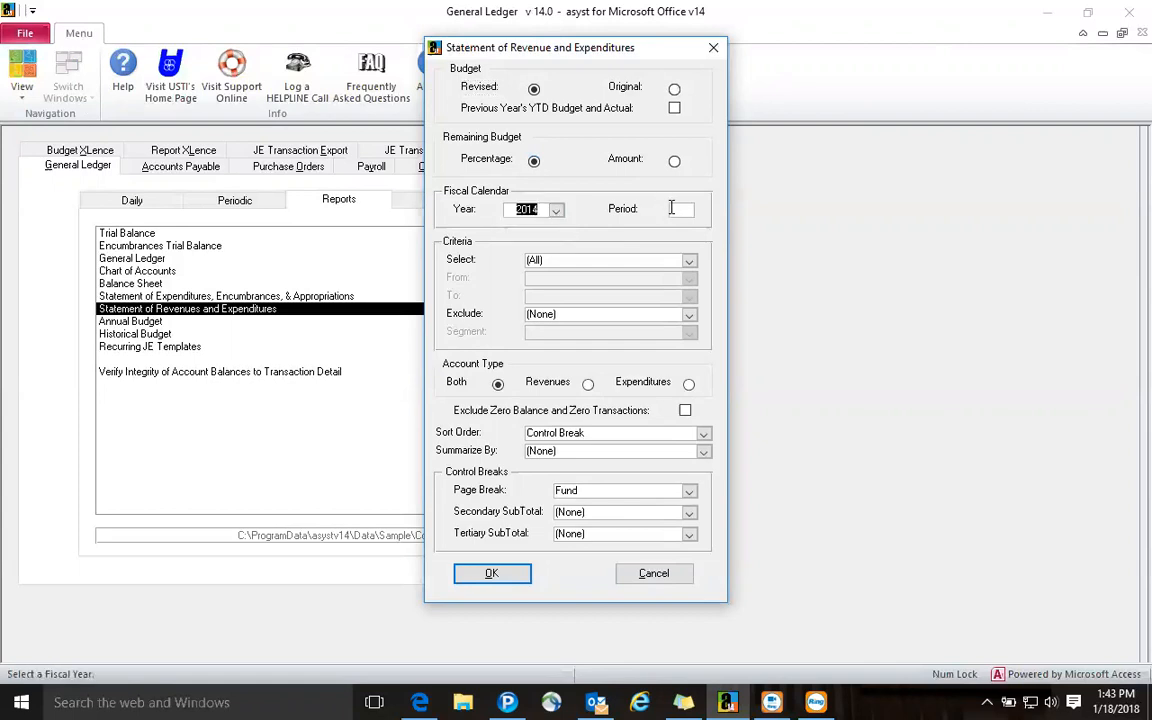
type("01")
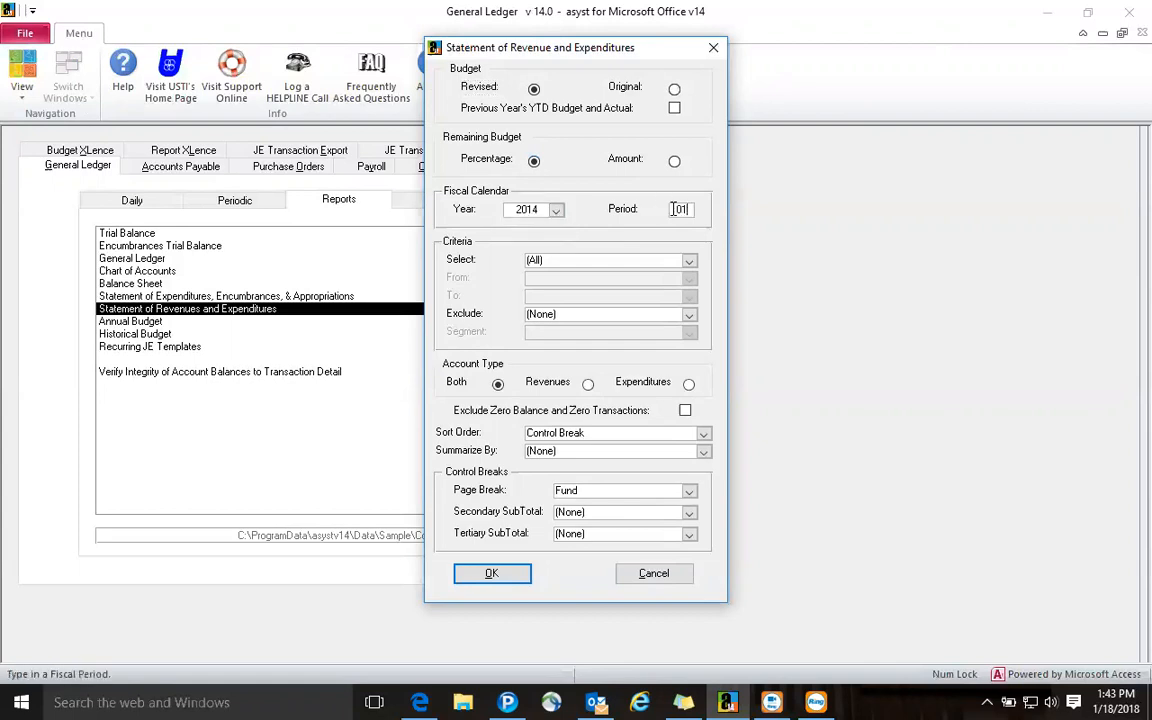
Set the secondary subtotal to Department, preview the report to examine its revenue accounts, and close it
left_click(689, 512)
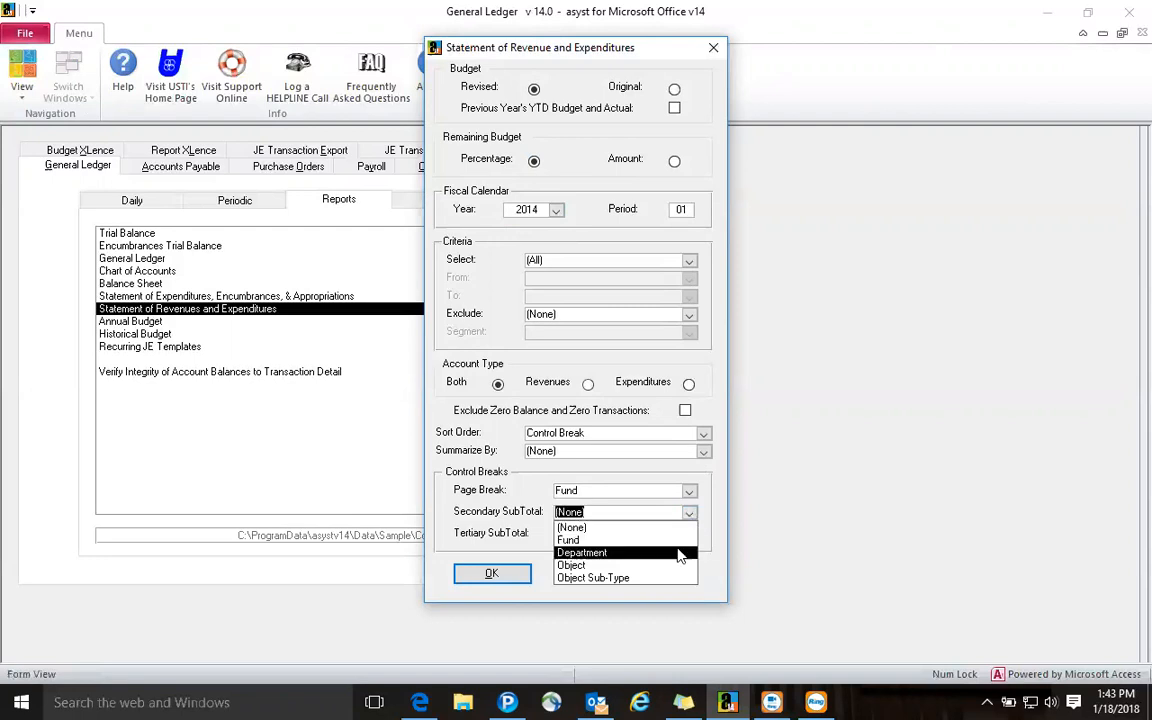
left_click(620, 551)
left_click(496, 575)
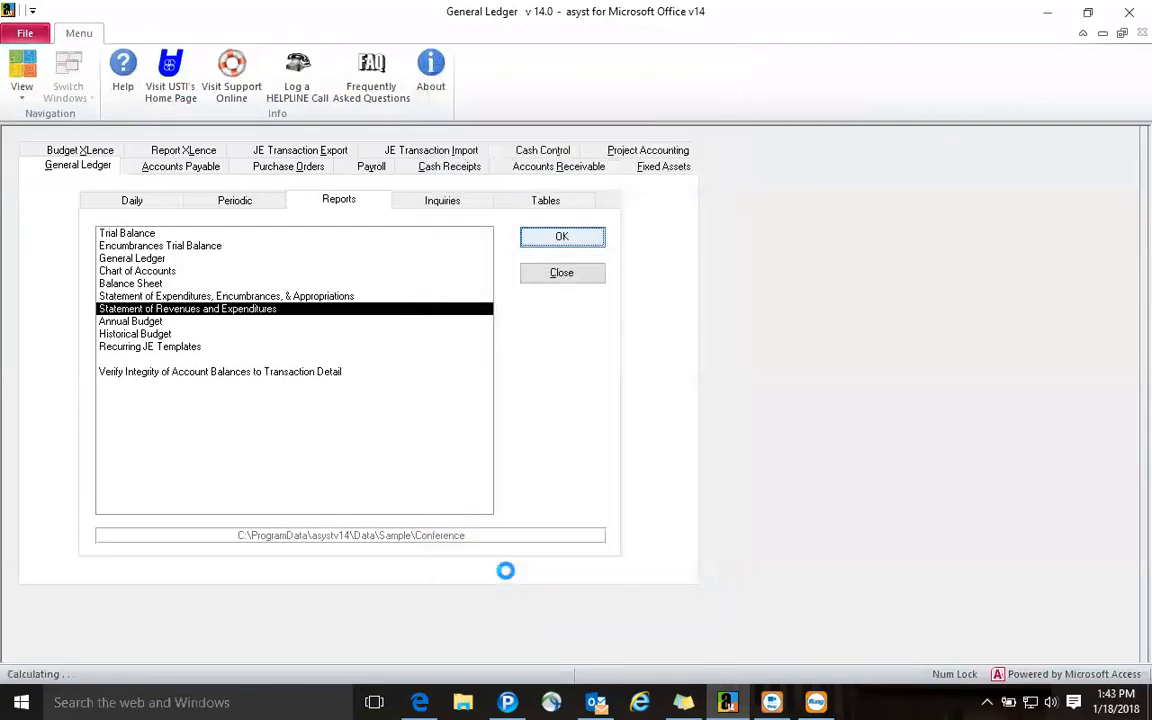
left_click(540, 367)
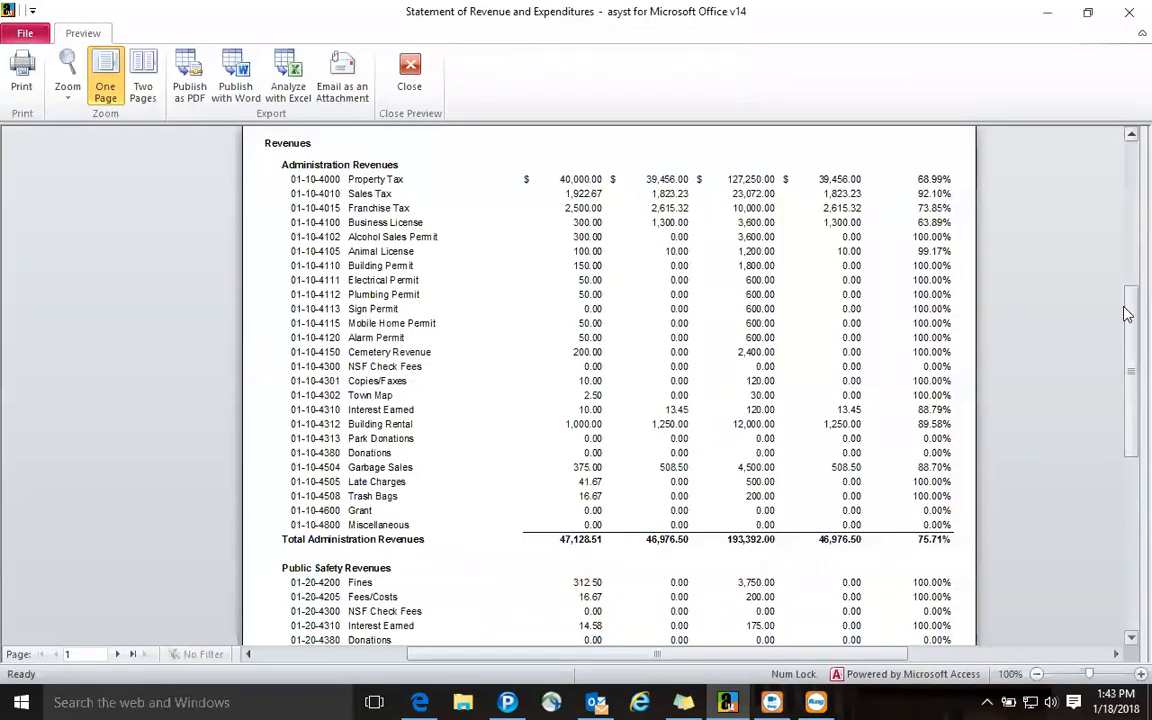
left_click_drag(1125, 308, 1125, 256)
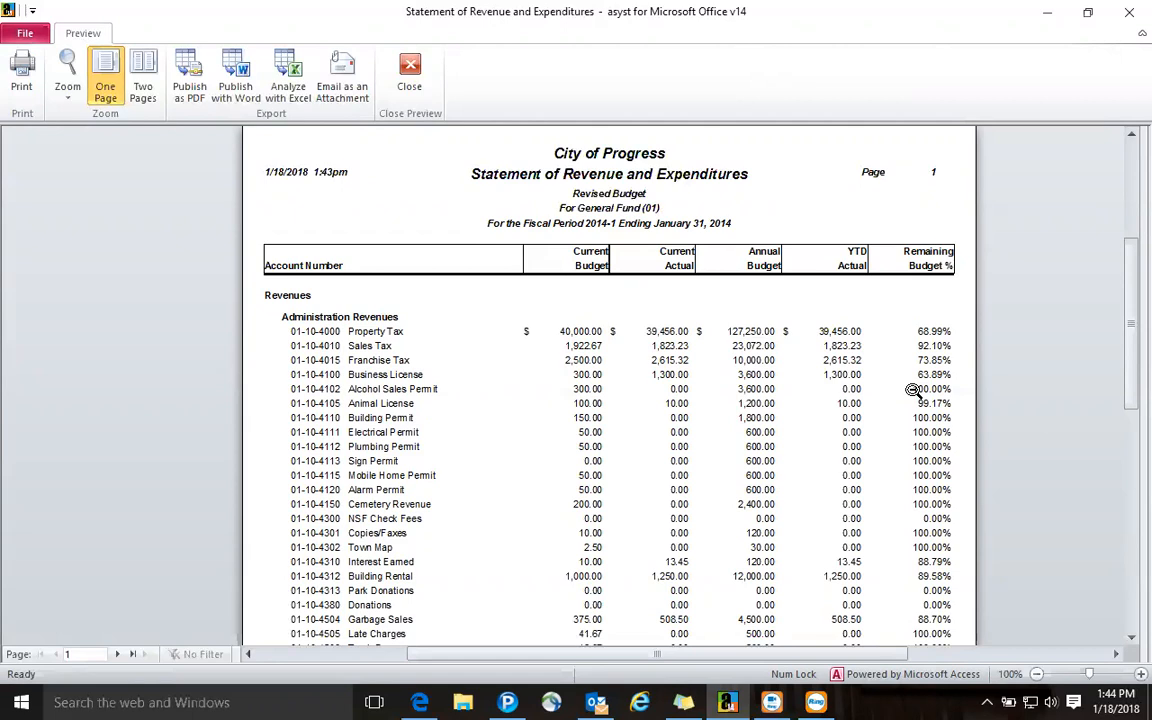
left_click(409, 75)
Run the Historical Budget report with 2014 as the ending fiscal year, examine its budget, revision and actual columns, and close it
left_click(203, 285)
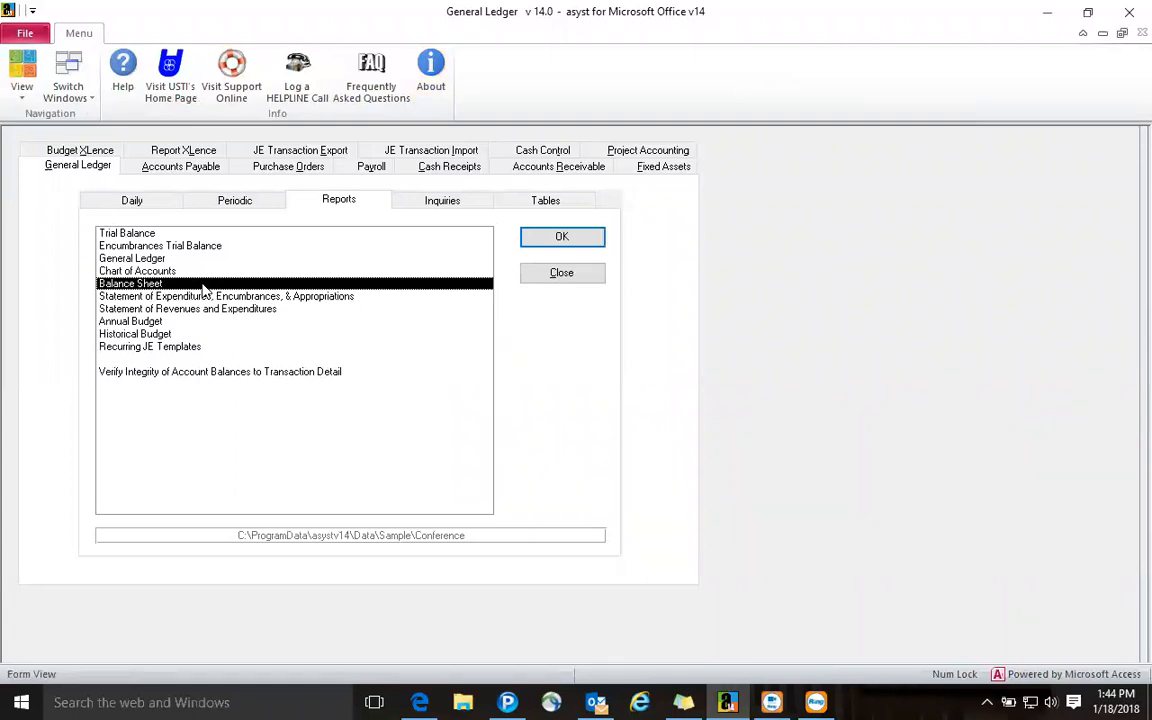
left_click(169, 335)
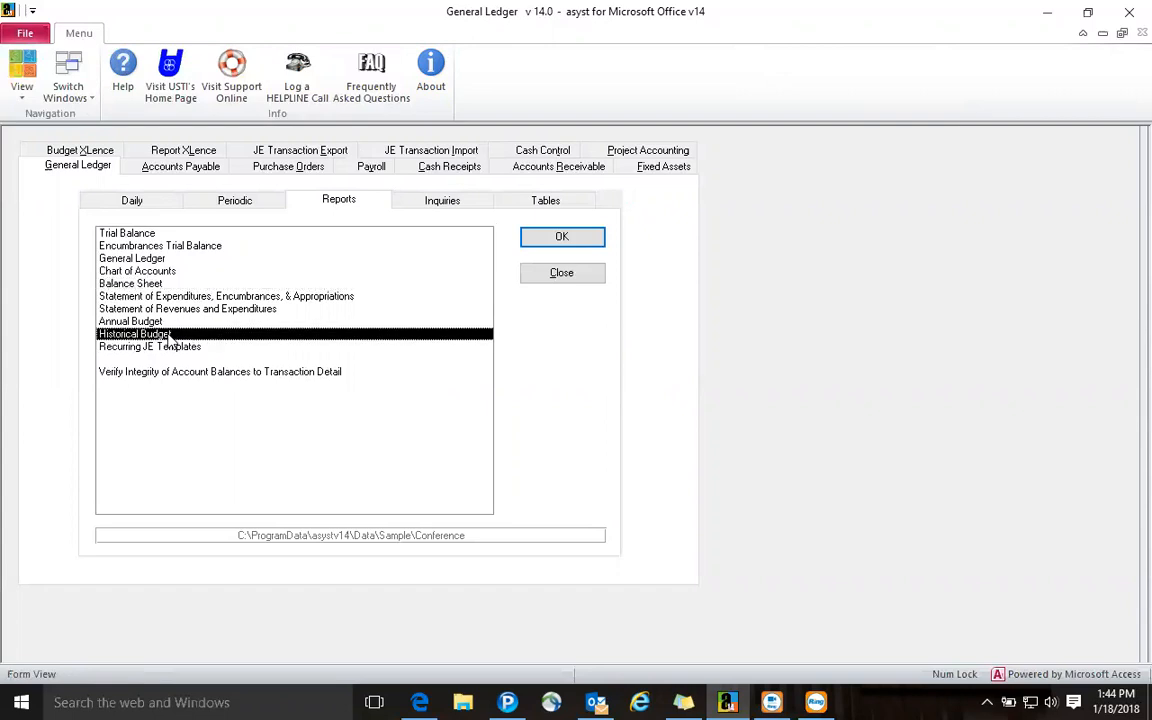
left_click(555, 237)
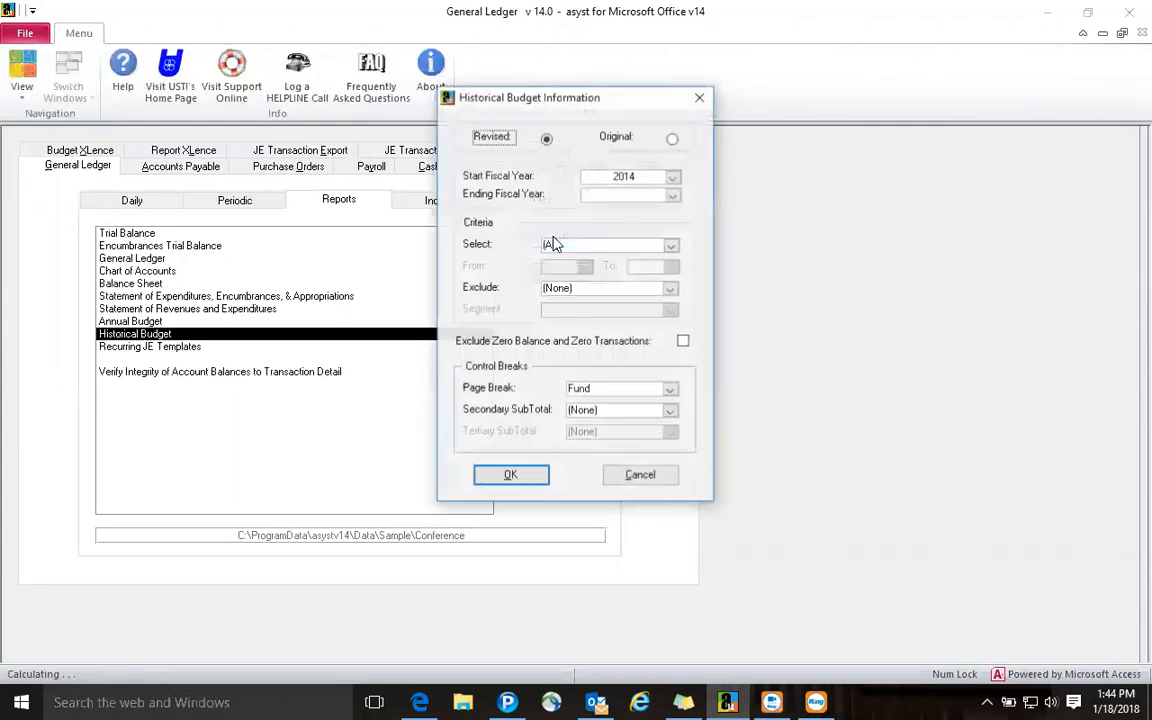
left_click(673, 195)
left_click(640, 208)
left_click(512, 476)
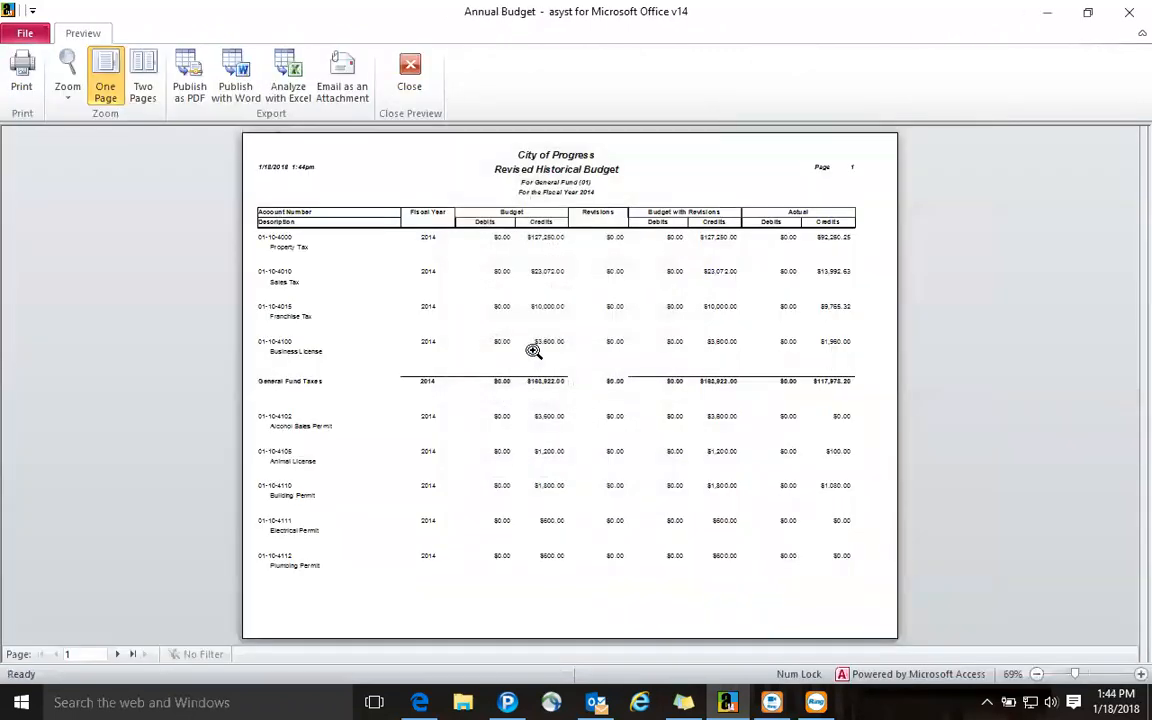
left_click(536, 335)
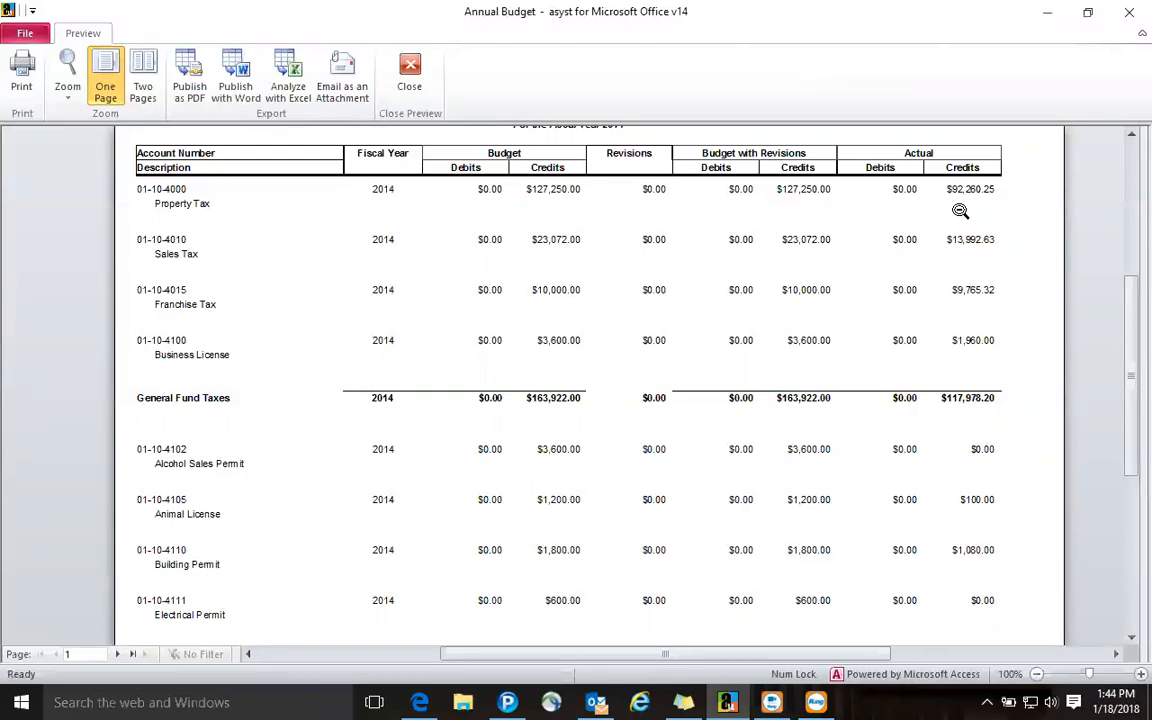
left_click(412, 98)
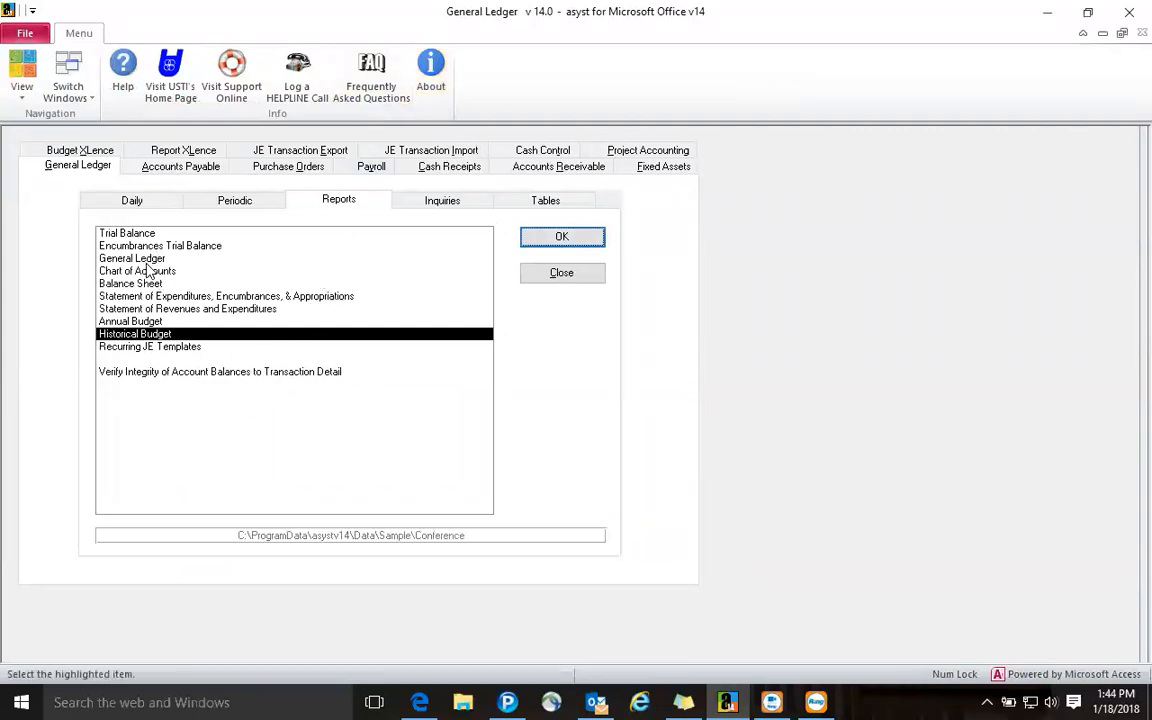
Start the Report XLence general ledger transactions download and choose the existing audit file.xls as the Excel workbook to overwrite
left_click(162, 150)
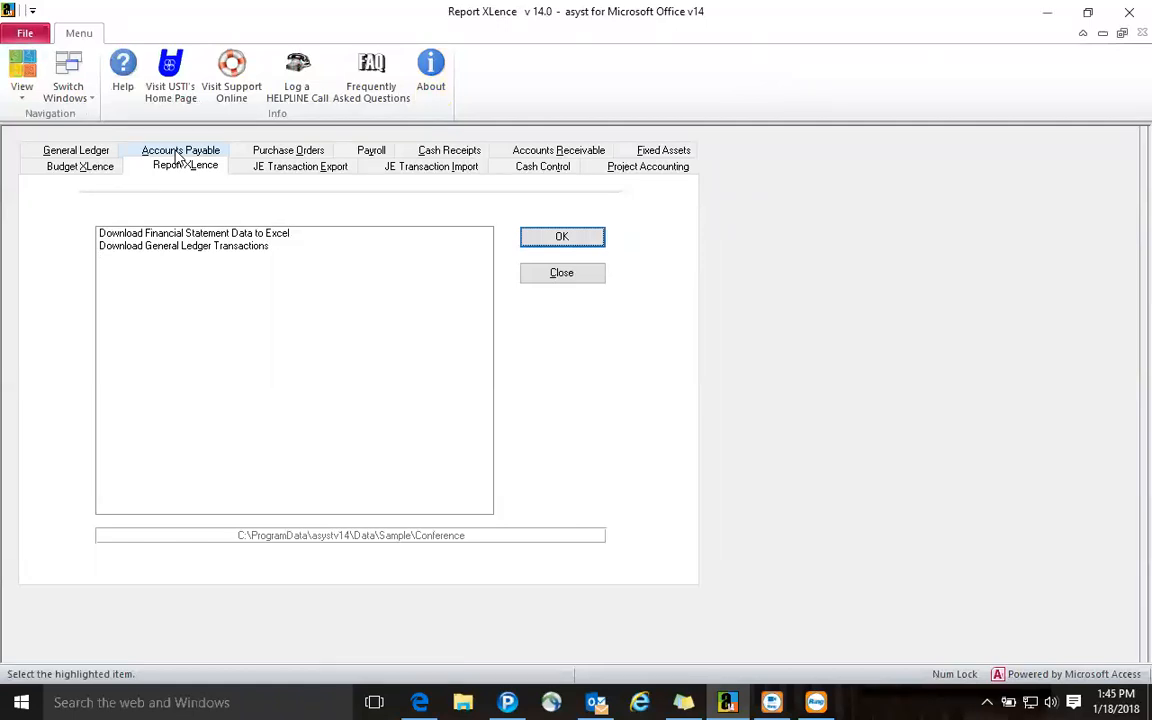
left_click(195, 247)
left_click(545, 243)
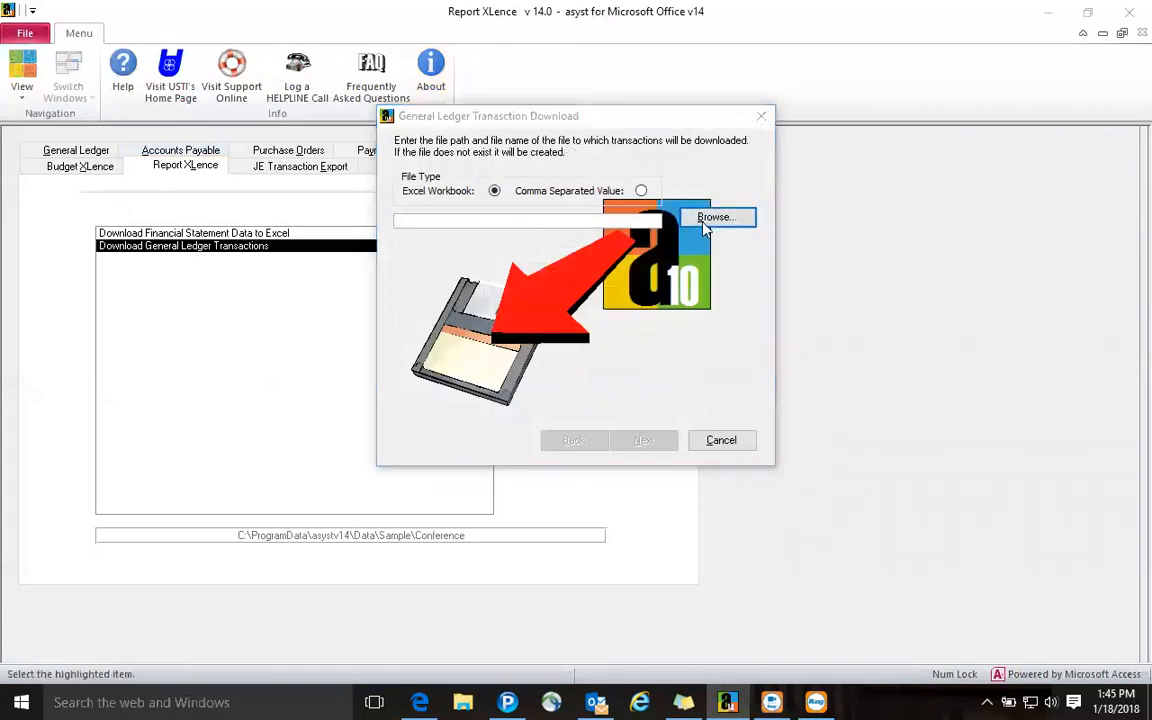
left_click(715, 218)
left_click(588, 248)
double_click(585, 248)
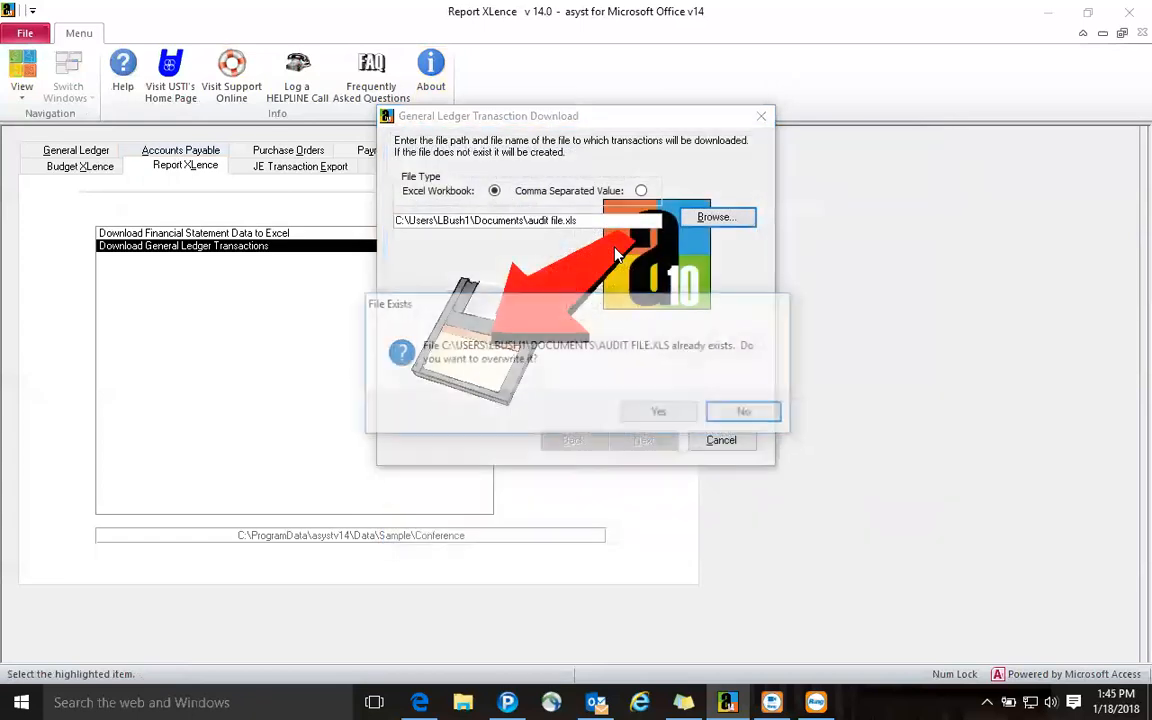
left_click(651, 414)
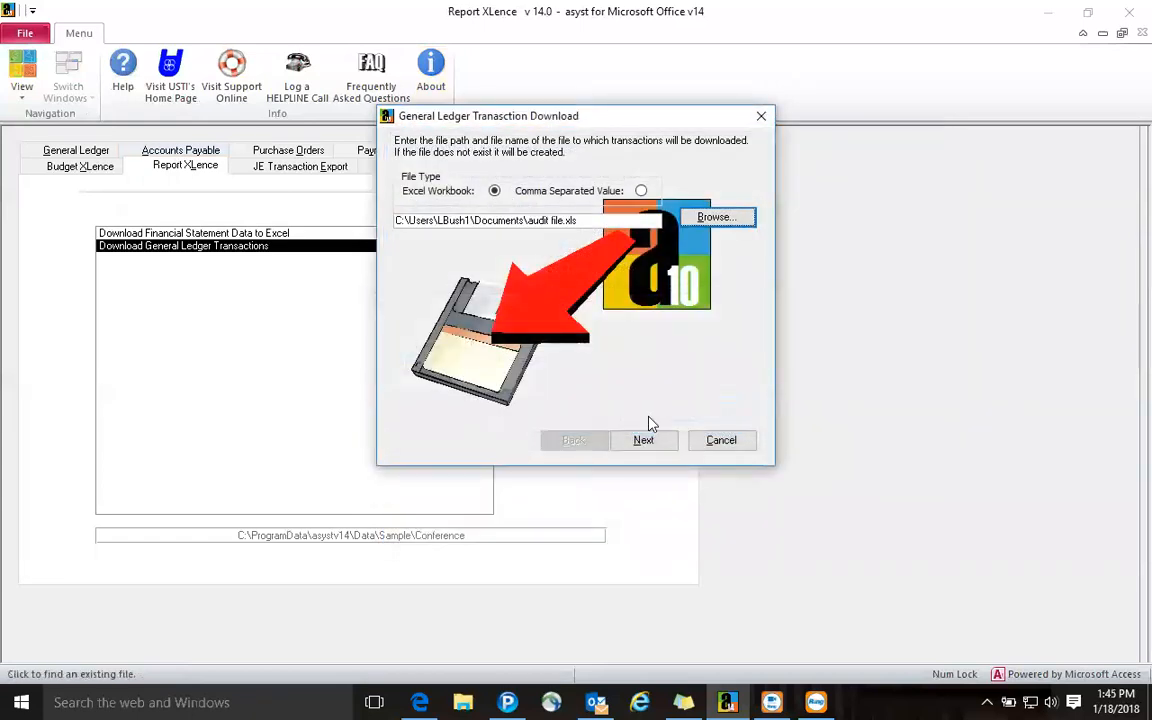
Set the download's fiscal period range from 2014-01 to 2014-12
left_click(648, 446)
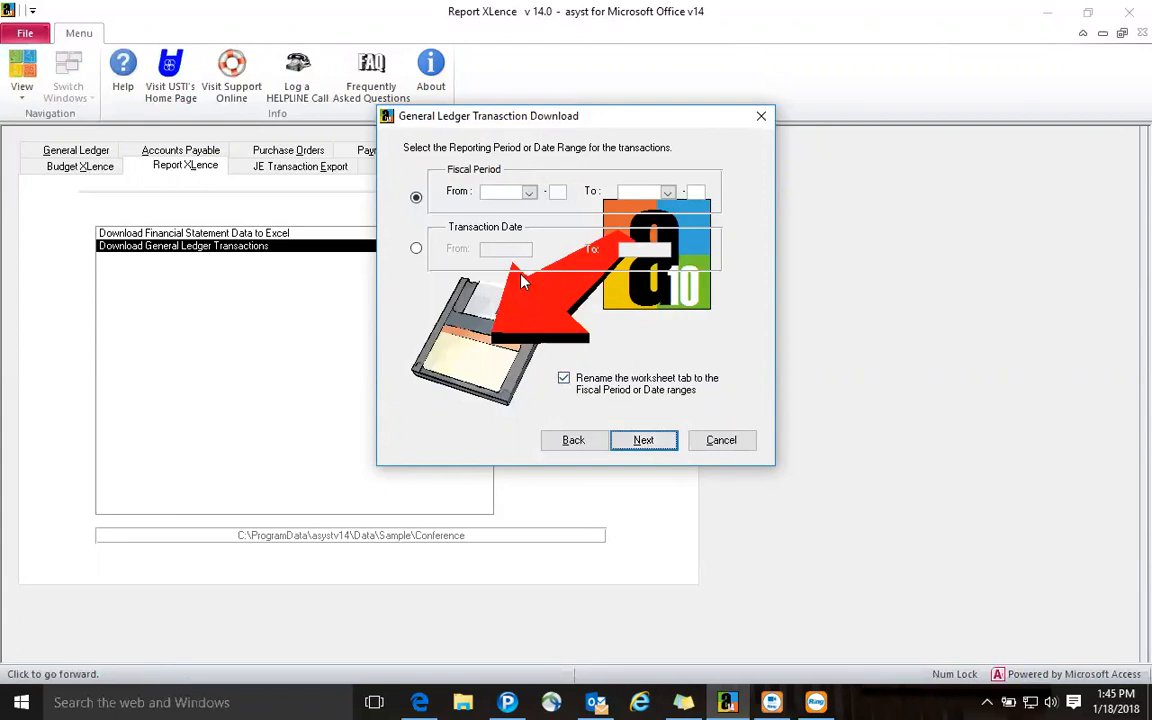
left_click(528, 192)
left_click(540, 206)
left_click(558, 192)
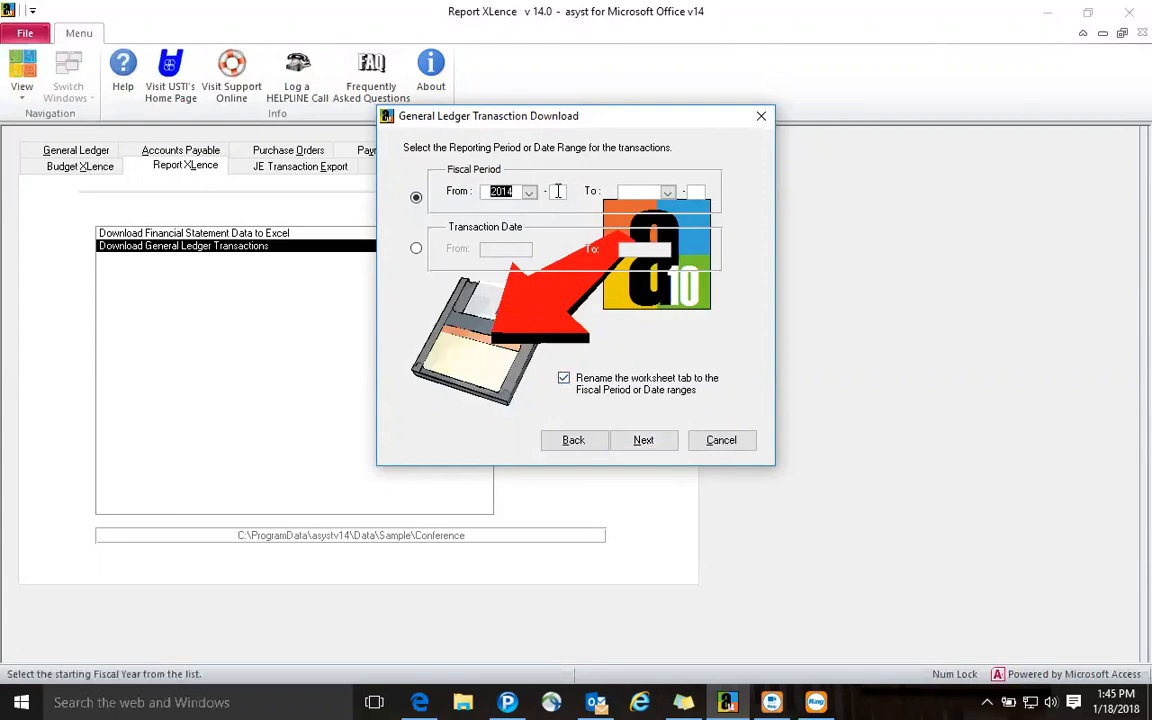
type("01")
left_click(668, 193)
left_click(666, 204)
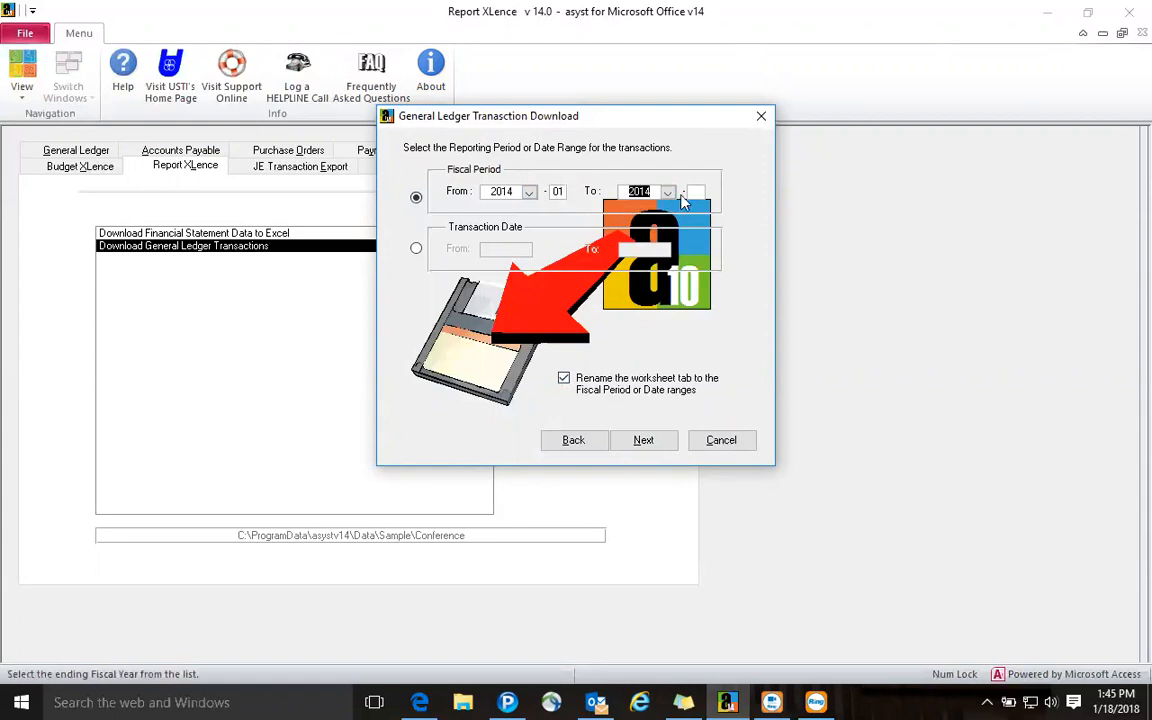
left_click(694, 192)
type("12")
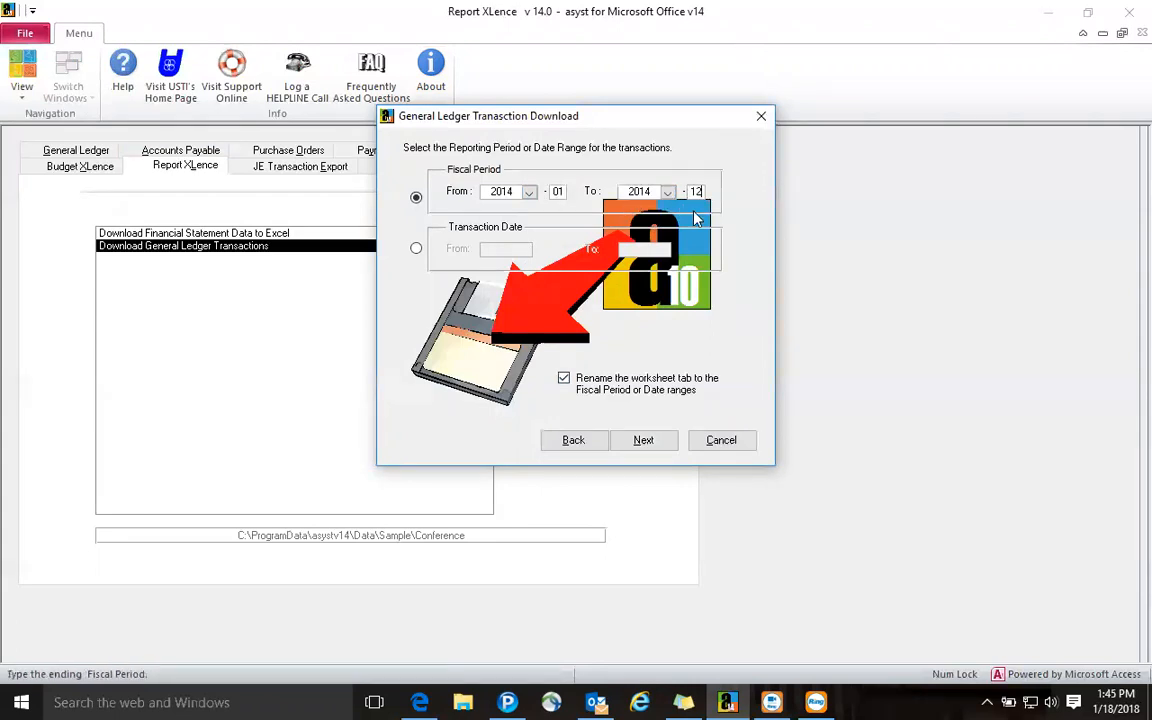
Include all account types, leave the account segment ranges and sort orders blank, and complete the transaction download
left_click(640, 445)
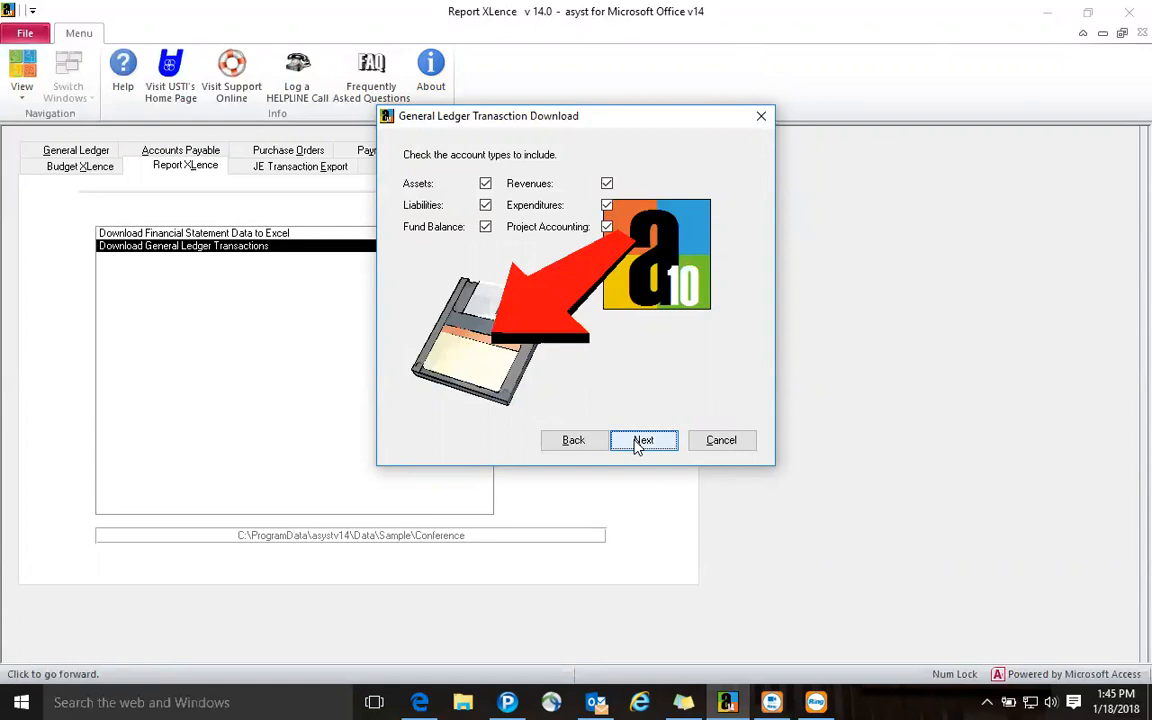
left_click(638, 445)
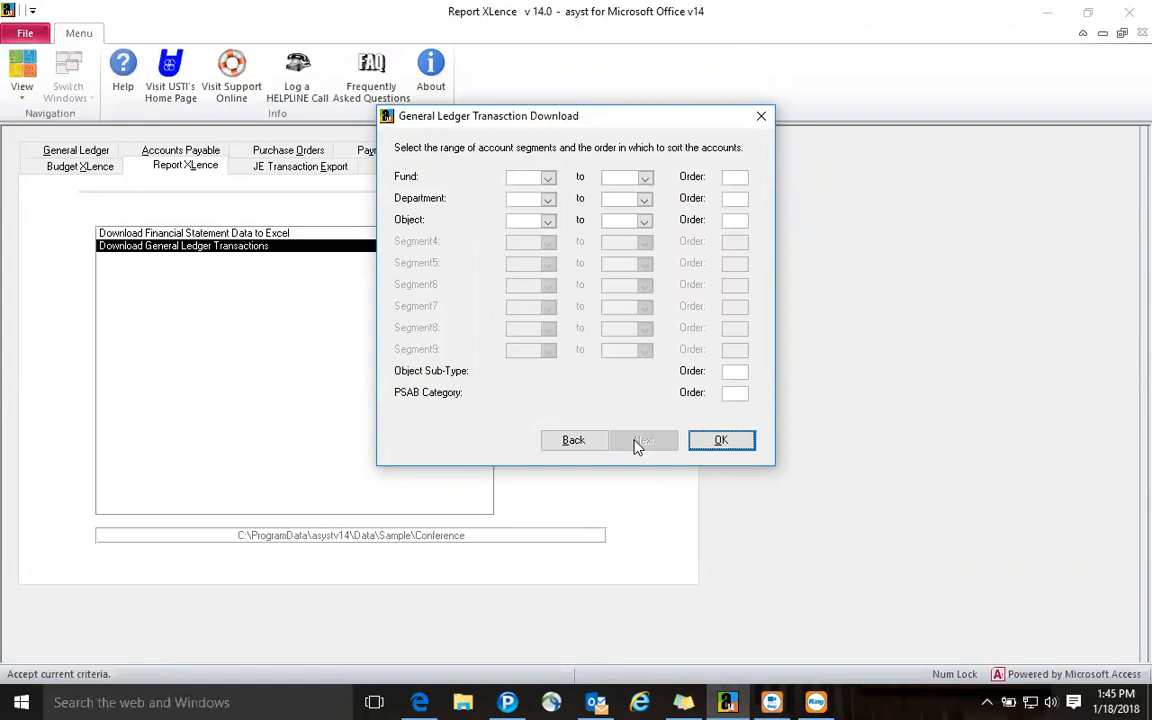
left_click(696, 441)
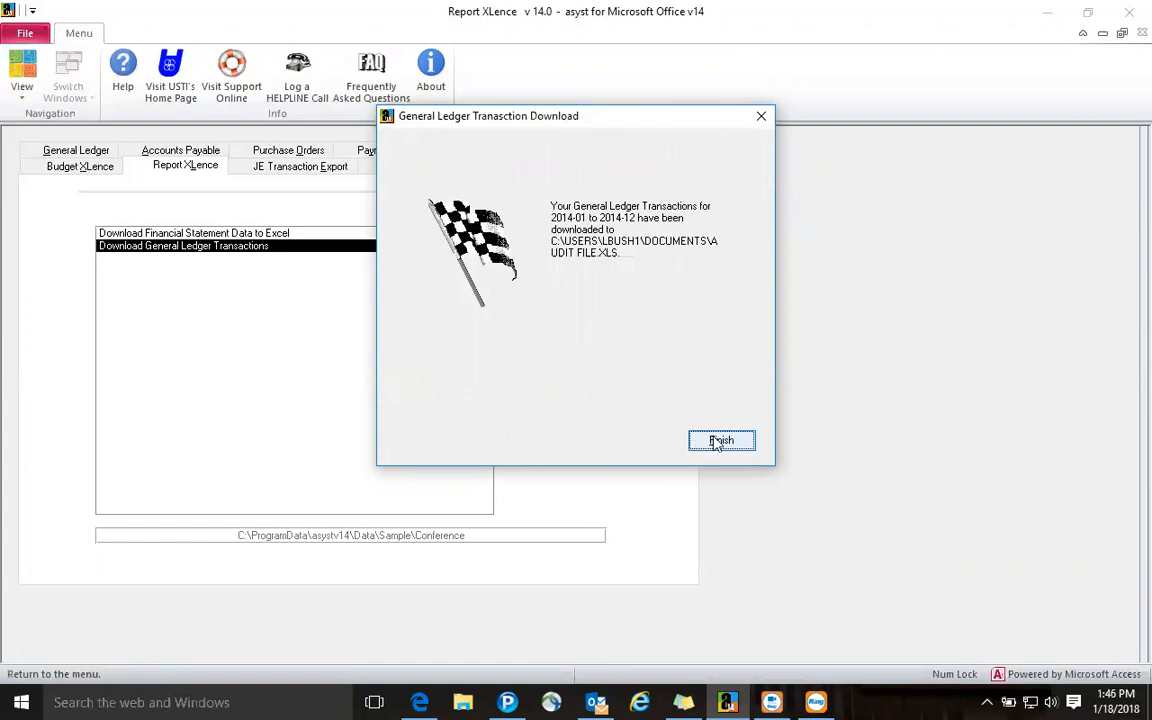
left_click(719, 441)
Search Windows for the downloaded audit file.xls and open it in Excel
left_click(199, 700)
type("audi")
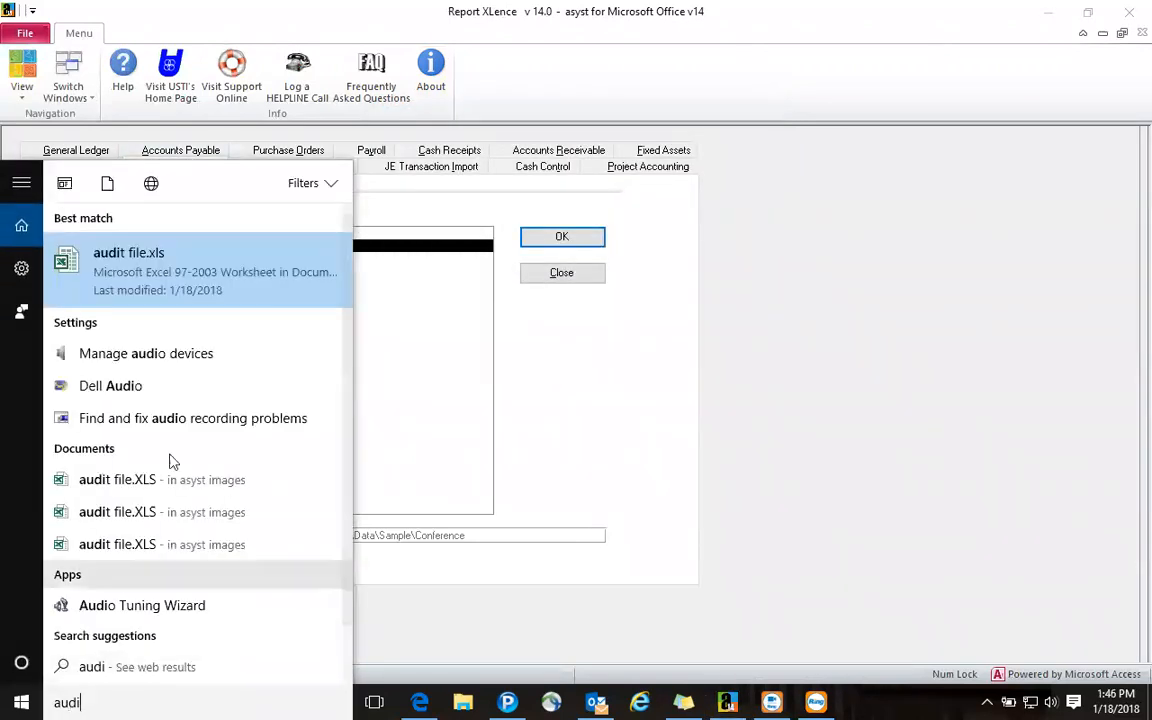
left_click(128, 287)
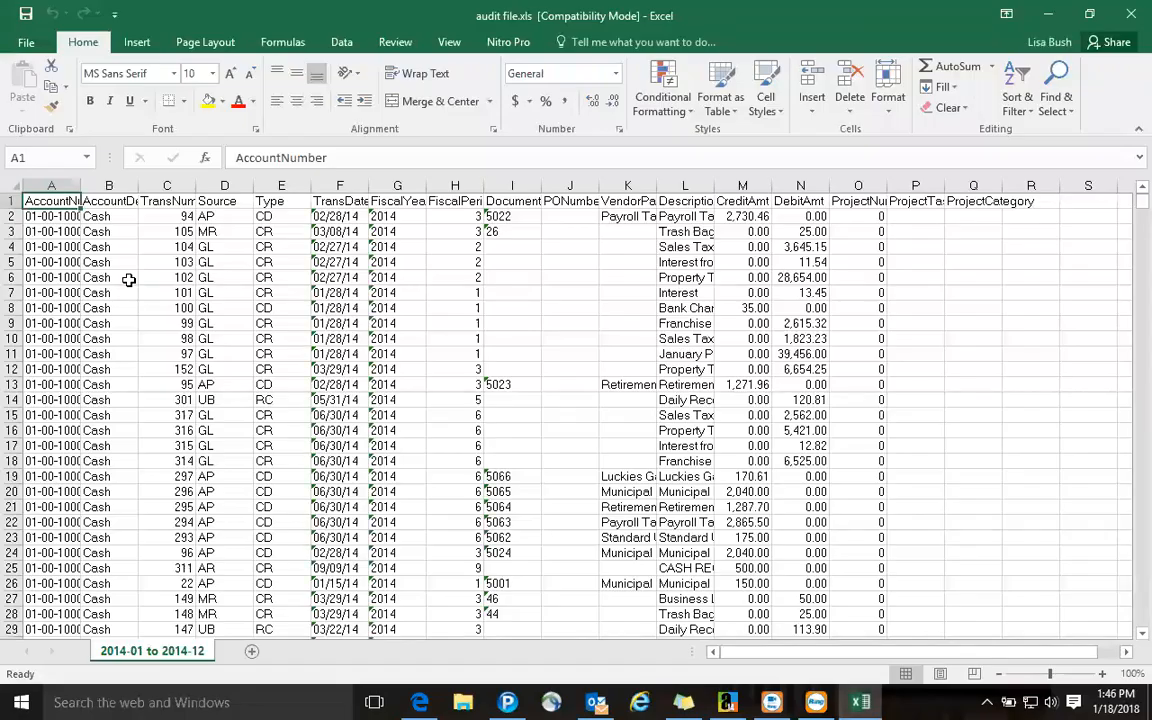
Widen the account number and account description columns, and examine the transaction number, type and document number columns
left_click_drag(82, 186, 189, 193)
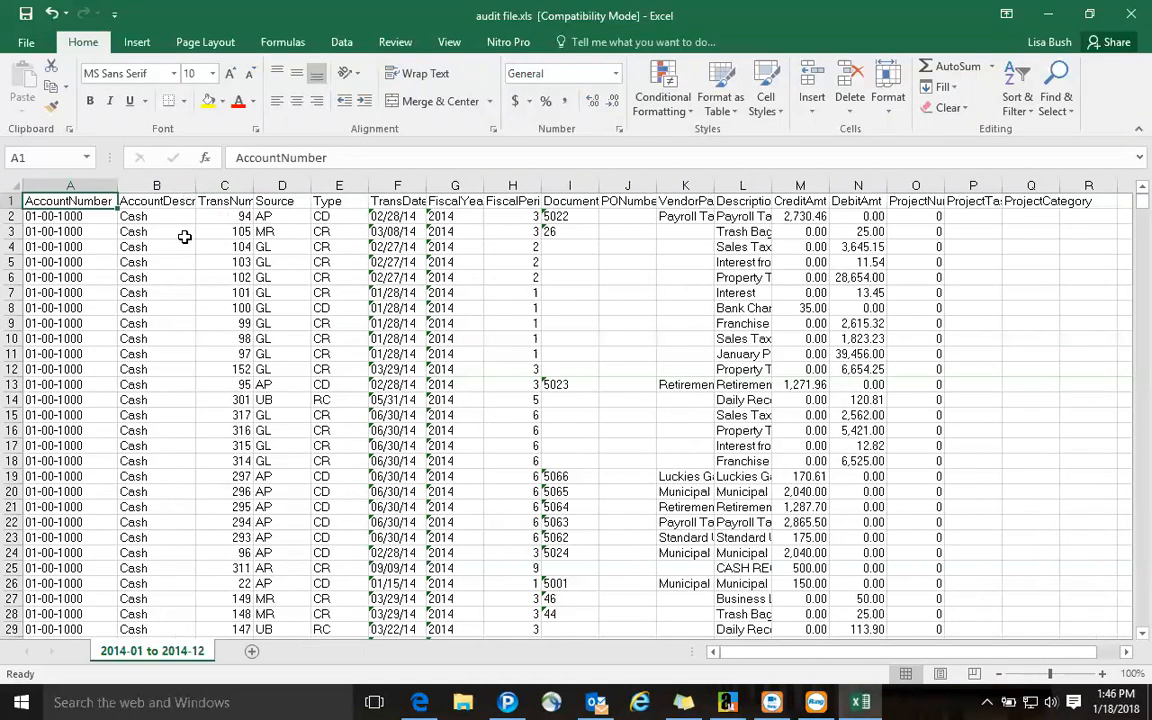
left_click(220, 183)
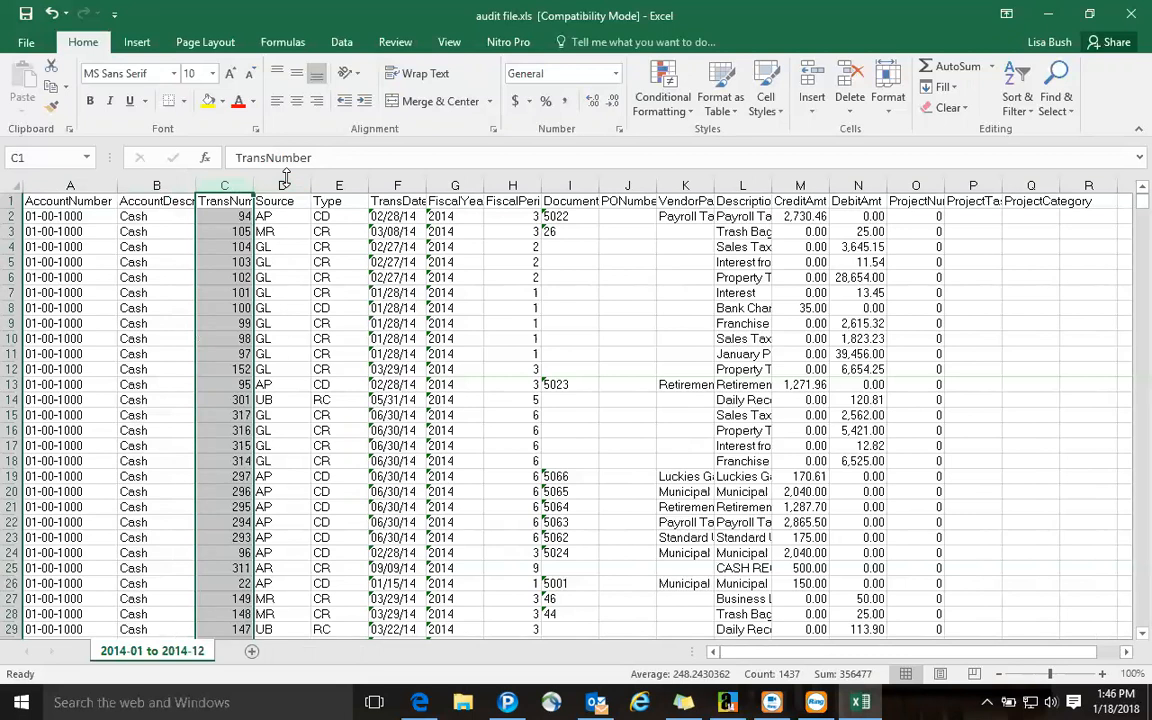
left_click(341, 180)
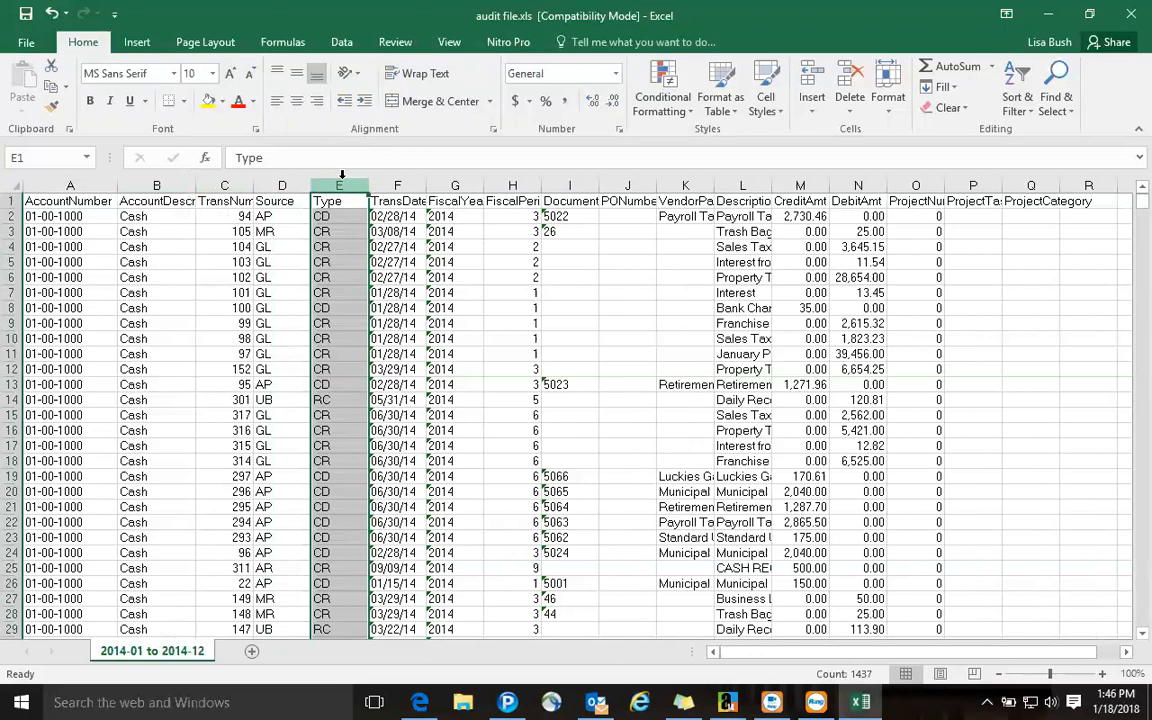
left_click(577, 182)
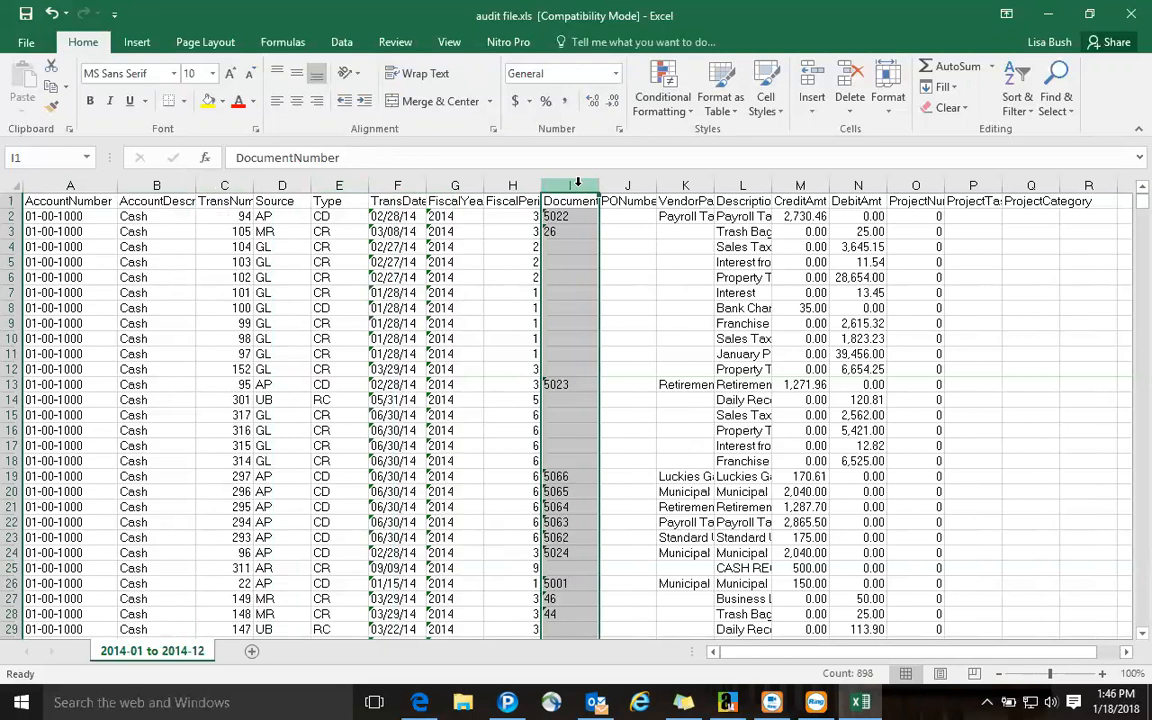
Widen the vendor/payor, credit amount and debit amount columns in the audit file, and close the workbook
left_click_drag(752, 658, 752, 658)
left_click_drag(655, 187, 733, 186)
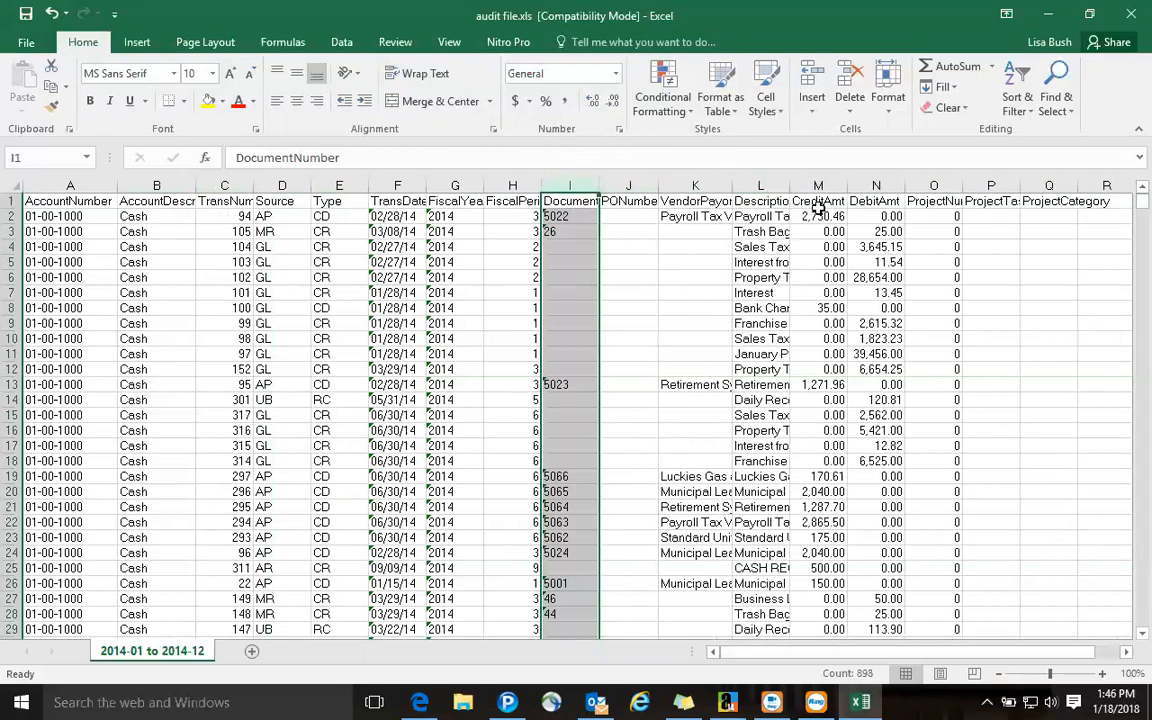
left_click_drag(846, 186, 938, 186)
scroll(905, 655, "right", 1)
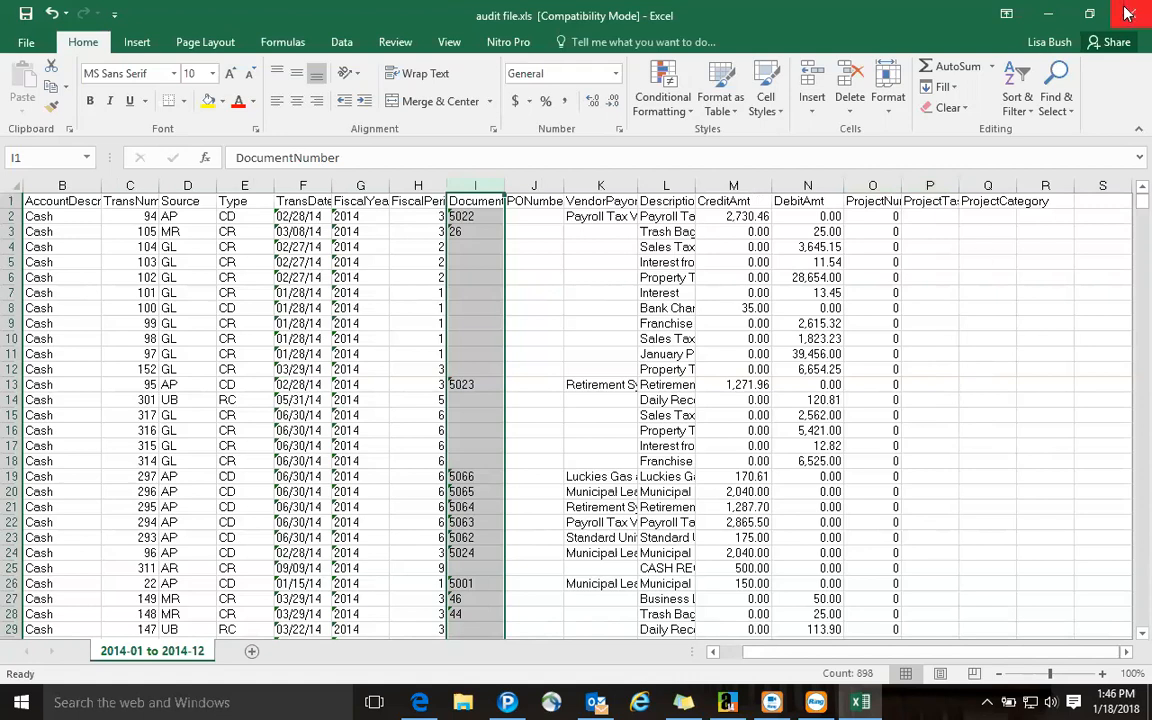
key("alt+F4")
left_click(578, 370)
Return to the General Ledger module and open the Journal Entry Inquiry
left_click(114, 172)
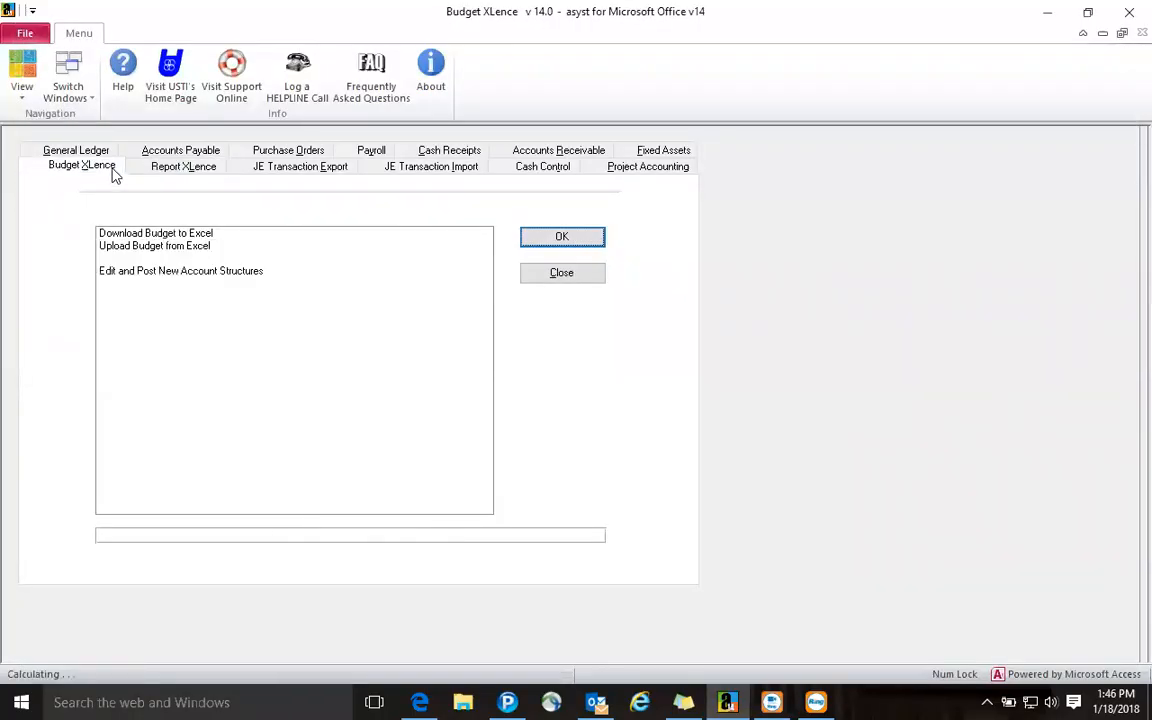
left_click(117, 152)
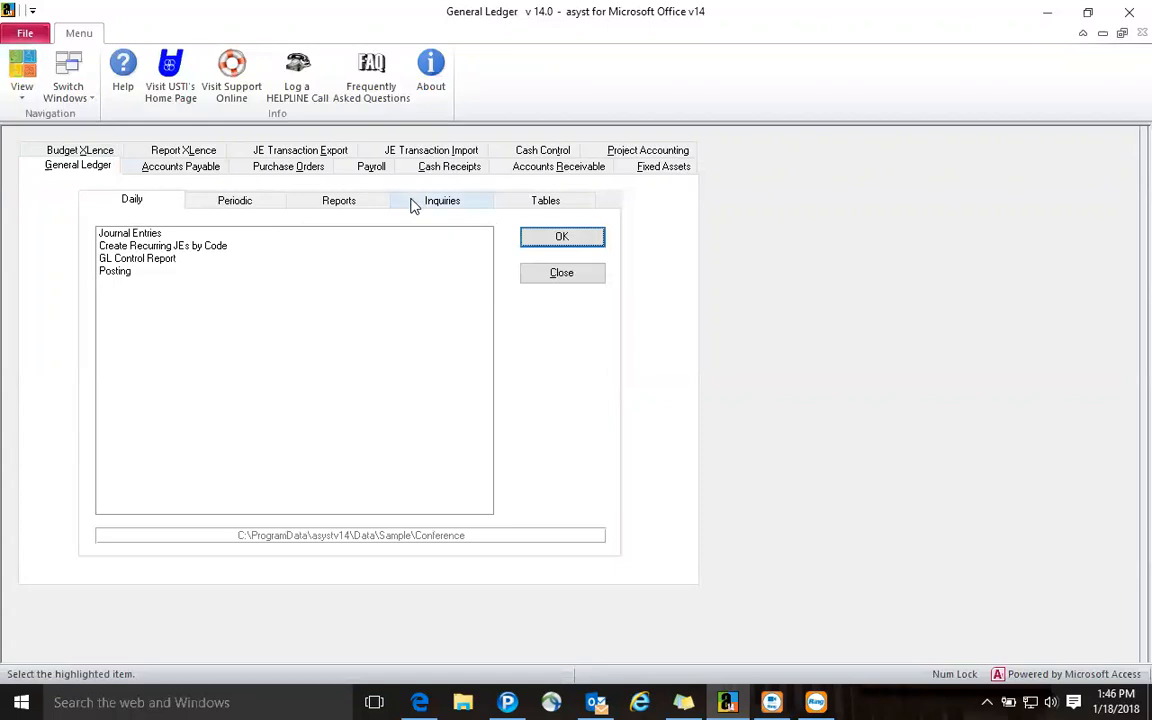
left_click(414, 202)
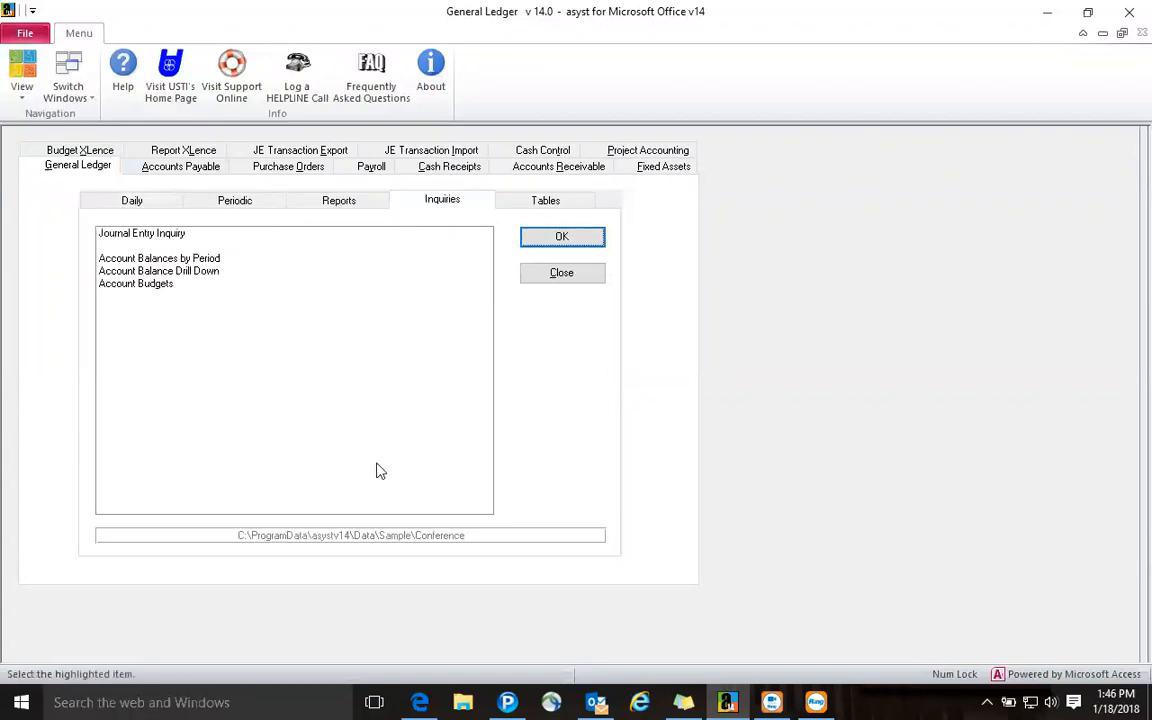
left_click(149, 235)
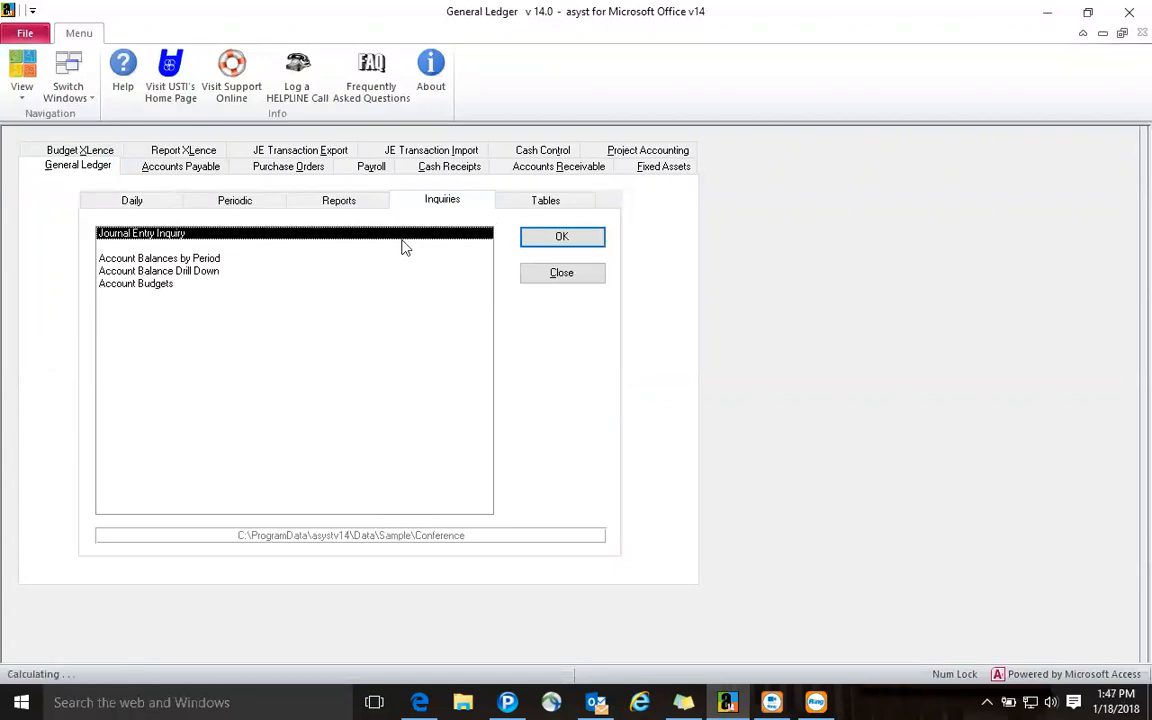
left_click(528, 241)
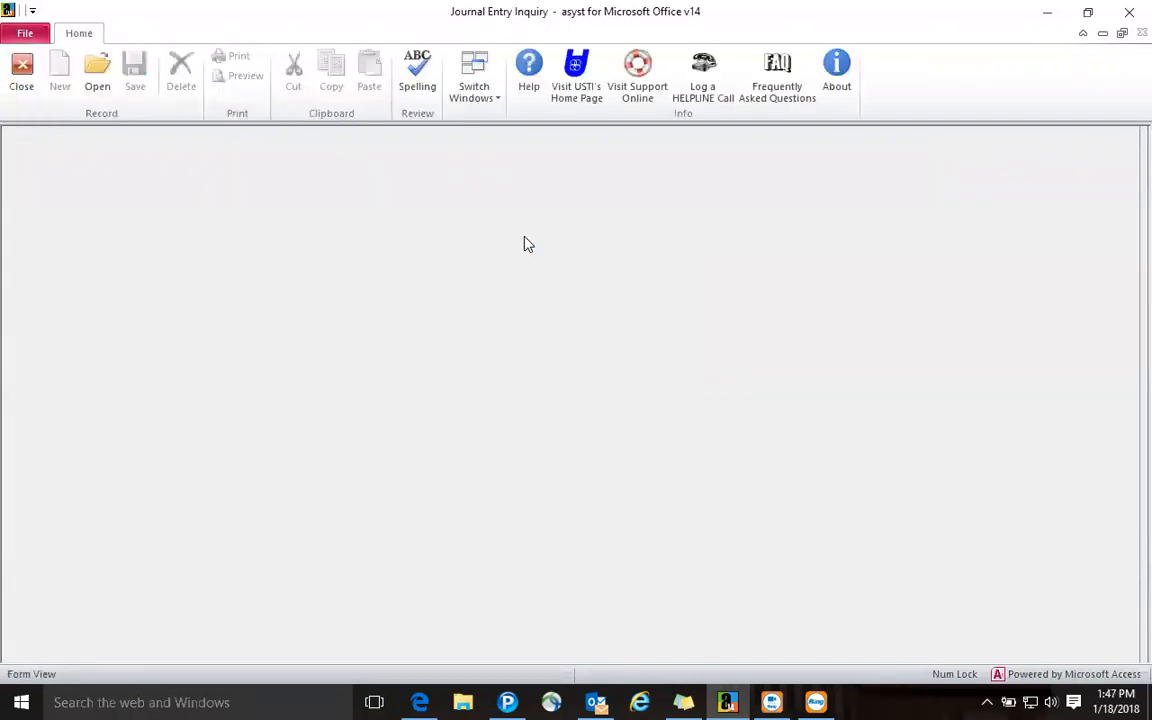
Look up journal entries with a transaction amount of 25 and open the Copier Lease Monthly Payment entry dated 01/05/2014
left_click(97, 78)
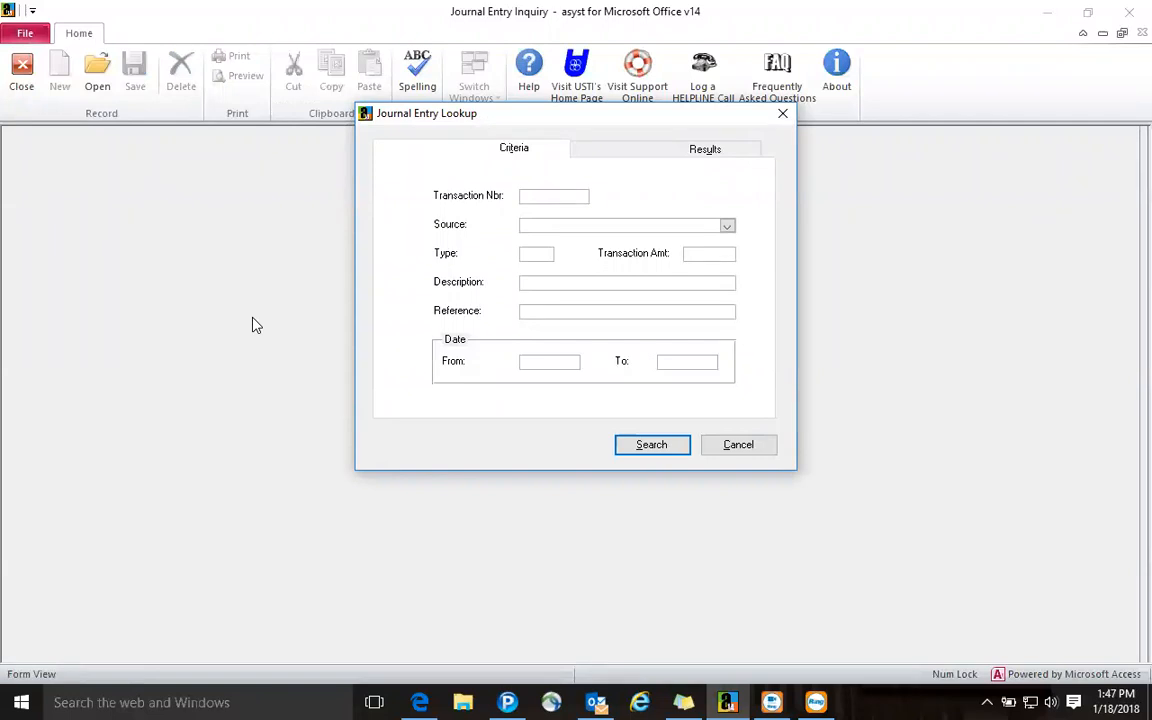
left_click(705, 253)
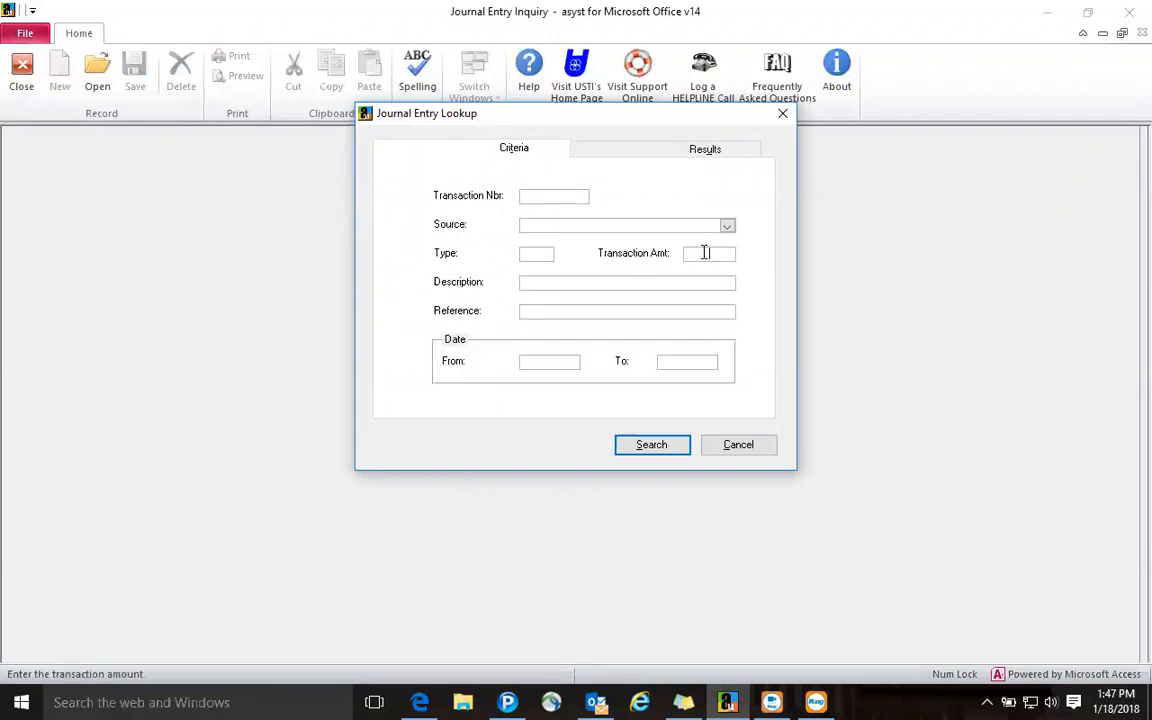
type("25")
left_click(649, 451)
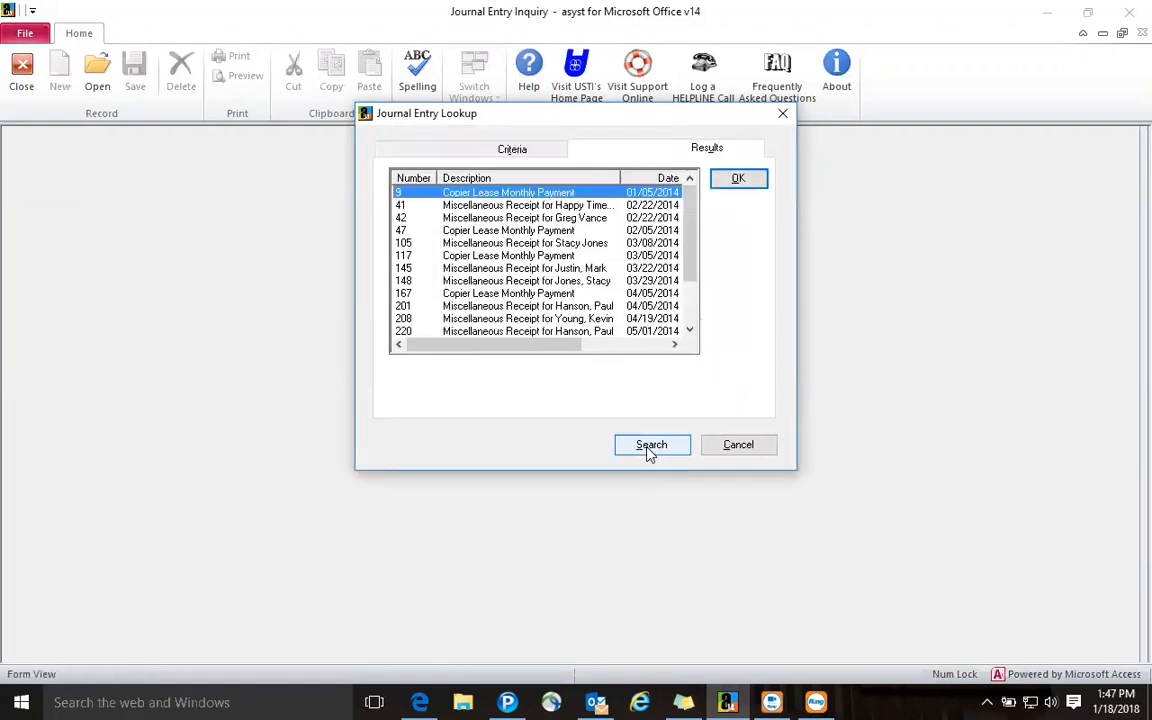
left_click(738, 179)
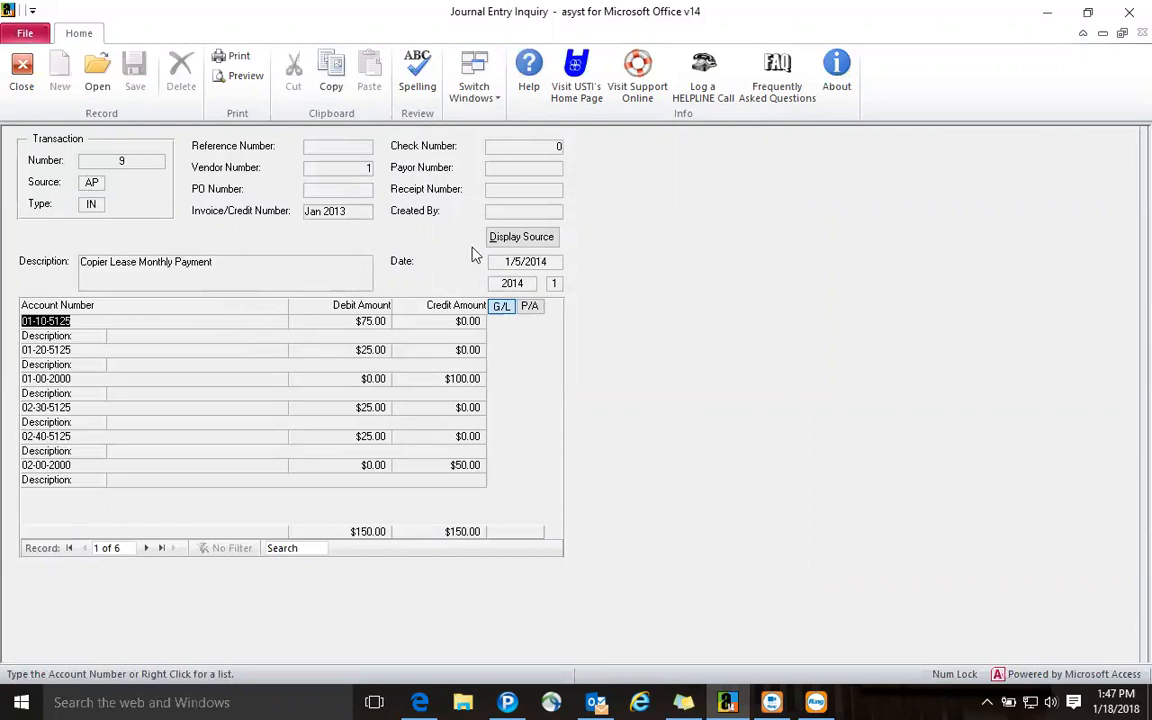
Trace the journal entry to its Ace Office Supply source invoice, view the attachment dated 11/30/16, and close the inquiry
left_click(518, 240)
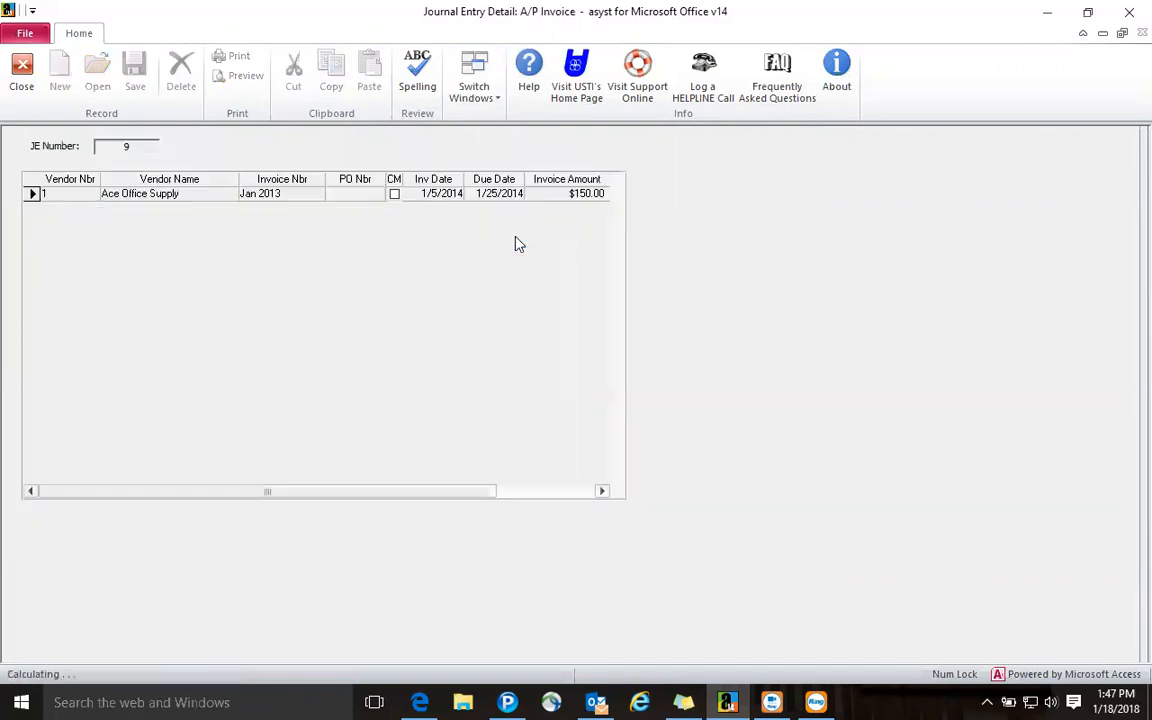
double_click(178, 197)
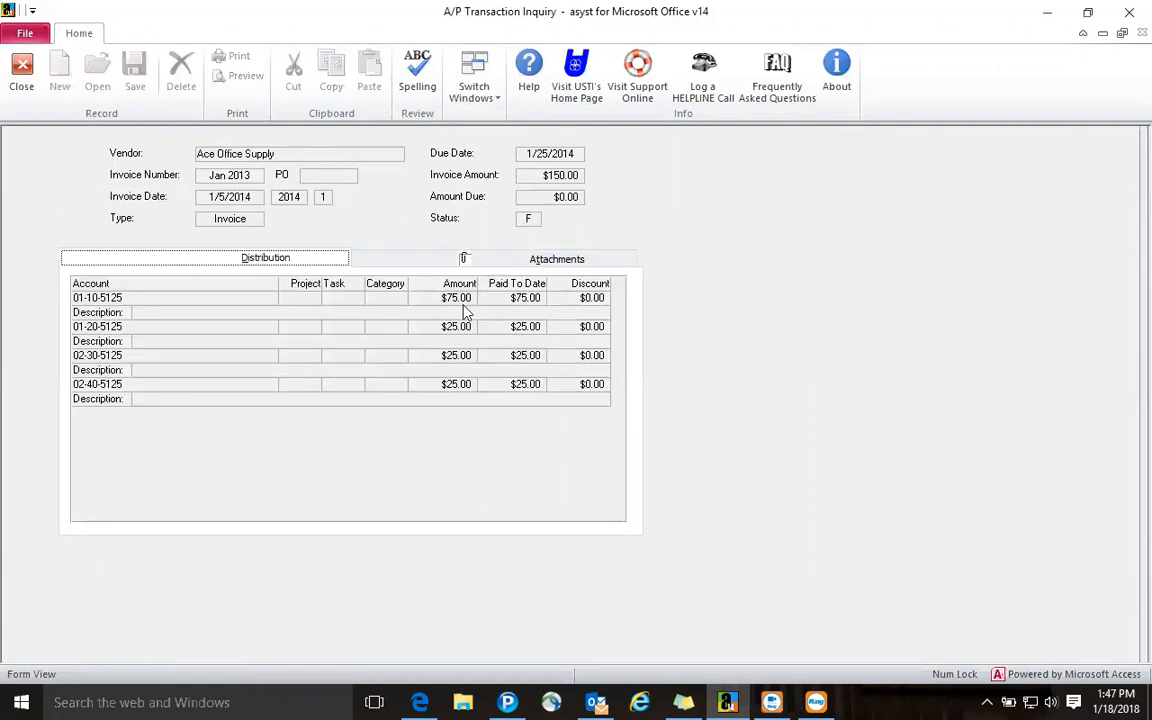
left_click(435, 263)
double_click(155, 316)
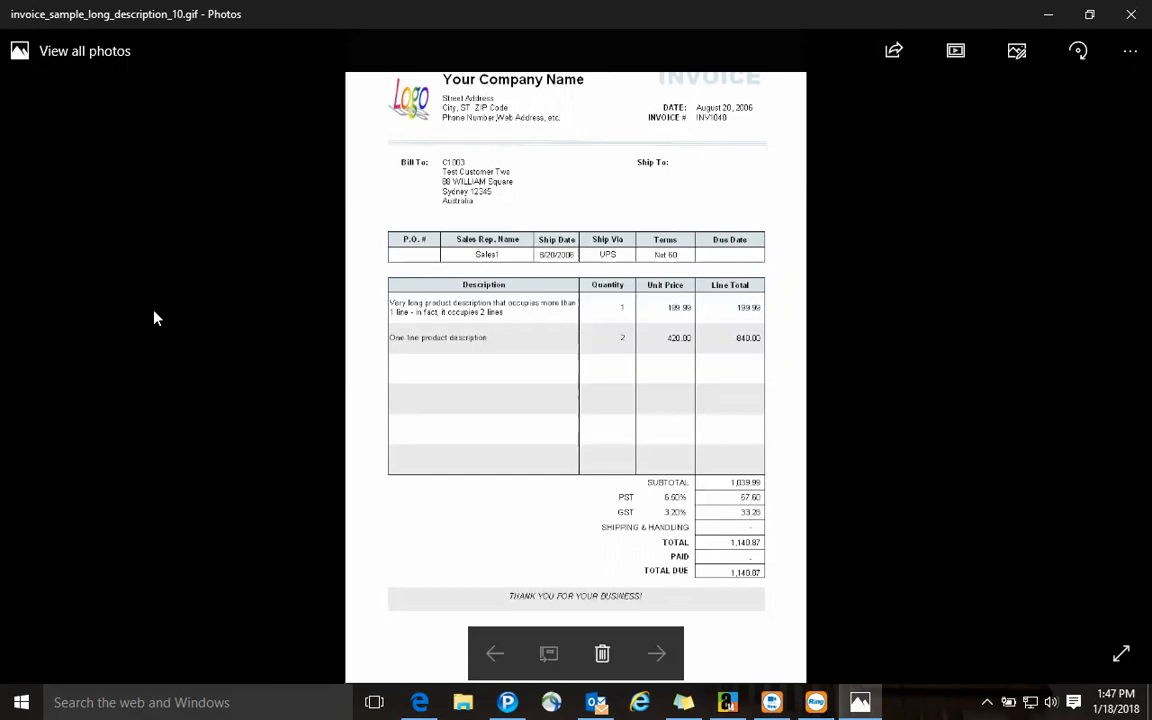
left_click(1131, 15)
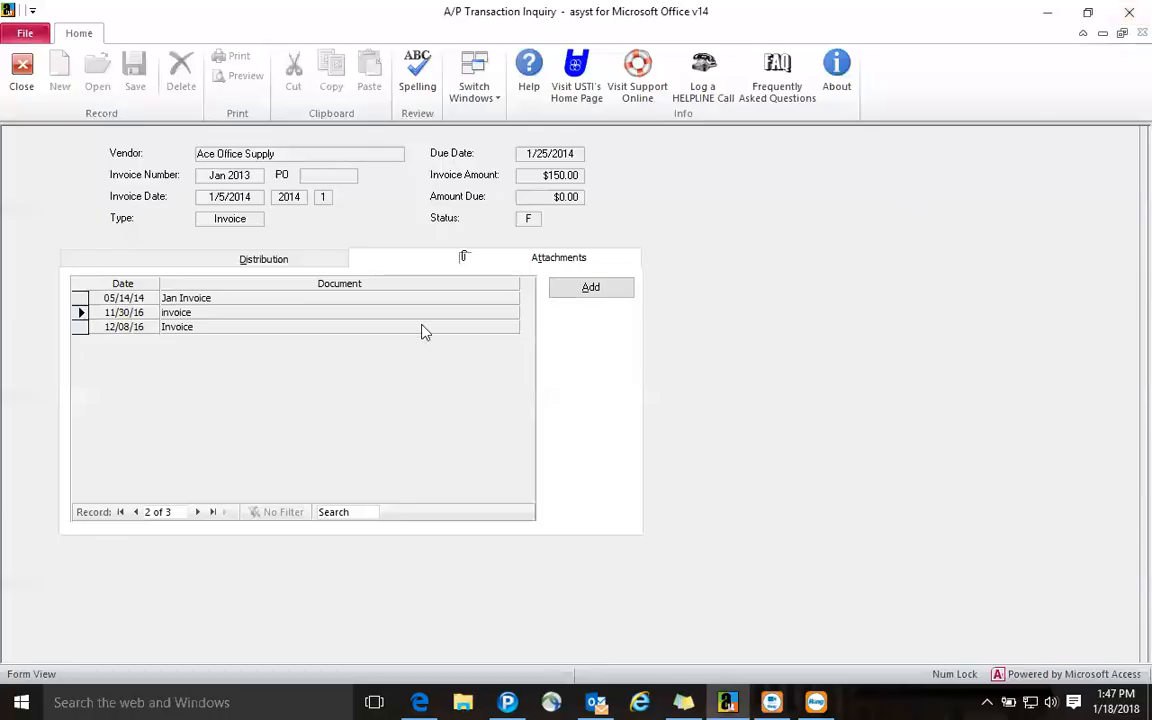
left_click(22, 90)
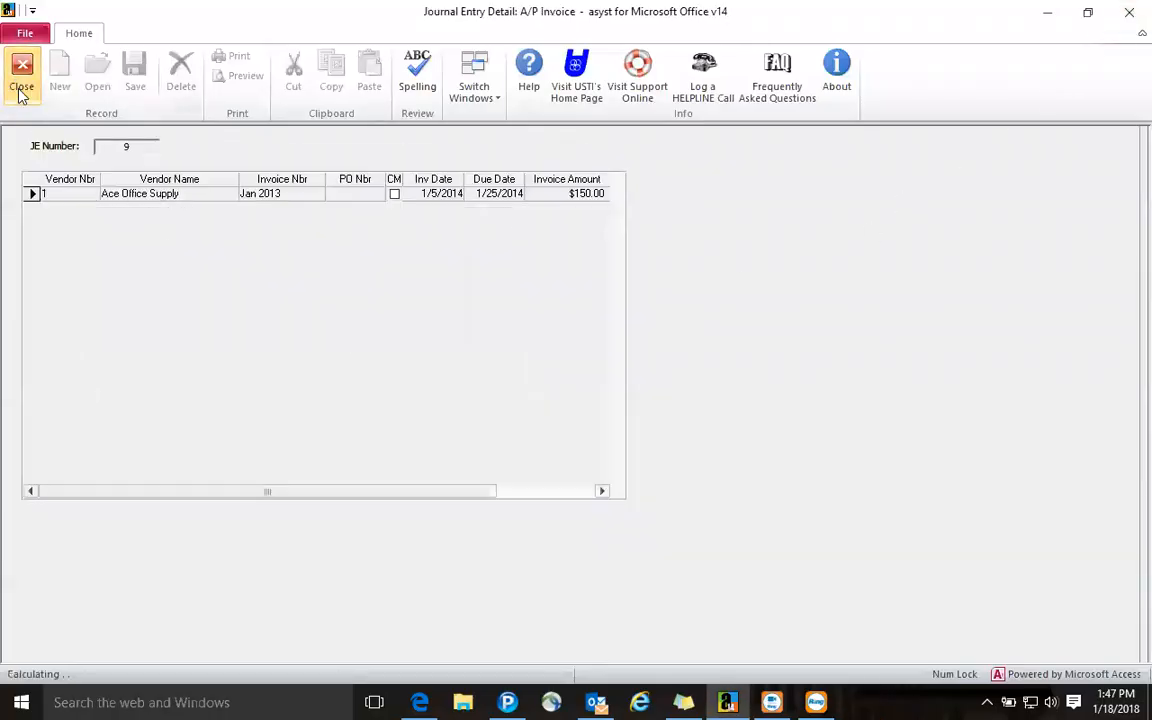
left_click(22, 90)
left_click(22, 90)
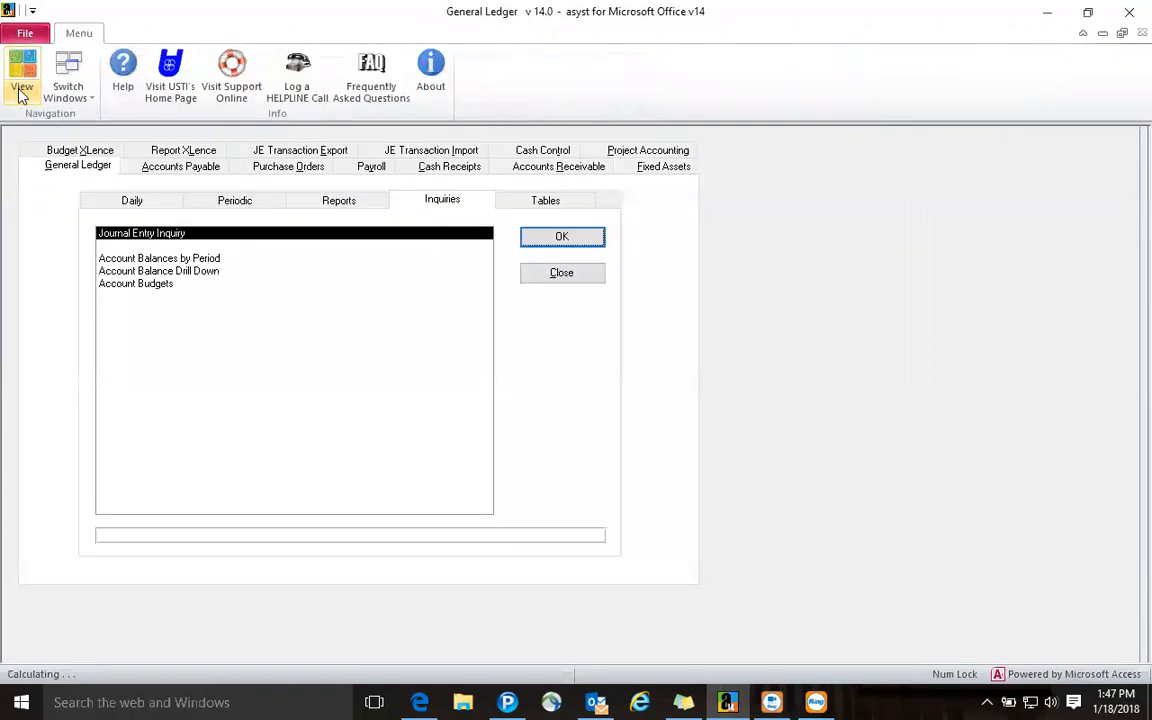
Open the Account Balances by Period inquiry and search fiscal year 2014 for revenue accounts only, with numbers starting 02
left_click(224, 258)
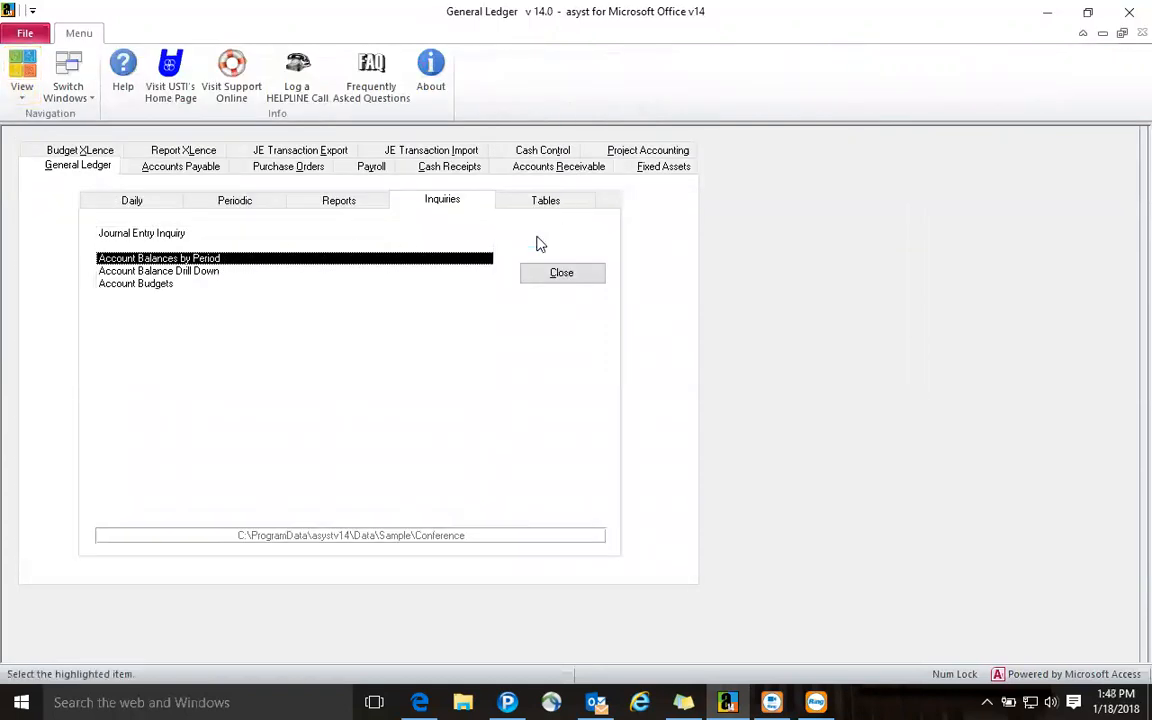
left_click(540, 244)
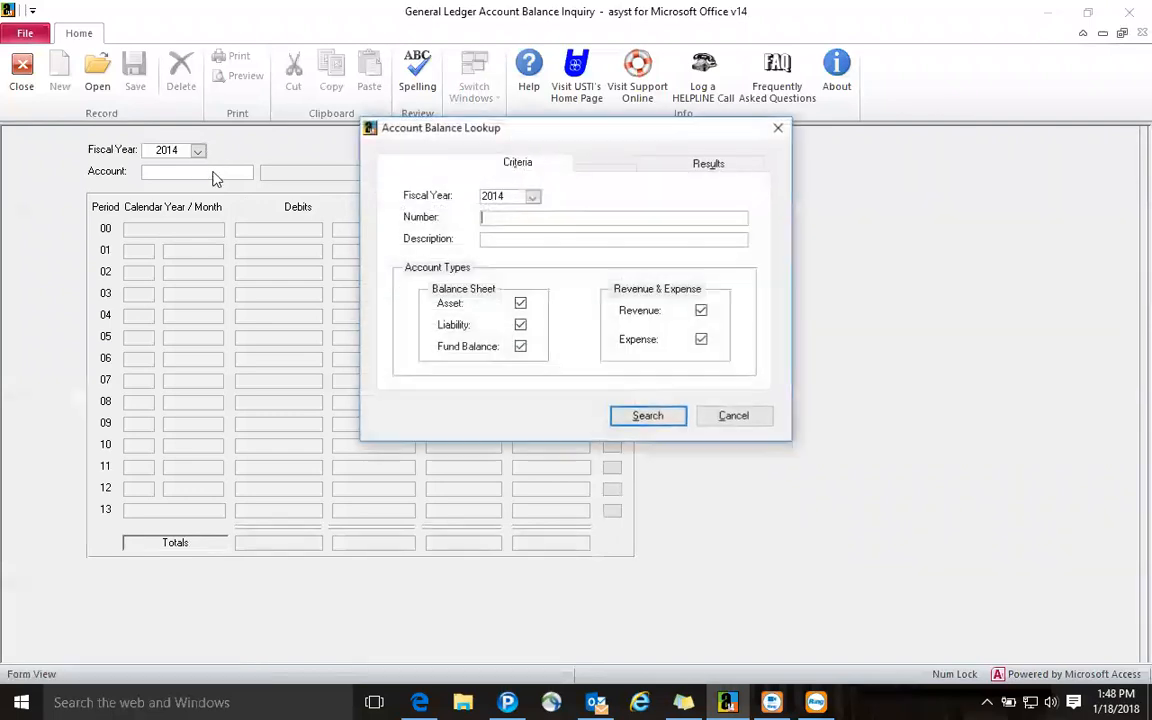
left_click(520, 303)
left_click(520, 325)
left_click(520, 346)
left_click(701, 341)
left_click(504, 218)
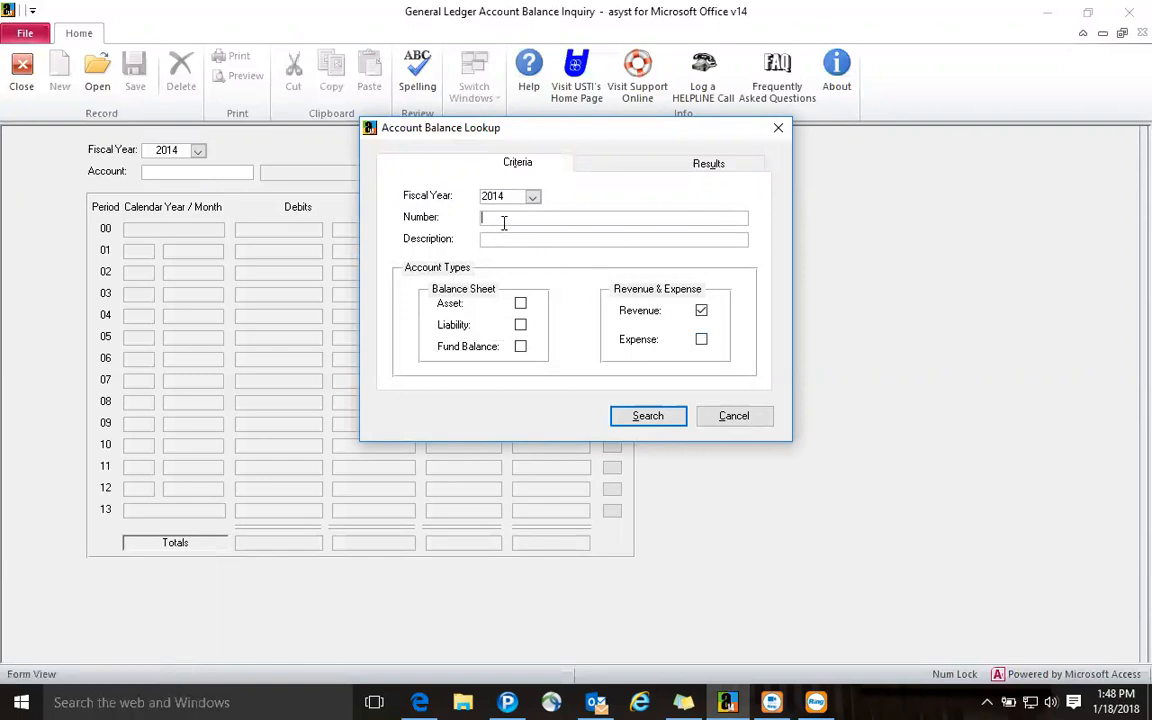
type("02")
left_click(638, 416)
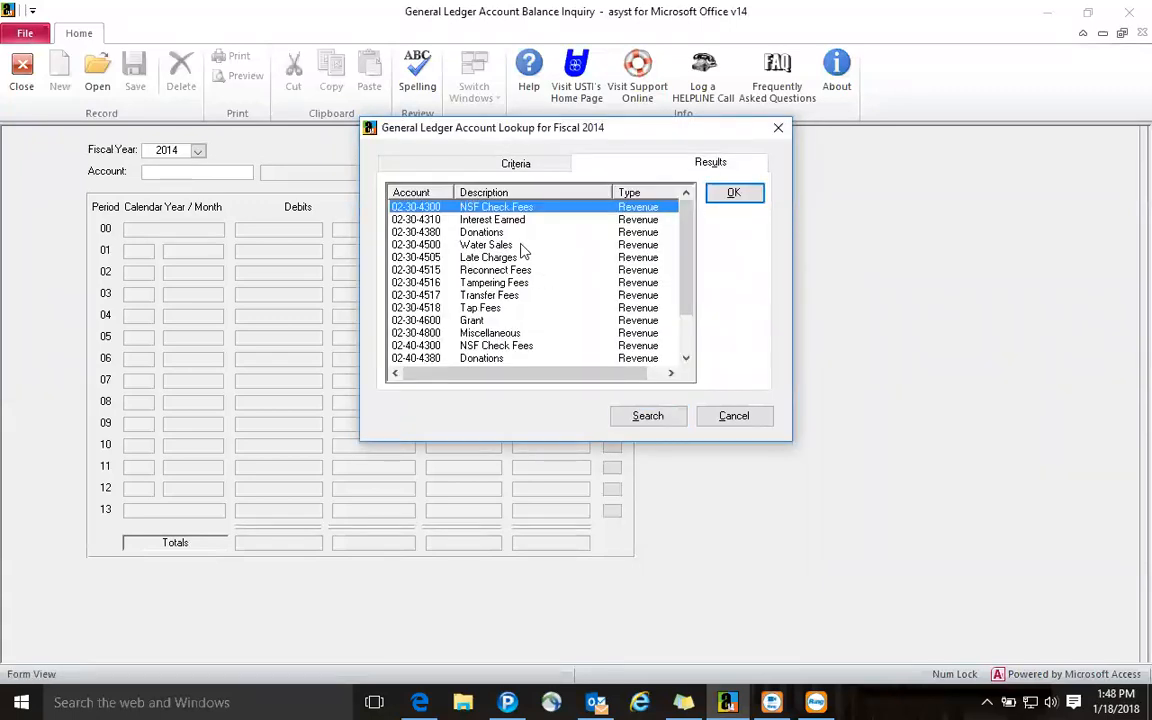
Open the balances of the Water Sales account 02-30-4500, preview its transactions report, and close the preview
left_click(588, 245)
left_click(736, 194)
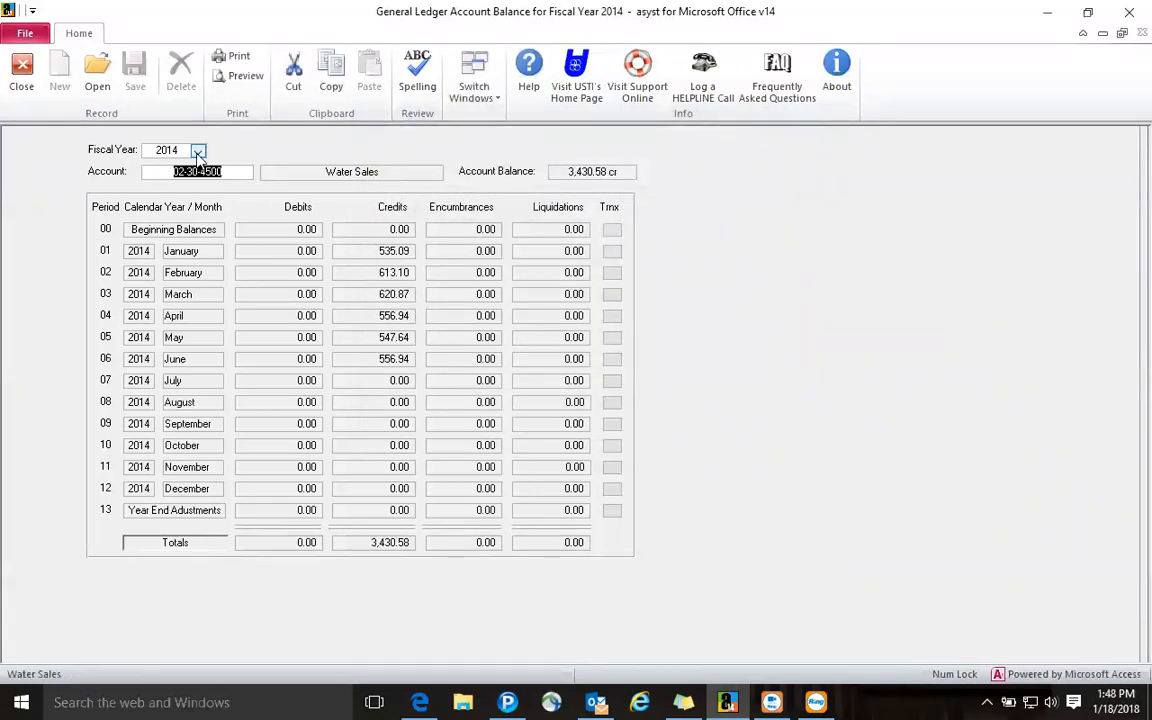
left_click(243, 76)
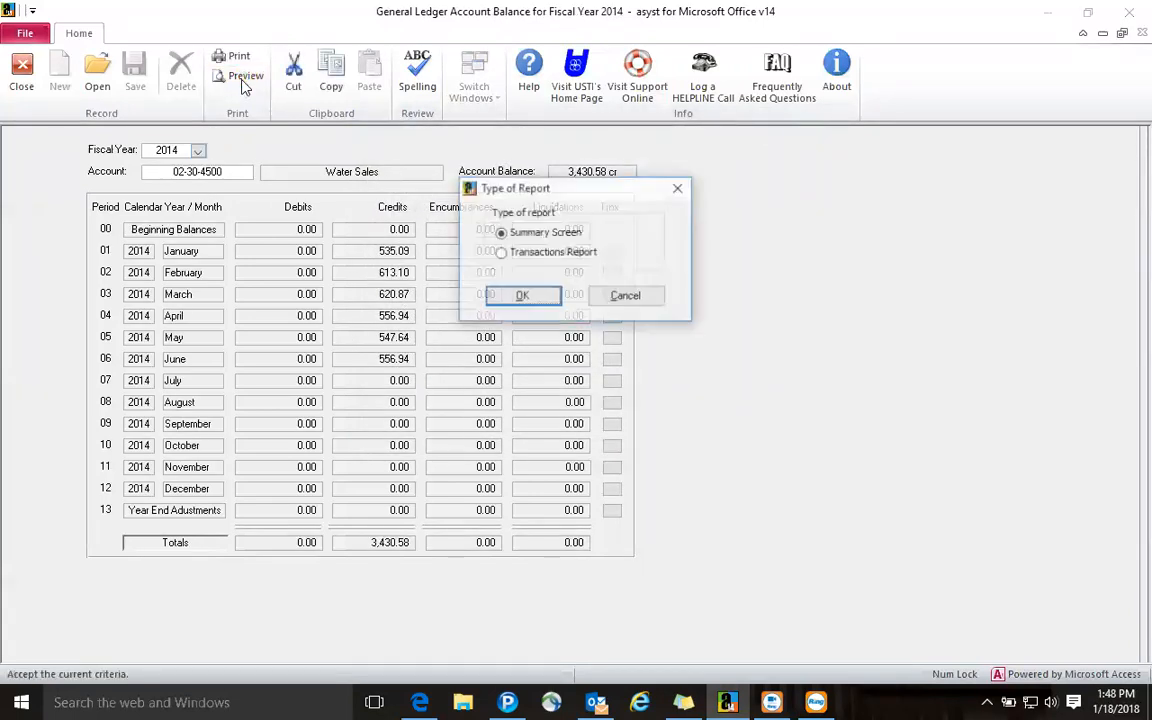
left_click(500, 253)
left_click(521, 297)
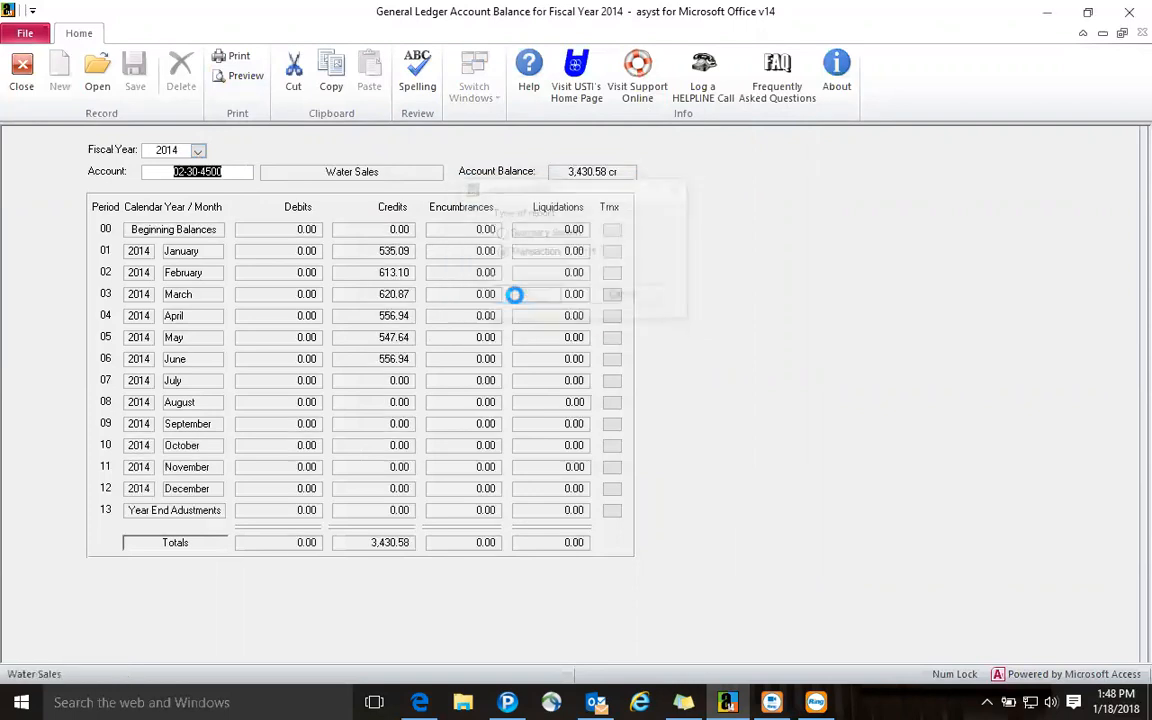
left_click(527, 283)
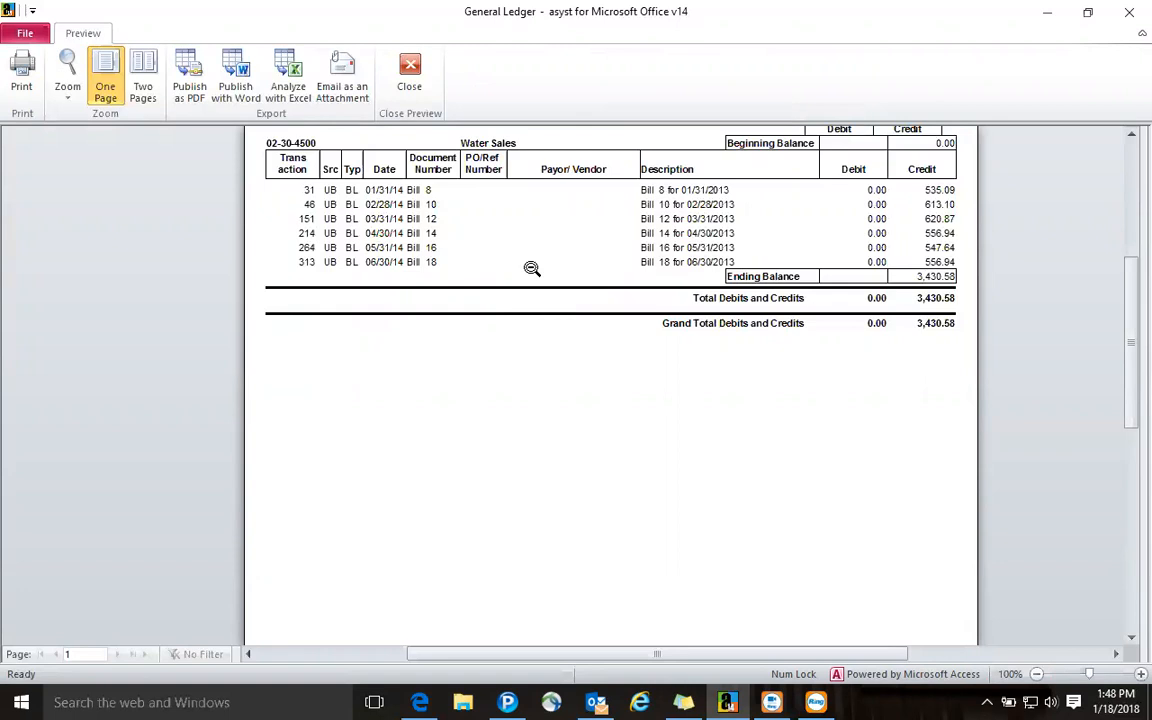
left_click(410, 78)
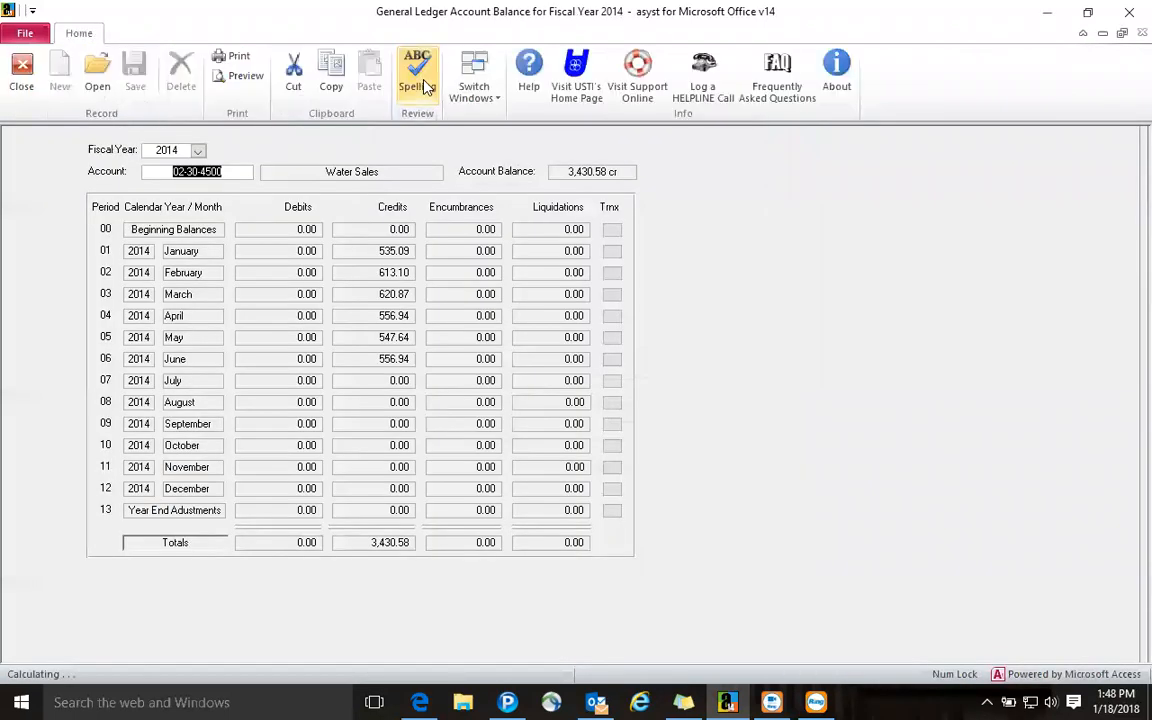
Drill from the February transactions through the Bill 10 journal entry to its utility billing source, and return to the inquiries list
left_click(613, 273)
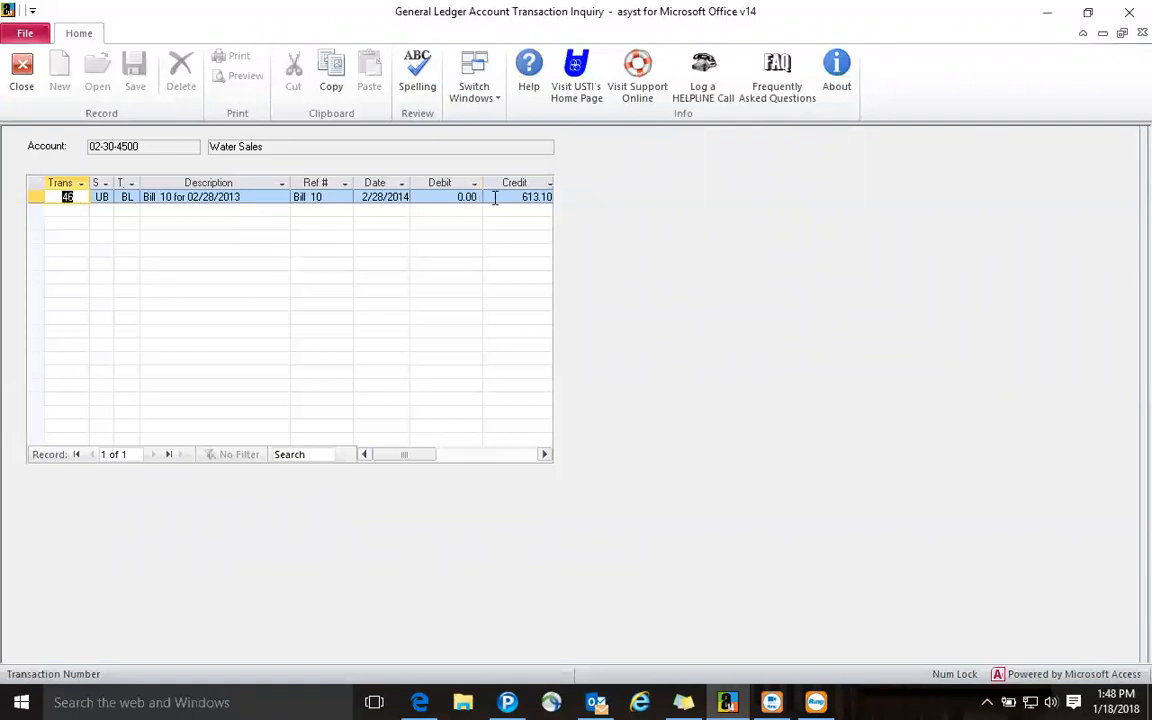
double_click(258, 197)
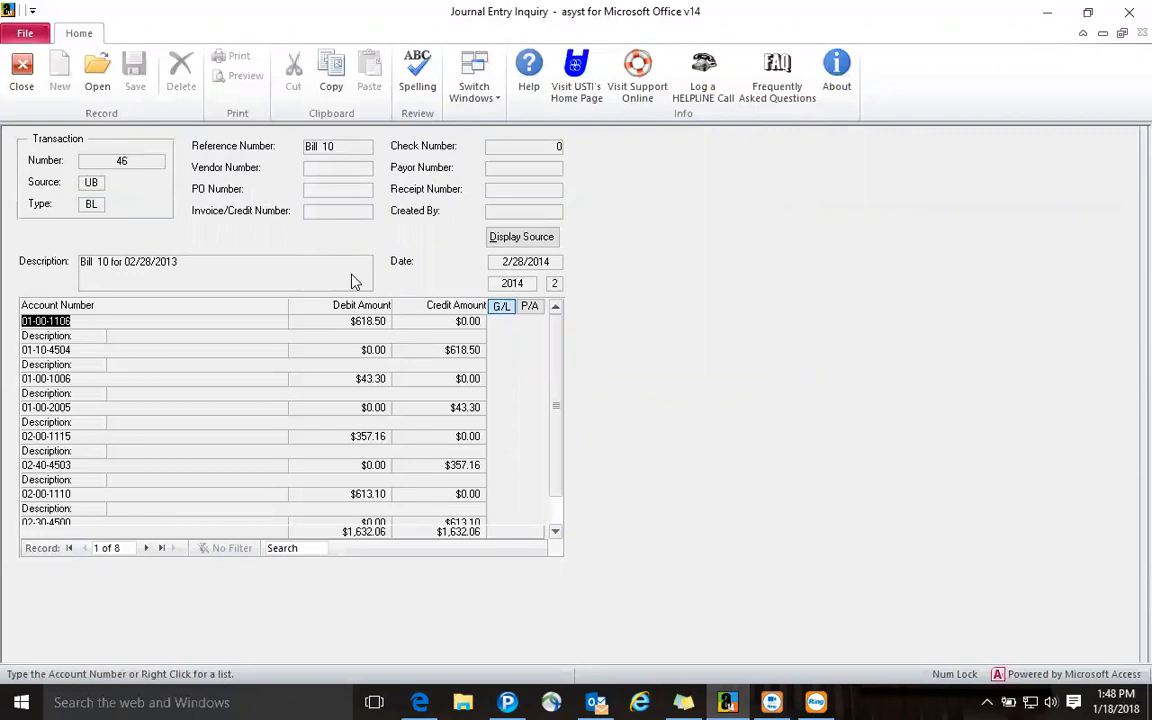
left_click(511, 237)
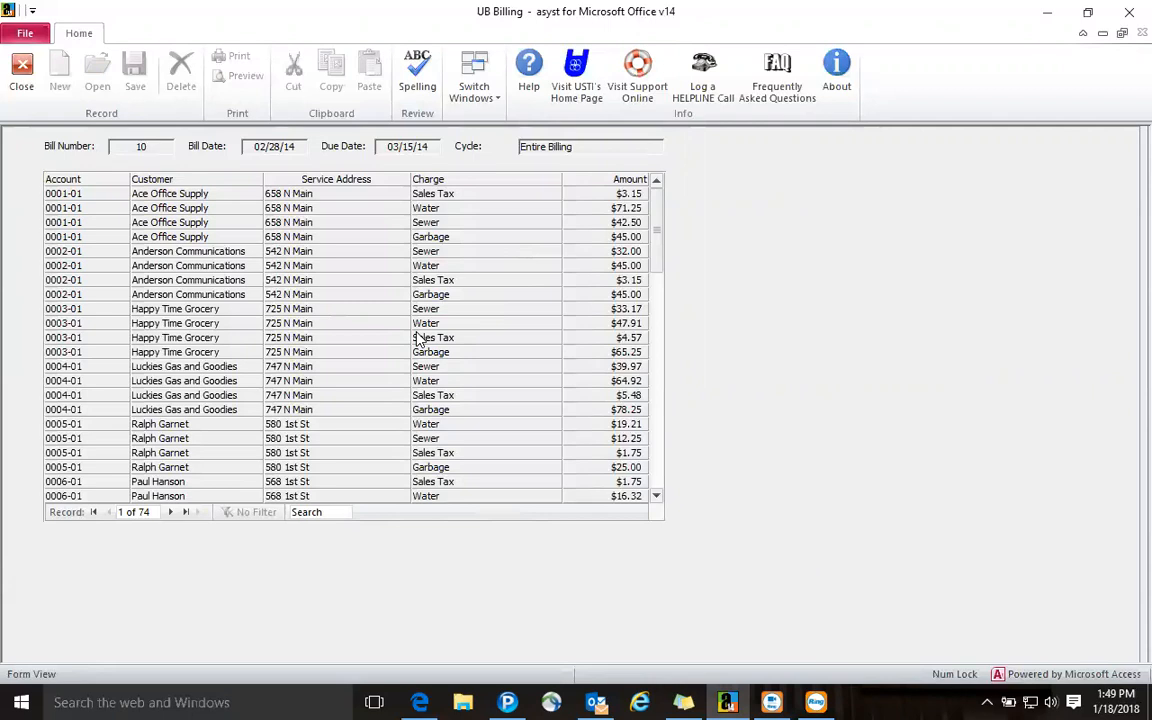
left_click(14, 80)
left_click(13, 86)
left_click(13, 86)
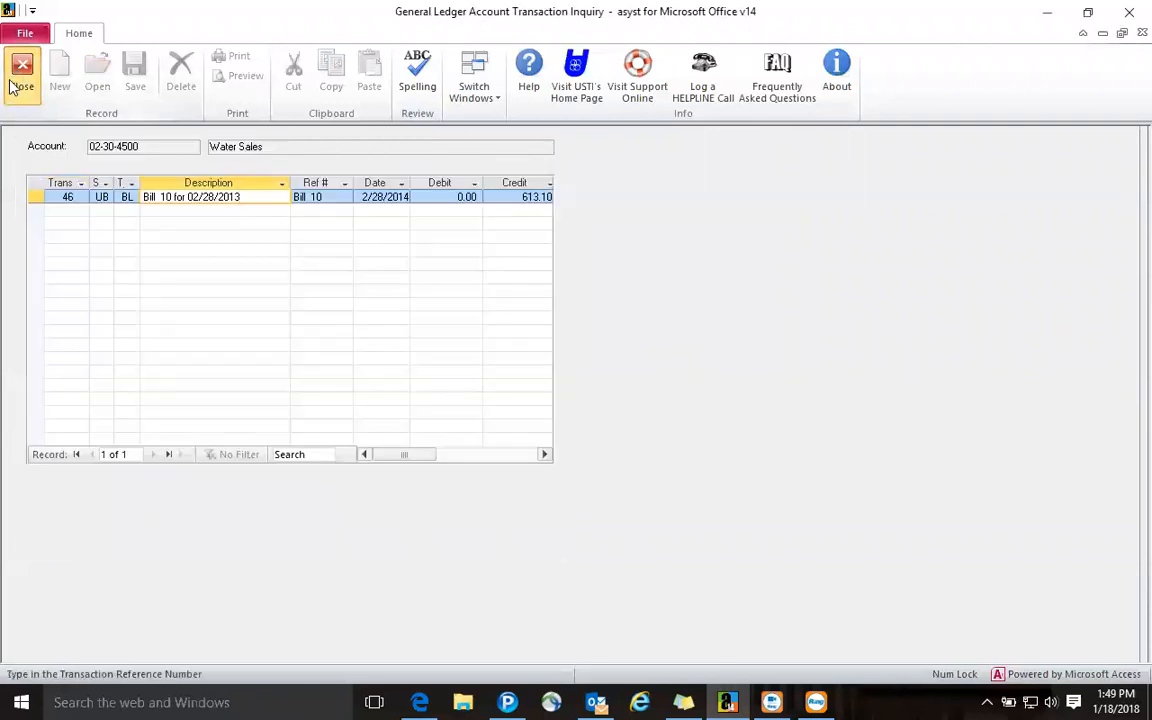
left_click(13, 86)
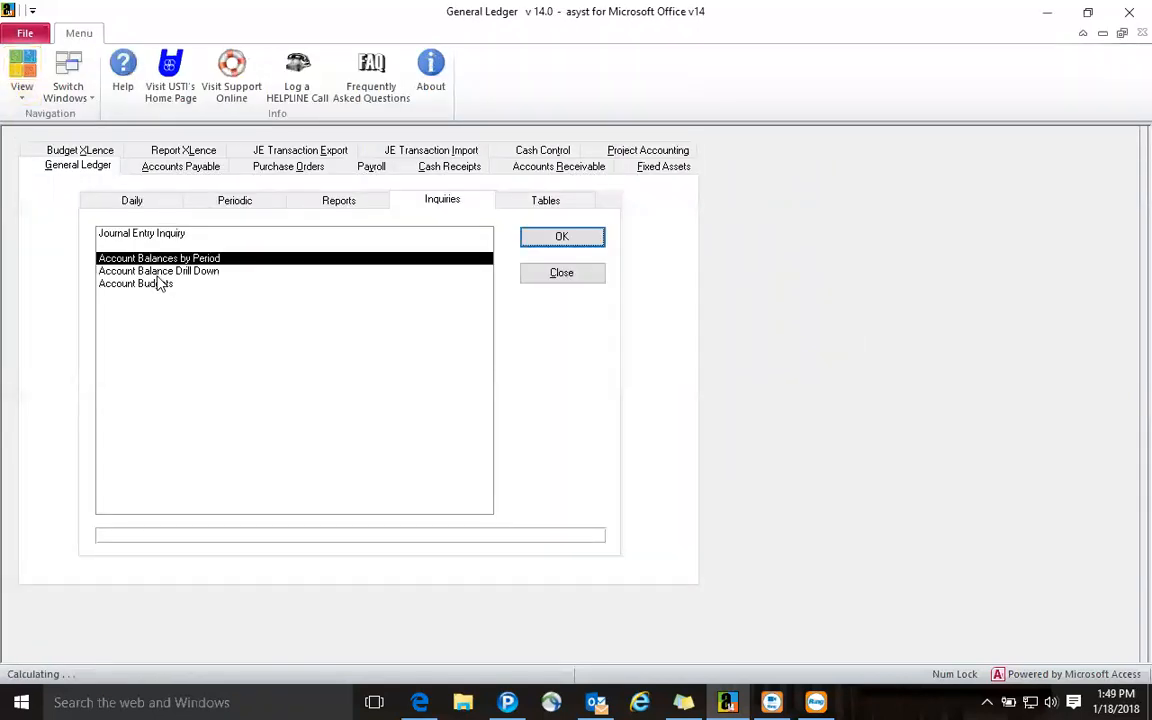
Open the Account Balance Drill Down inquiry, set the period to 01 of 2014, and drill into the General Fund's Administration transactions
left_click(283, 268)
left_click(548, 249)
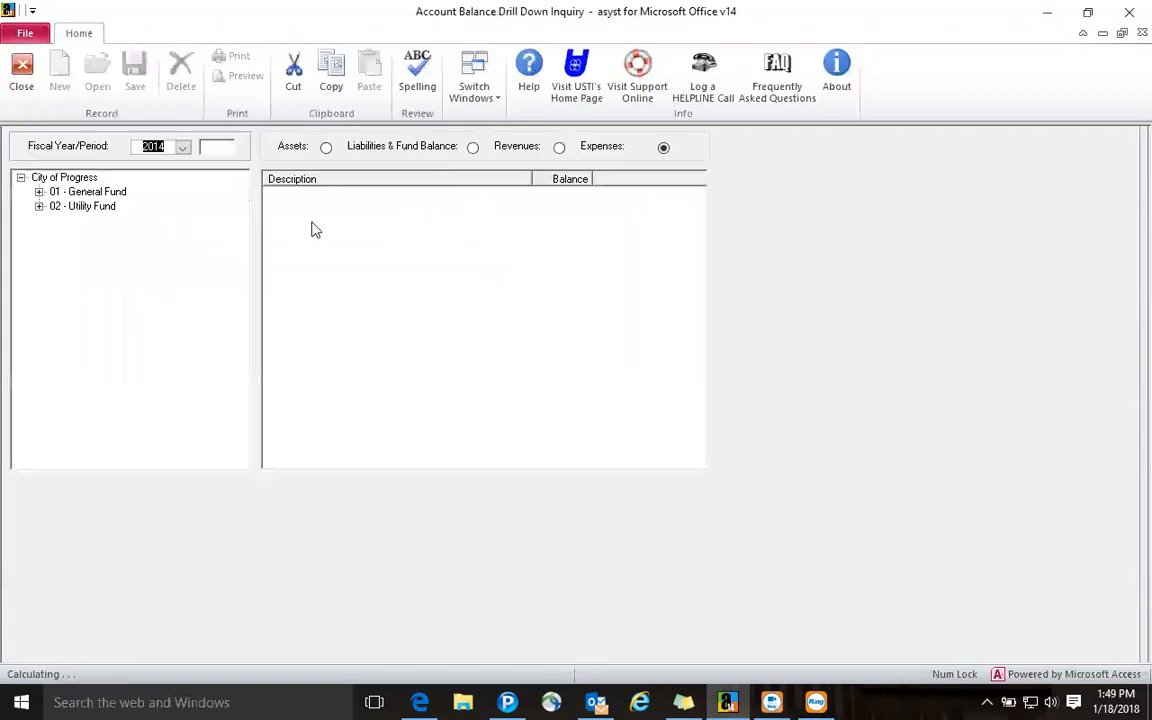
left_click(220, 147)
type("01")
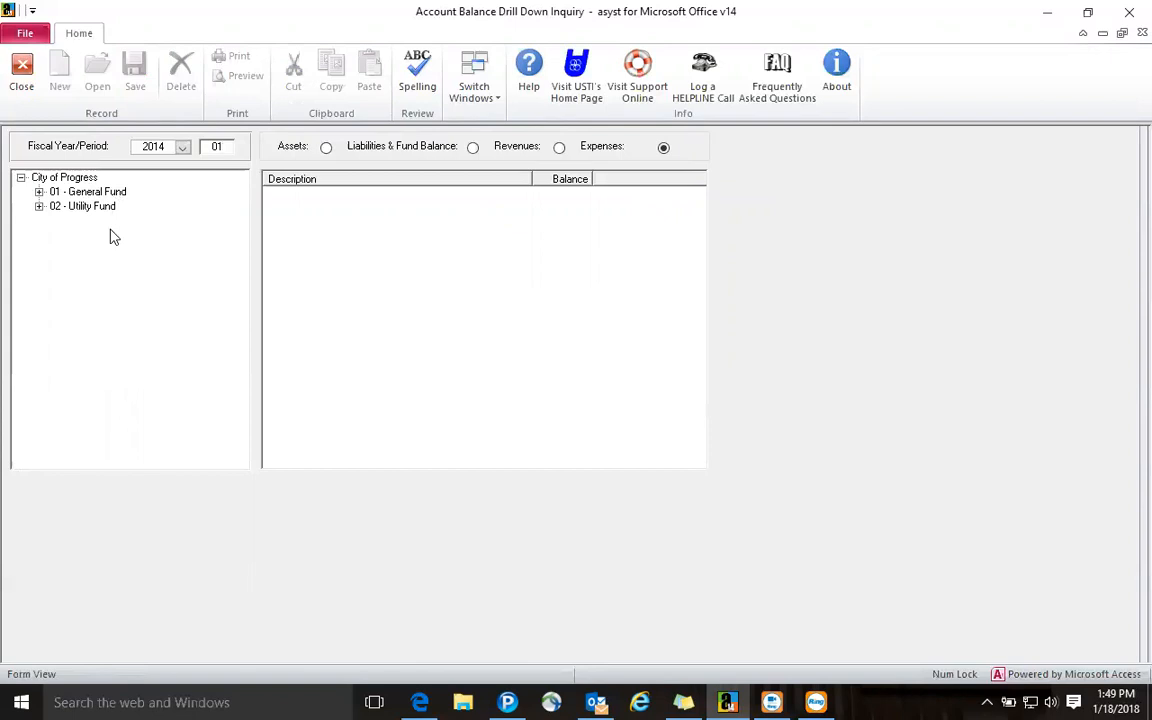
left_click(117, 193)
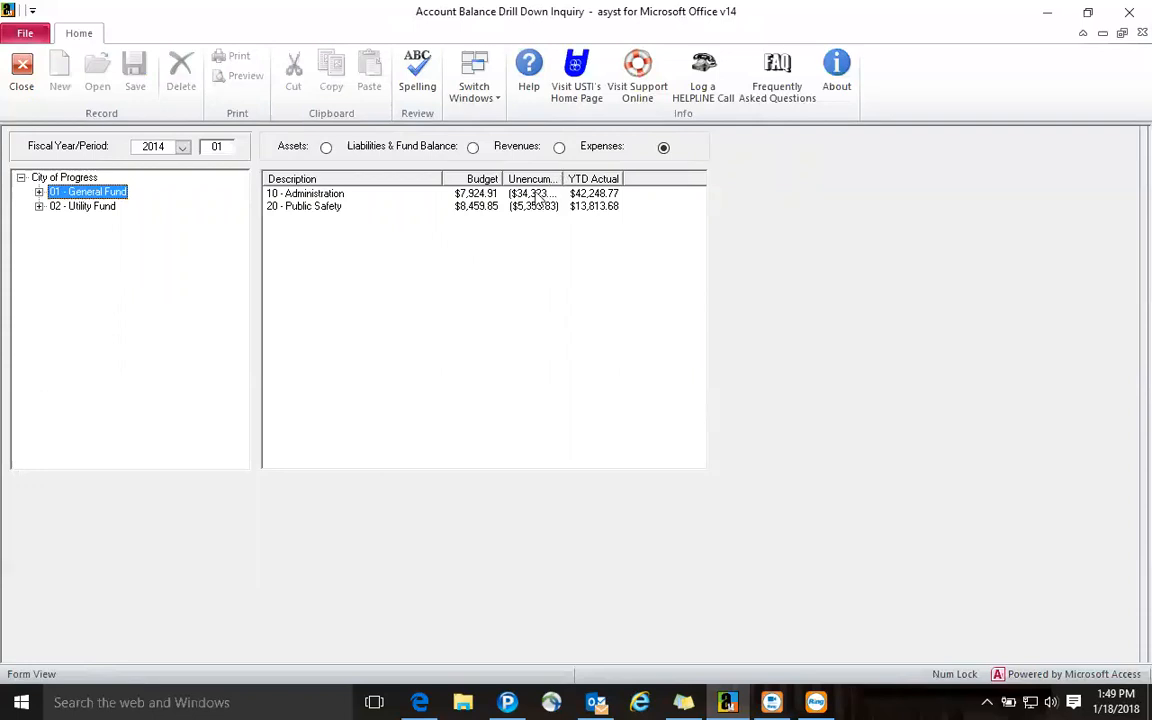
left_click(338, 197)
double_click(337, 197)
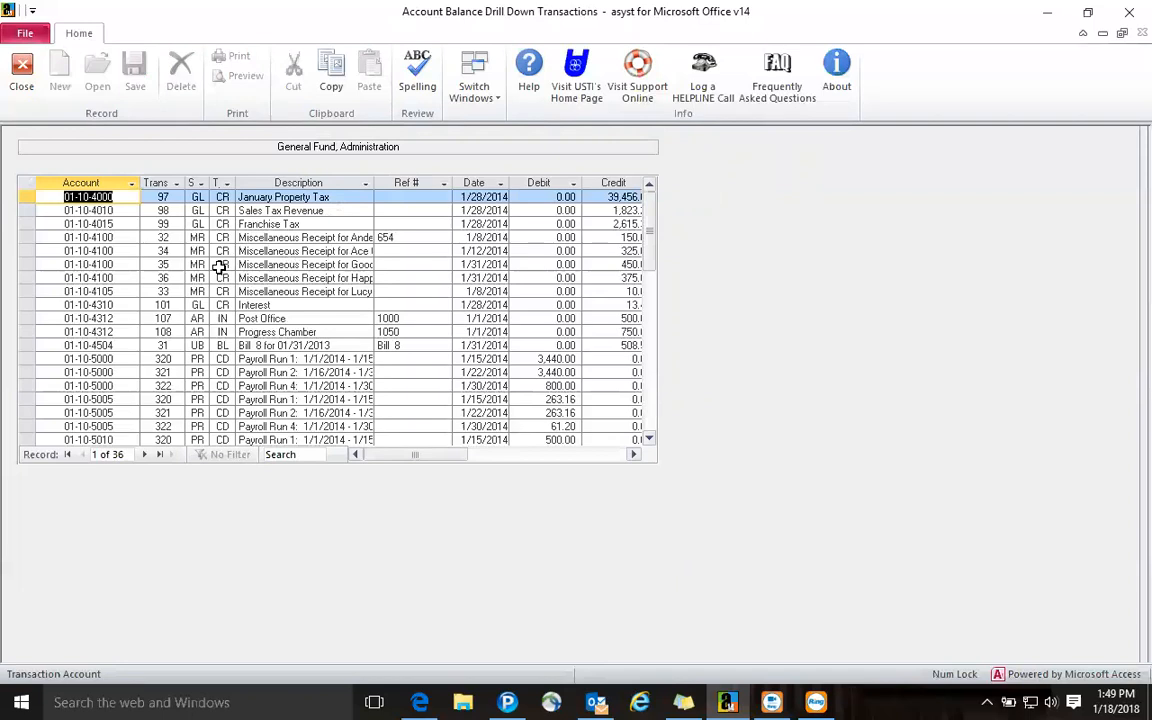
Drill from the Payroll Run 1 transaction through its journal entry to the first employee's payroll detail, and return to the inquiries list
double_click(530, 362)
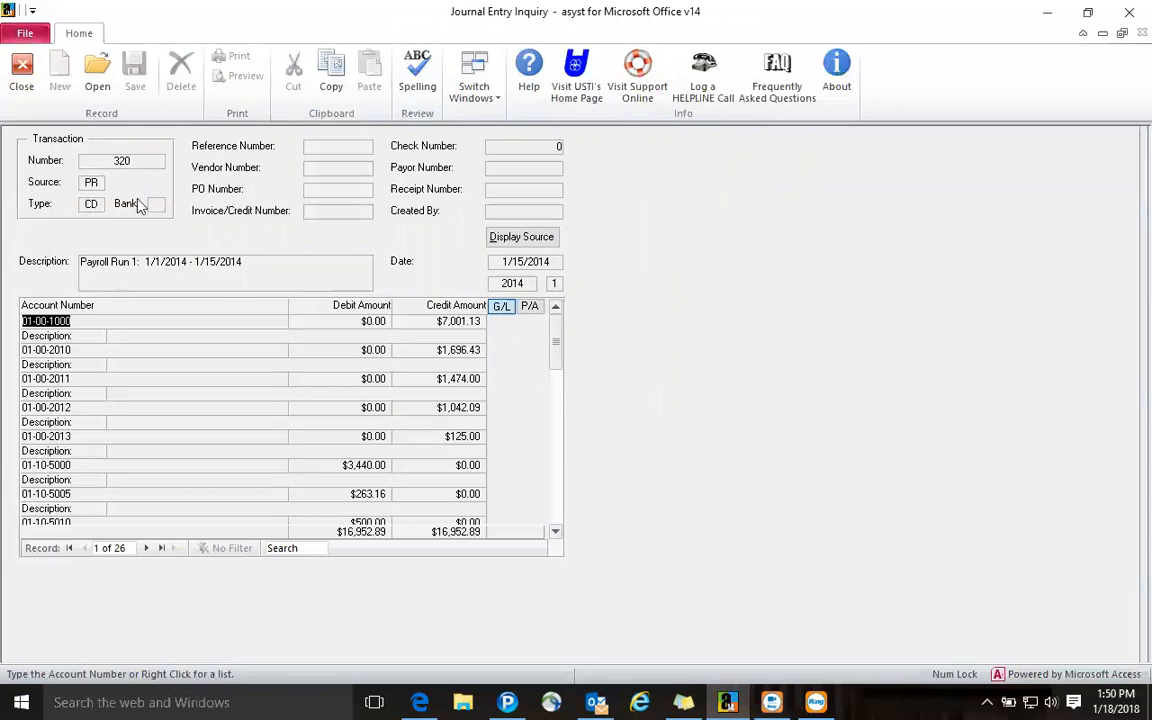
left_click(497, 239)
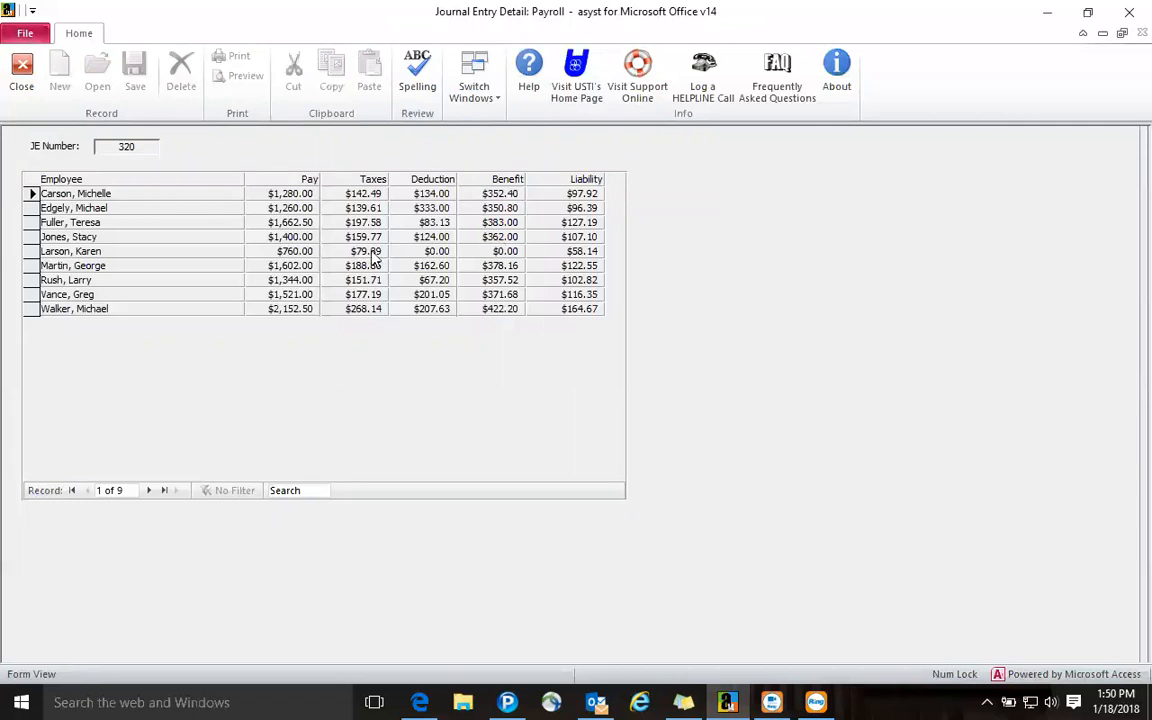
double_click(76, 199)
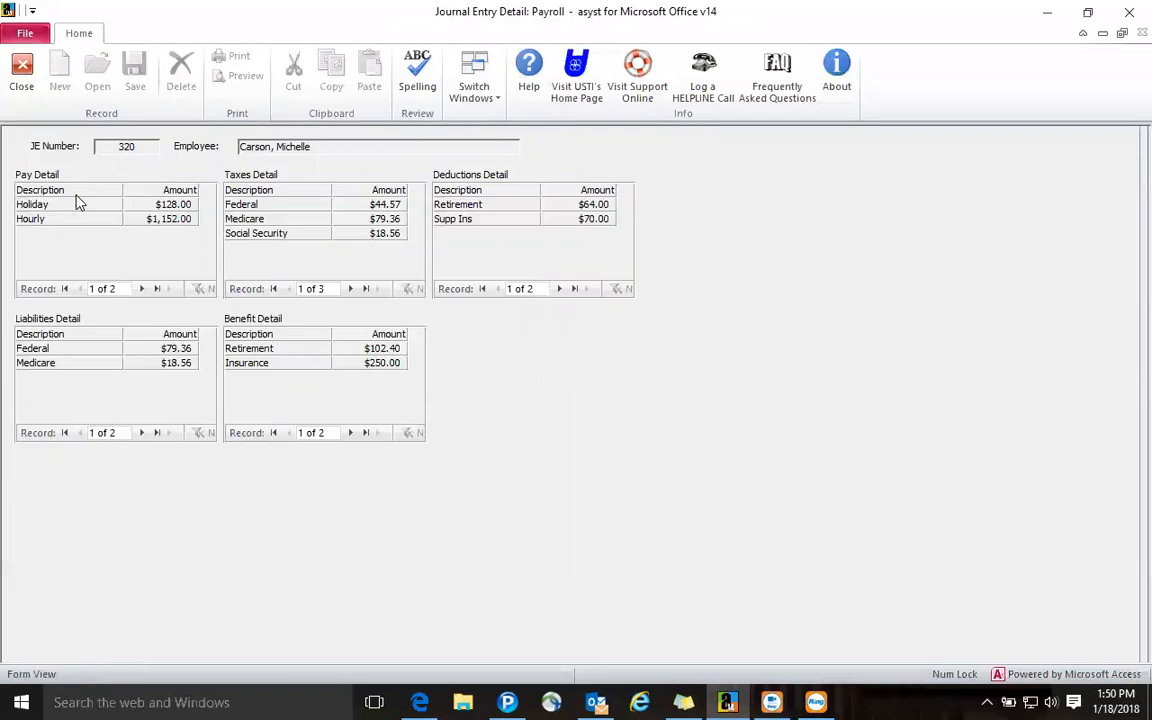
left_click(22, 76)
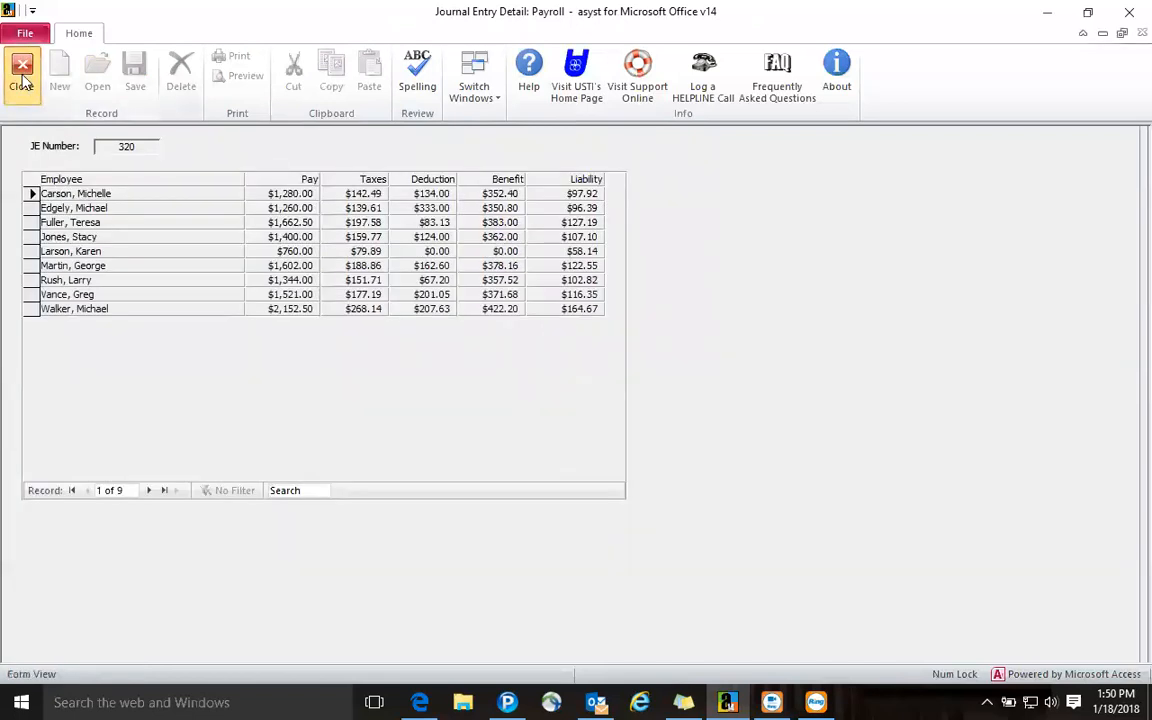
left_click(22, 76)
left_click(22, 76)
left_click(22, 76)
left_click(22, 78)
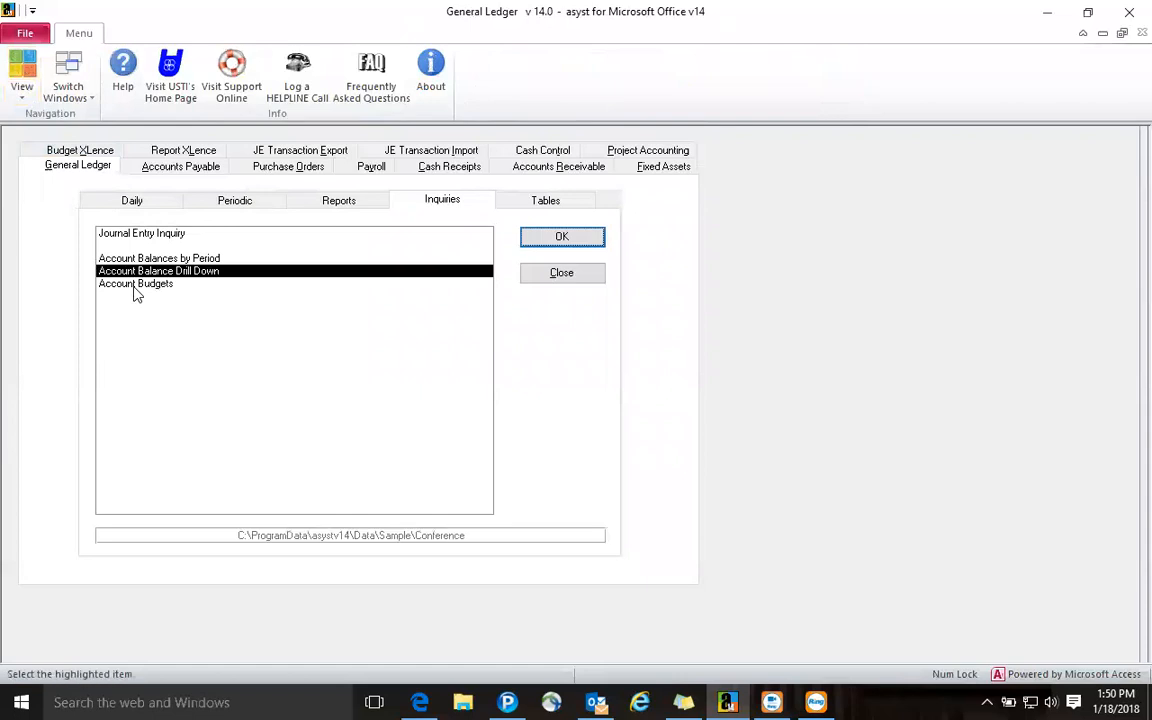
Open the Account Budgets inquiry, search fiscal year 2014 revenue and expense accounts, and open Business License account 01-10-4100
left_click(135, 285)
left_click(548, 240)
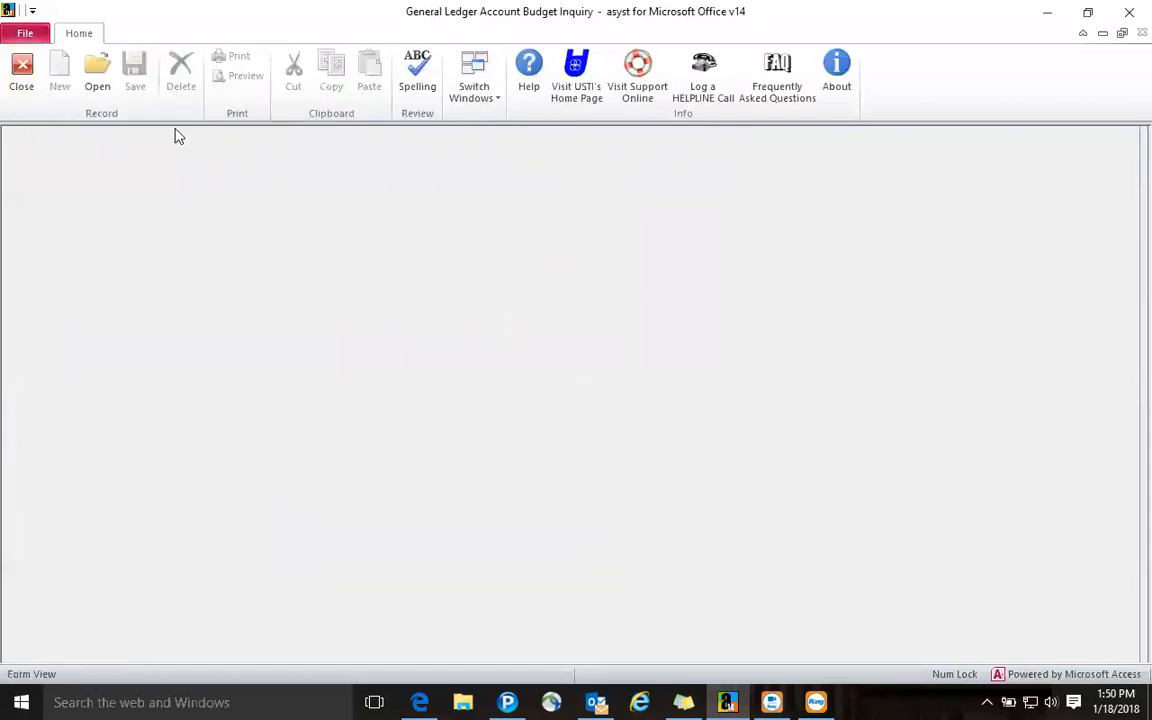
left_click(104, 86)
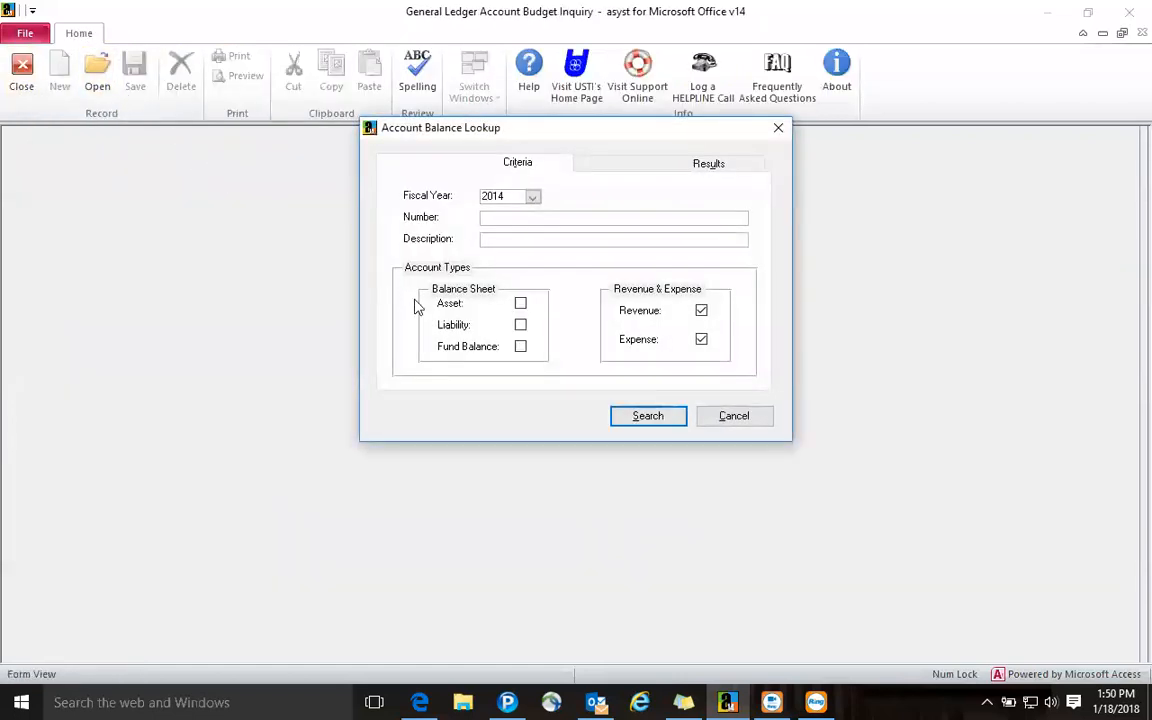
left_click(639, 420)
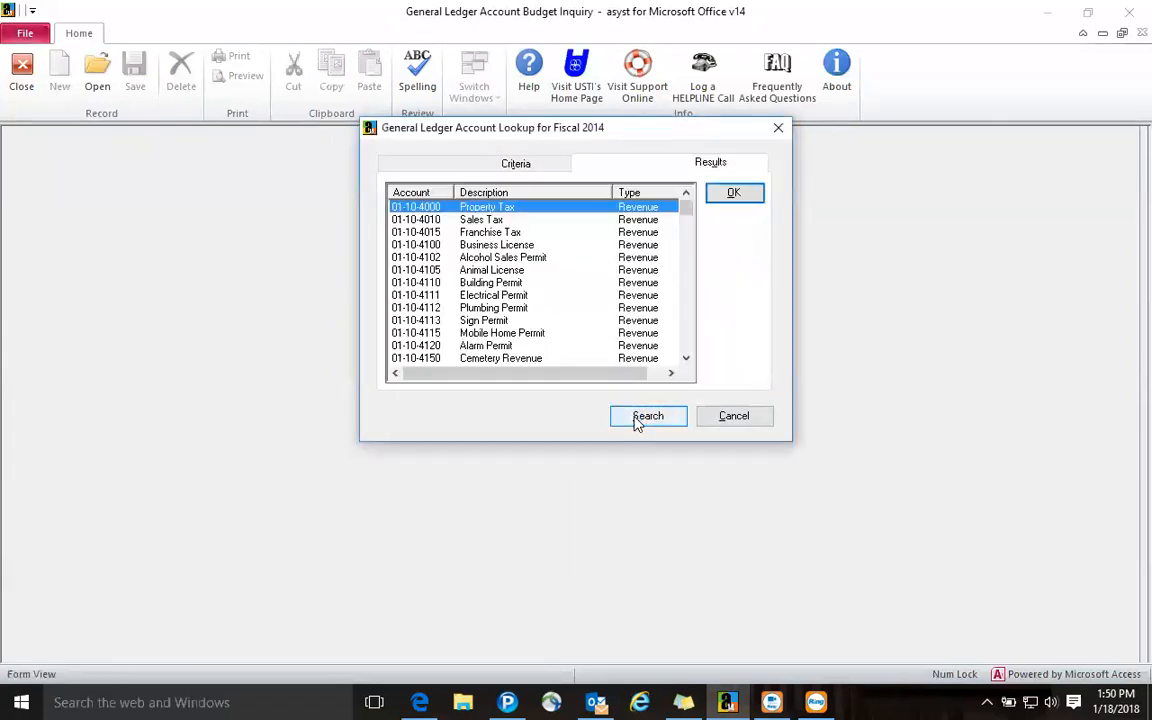
double_click(504, 244)
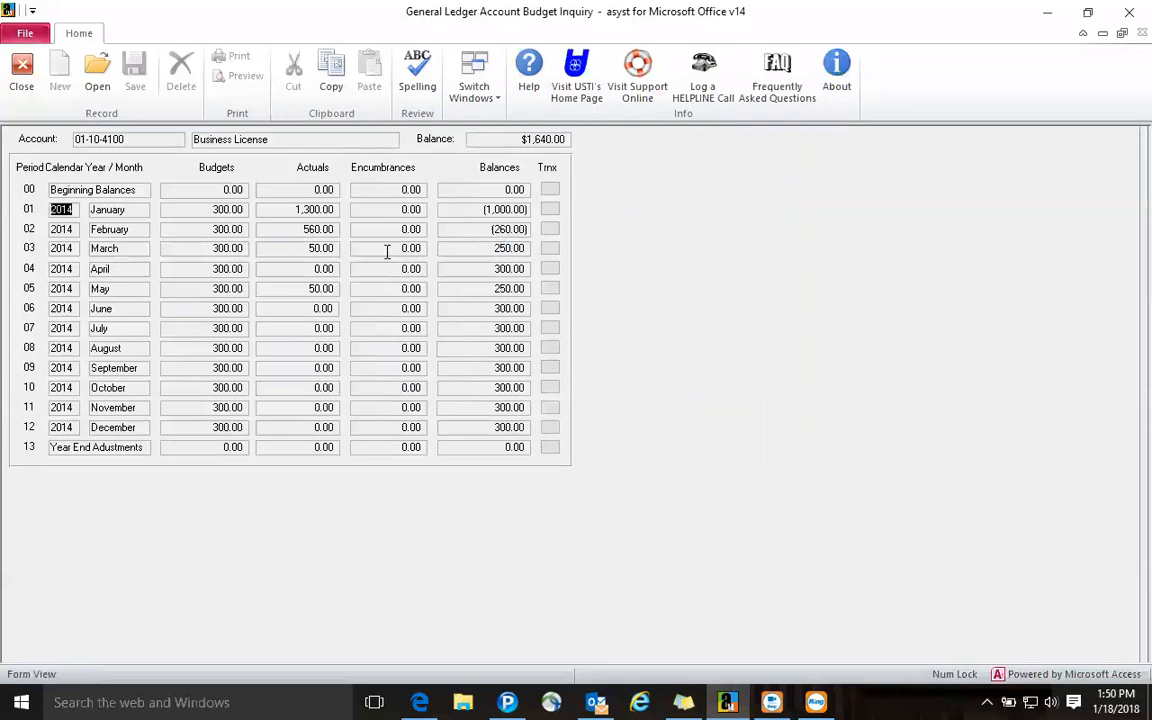
Drill from the January transactions through the 1/8/2014 miscellaneous receipt's journal entry to its source, and return to the inquiries list
left_click(549, 210)
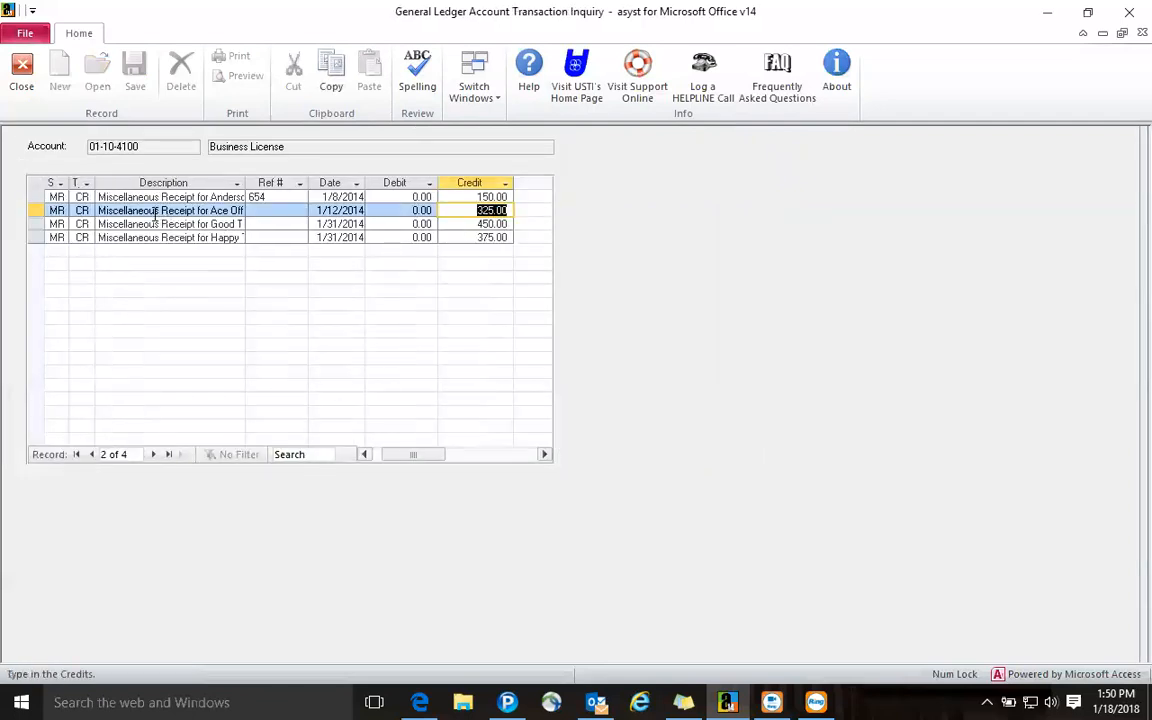
double_click(101, 197)
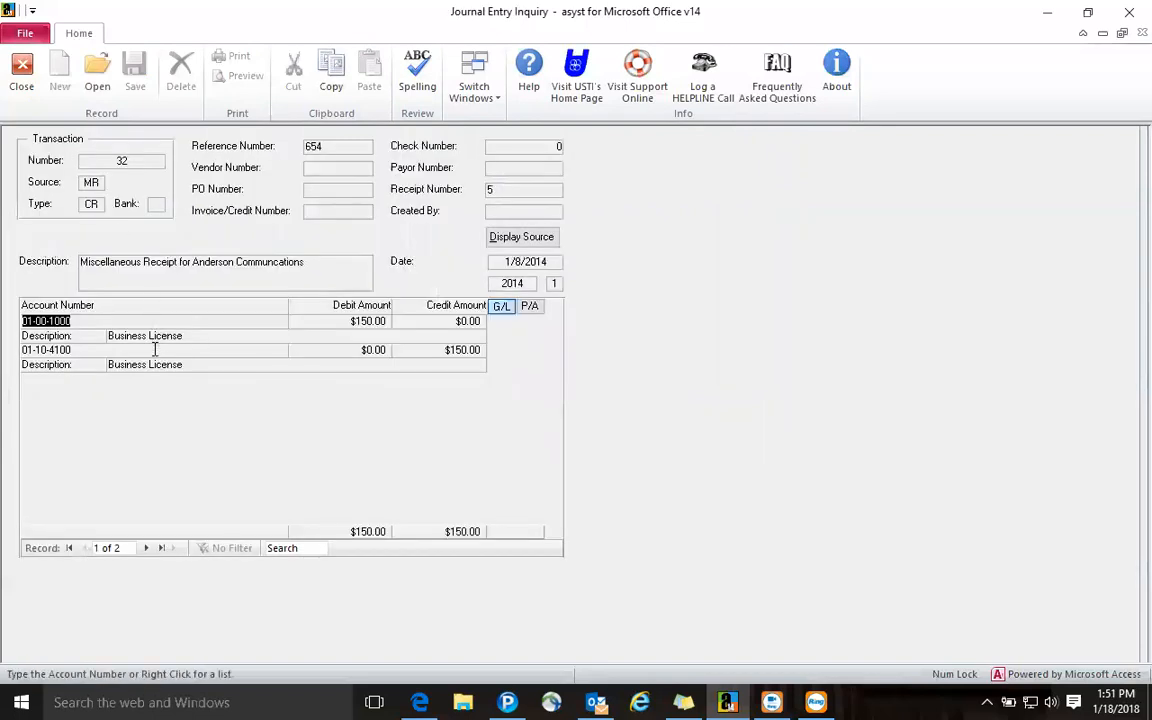
left_click(505, 242)
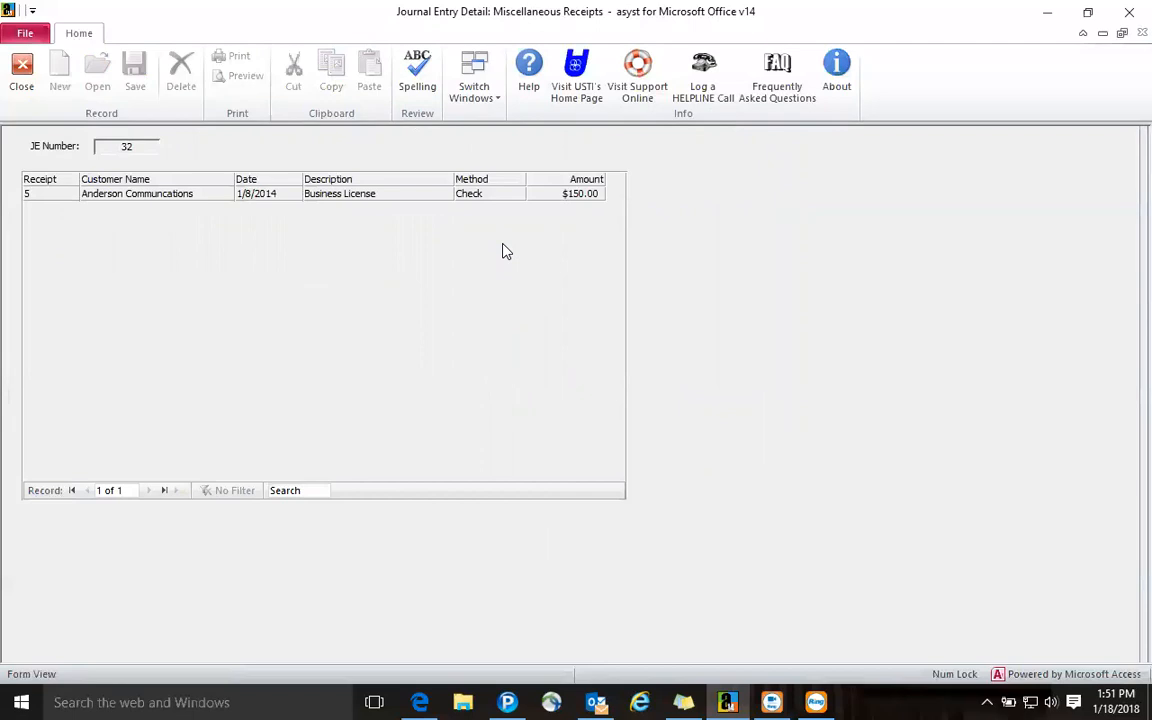
left_click(21, 86)
left_click(22, 86)
left_click(24, 87)
left_click(24, 86)
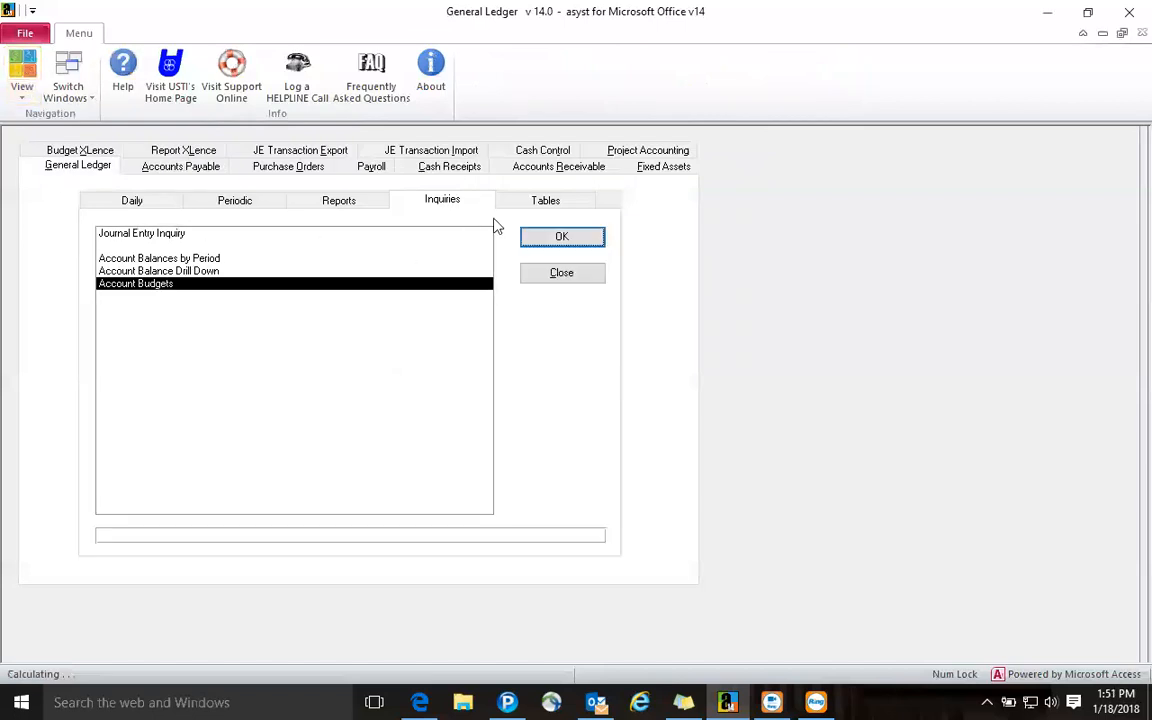
Review the General Ledger Configuration Maintenance settings among the tables, close them, and show the module's daily tasks
left_click(526, 205)
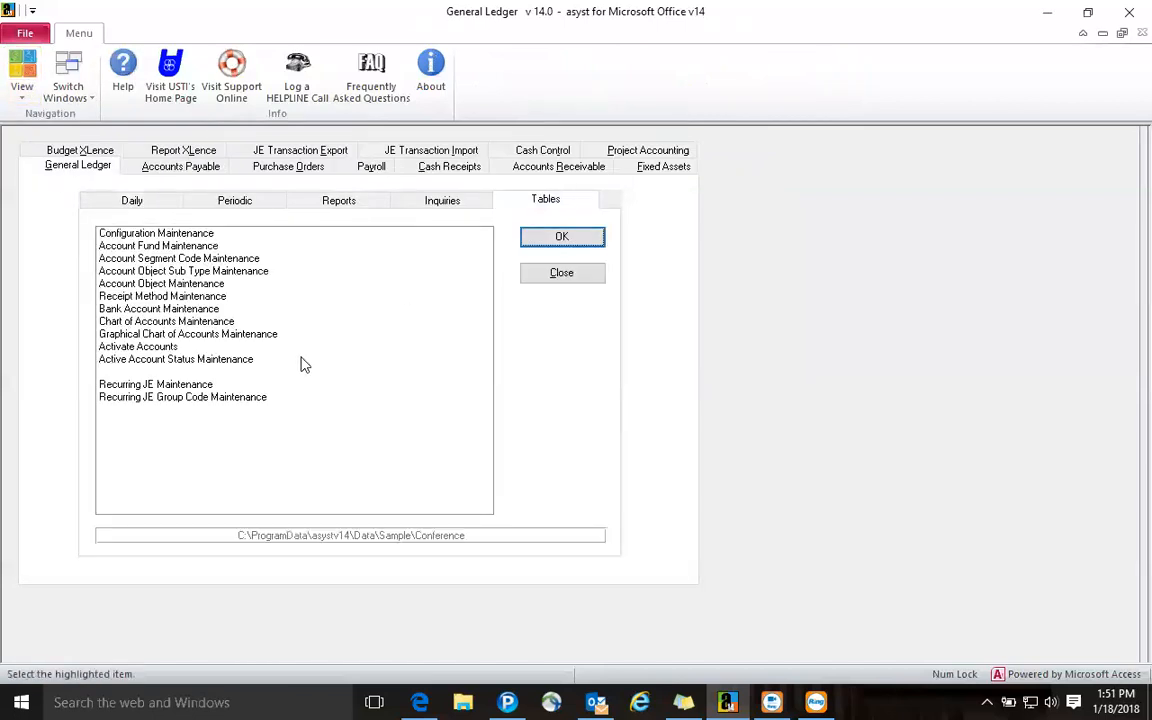
left_click(210, 233)
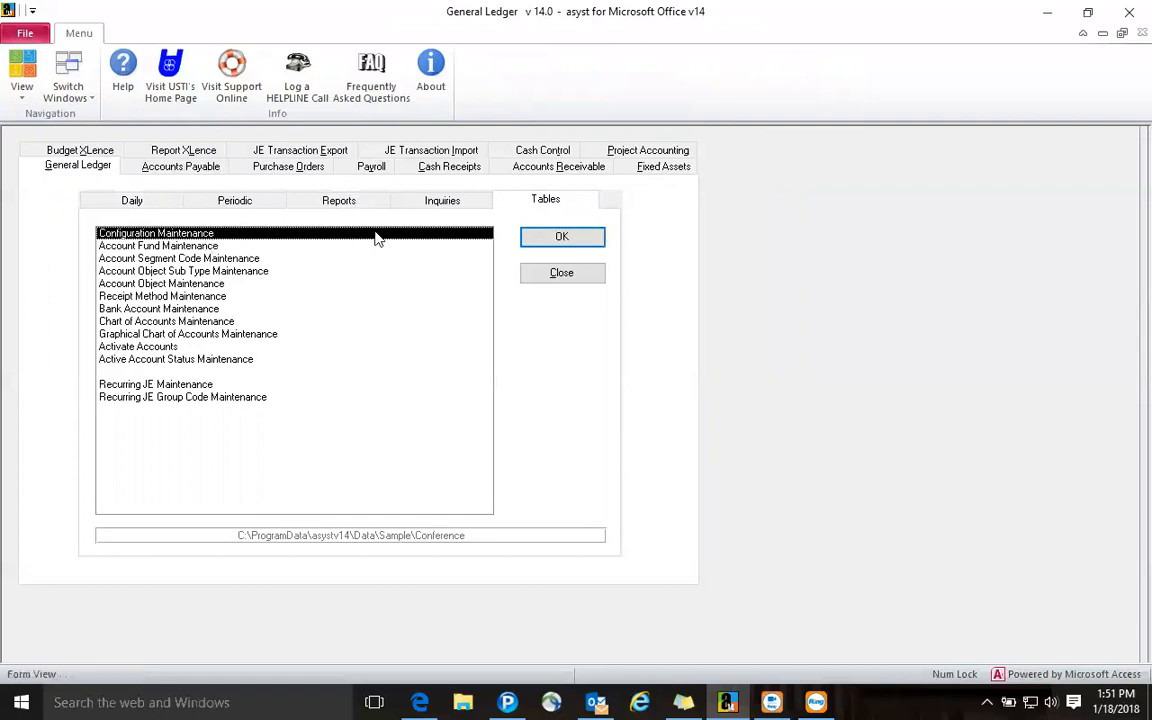
left_click(576, 239)
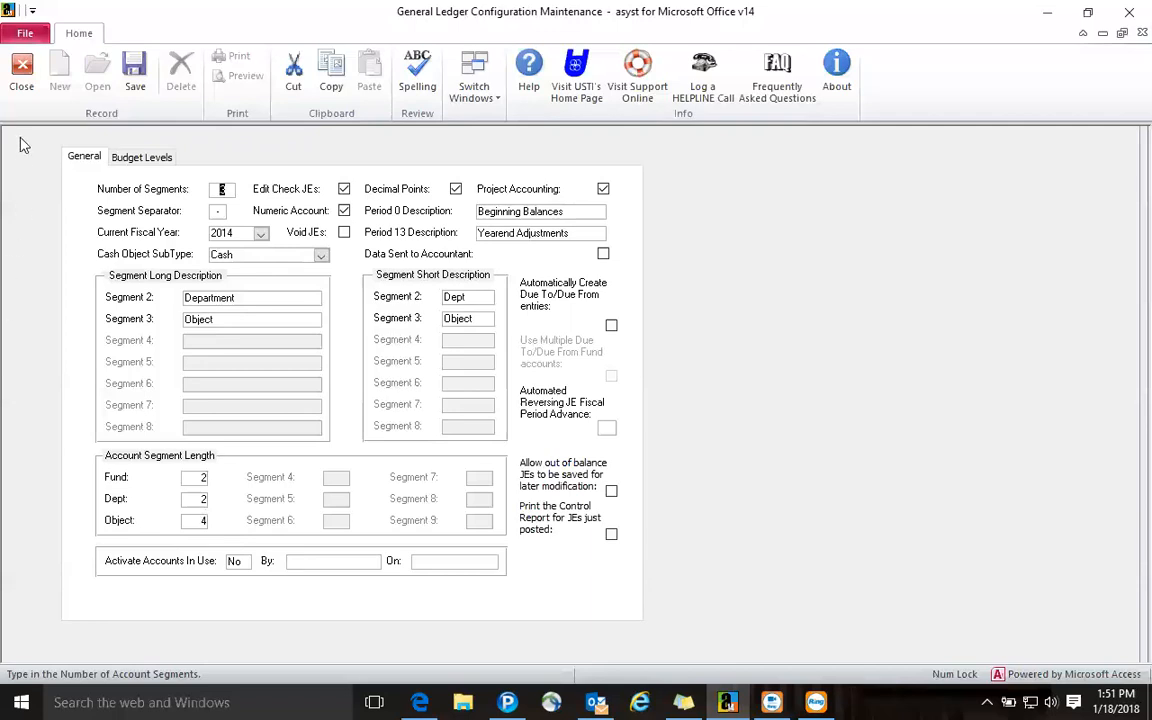
left_click(22, 72)
left_click(125, 203)
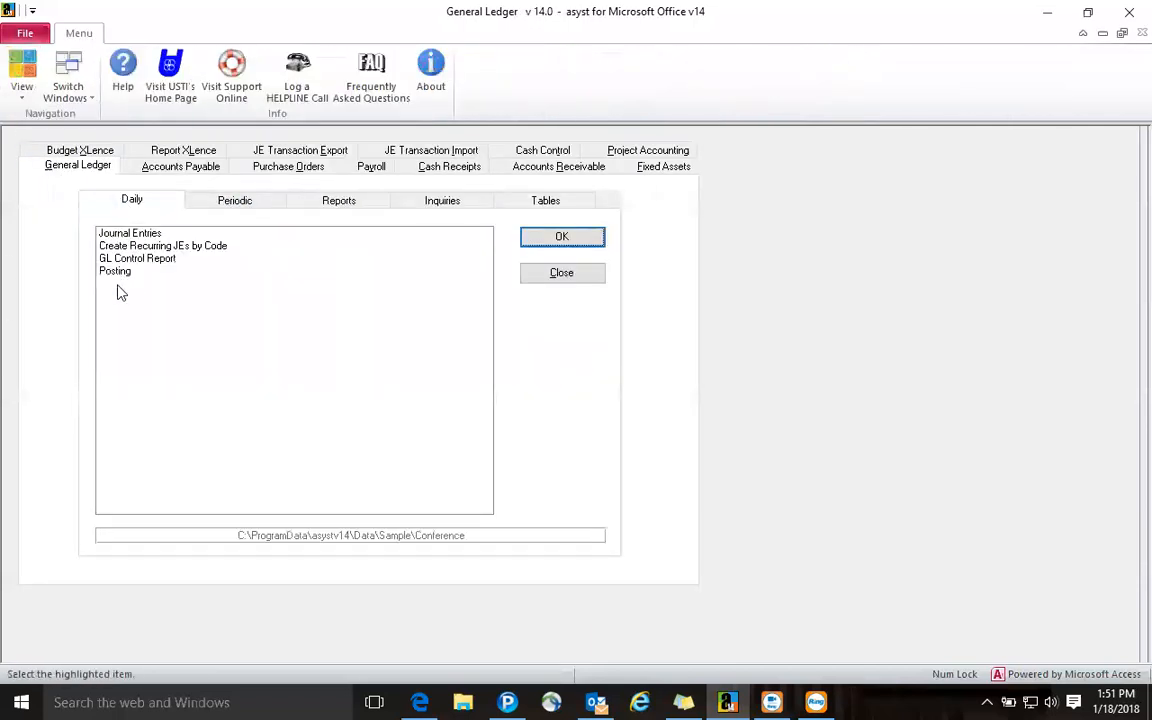
Open Ace Office Supply's 5/14/2014 Supplies purchase order in the Purchase Orders module, view its encumbrance accounting, and close it
left_click(258, 168)
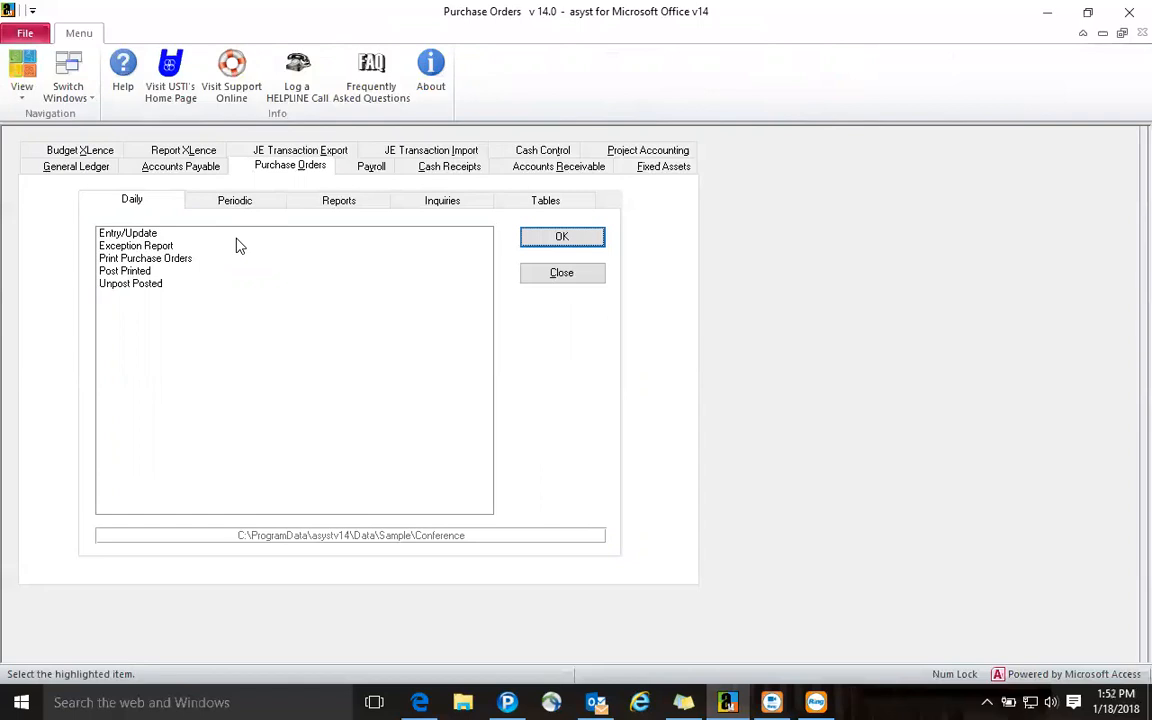
left_click(191, 236)
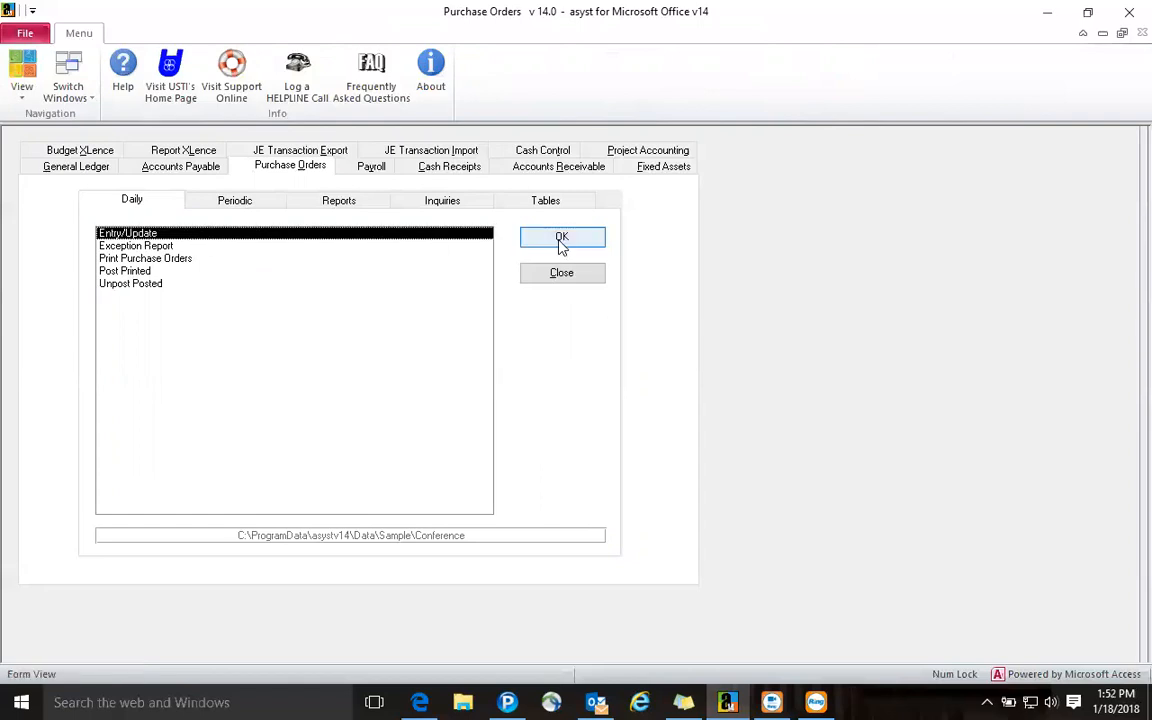
left_click(561, 243)
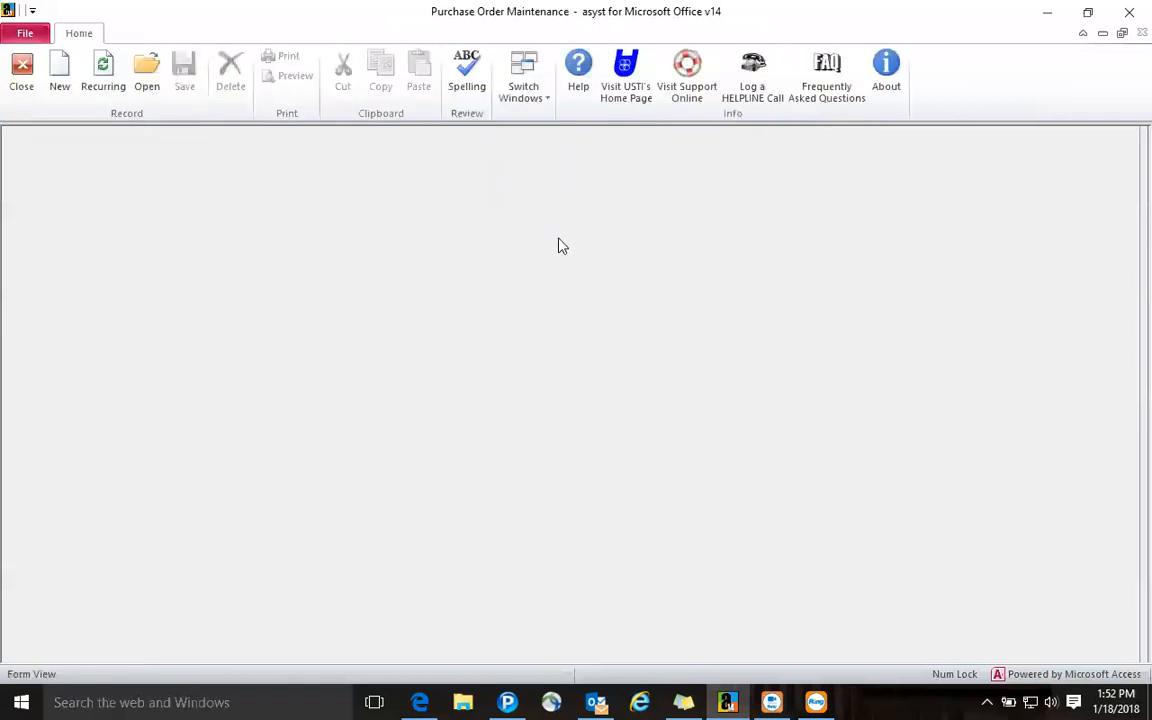
left_click(150, 84)
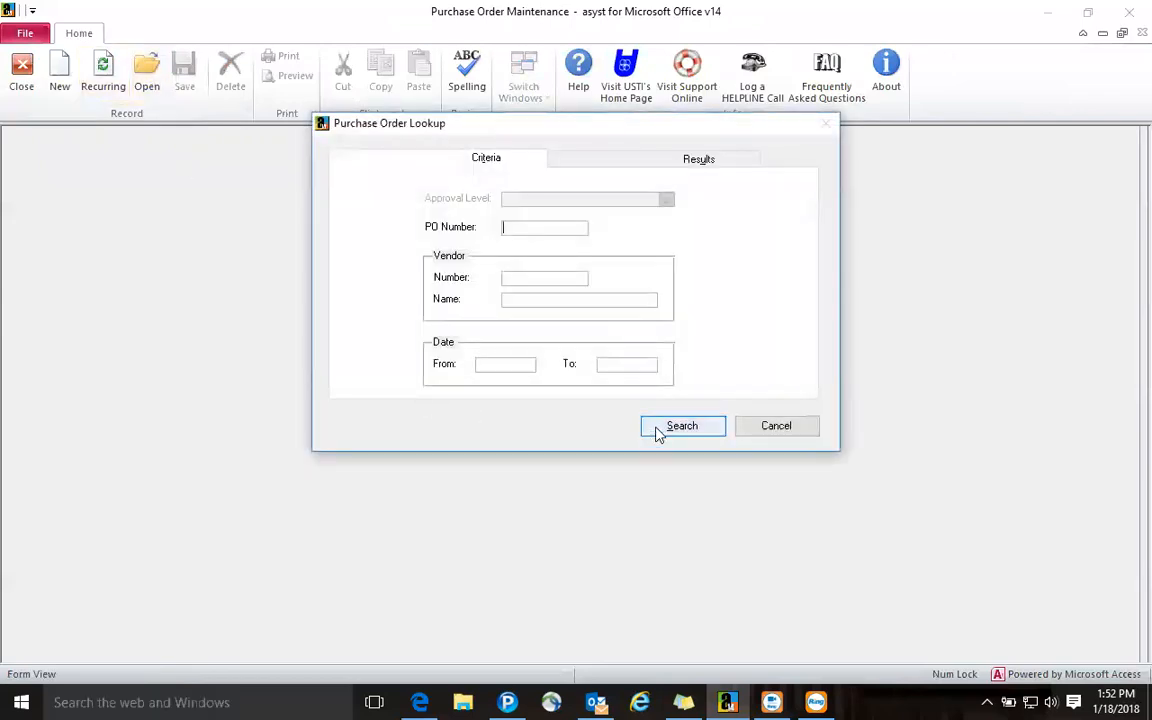
left_click(680, 426)
left_click(762, 189)
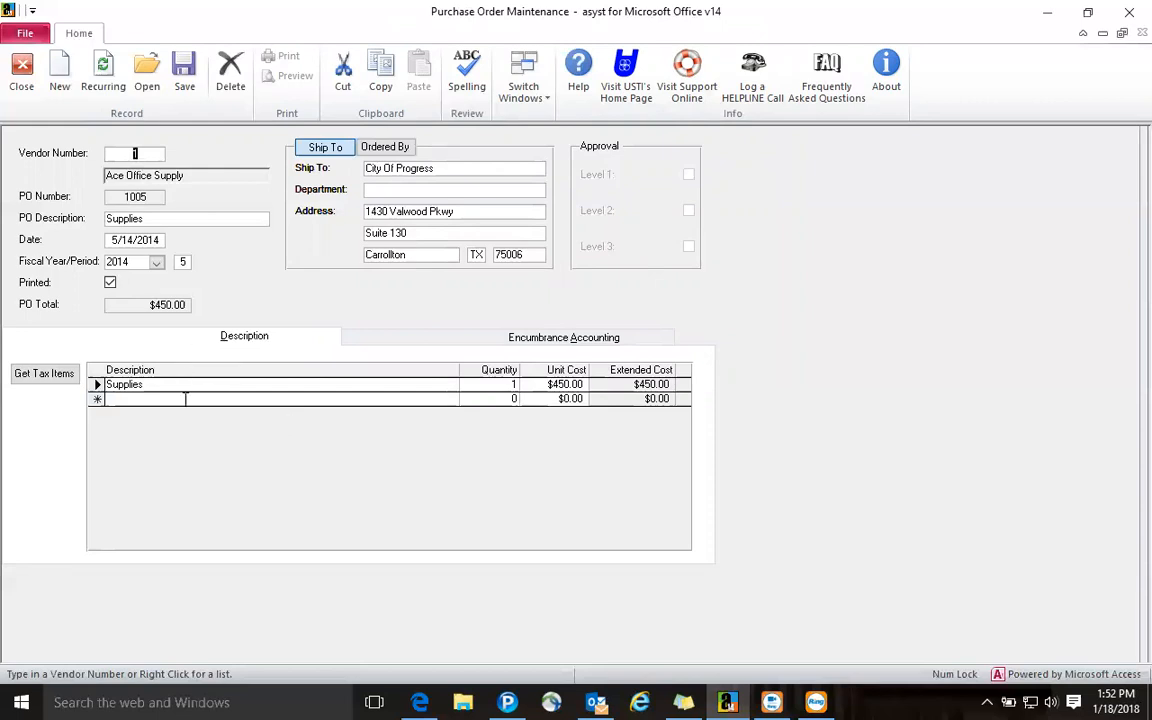
left_click(367, 343)
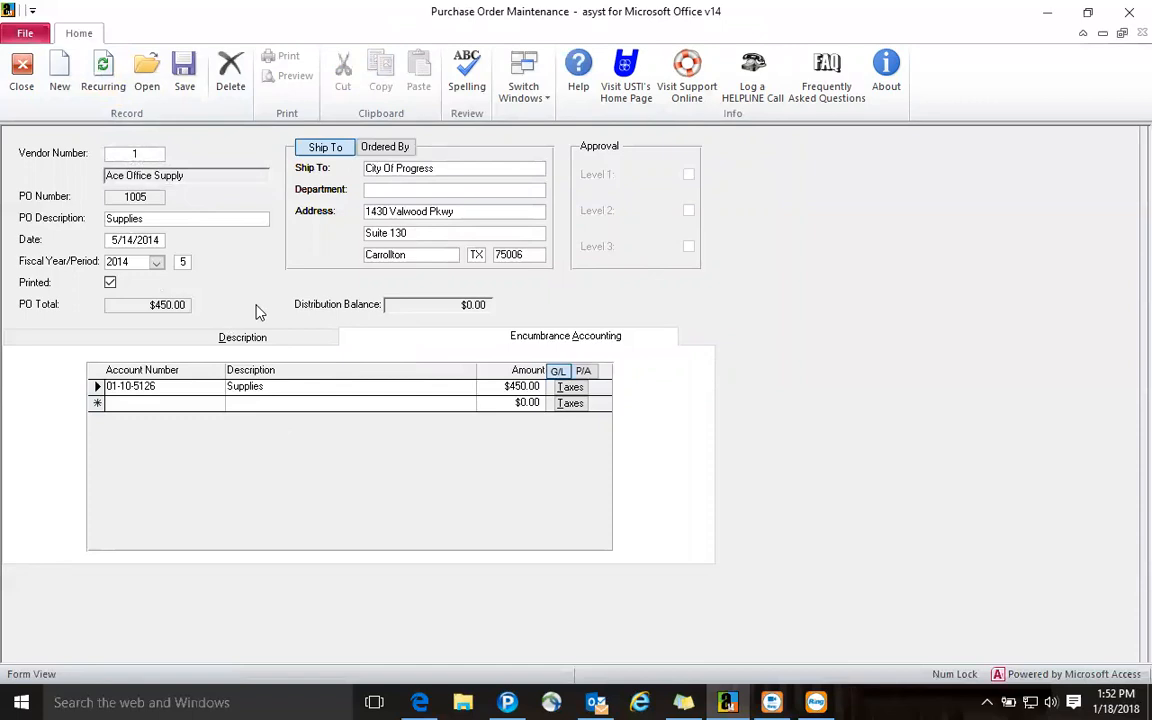
left_click(21, 72)
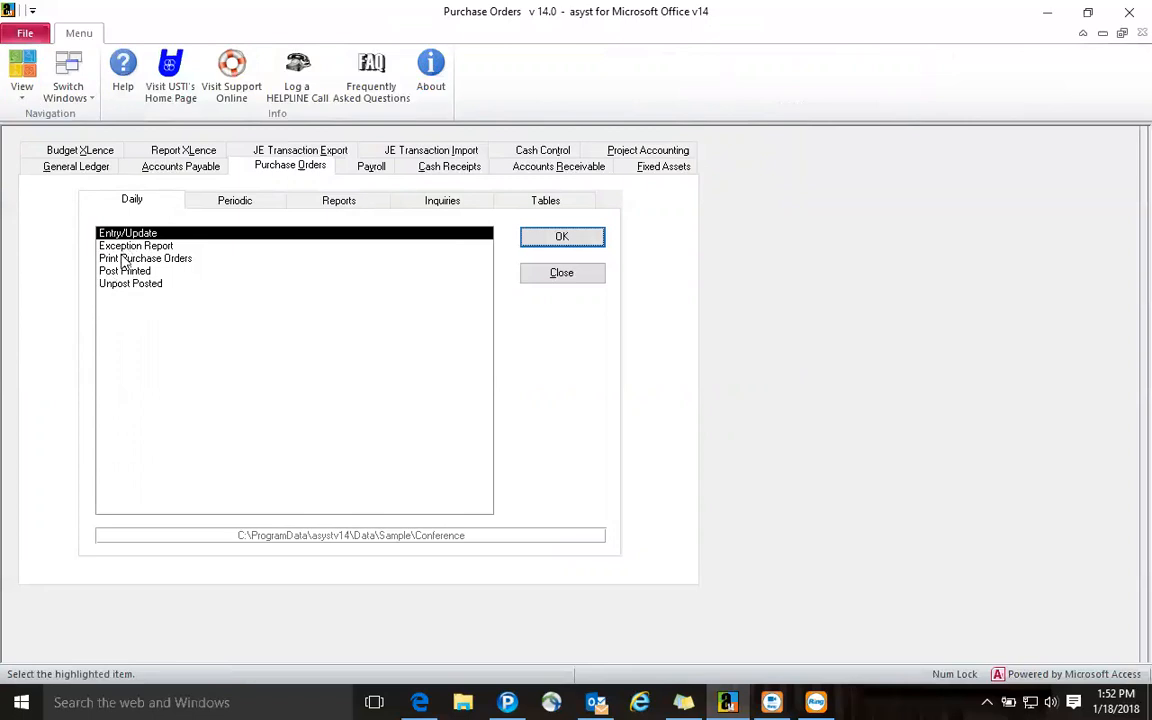
Review the Purchase Orders periodic tasks and reports, view the Open/Closed PO Inquiry, and return to the daily tasks
left_click(228, 200)
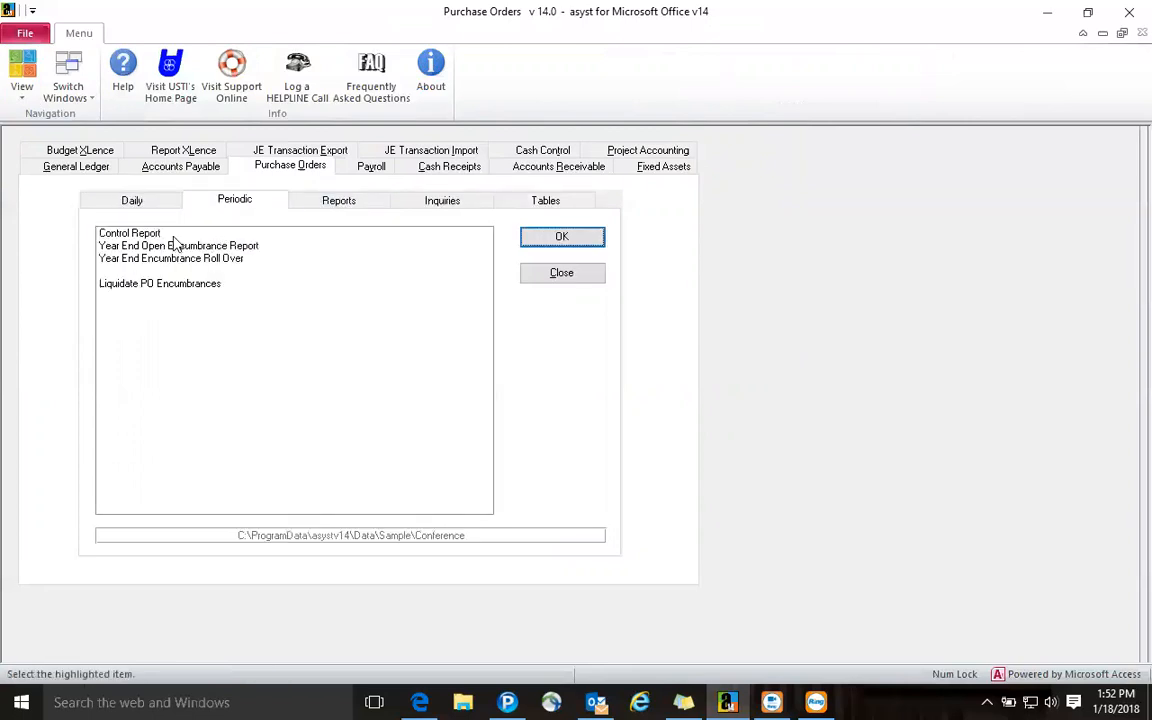
left_click(301, 207)
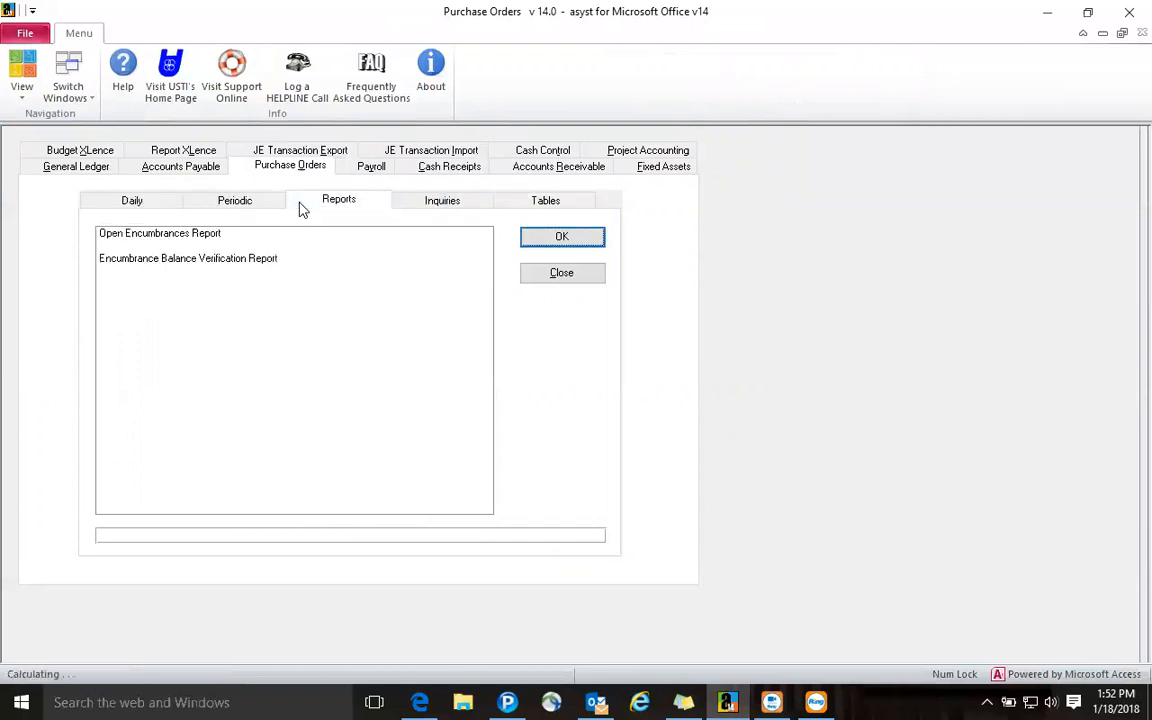
left_click(404, 205)
left_click(240, 234)
left_click(545, 237)
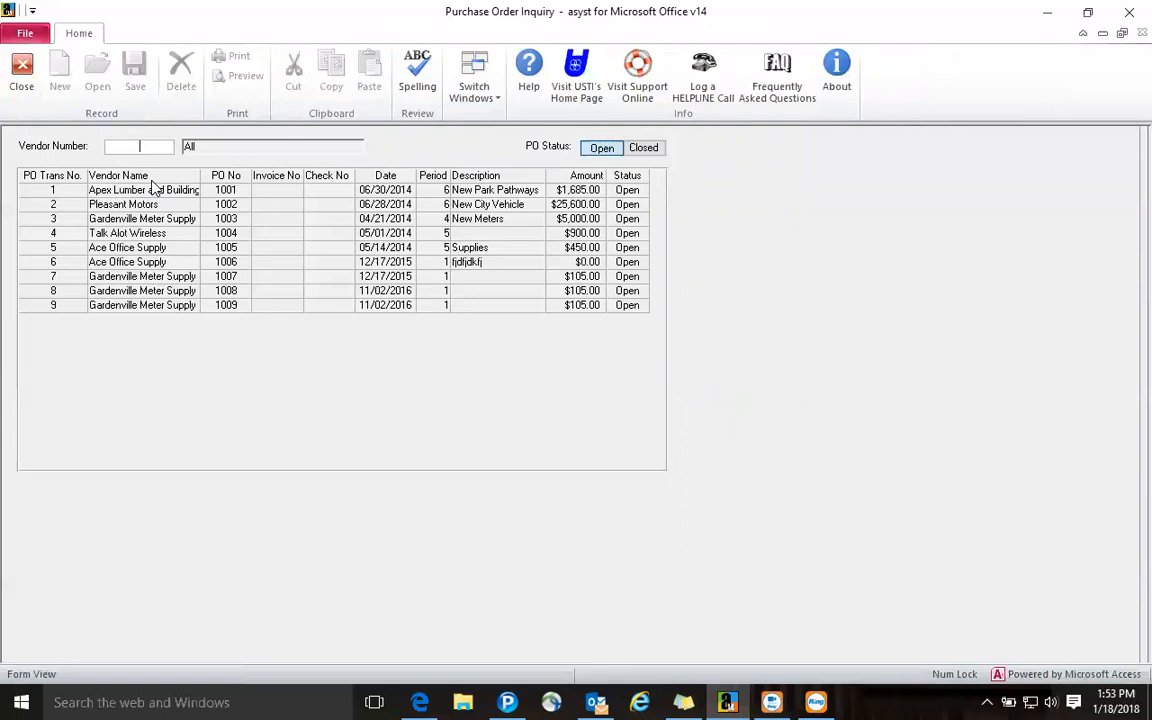
left_click(21, 68)
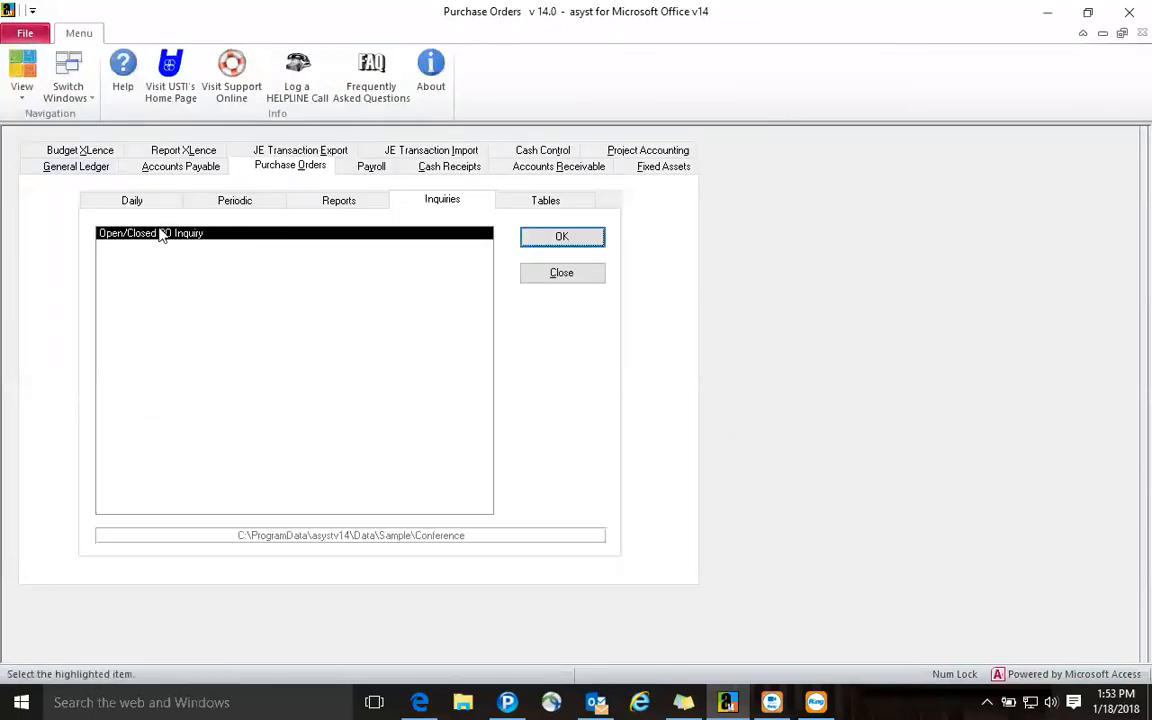
left_click(131, 204)
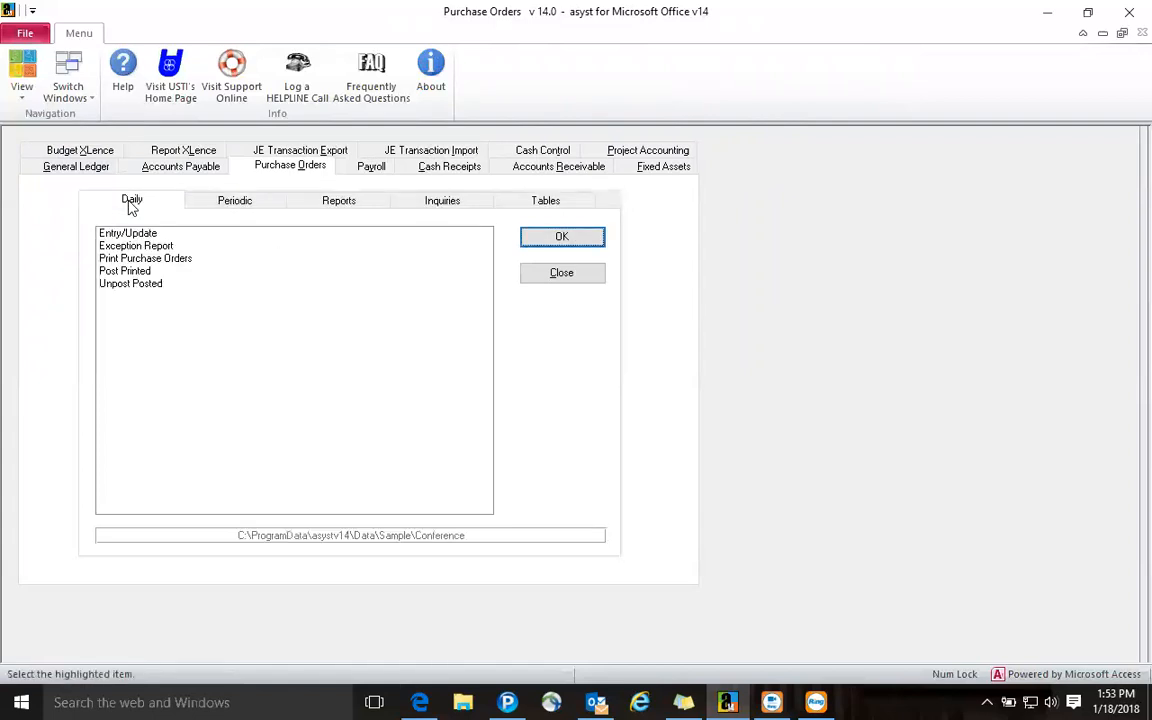
Open Ace Office Supply's 9/2/2014 vendor invoice in the Accounts Payable daily invoice maintenance
left_click(140, 163)
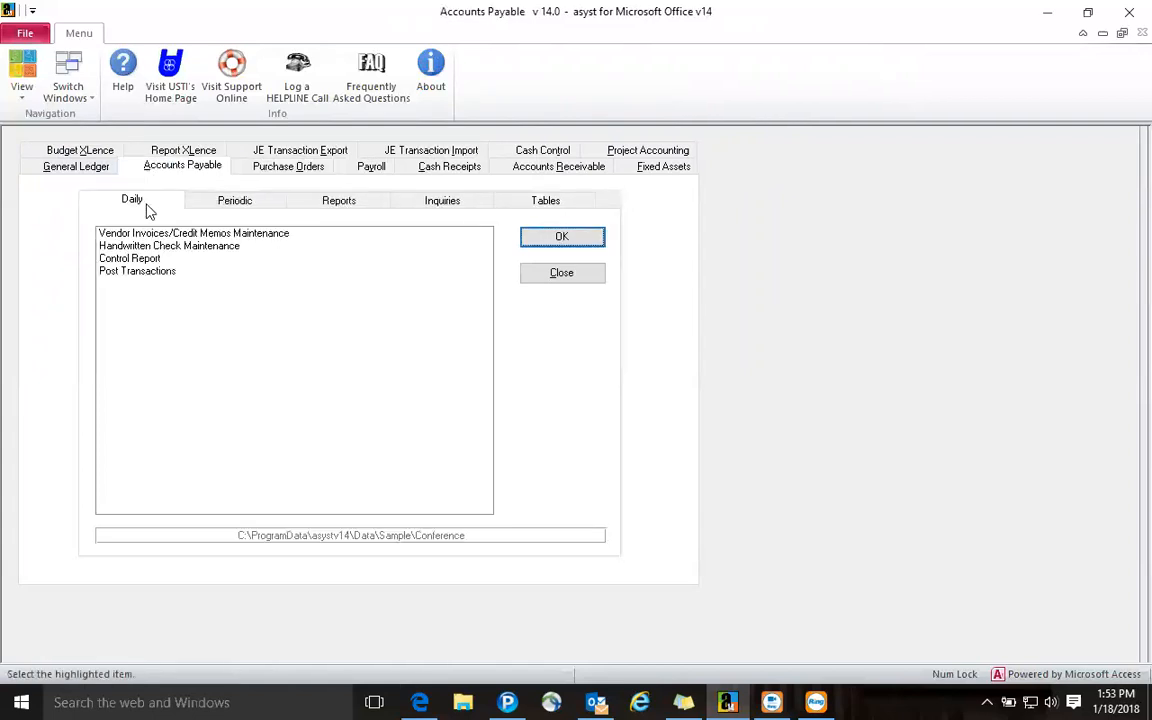
left_click(160, 233)
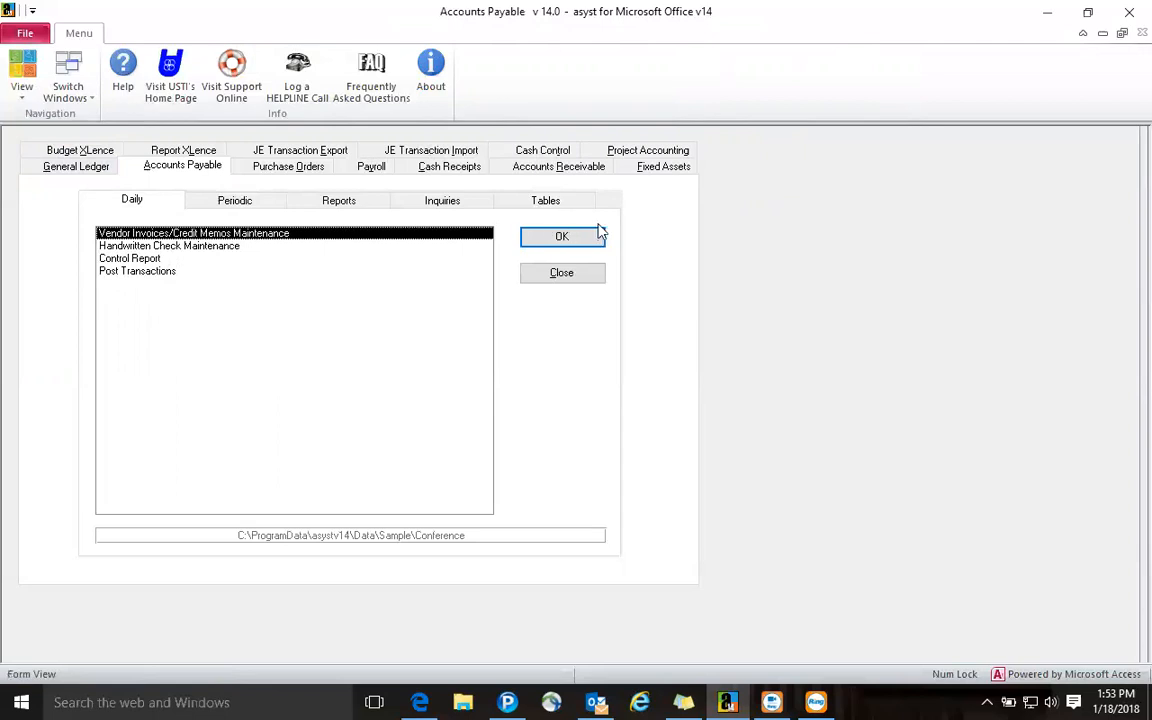
left_click(562, 238)
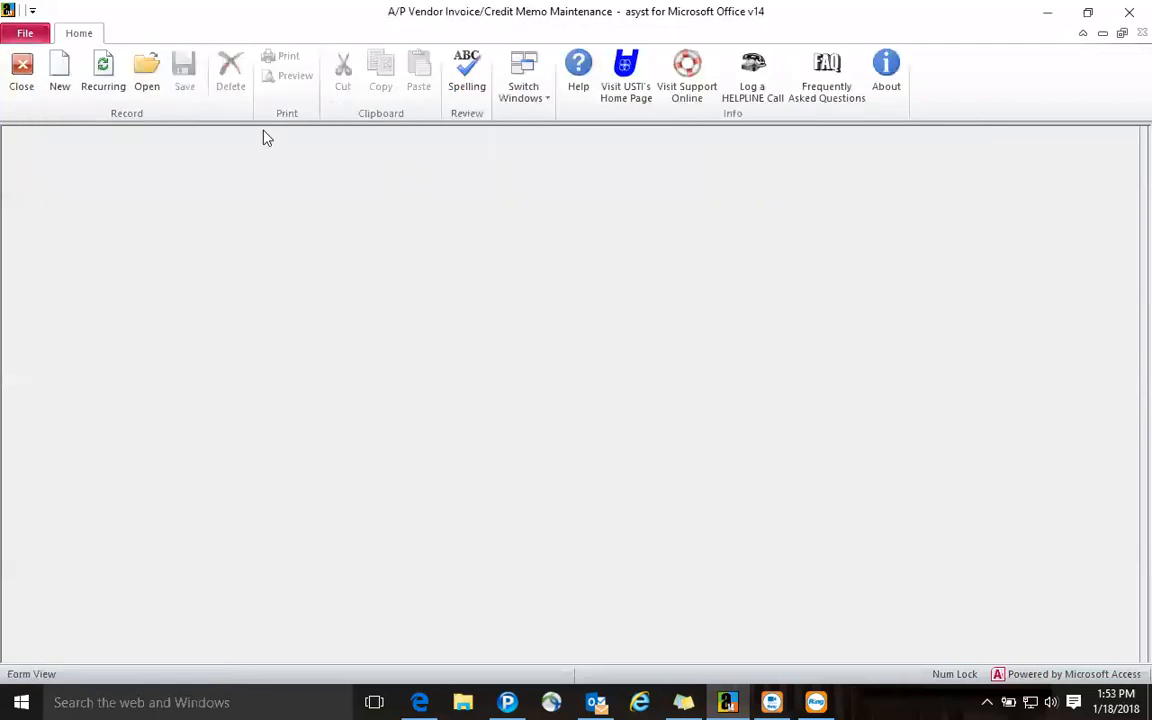
left_click(147, 85)
left_click(669, 430)
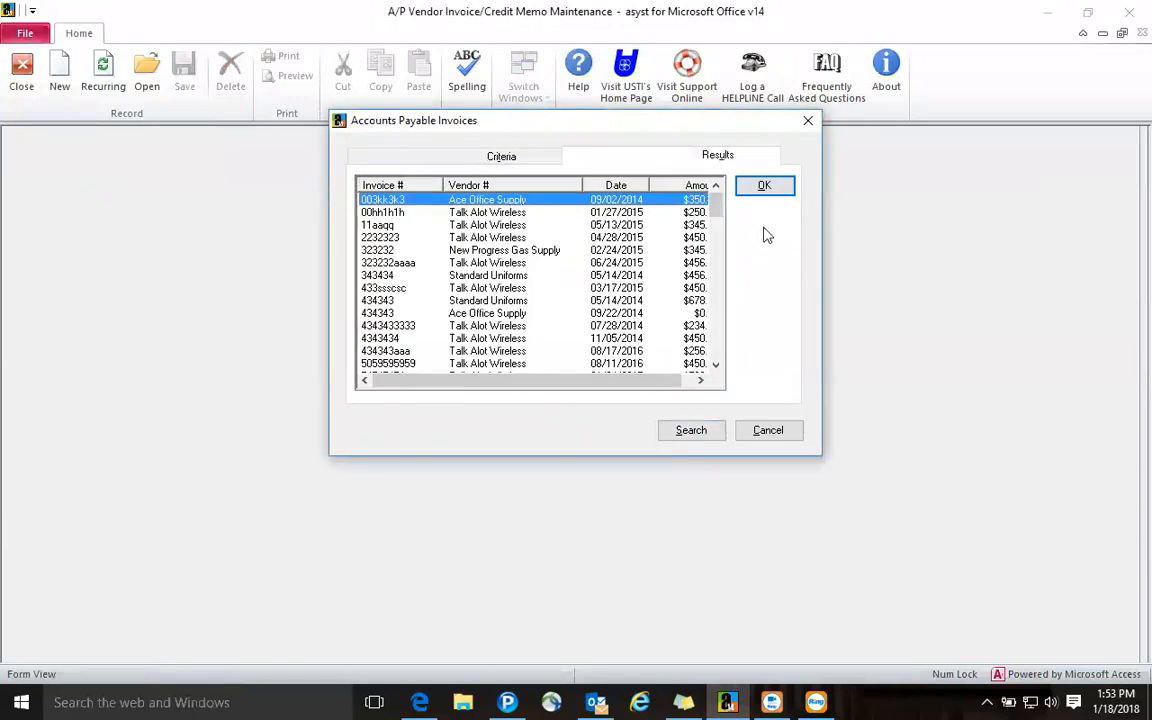
left_click(764, 186)
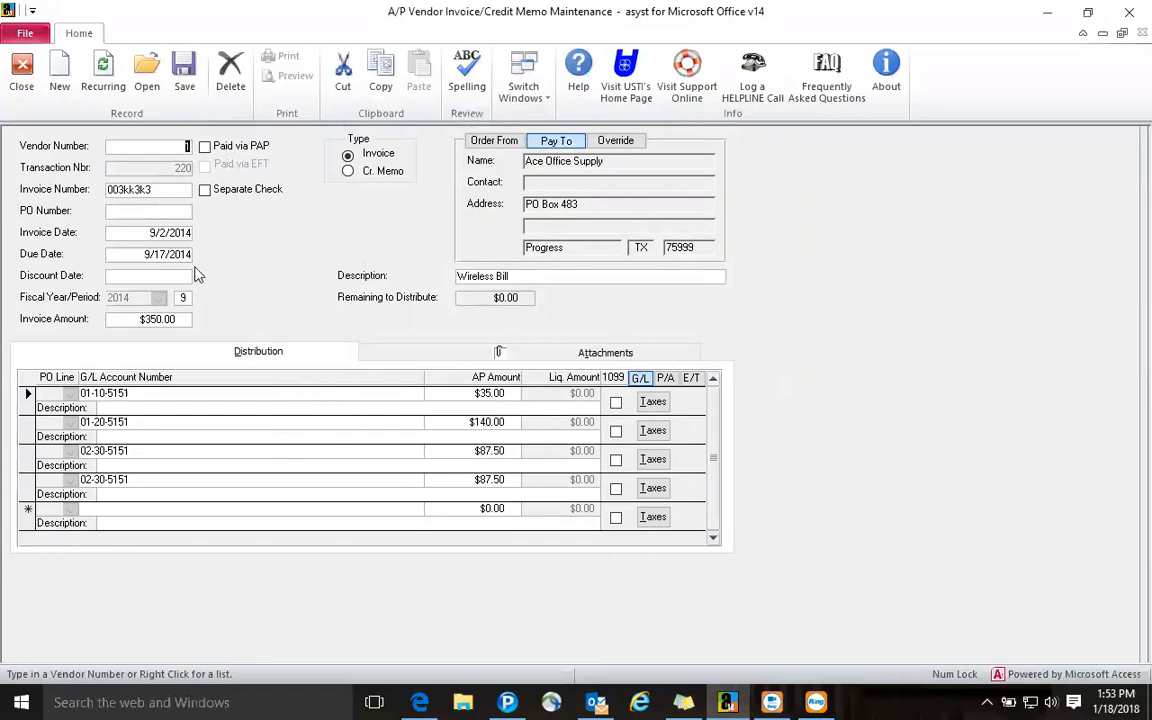
Start a new vendor record from the invoice's vendor lookup and view its status options, attachments and EFT settings
right_click(183, 147)
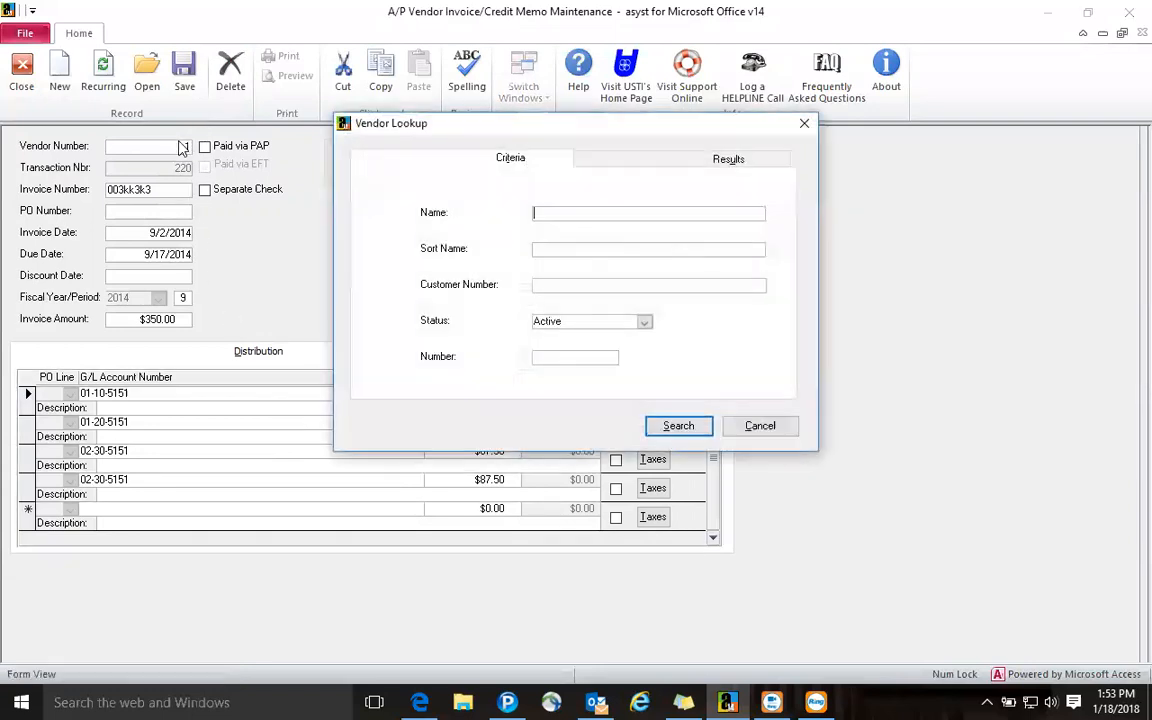
left_click(668, 432)
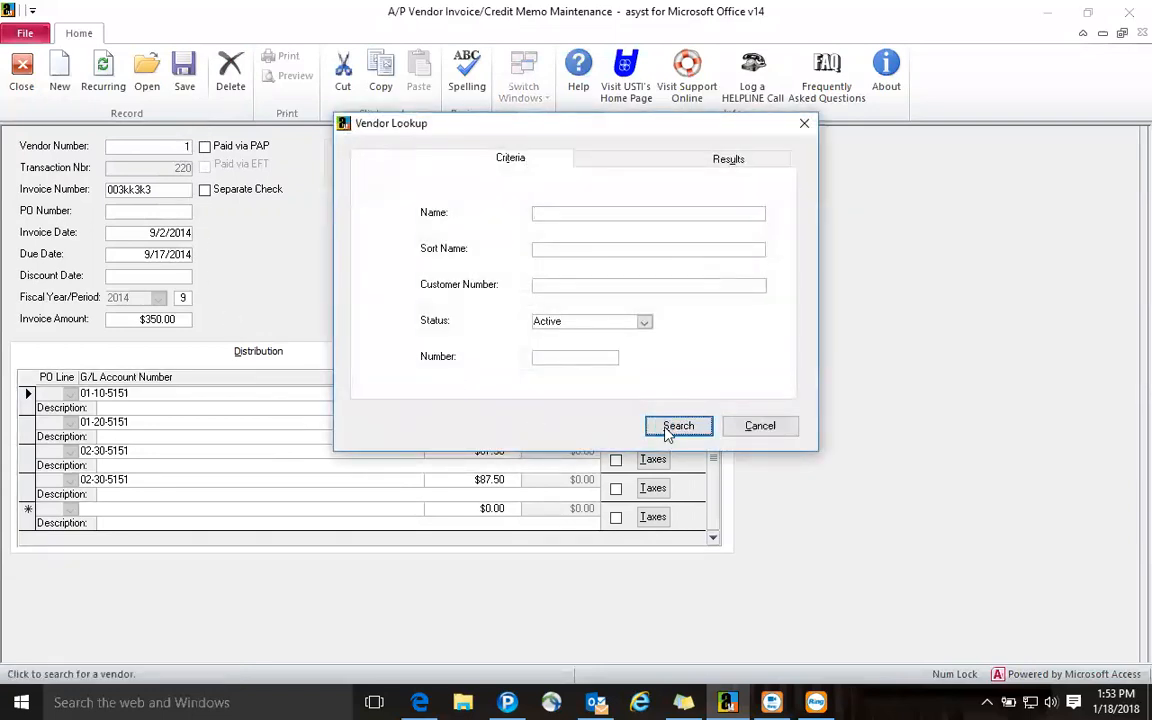
left_click(752, 218)
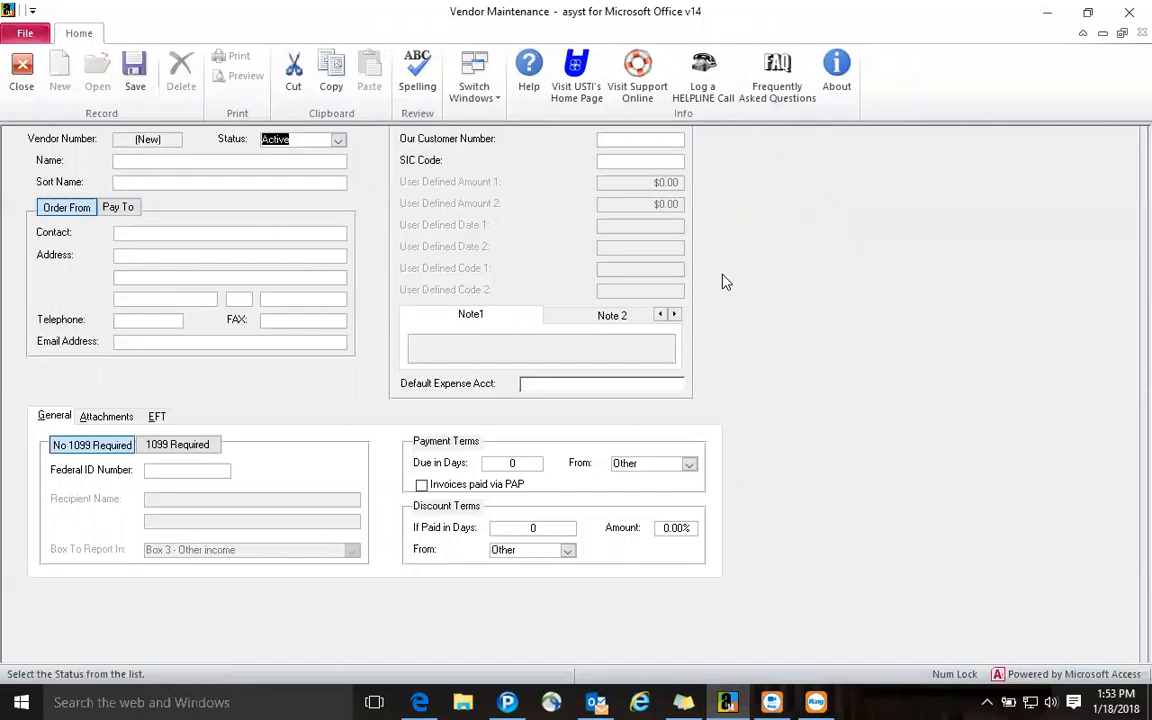
left_click(338, 141)
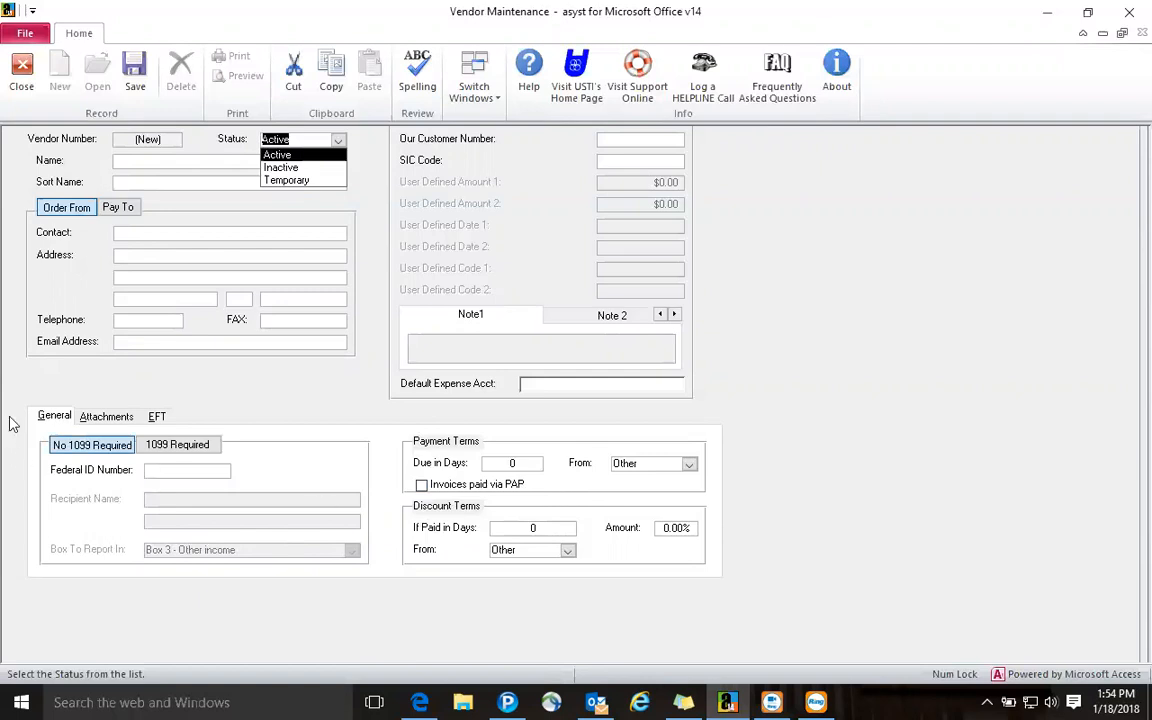
left_click(92, 420)
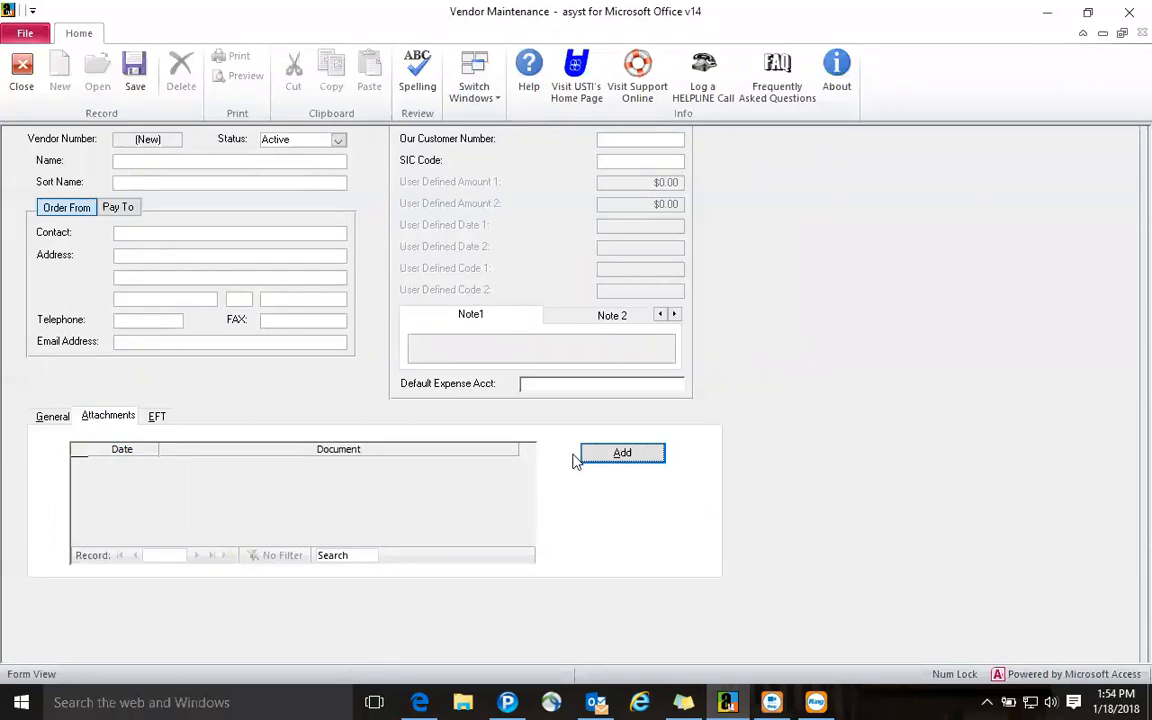
left_click(156, 415)
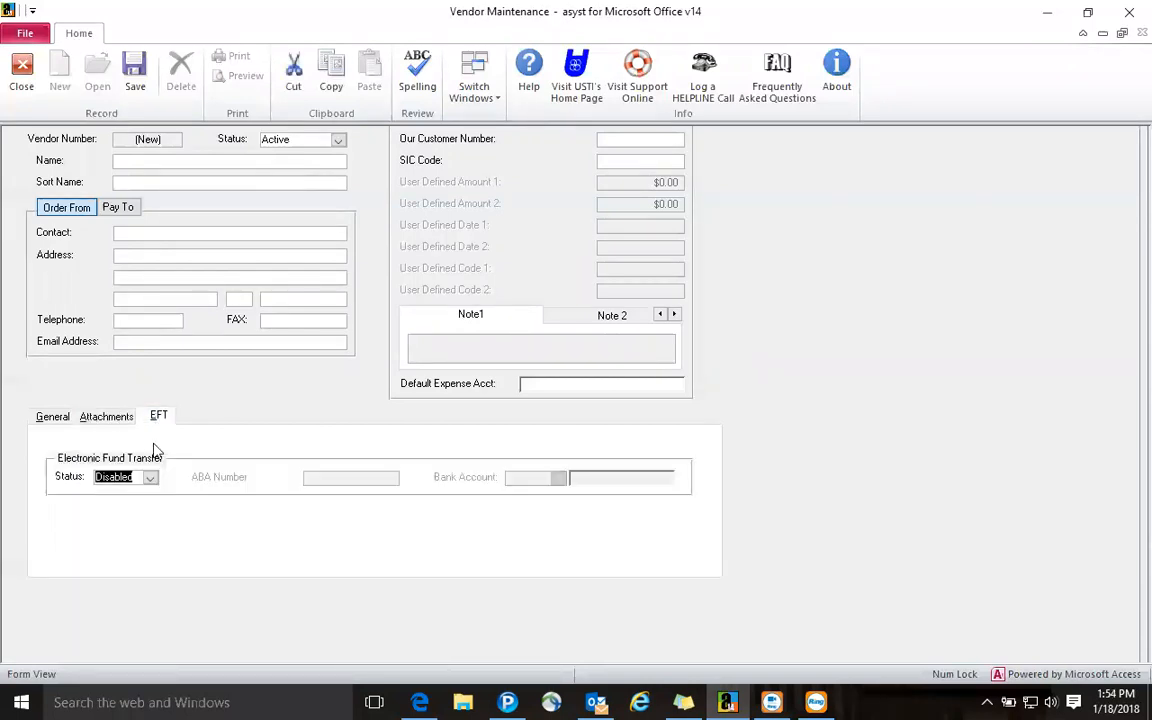
Set the new vendor's Electronic Fund Transfer status to Enabled, and close the vendor record without saving
left_click(152, 478)
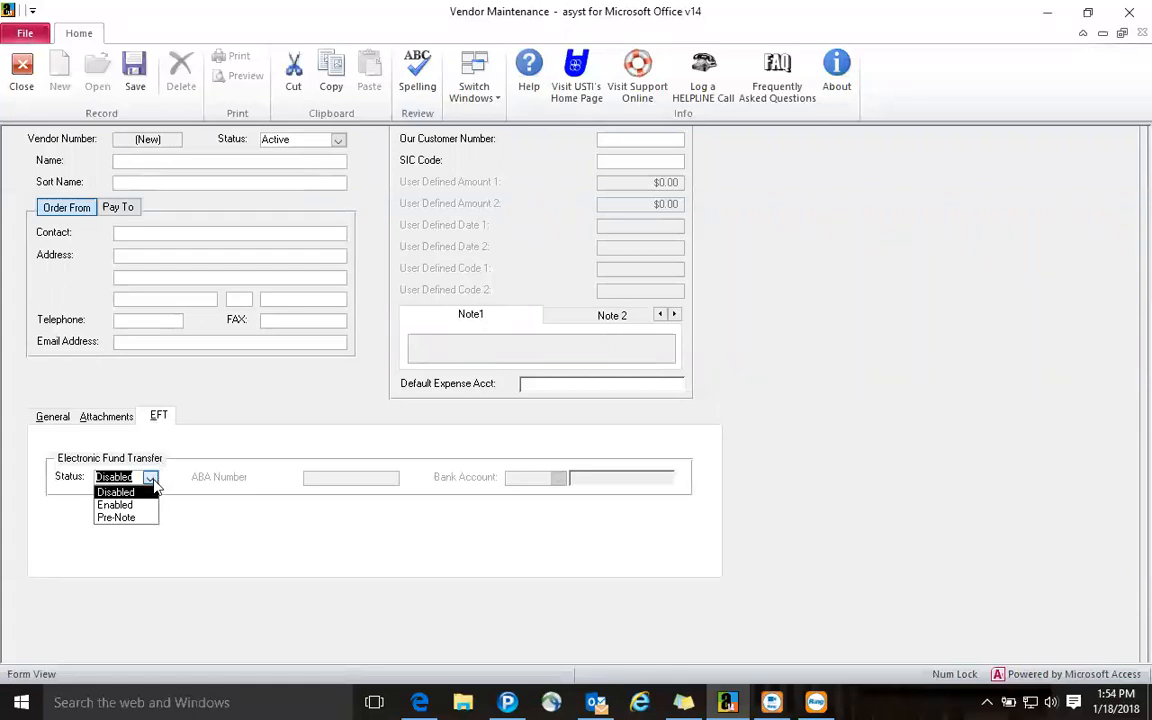
left_click(150, 505)
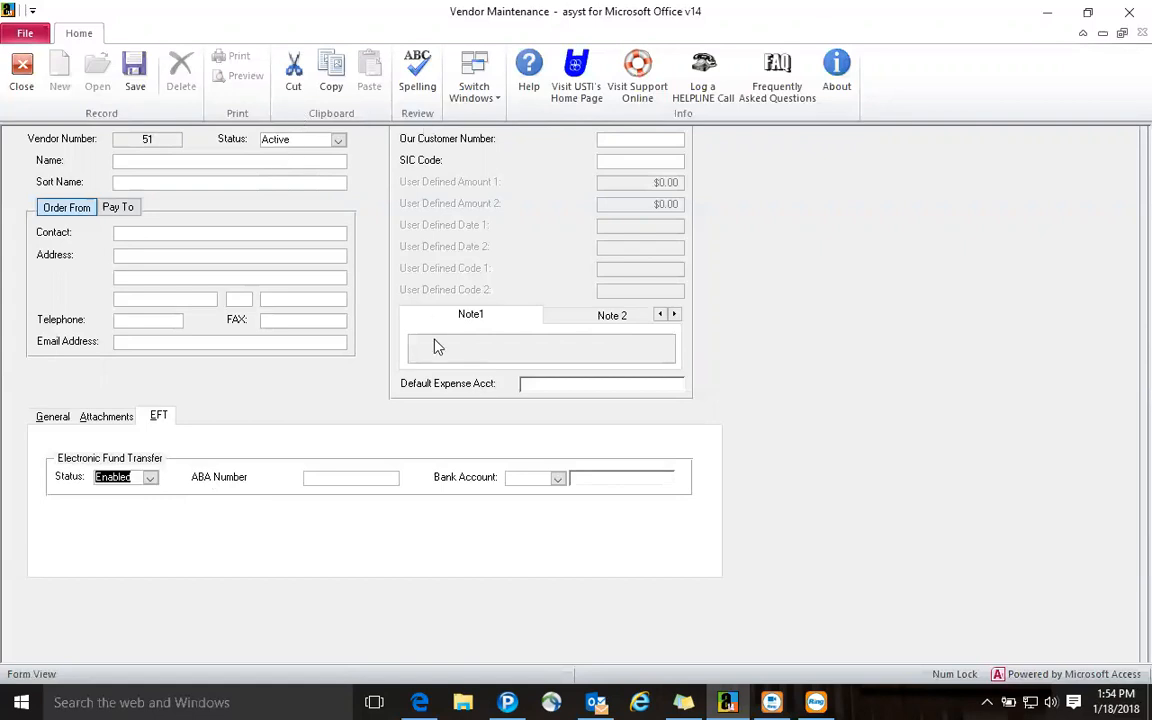
left_click(20, 75)
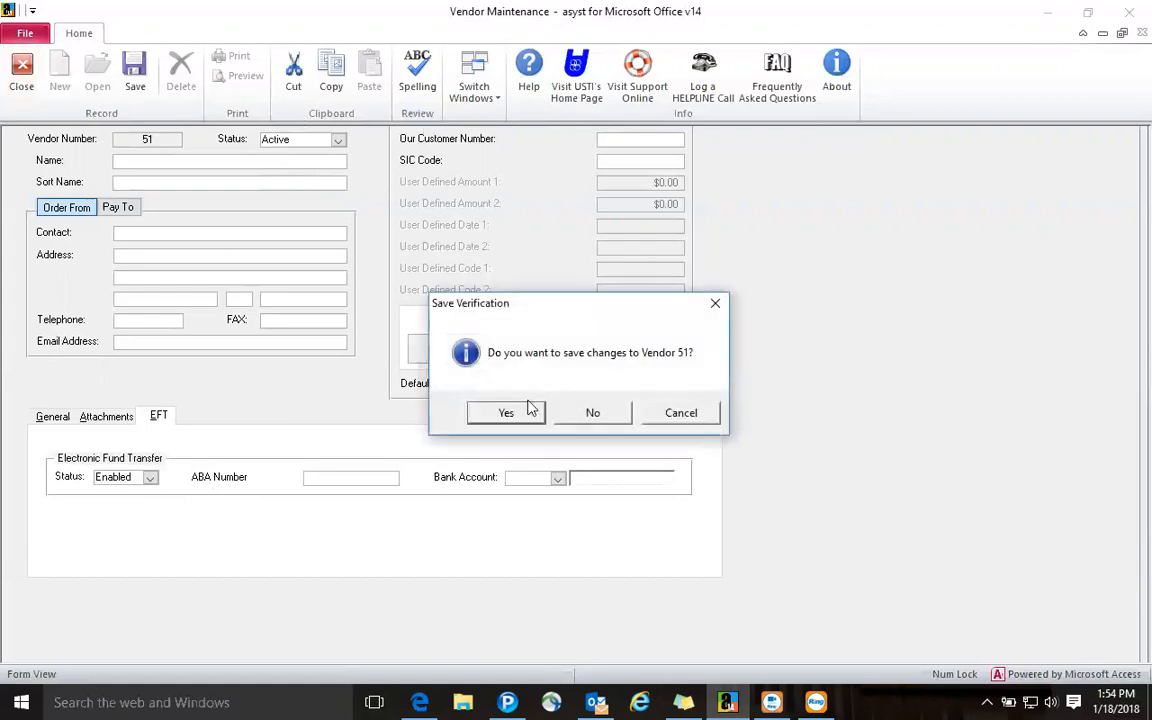
left_click(588, 414)
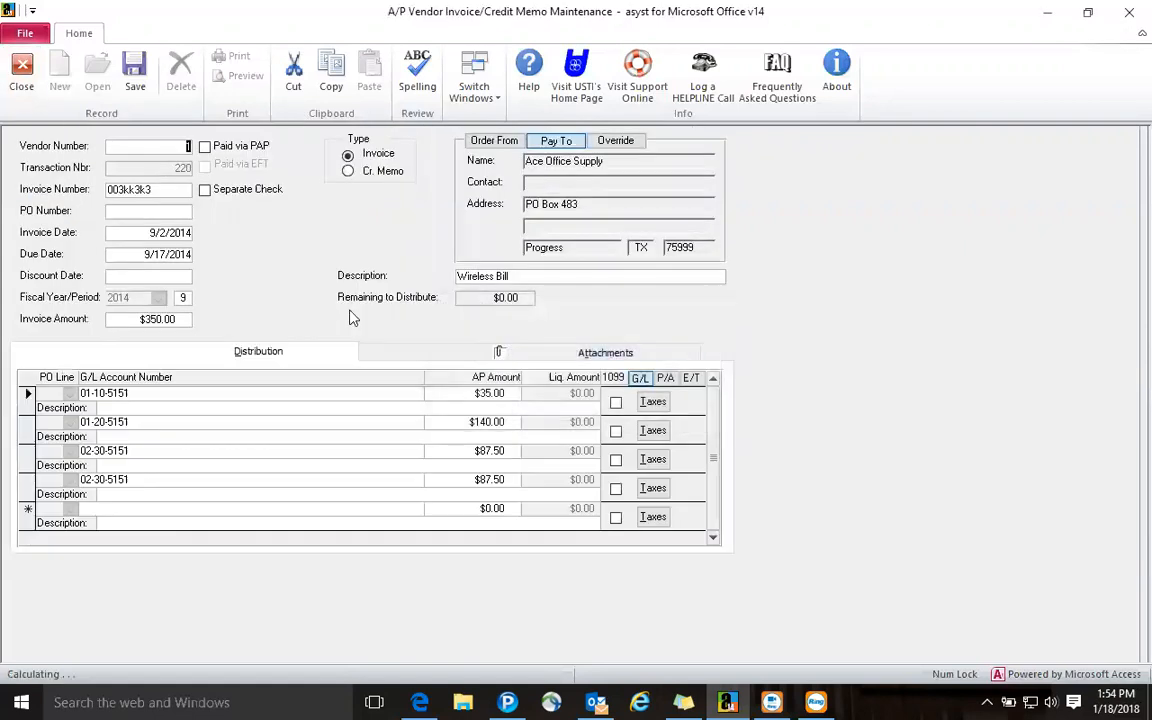
Demonstrate the Paid via PAP and Separate Check options on the Ace Office Supply invoice, clearing each one again
left_click(205, 148)
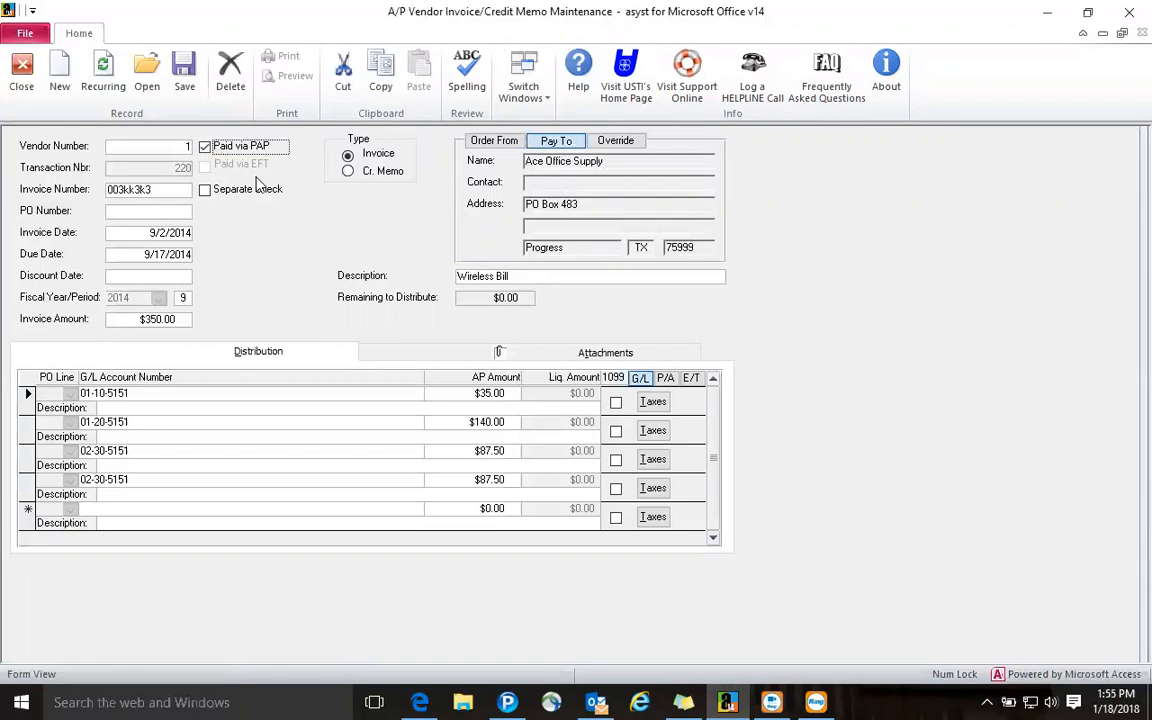
left_click(204, 147)
left_click(205, 190)
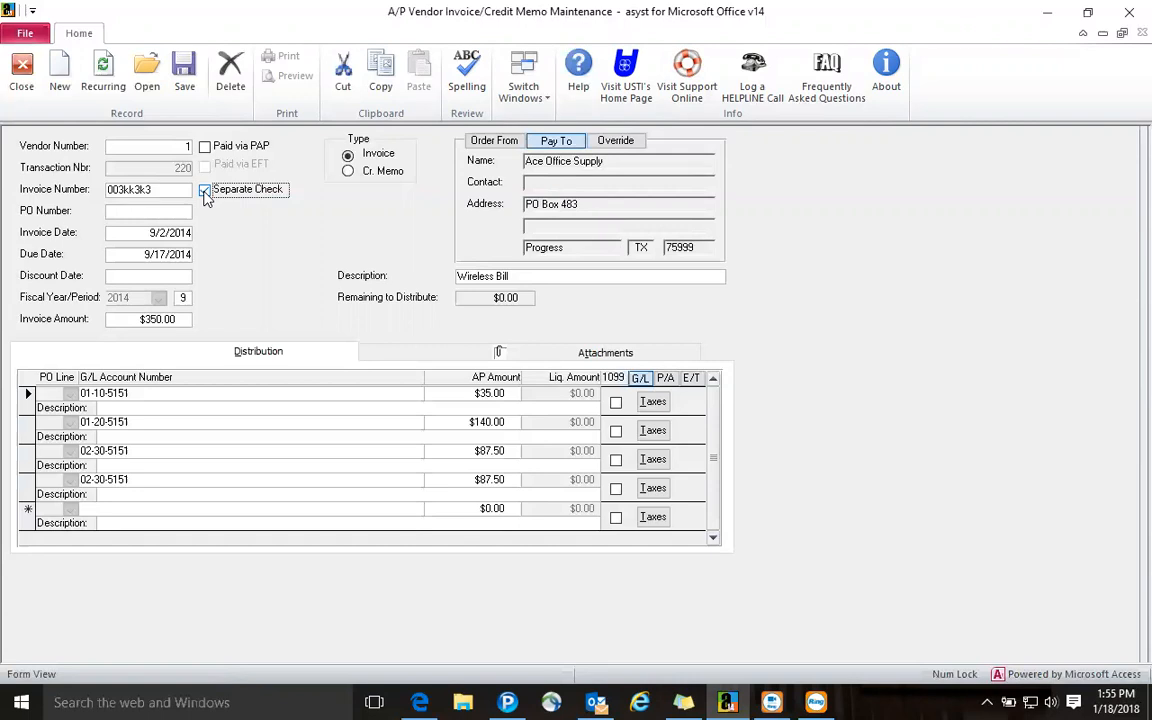
left_click(205, 191)
Review the invoice's amount, account distribution and attachments, and close the invoice maintenance
left_click_drag(134, 320, 189, 316)
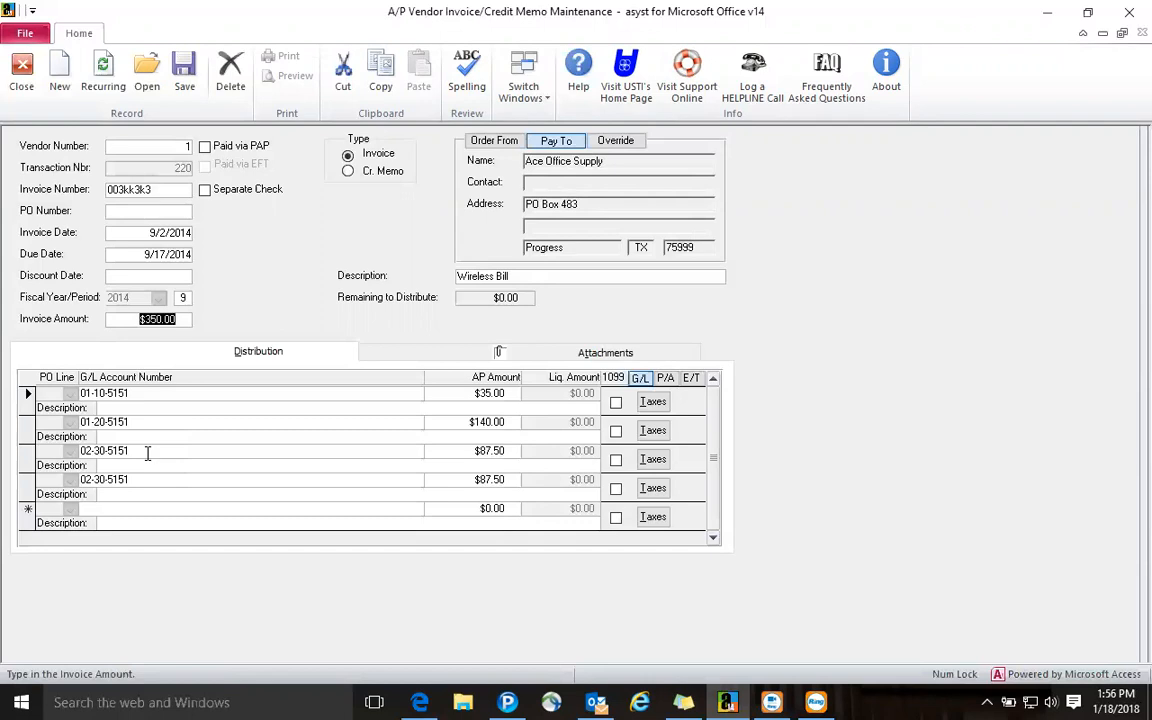
left_click(381, 394)
left_click(399, 357)
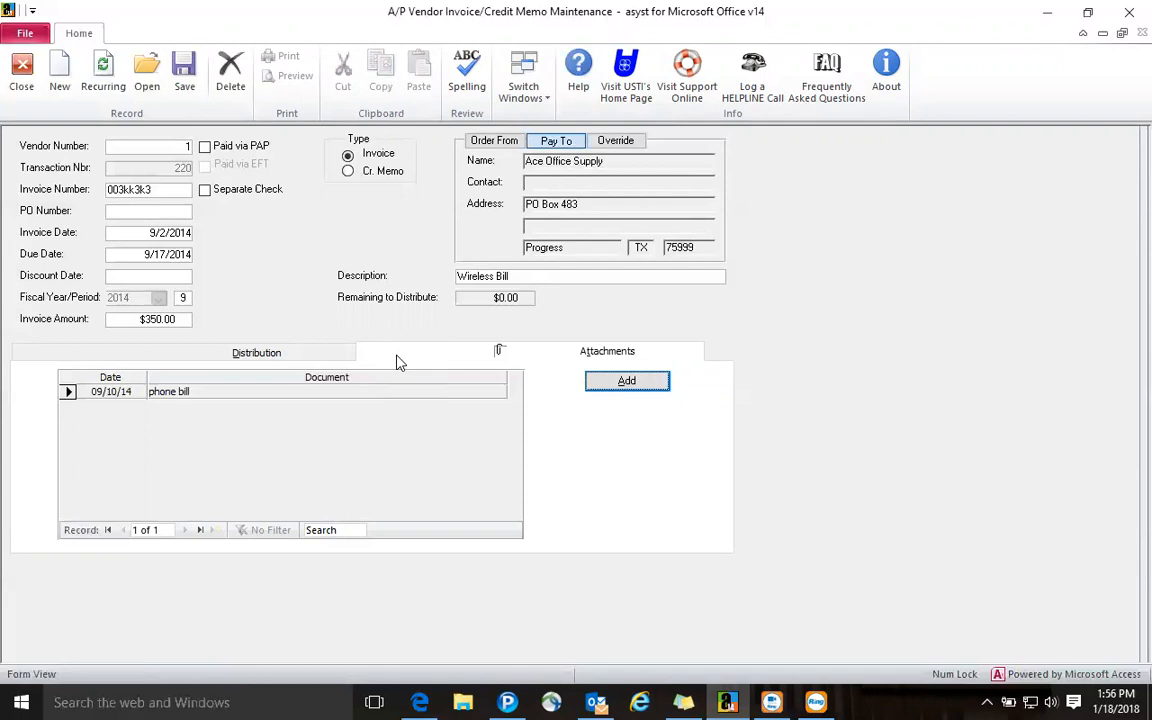
left_click(320, 354)
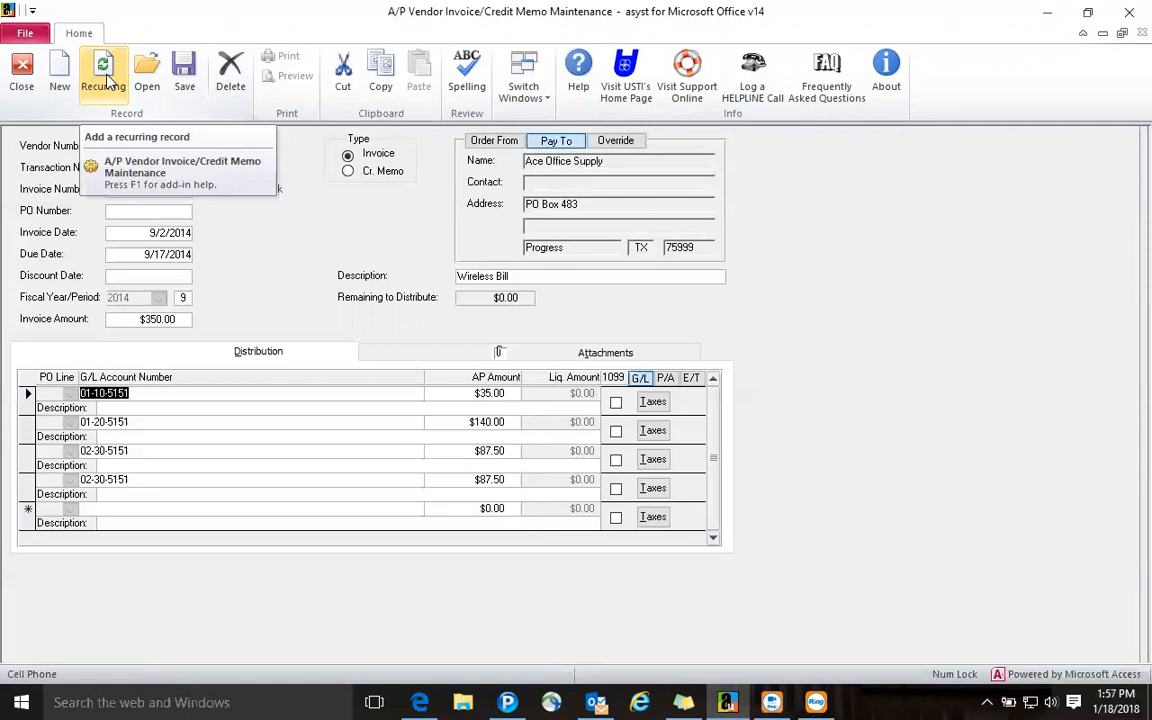
left_click(22, 87)
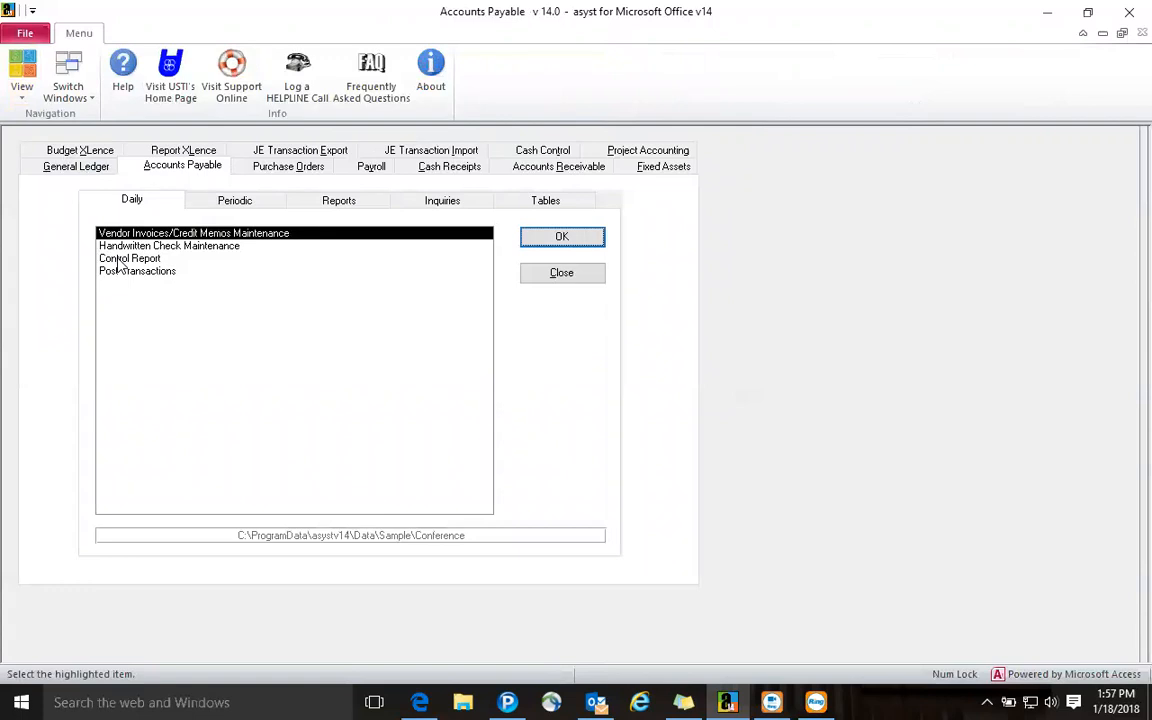
Preview the periodic Council Approval Report sorted by Fund, examine its invoices up close, and close the preview
left_click(218, 204)
left_click(200, 246)
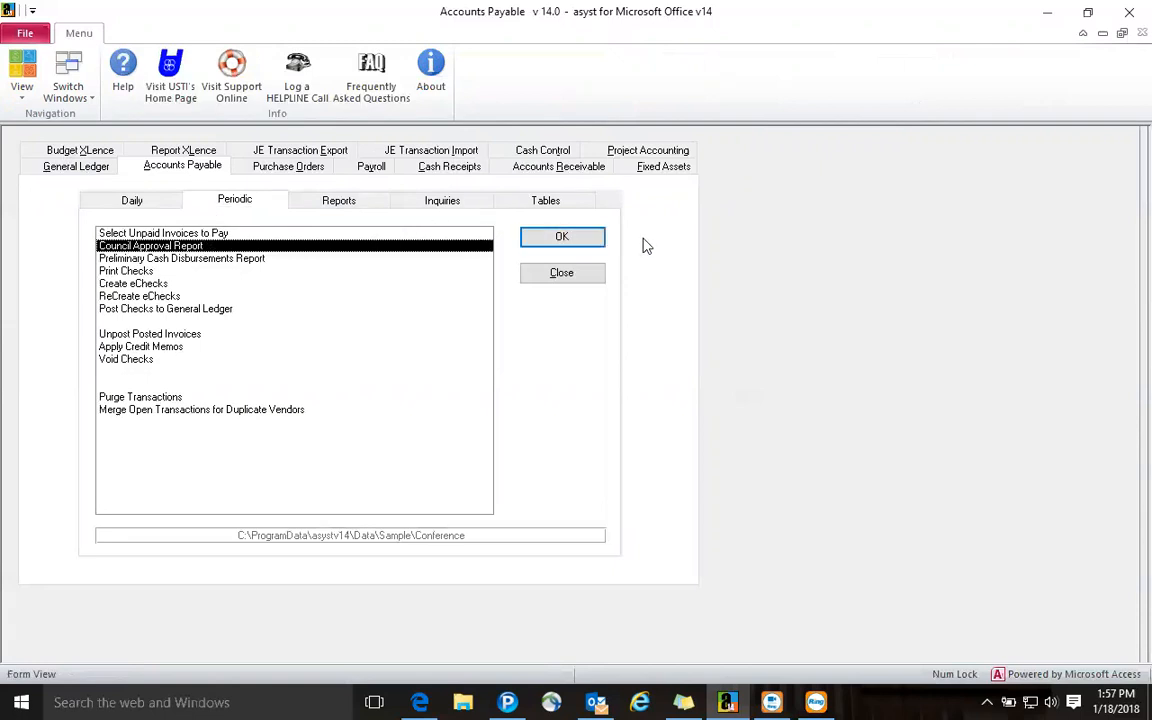
left_click(586, 240)
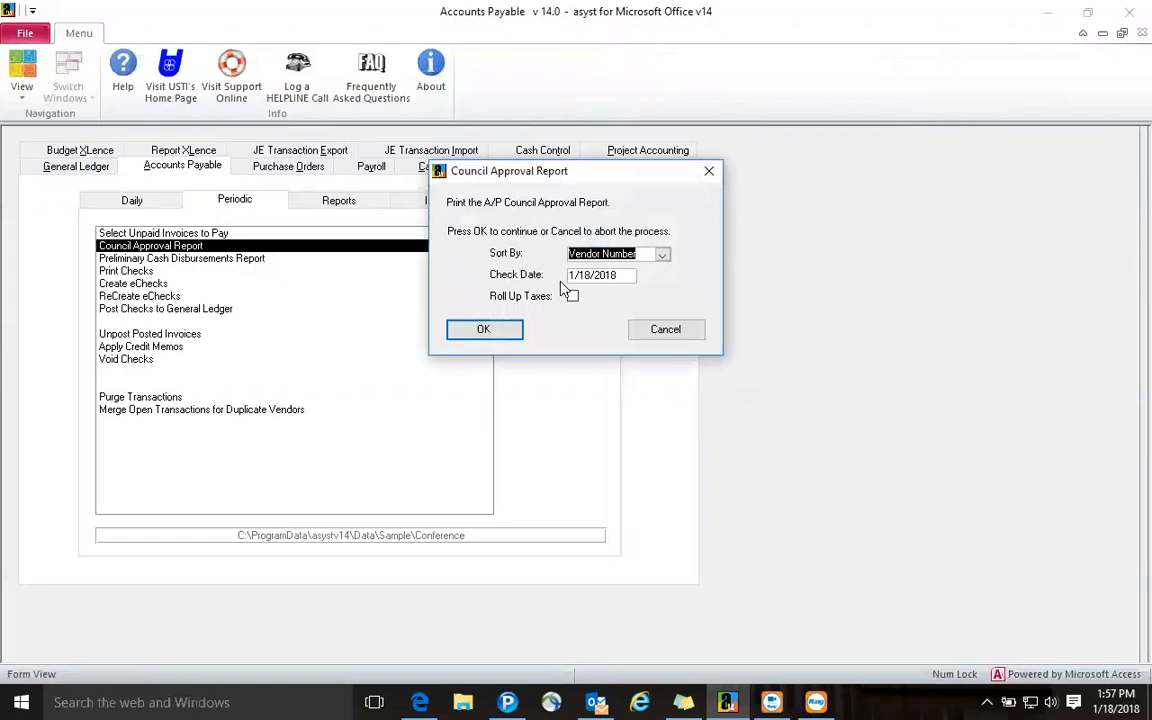
left_click(662, 256)
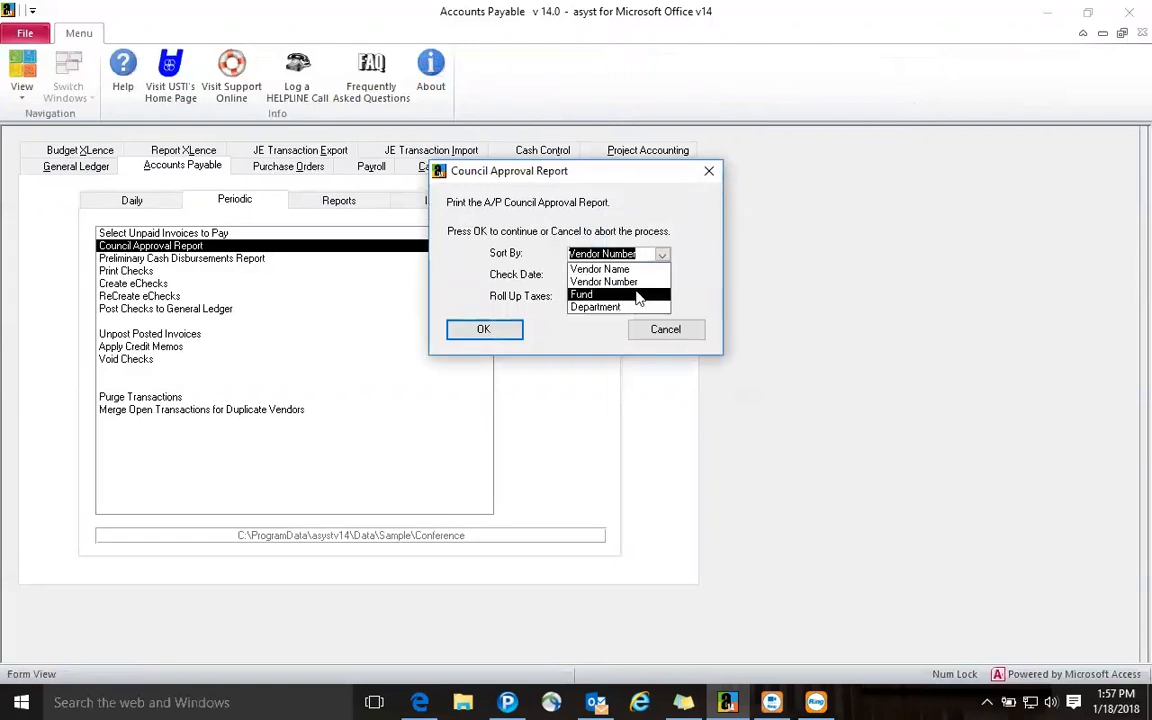
left_click(588, 294)
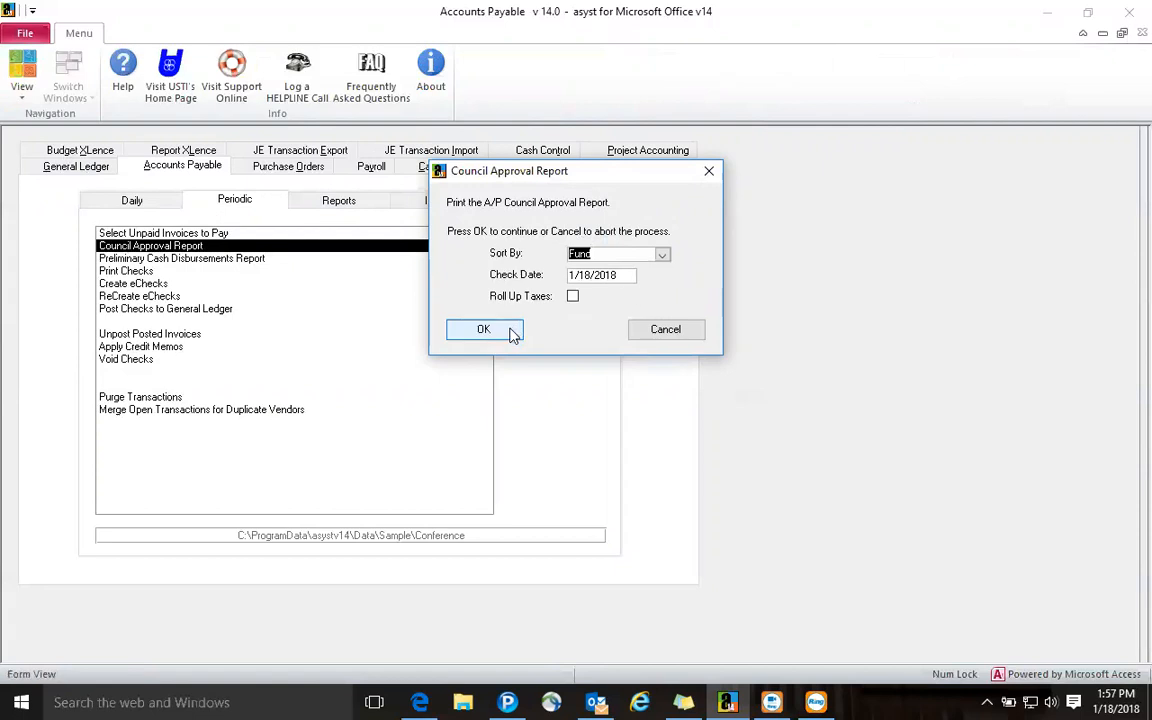
left_click(492, 338)
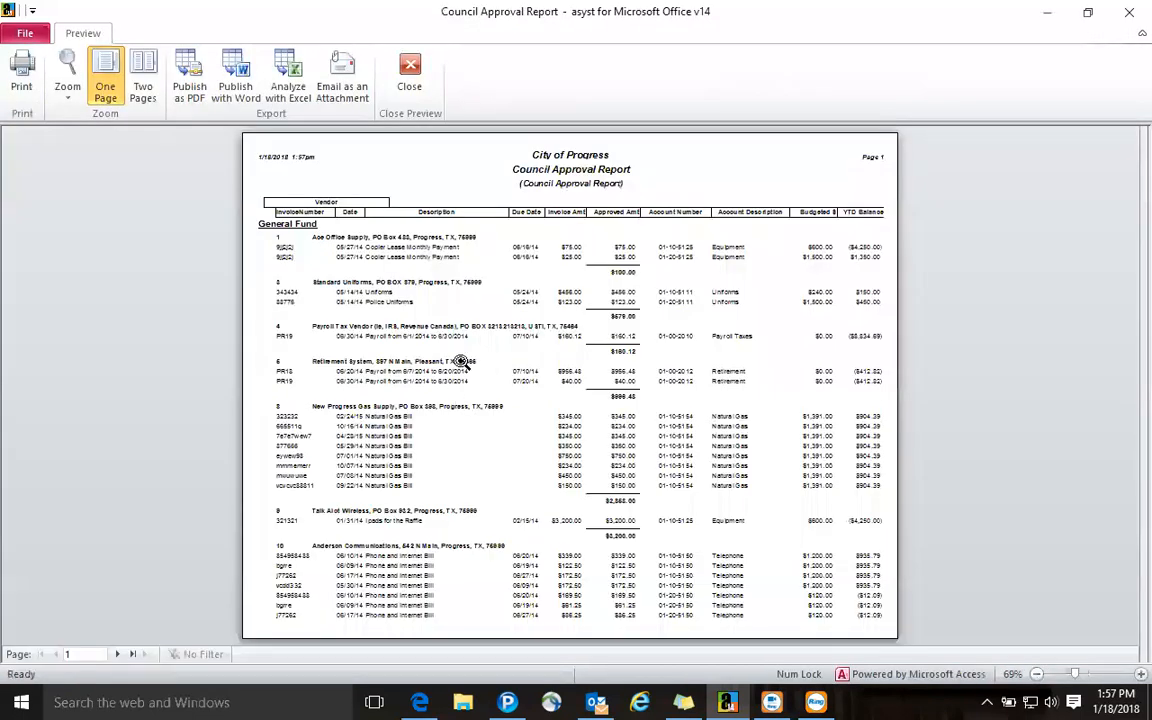
left_click(465, 347)
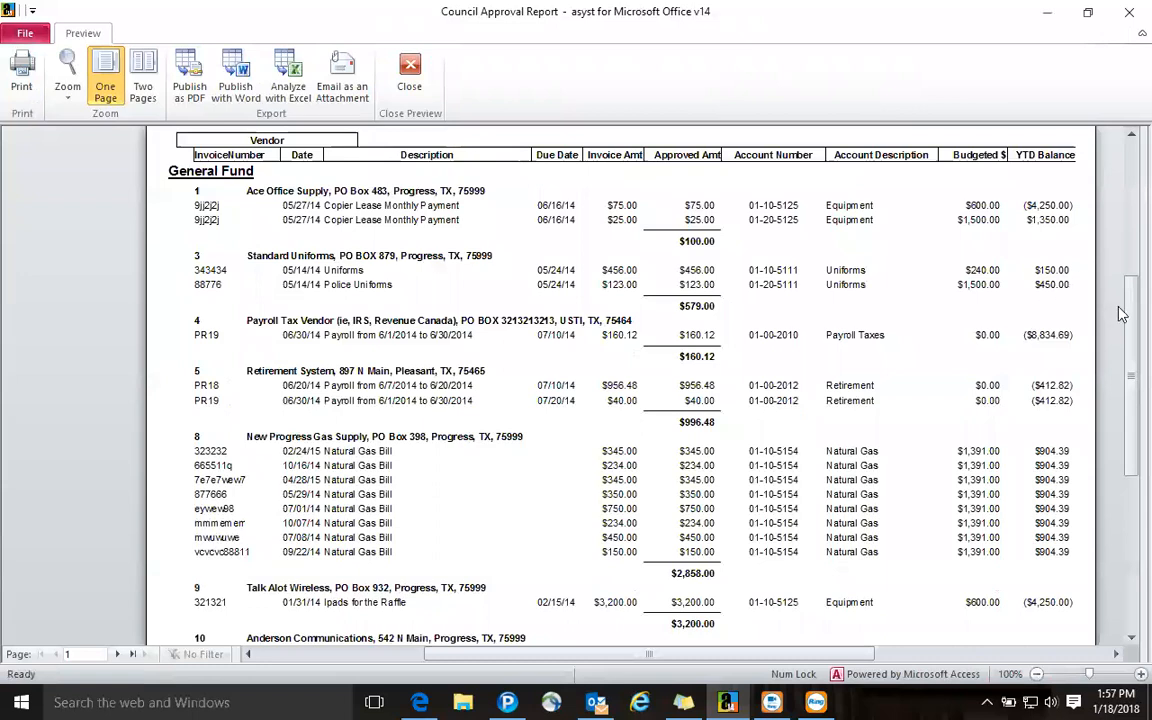
scroll(1126, 287, "up", 2)
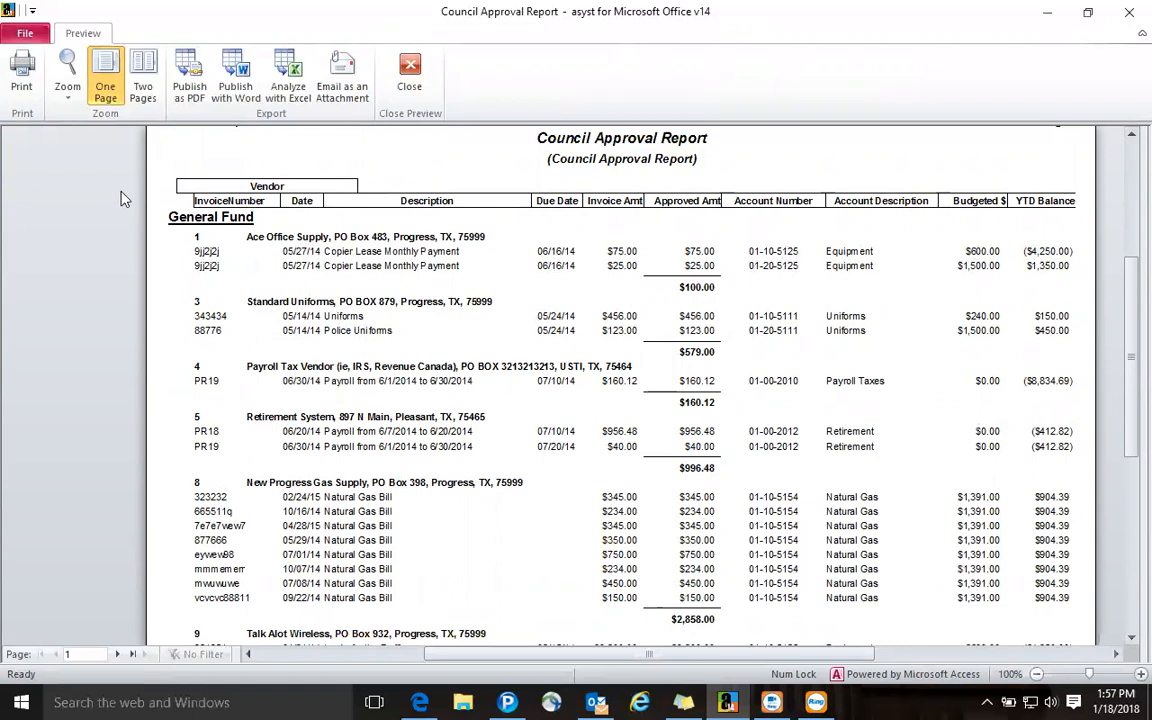
left_click(406, 80)
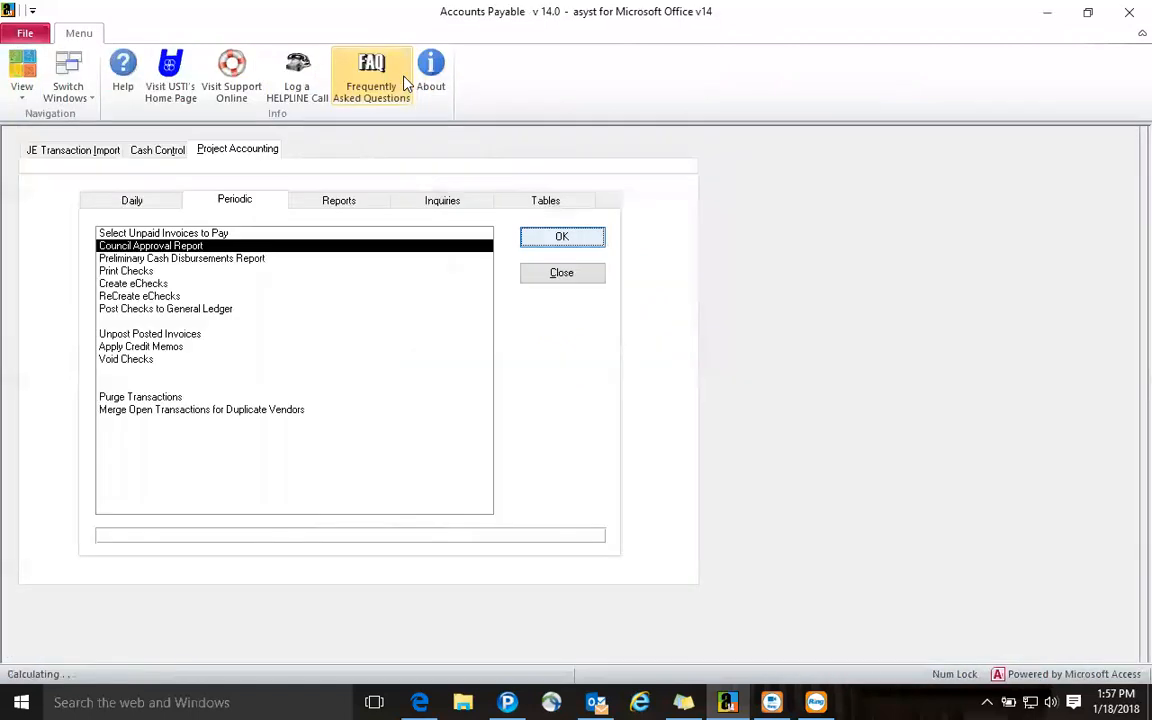
Open the selection of unpaid invoices to pay, confirming the backup, and deselect Apex Lumber's $15,250.00 invoice
left_click(138, 235)
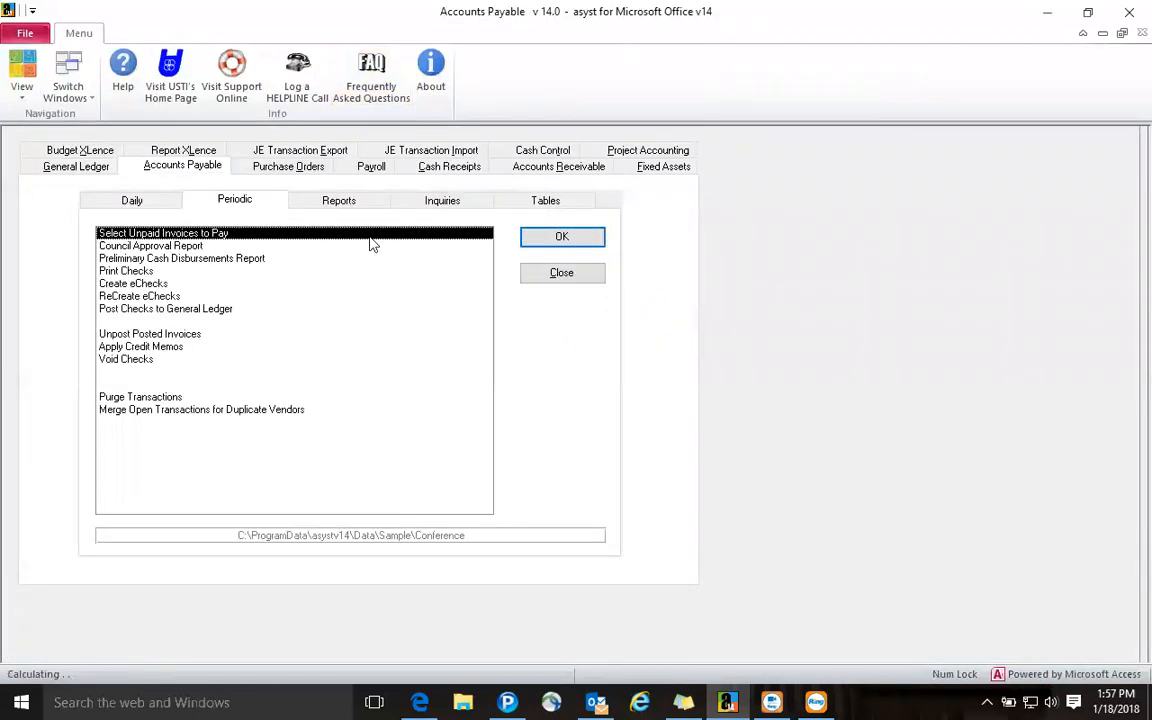
left_click(531, 238)
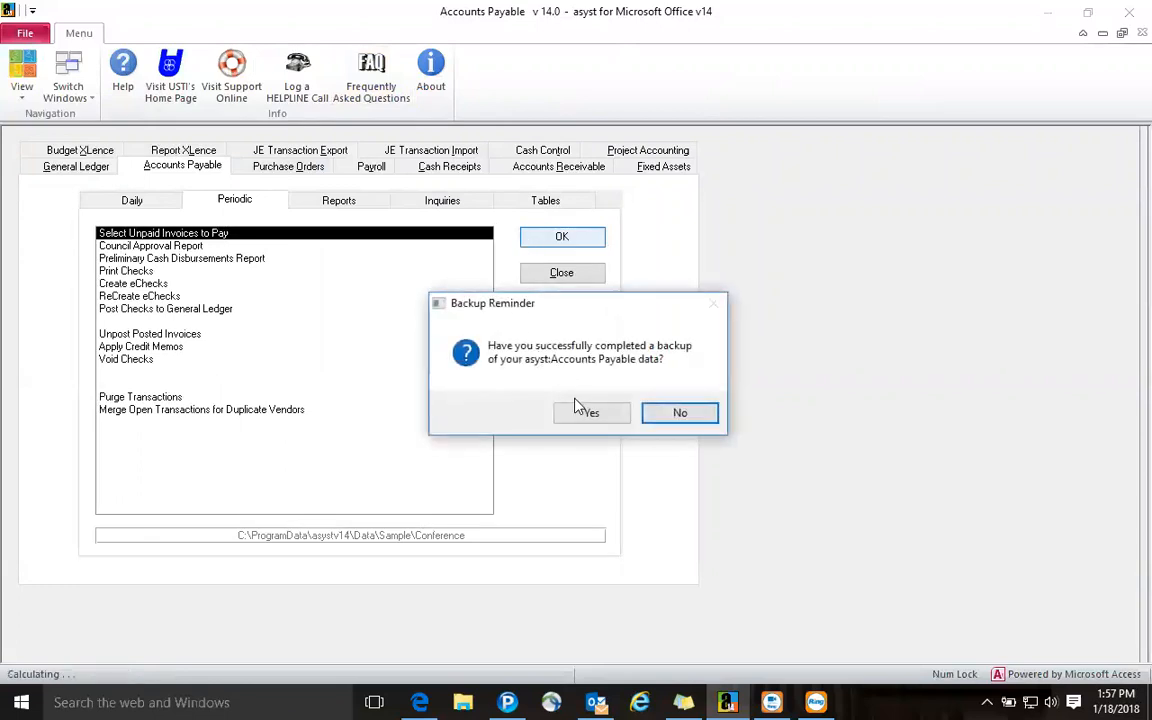
left_click(588, 413)
left_click(452, 296)
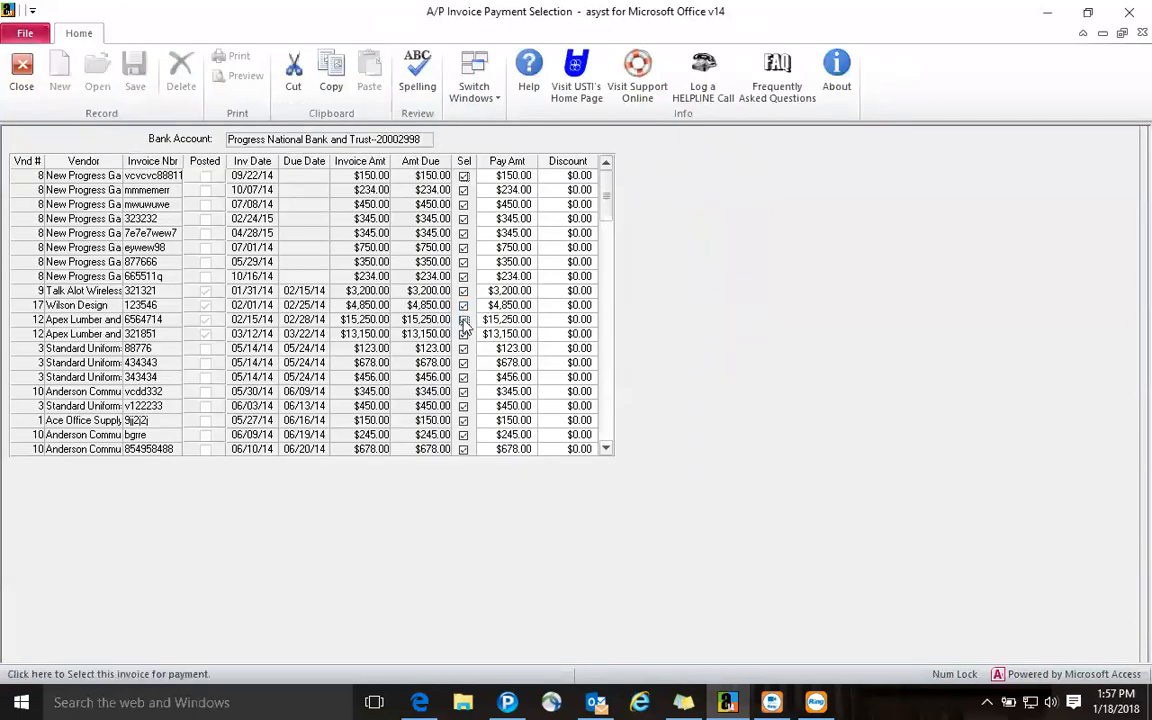
left_click(464, 321)
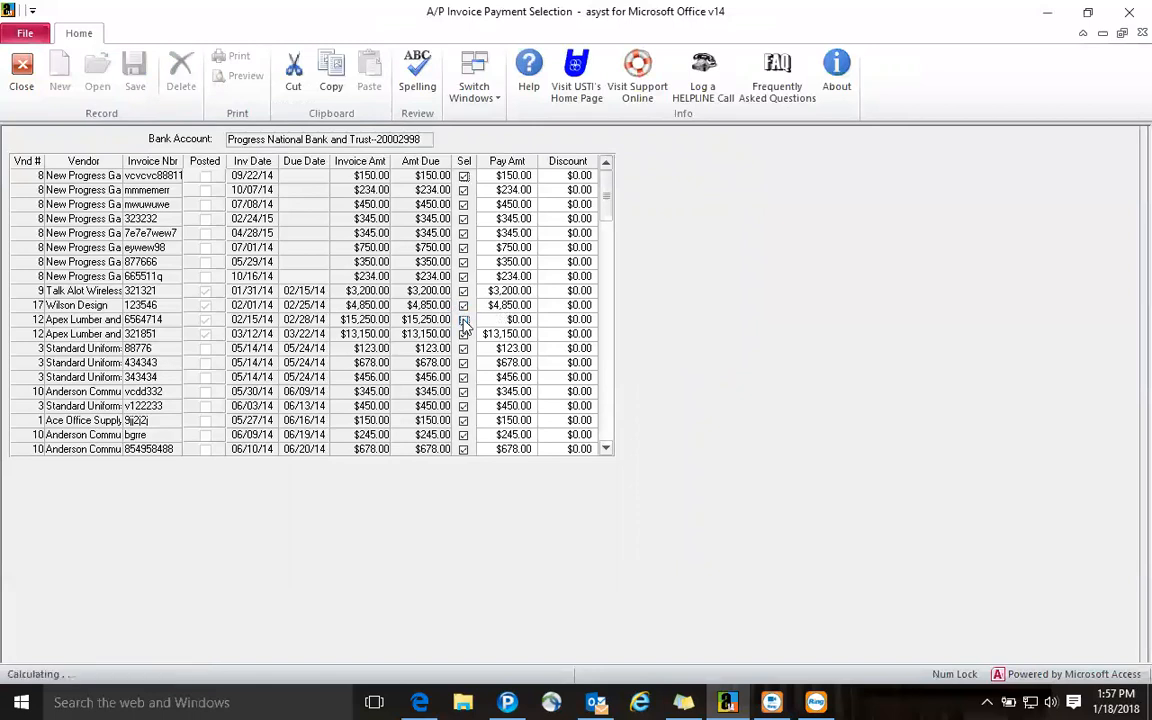
Highlight the pay amount of Apex Lumber's 03/12/14 invoice, and close the payment selection
left_click(485, 335)
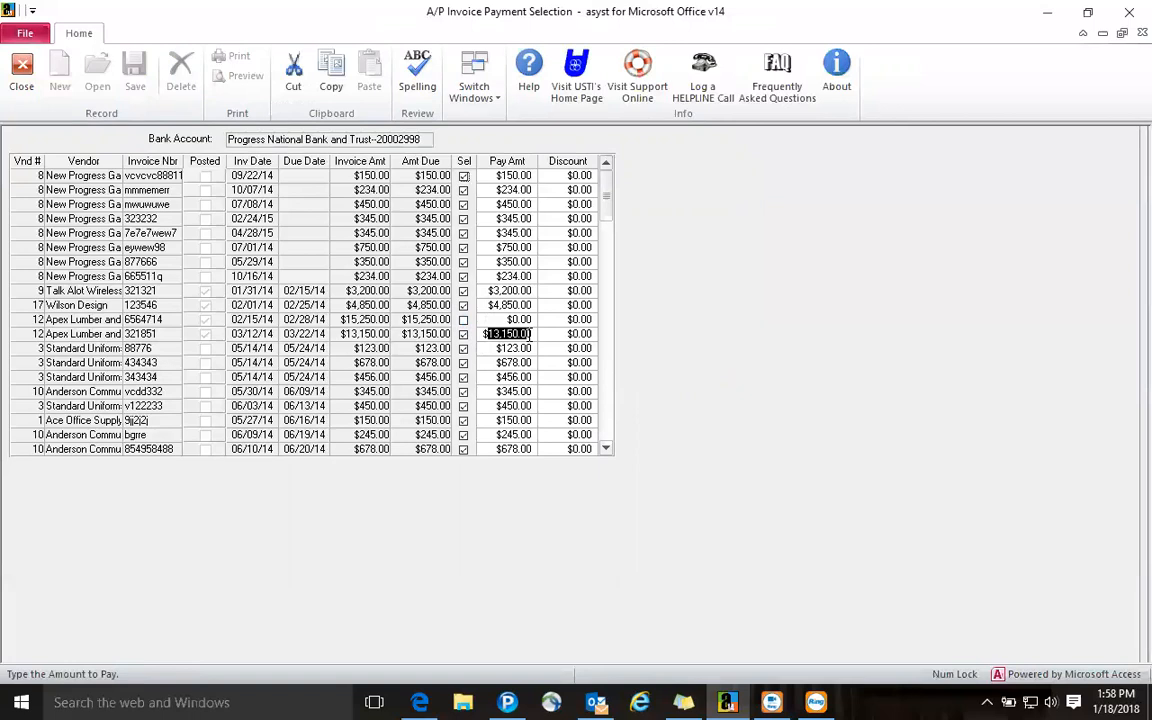
left_click(21, 77)
left_click(643, 425)
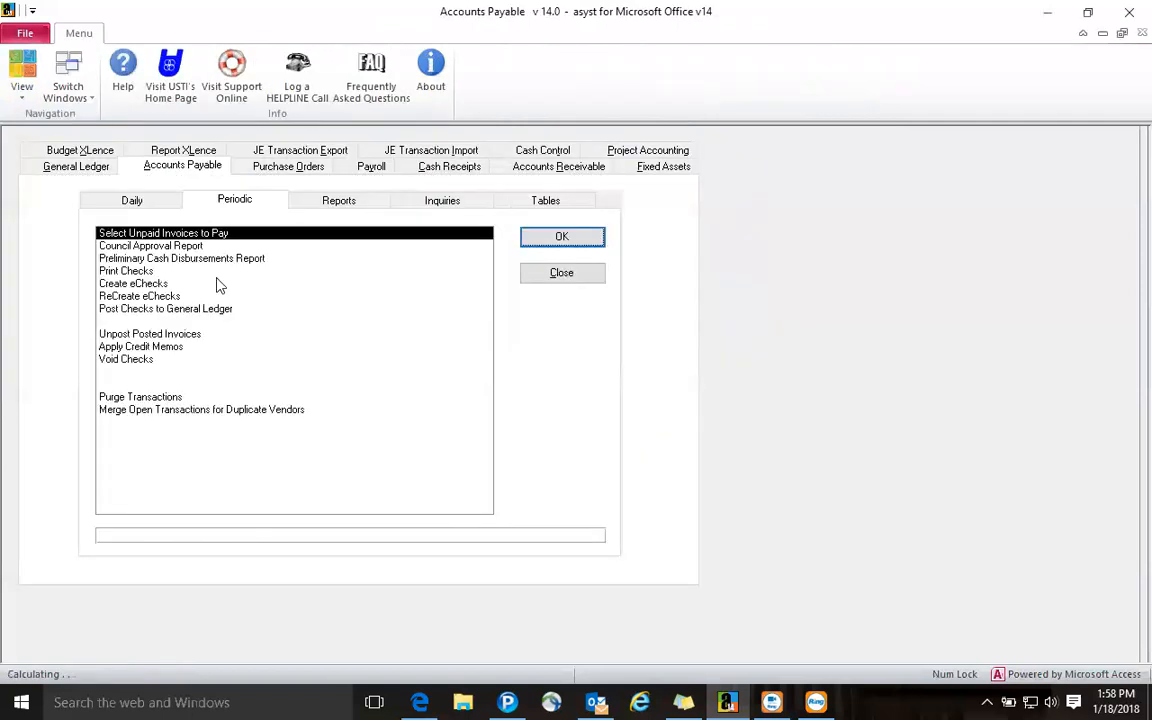
Highlight the periodic Preliminary Cash Disbursements Report, Print Checks and Create eChecks entries one after another
left_click(199, 258)
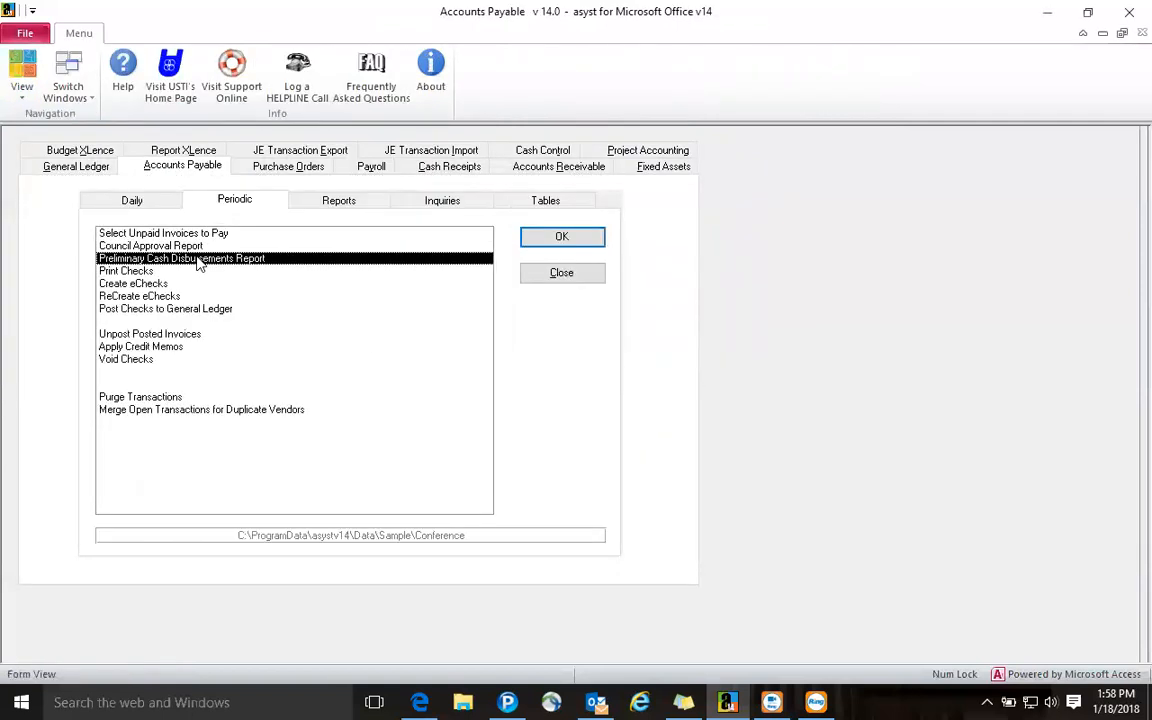
left_click(182, 272)
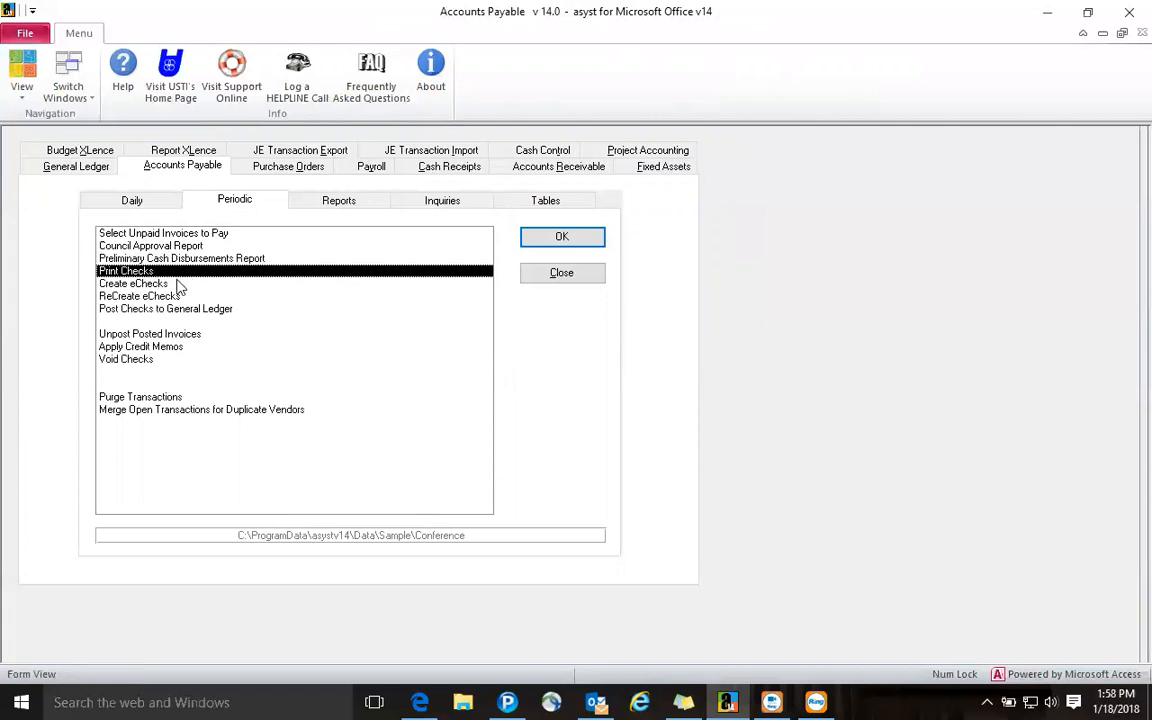
left_click(177, 284)
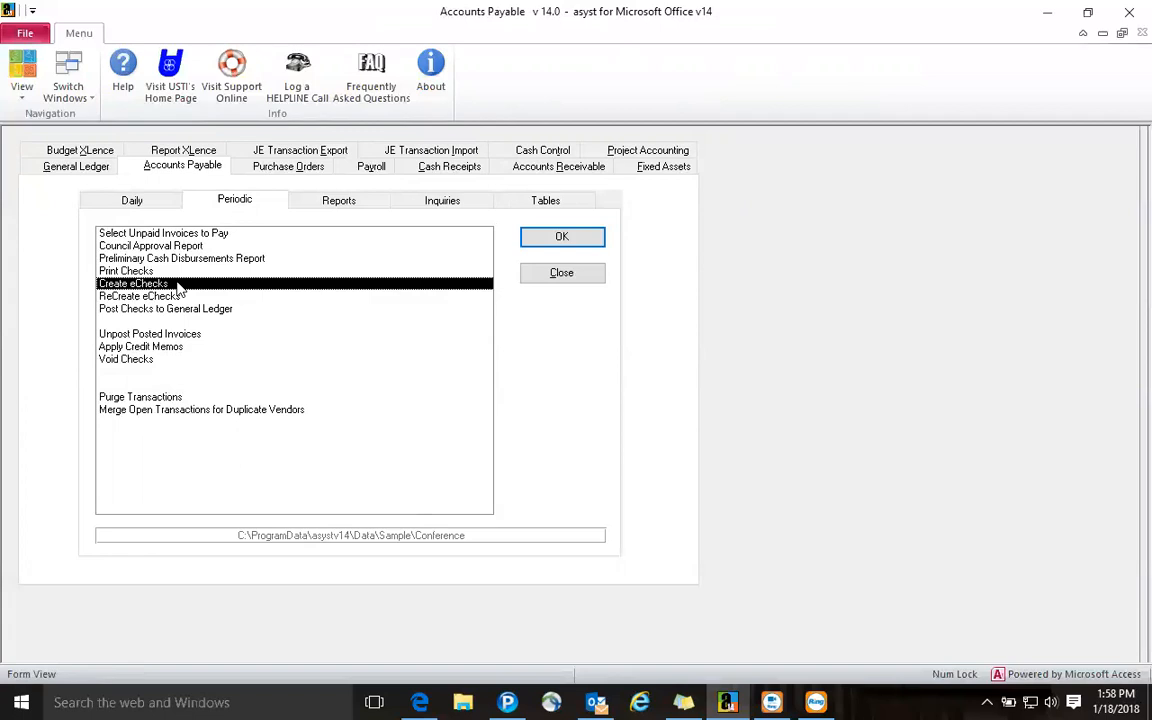
Open Void Checks, confirming the backup, search all Accounts Payable checks and load Ace Office Supply's $150.00 check dated 1/15/2014
left_click(128, 358)
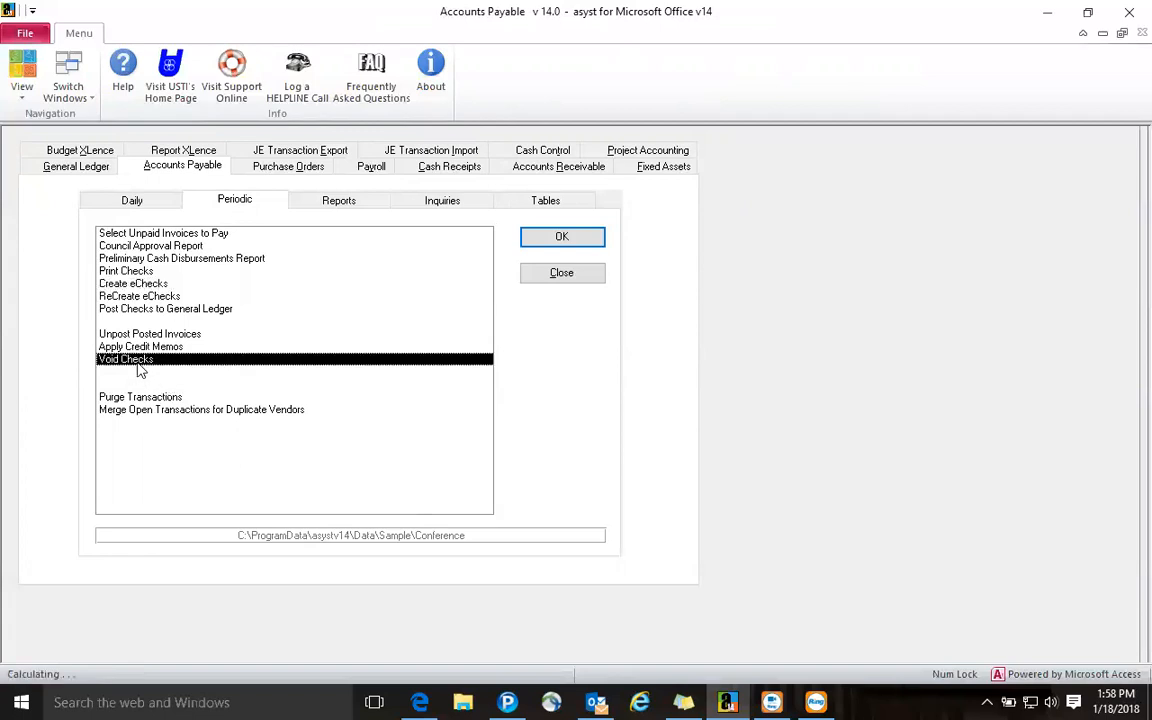
left_click(550, 240)
left_click(584, 414)
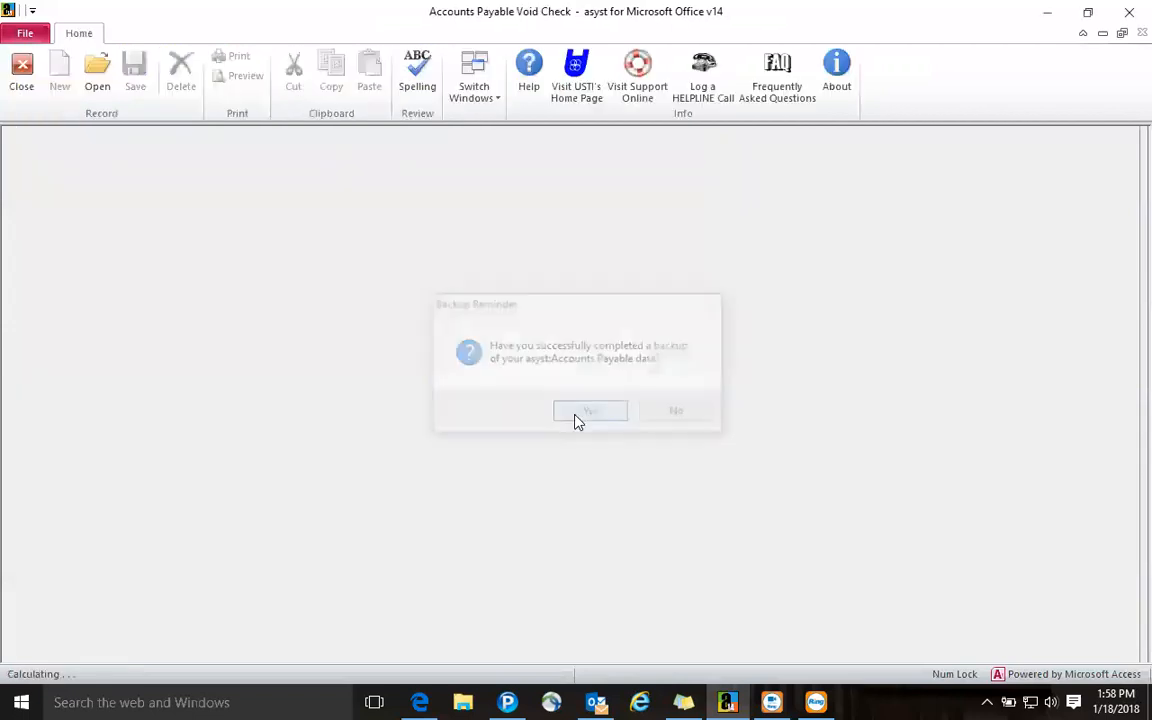
left_click(104, 90)
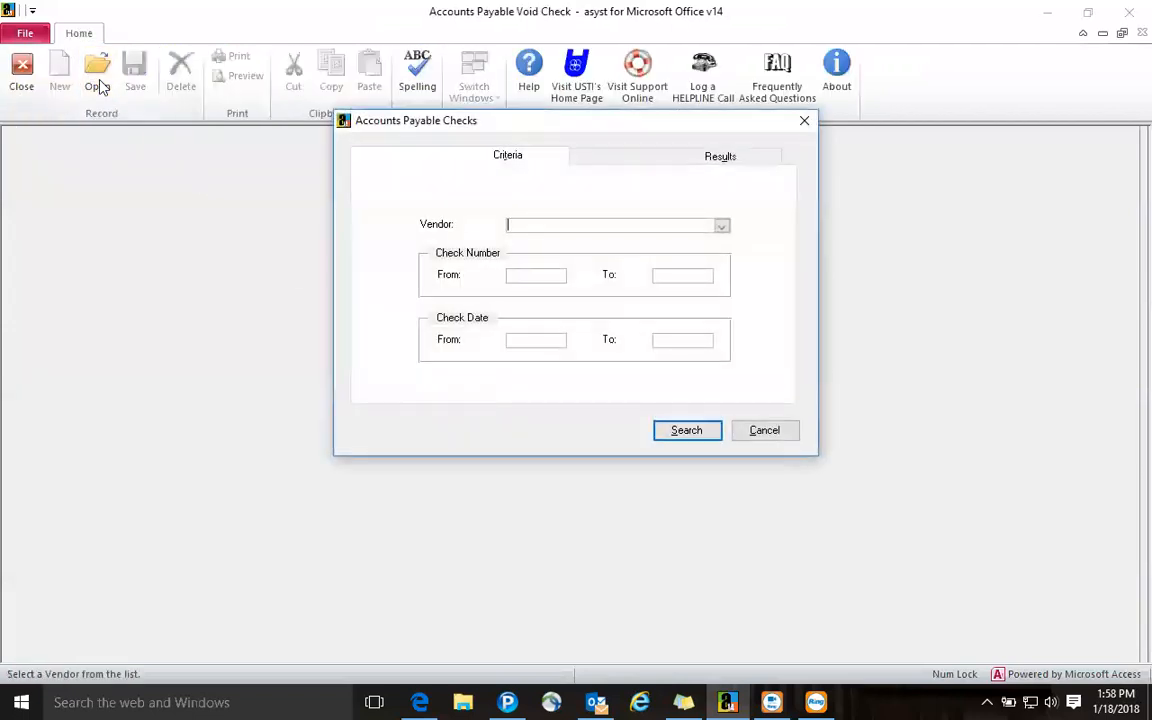
left_click(680, 434)
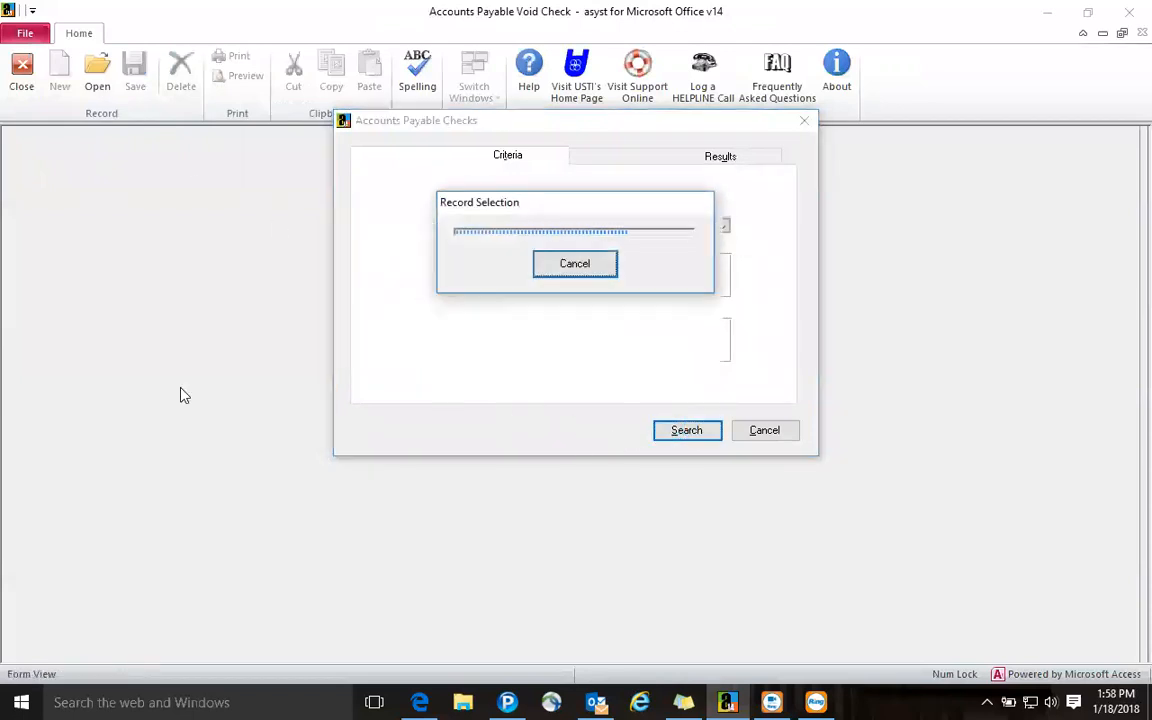
left_click(762, 188)
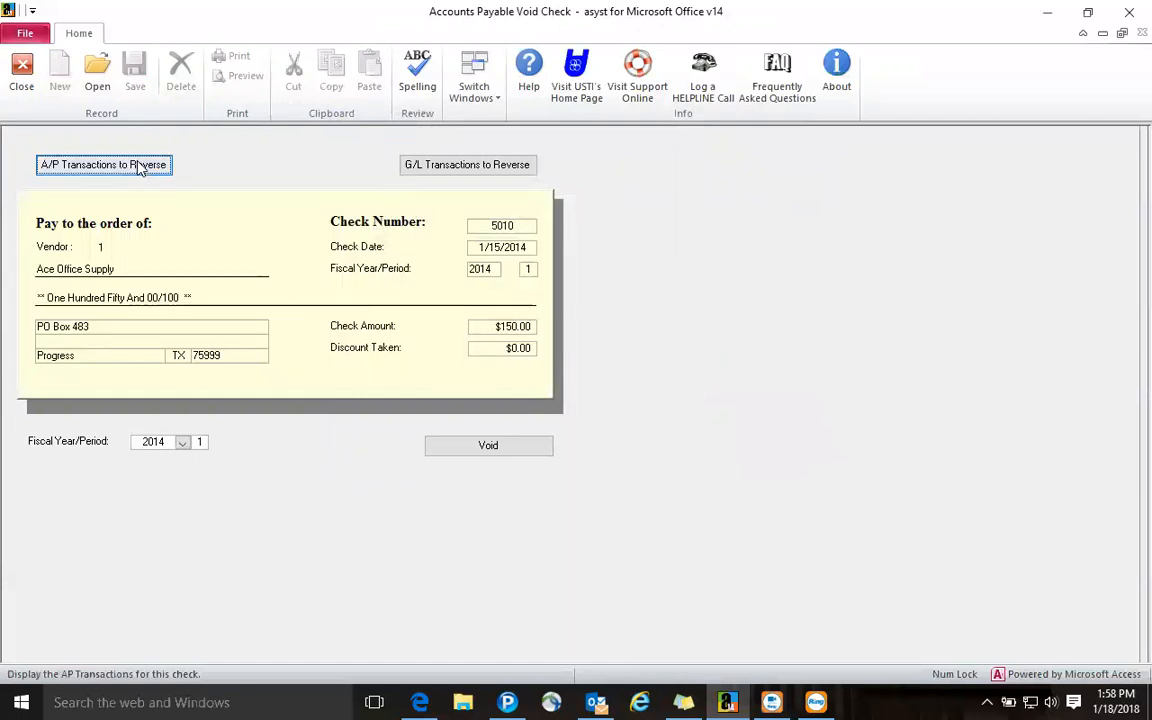
View the G/L transactions to reverse for the Ace Office Supply check, and close the void screen without voiding it
left_click(423, 166)
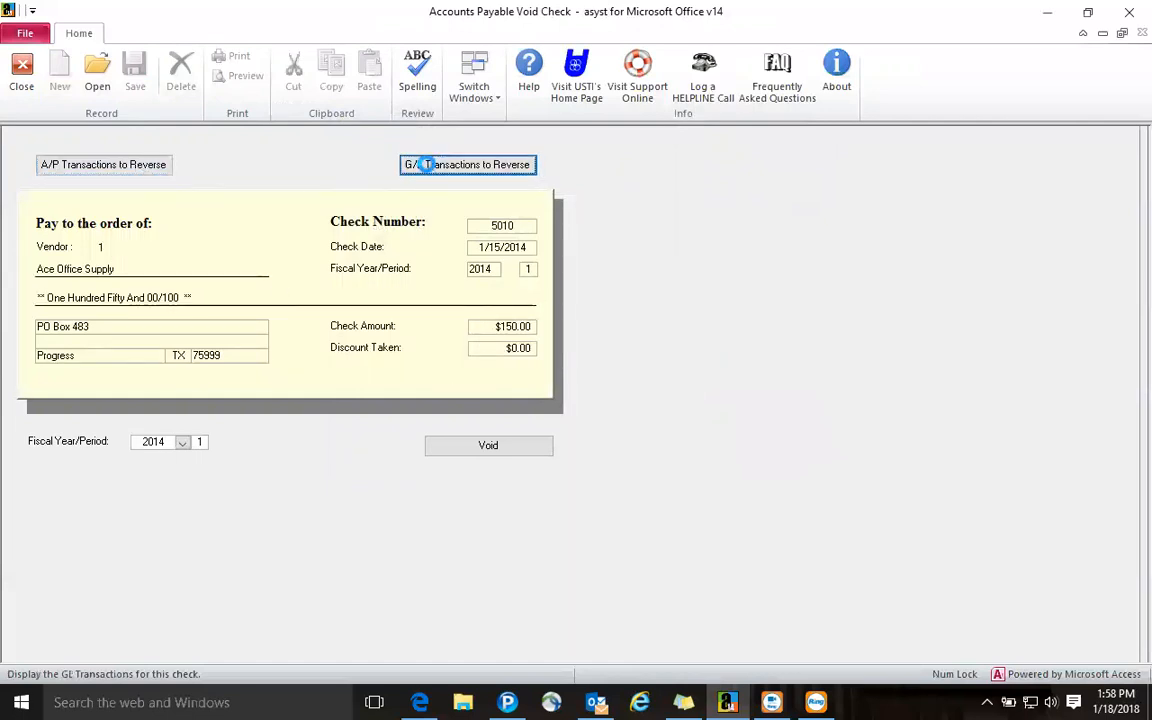
left_click(566, 445)
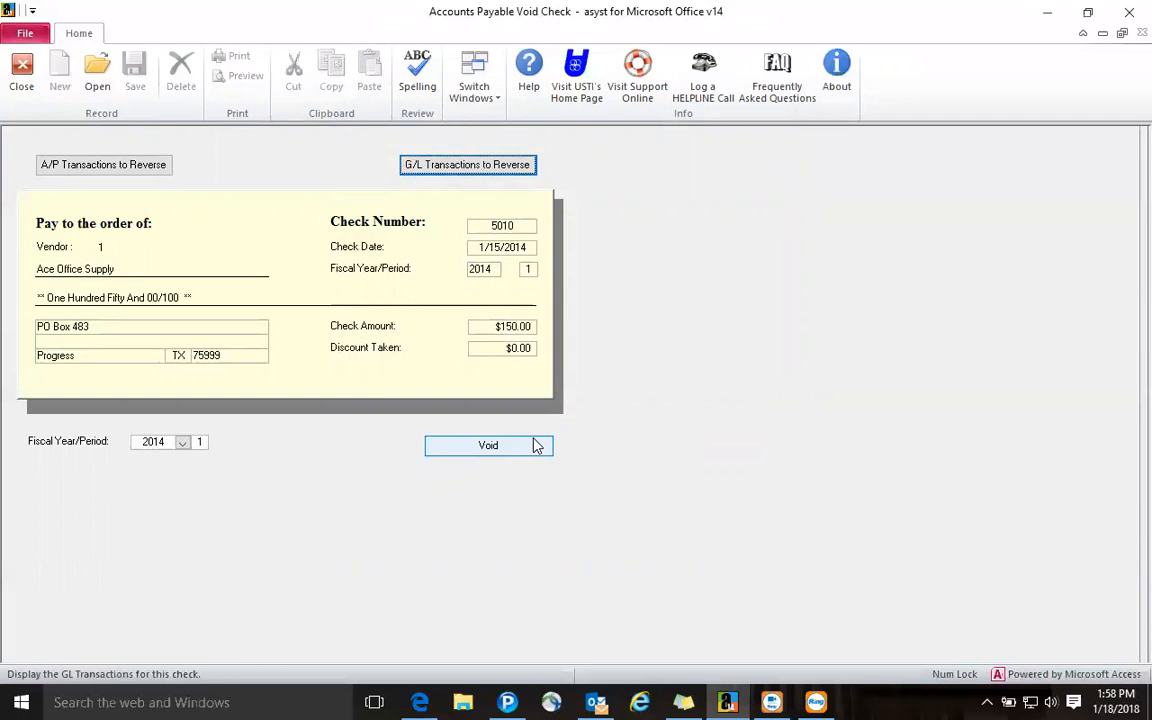
left_click(21, 70)
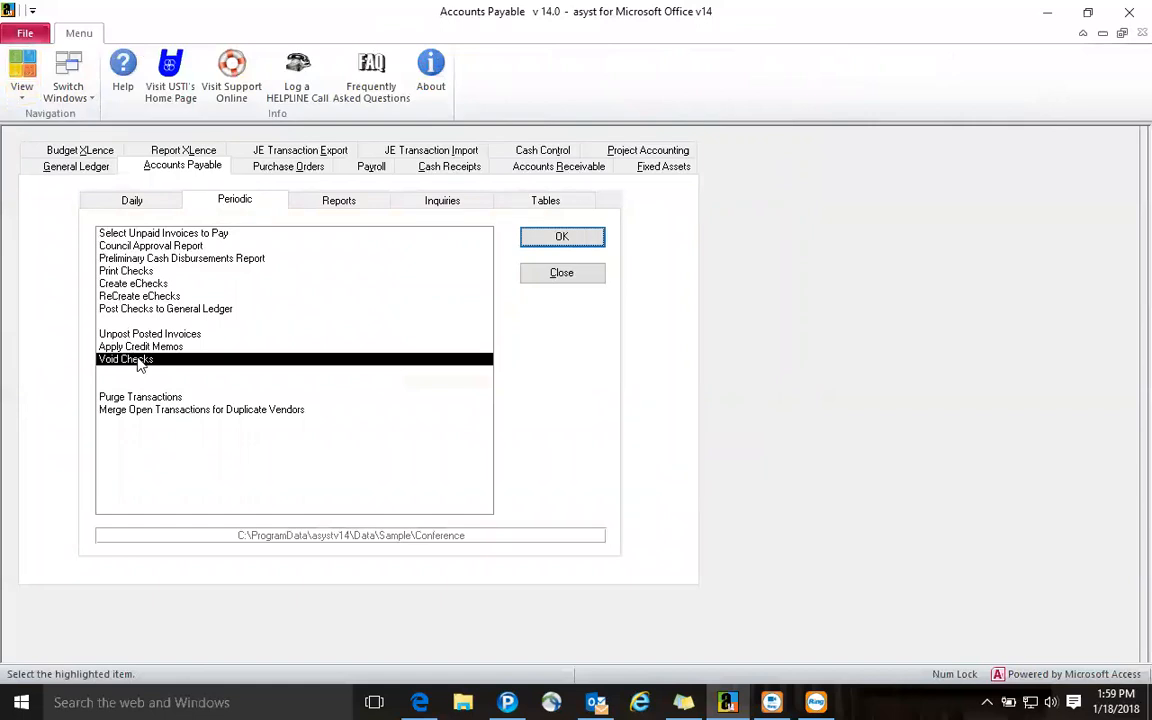
Look over the Accounts Payable reports, and open the Check Drill Down inquiry for Ace Office Supply, looking up vendors by "a"
left_click(295, 200)
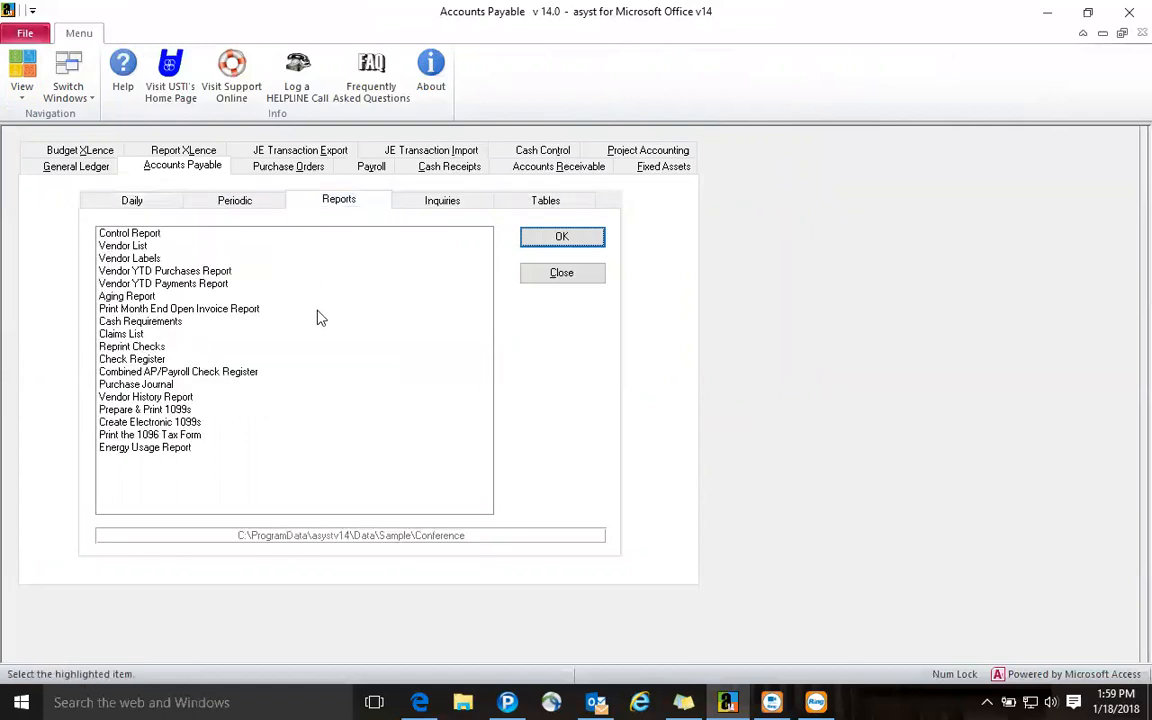
left_click(428, 205)
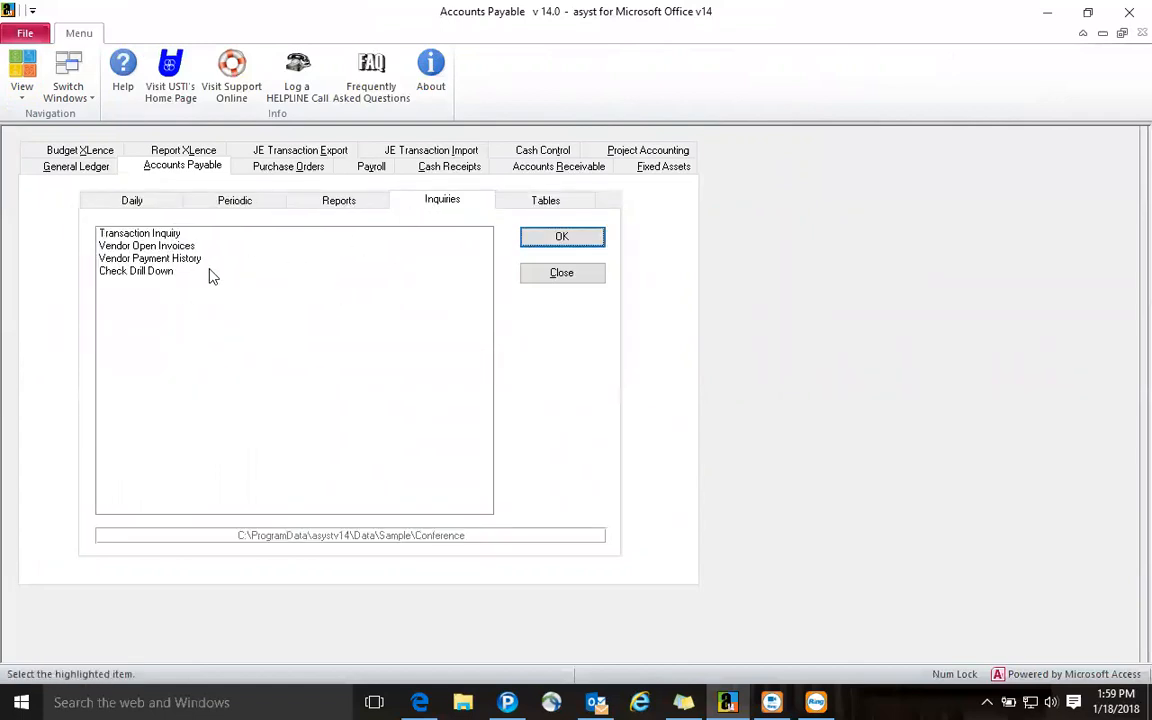
left_click(176, 272)
left_click(528, 242)
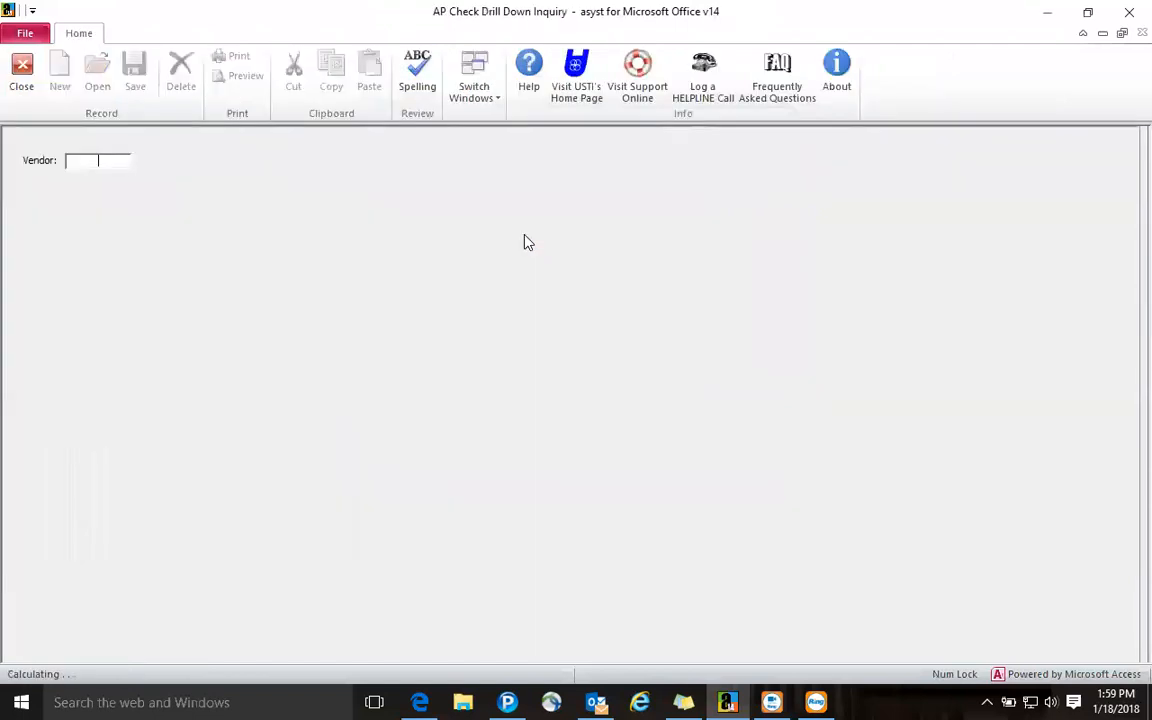
right_click(98, 160)
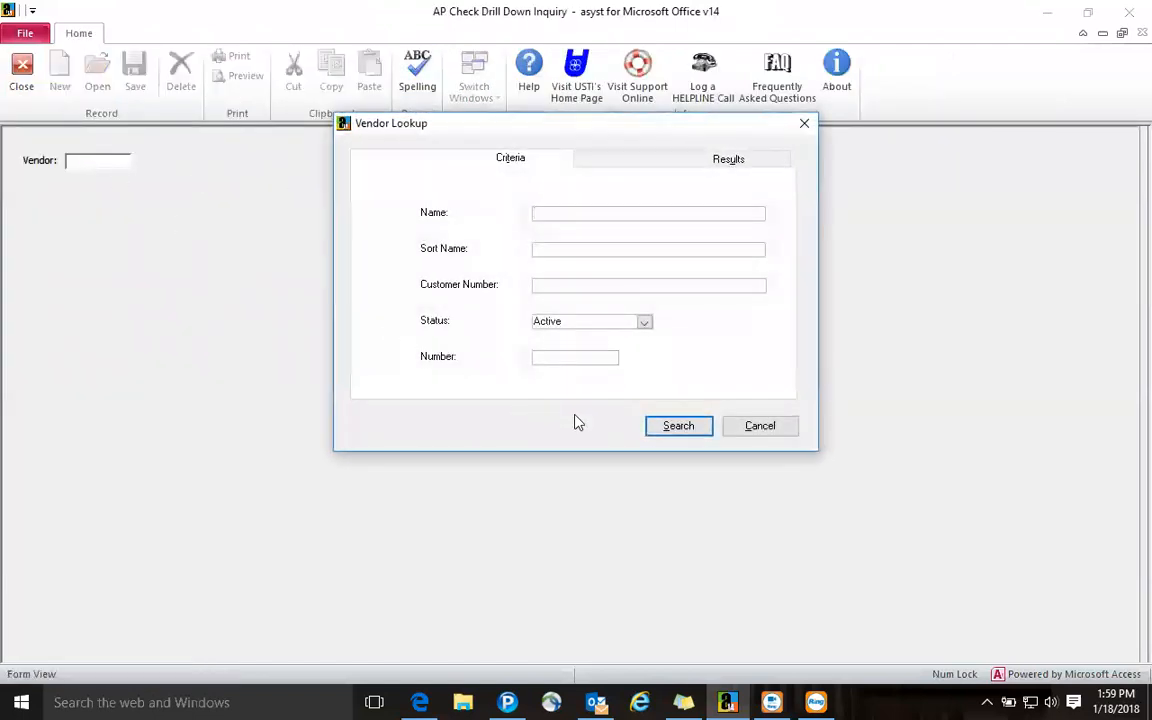
type("a")
left_click(666, 427)
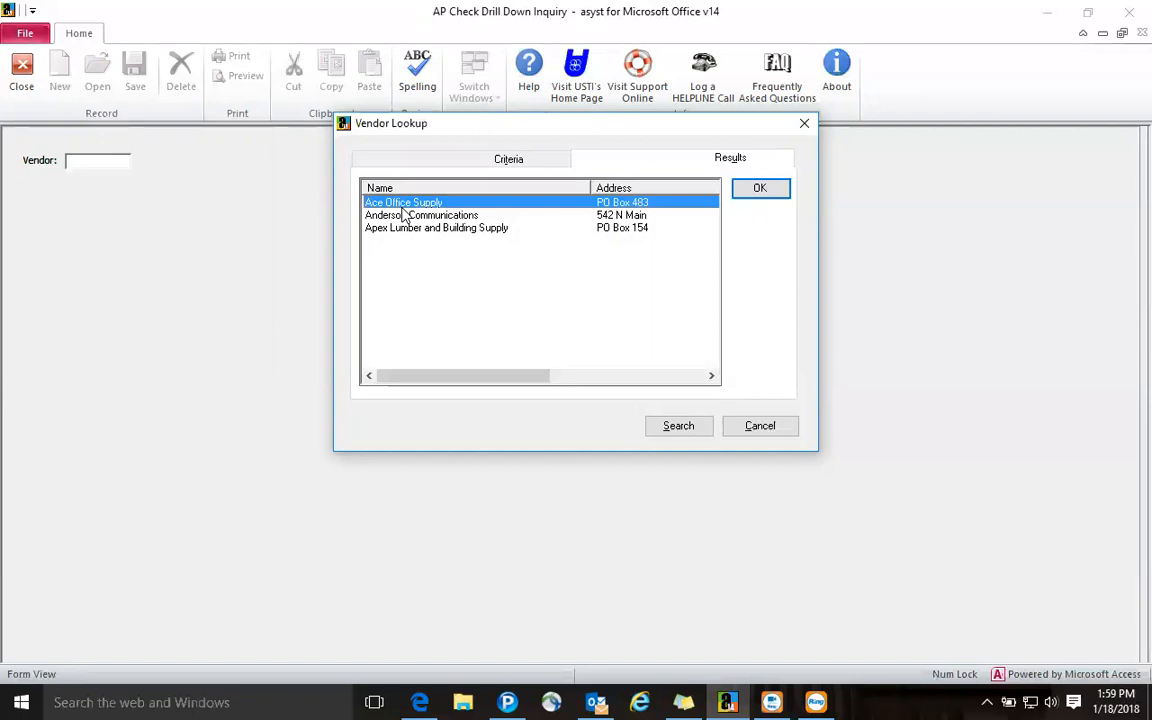
left_click(745, 190)
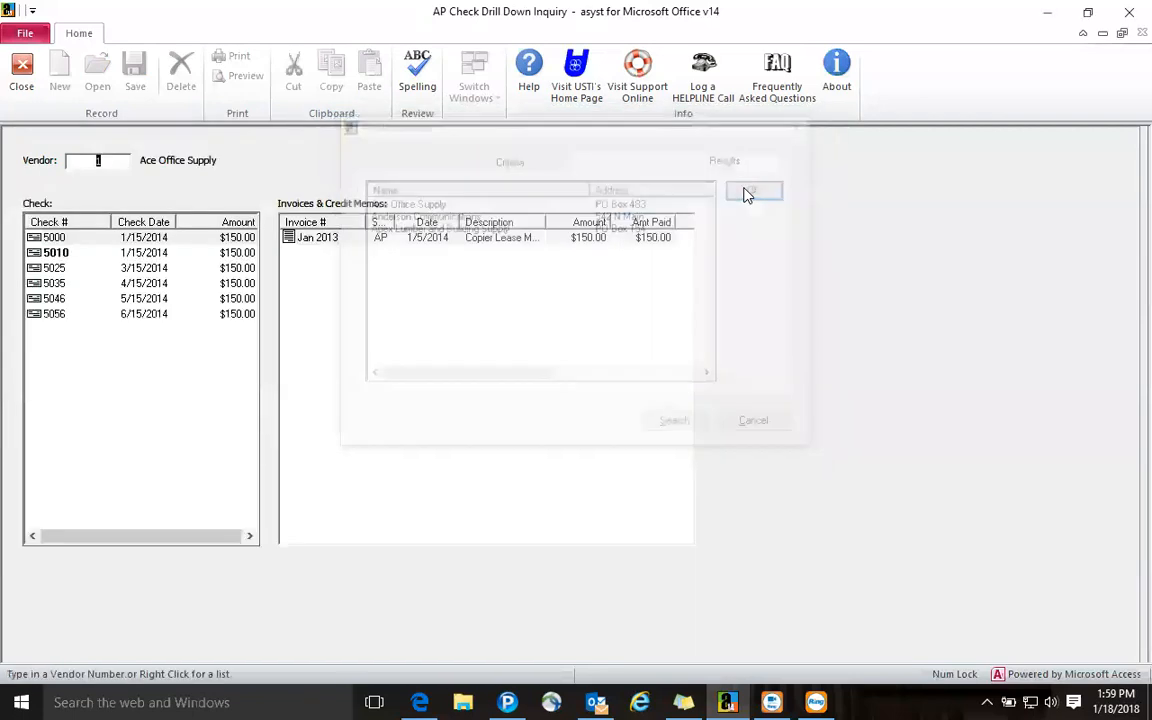
Drill into the Jan 2013 invoice to review its distribution and attachments, and close the transaction and check inquiries
left_click(297, 244)
double_click(297, 244)
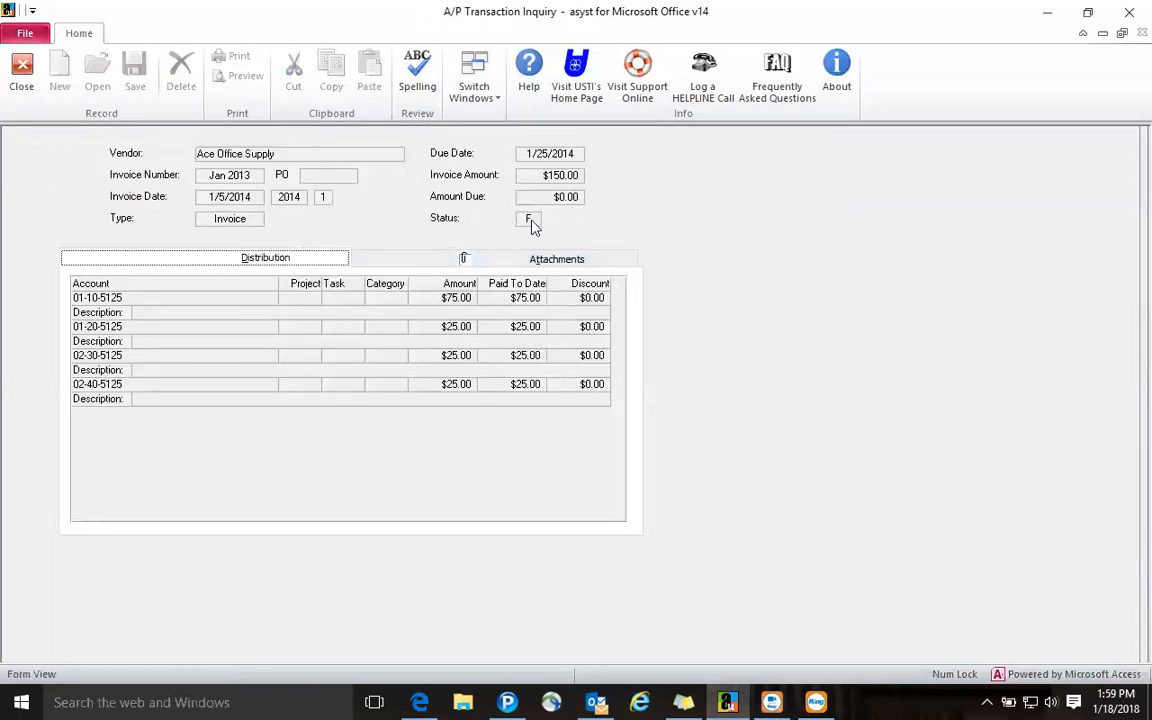
left_click(472, 260)
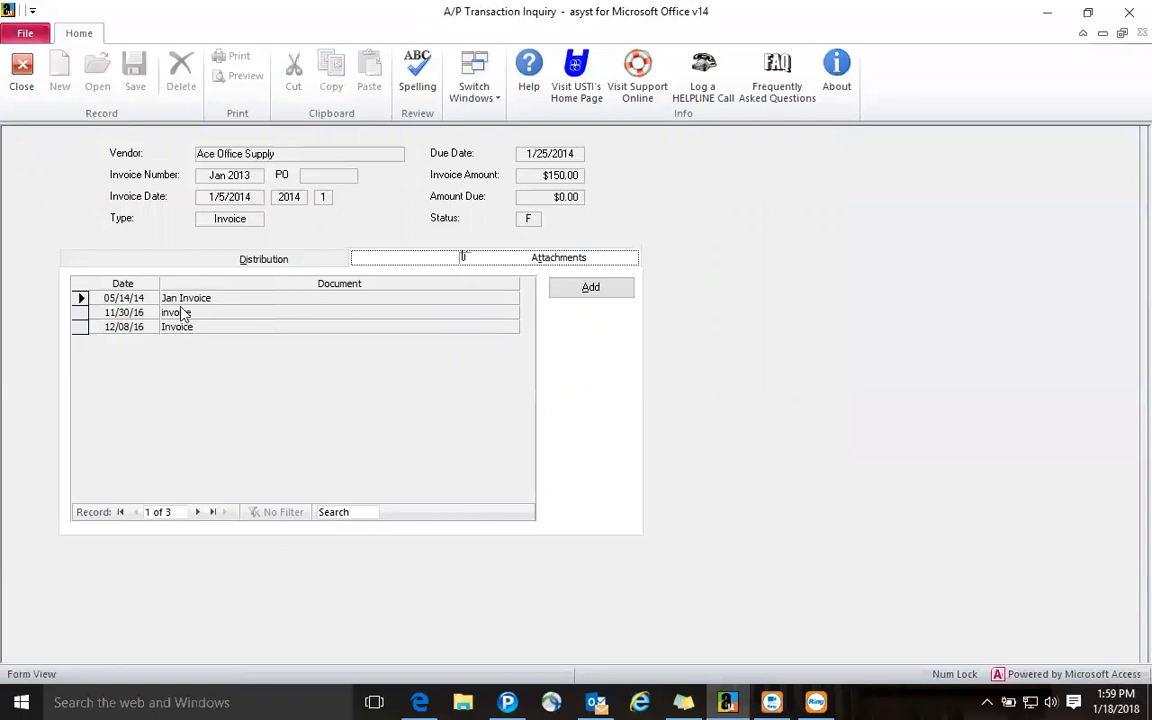
left_click(19, 80)
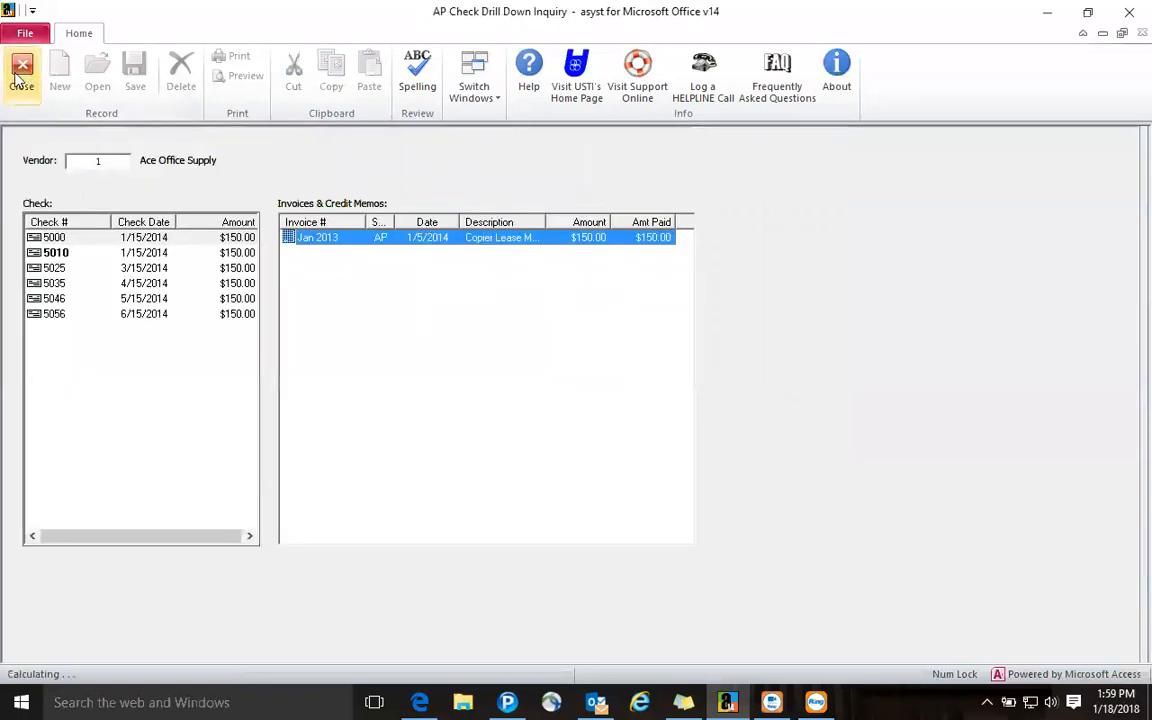
left_click(19, 80)
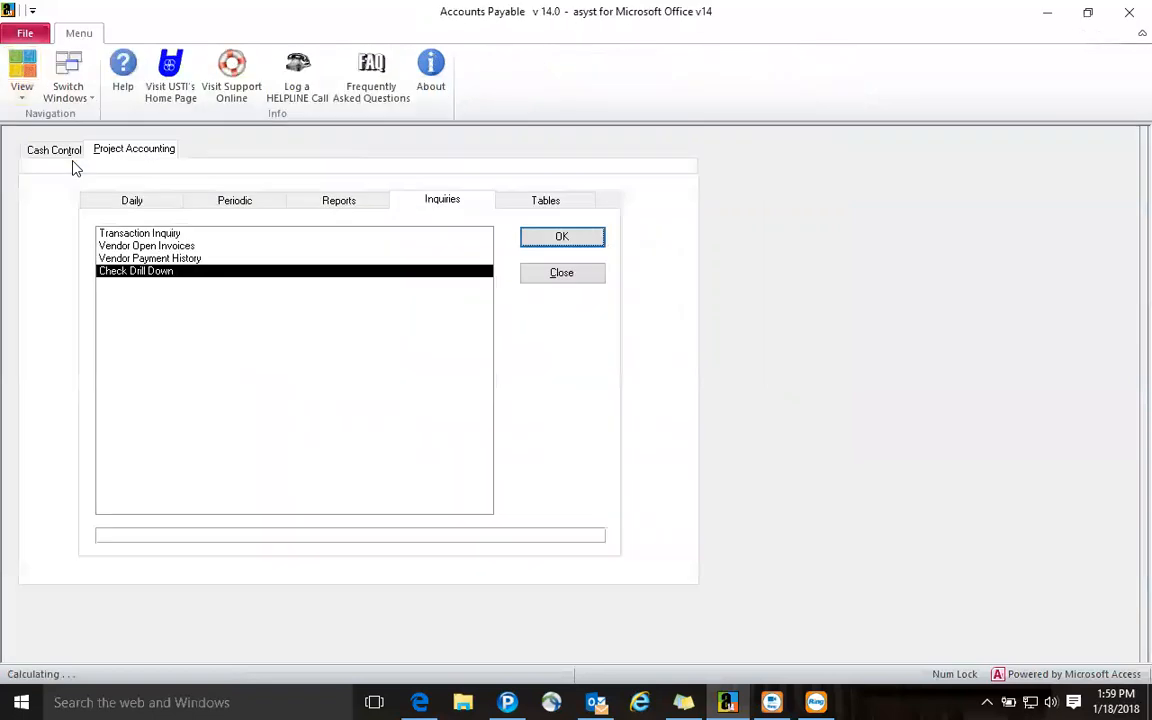
Open Update Cash Transactions from Cash Control's daily functions, examine the available sources, and cancel the update
left_click(115, 204)
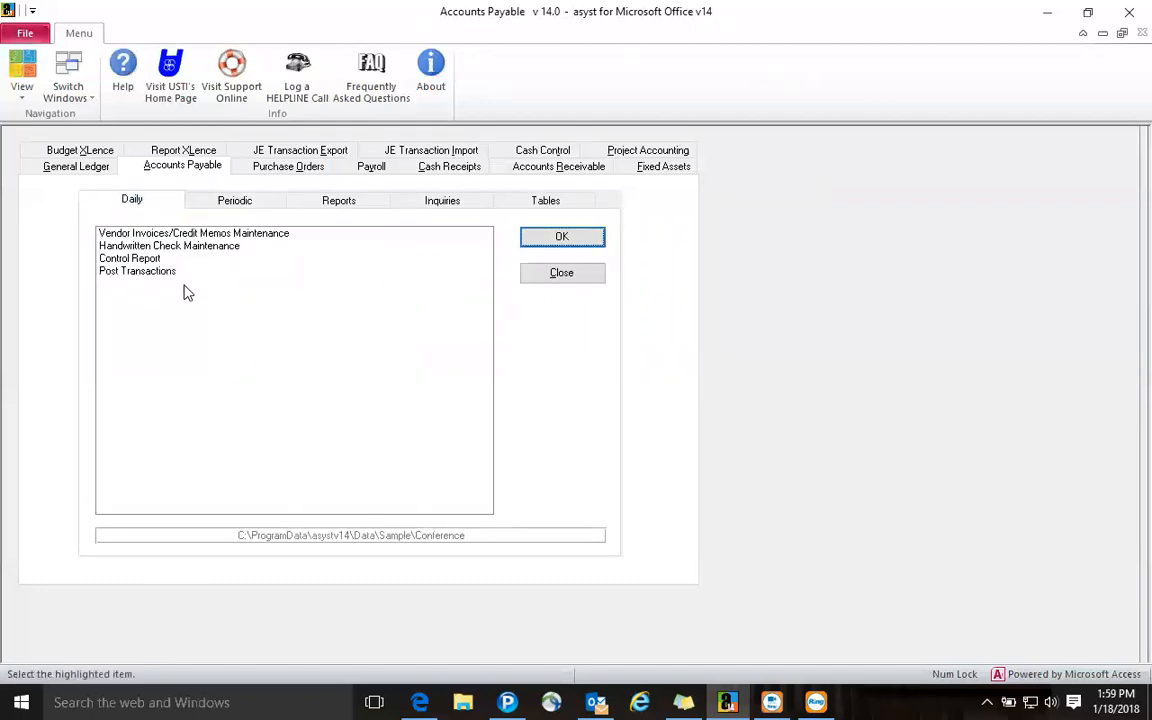
left_click(542, 150)
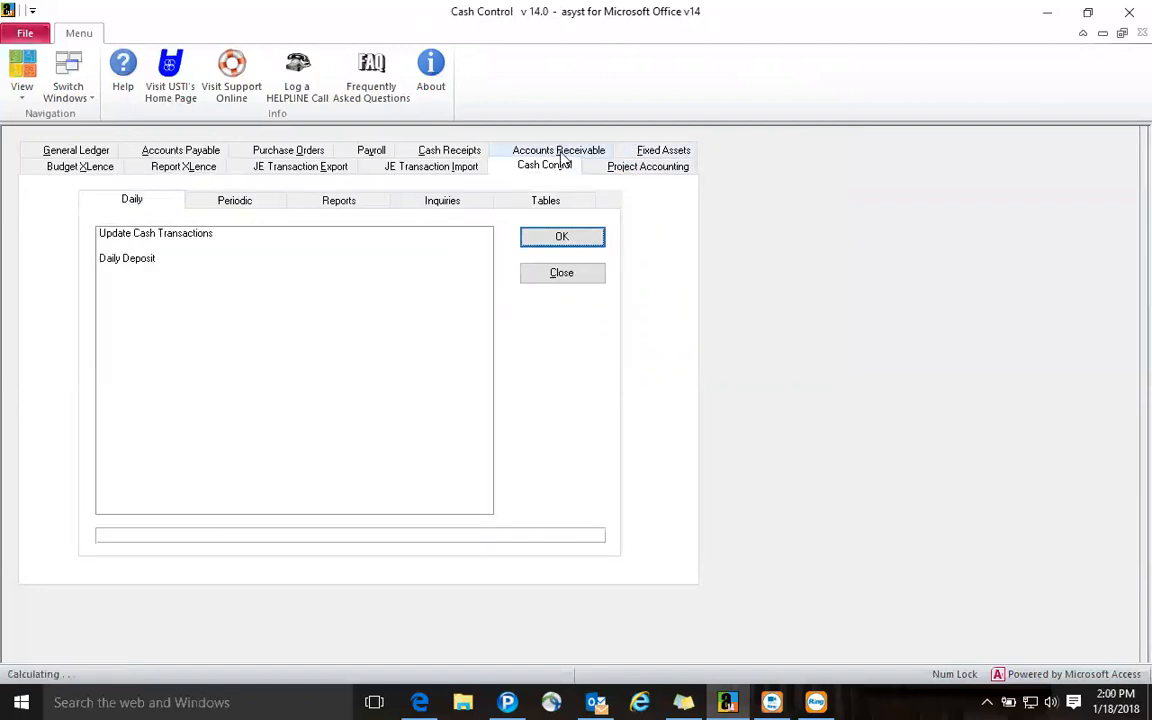
left_click(195, 234)
left_click(596, 240)
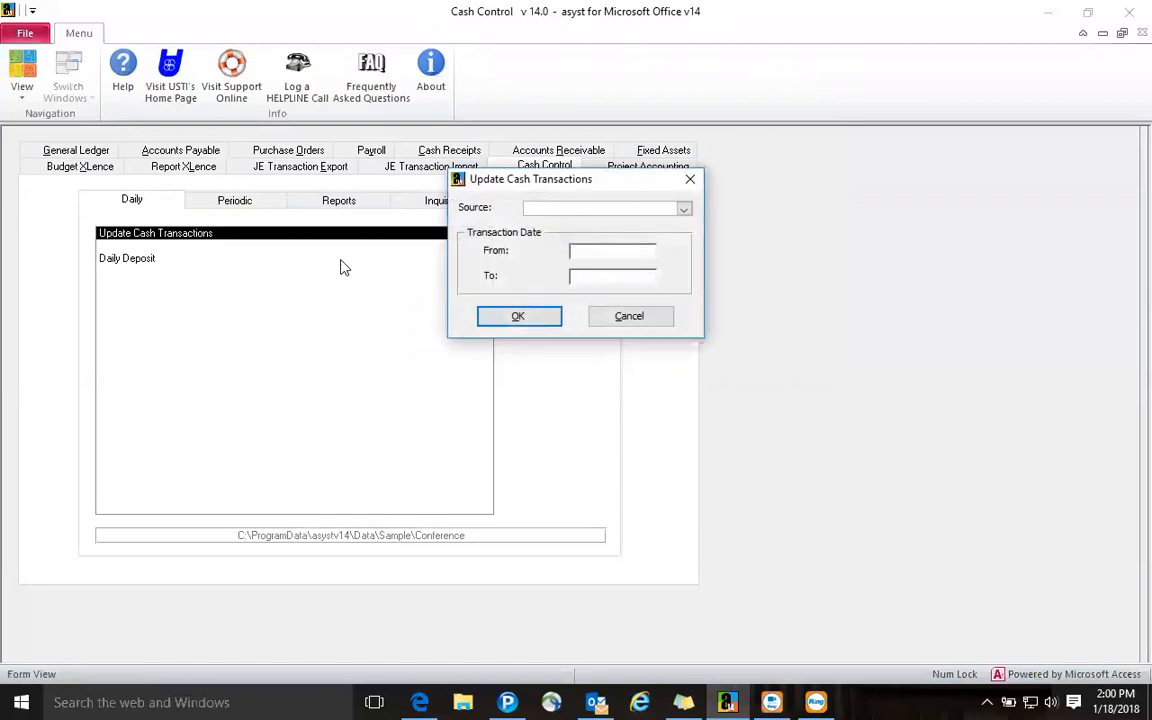
left_click(684, 208)
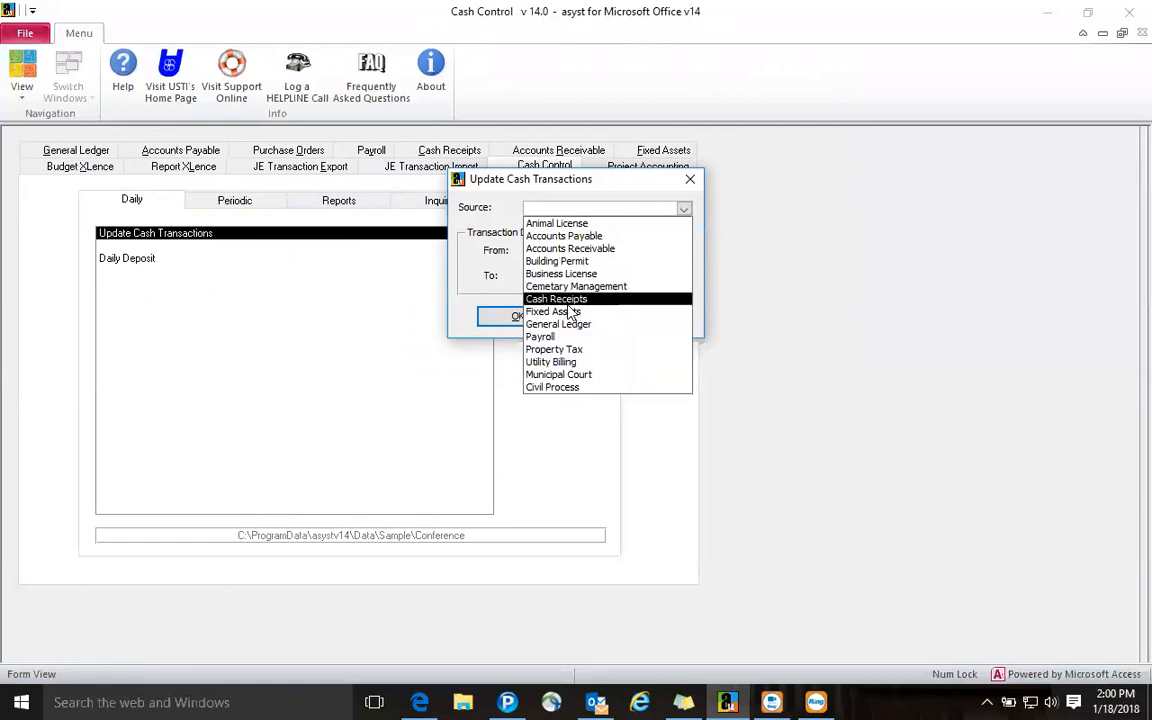
left_click(609, 208)
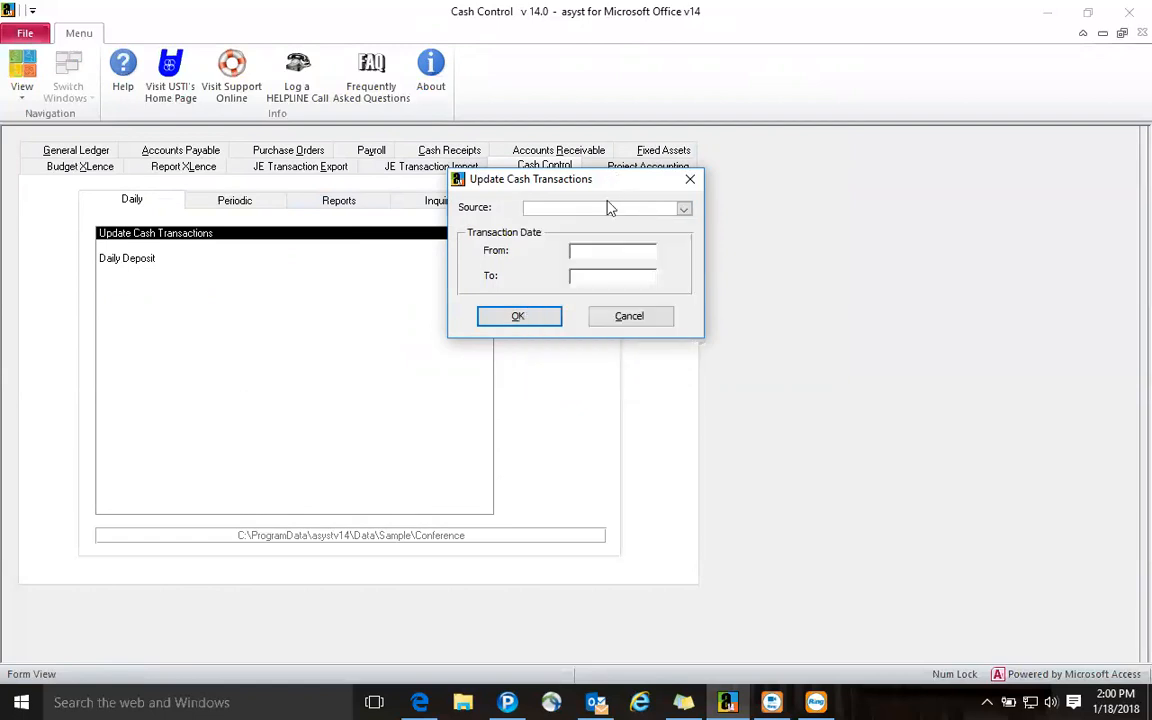
left_click(612, 318)
Open the Daily Deposit for the Progress National Bank and Trust account, select all deposit items, and close it without posting
left_click(160, 262)
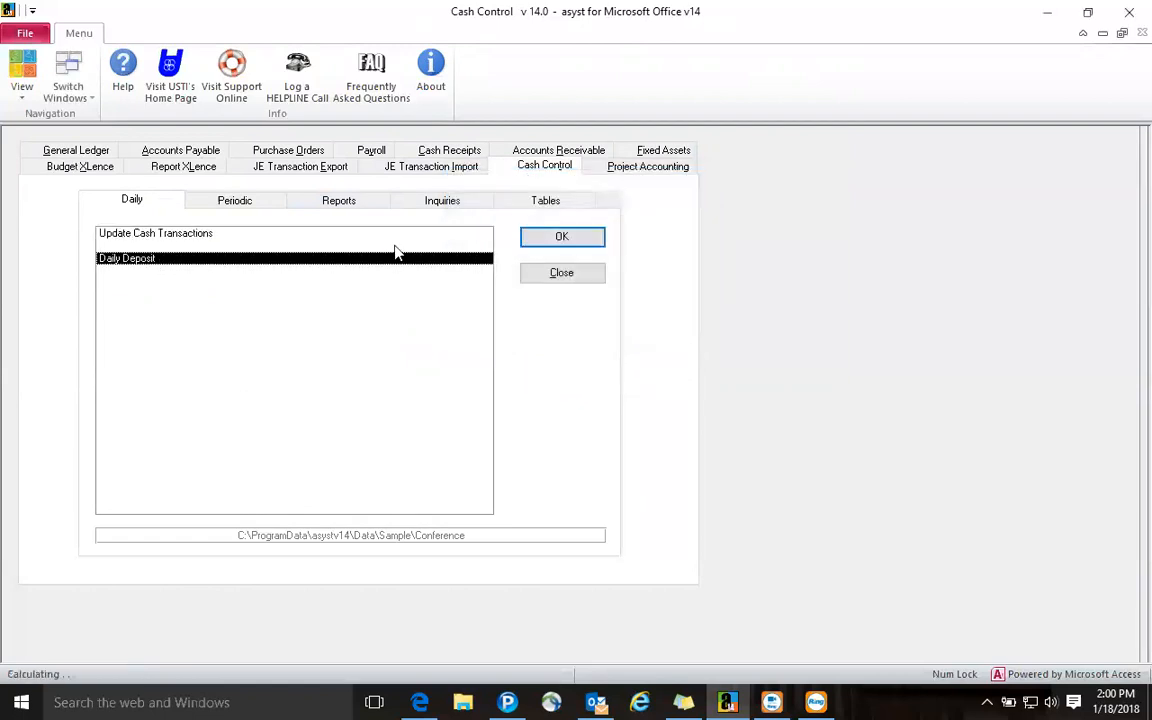
left_click(537, 240)
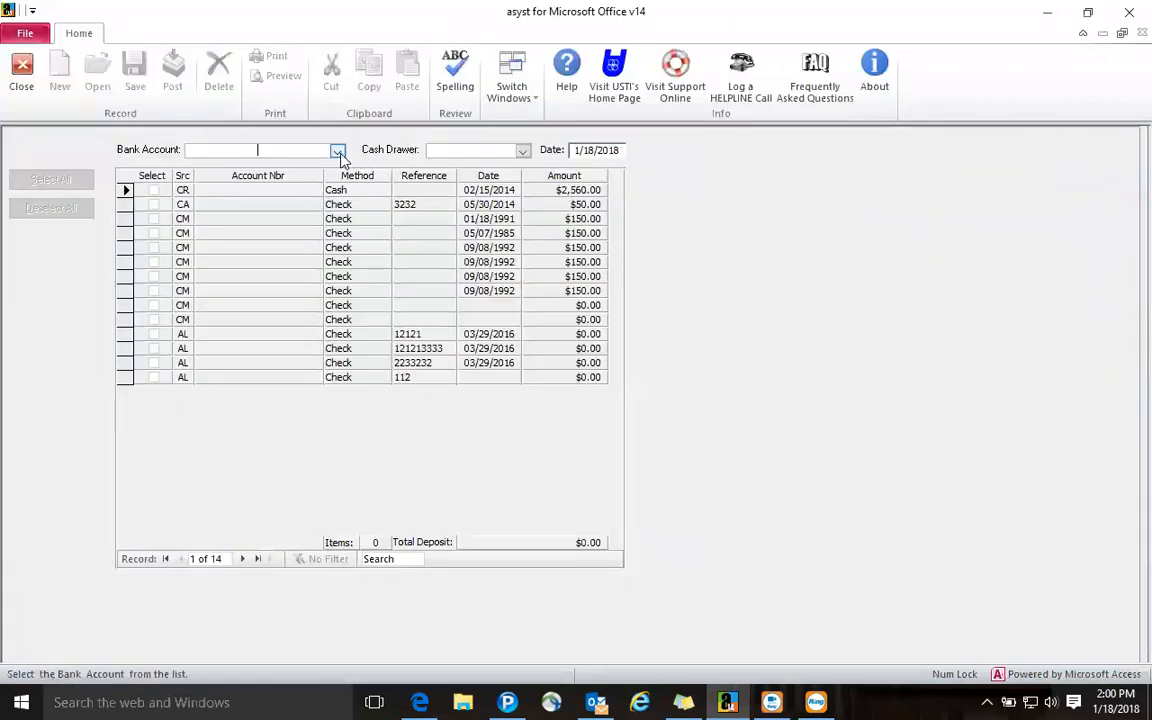
left_click(337, 150)
left_click(328, 163)
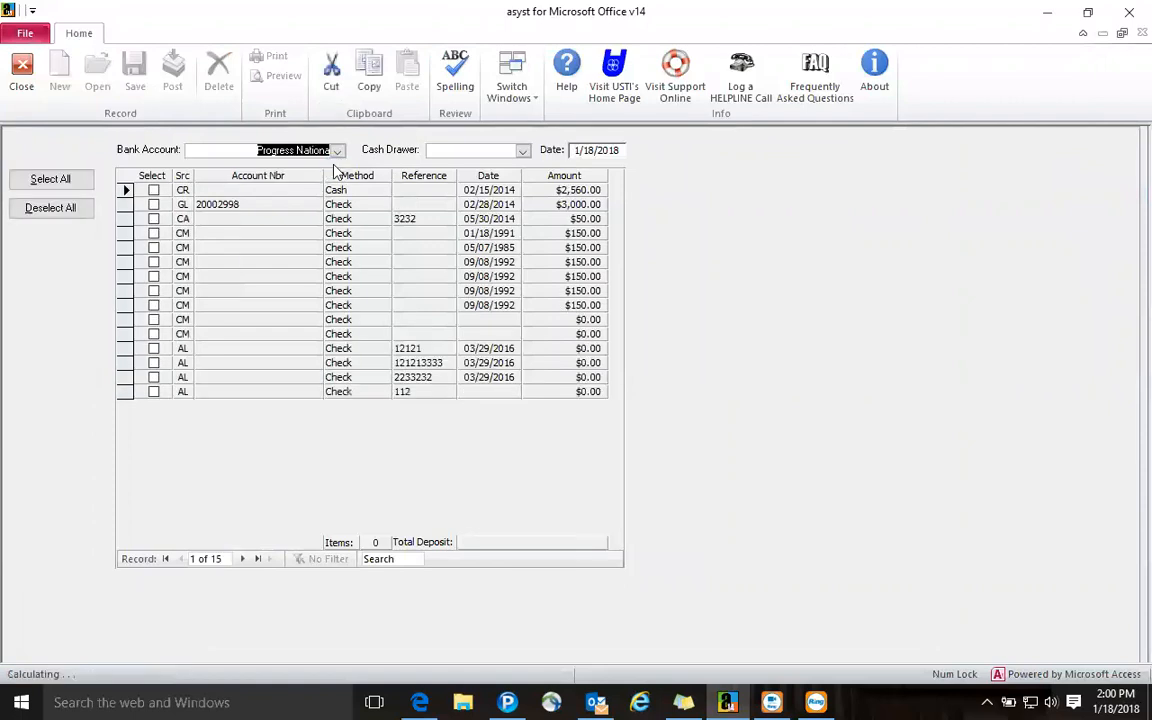
left_click(68, 182)
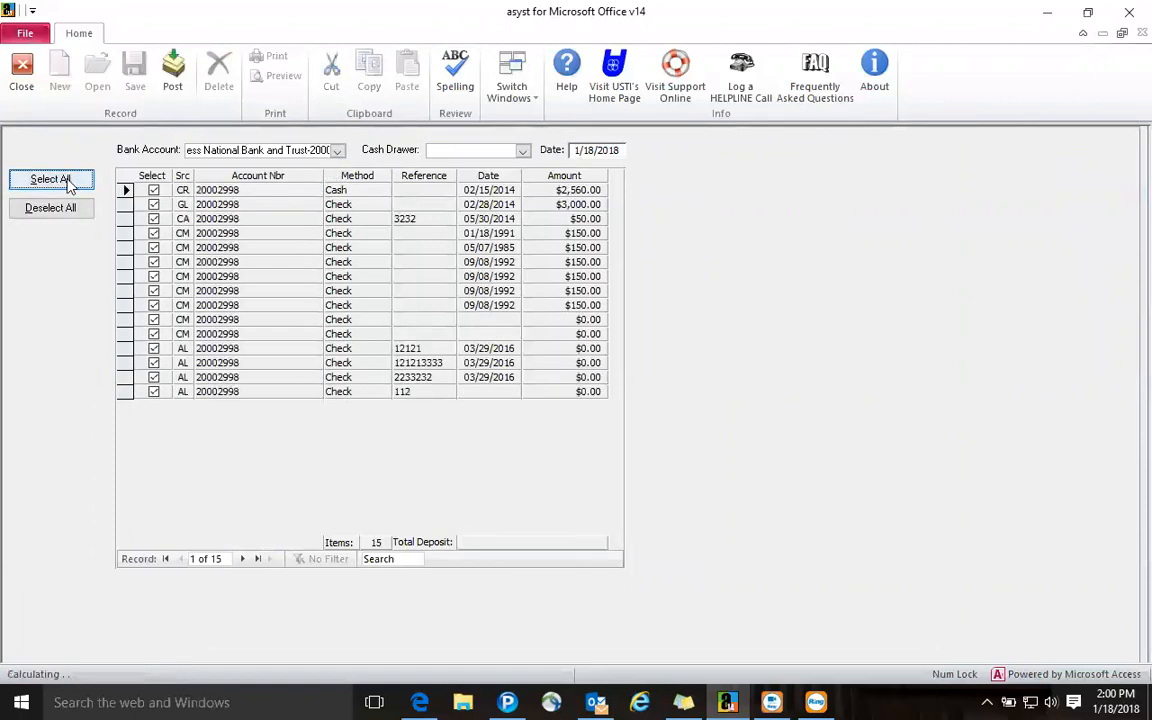
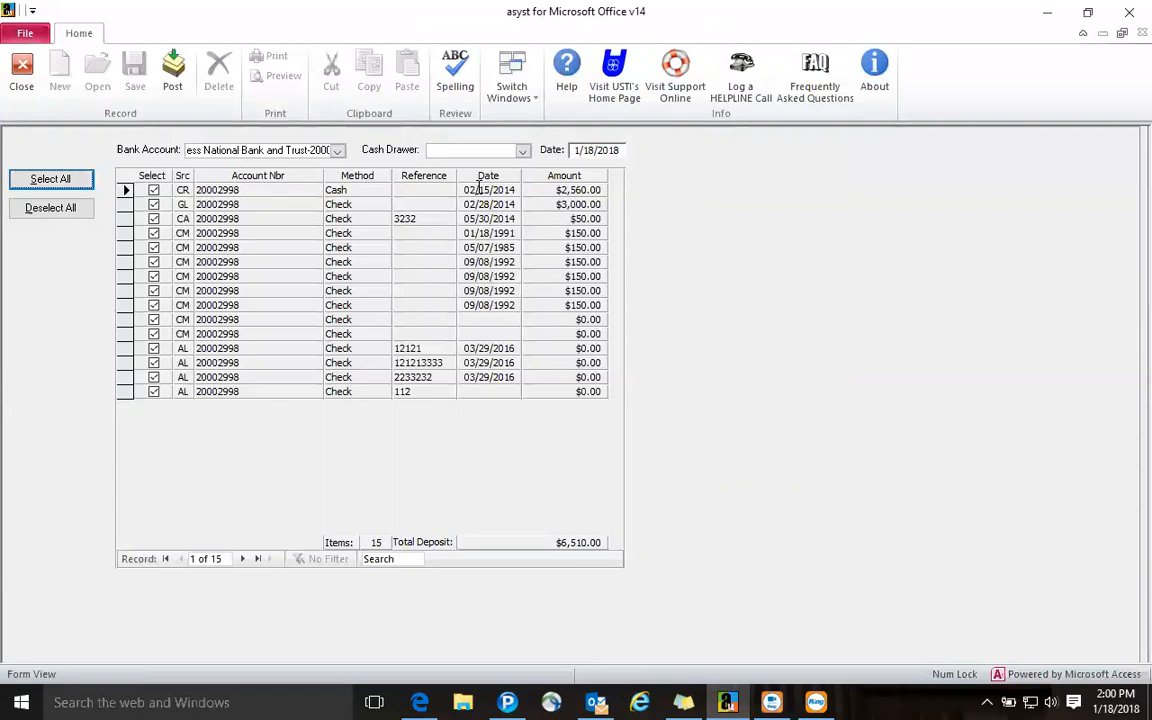
left_click(22, 80)
Open the periodic Reconcile to Bank Statement function and load the Progress National Bank and Trust account
left_click(212, 203)
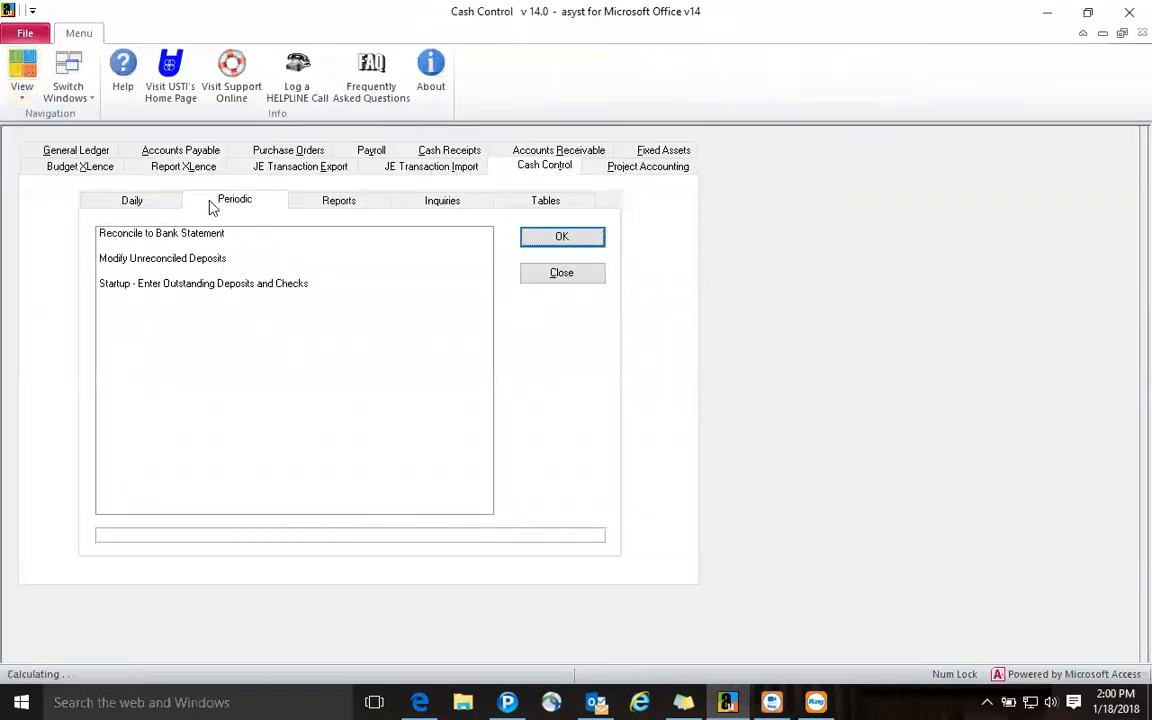
left_click(211, 233)
left_click(601, 245)
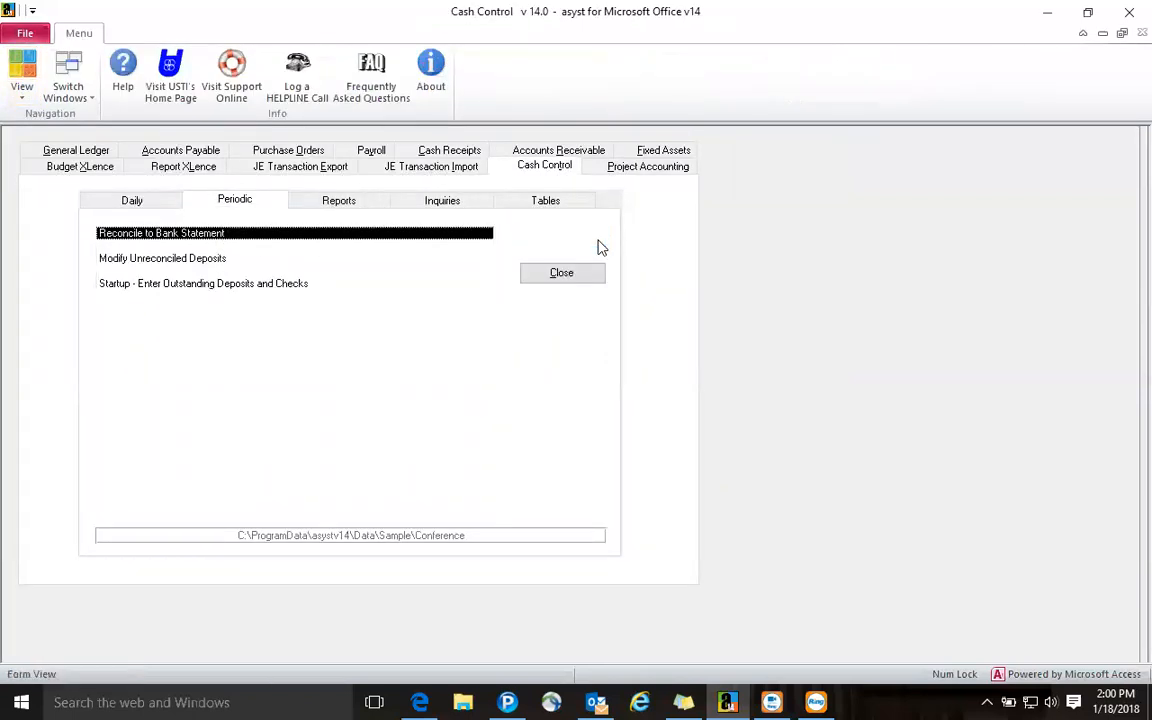
left_click(345, 143)
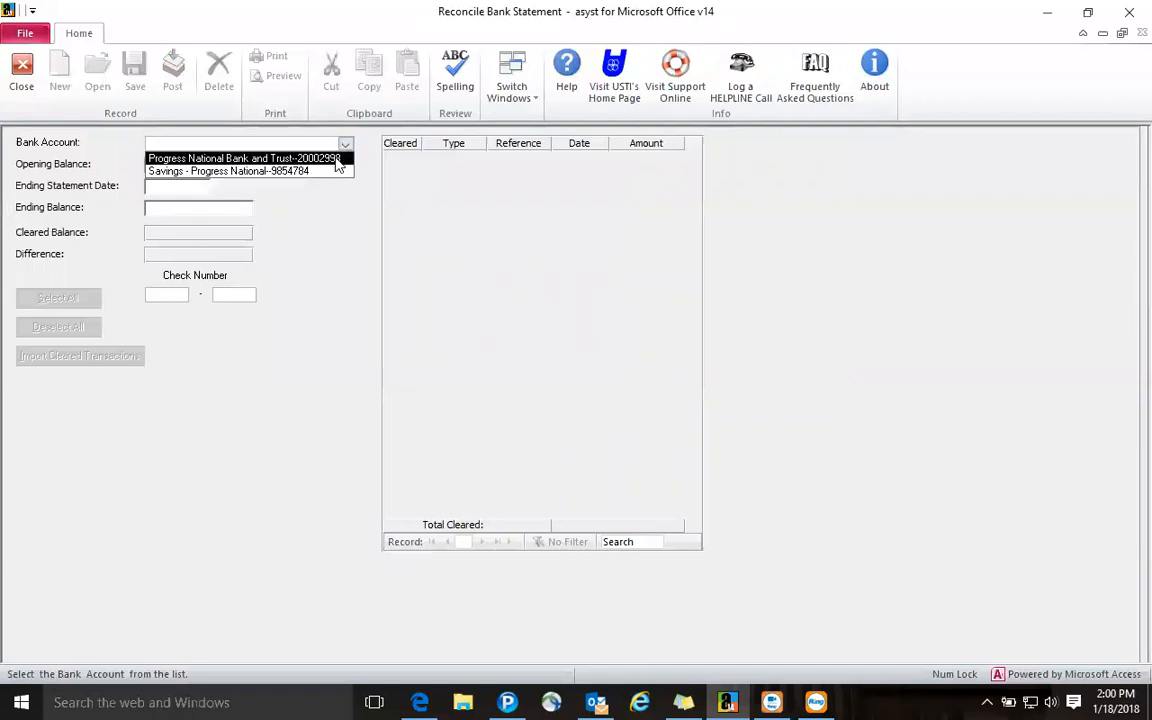
left_click(338, 160)
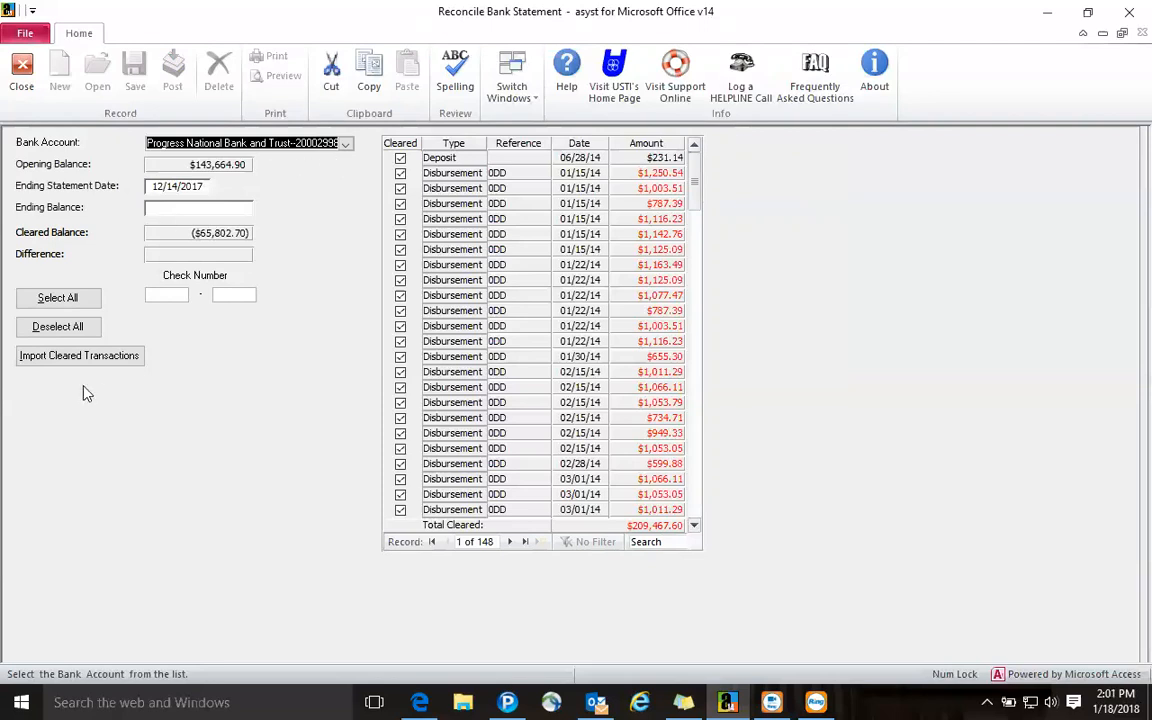
Check the file types offered for importing cleared transactions, cancel the import, and exit the reconciliation with its work saved
left_click(92, 356)
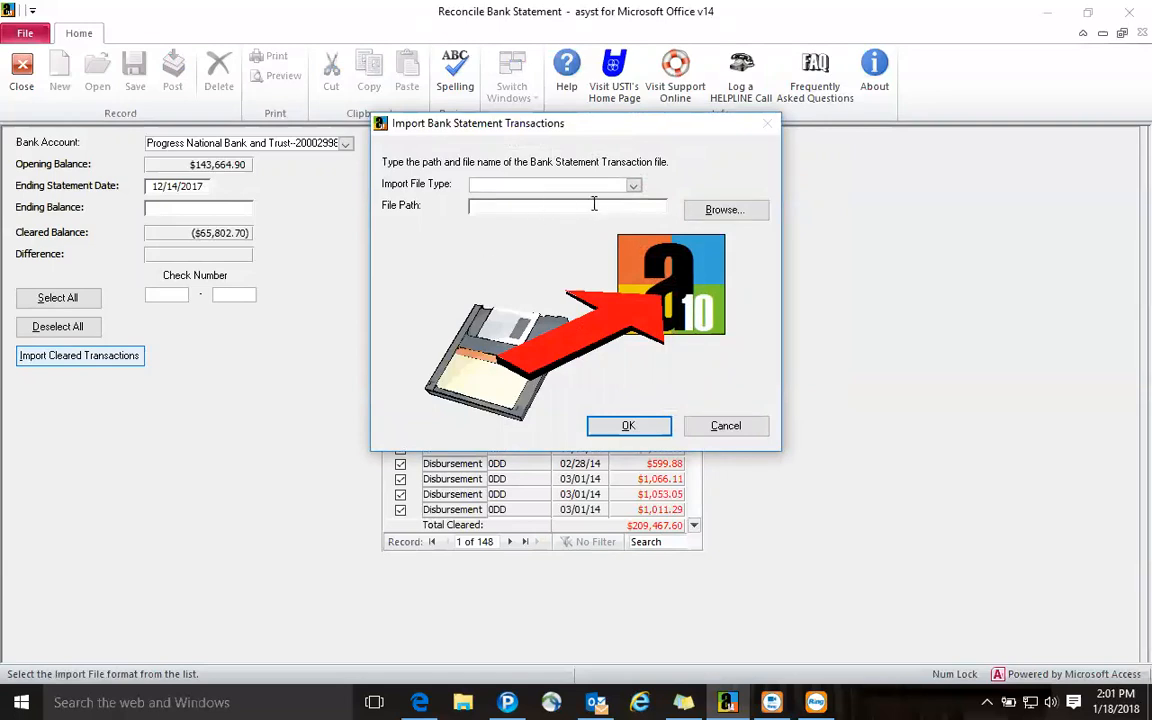
left_click(634, 186)
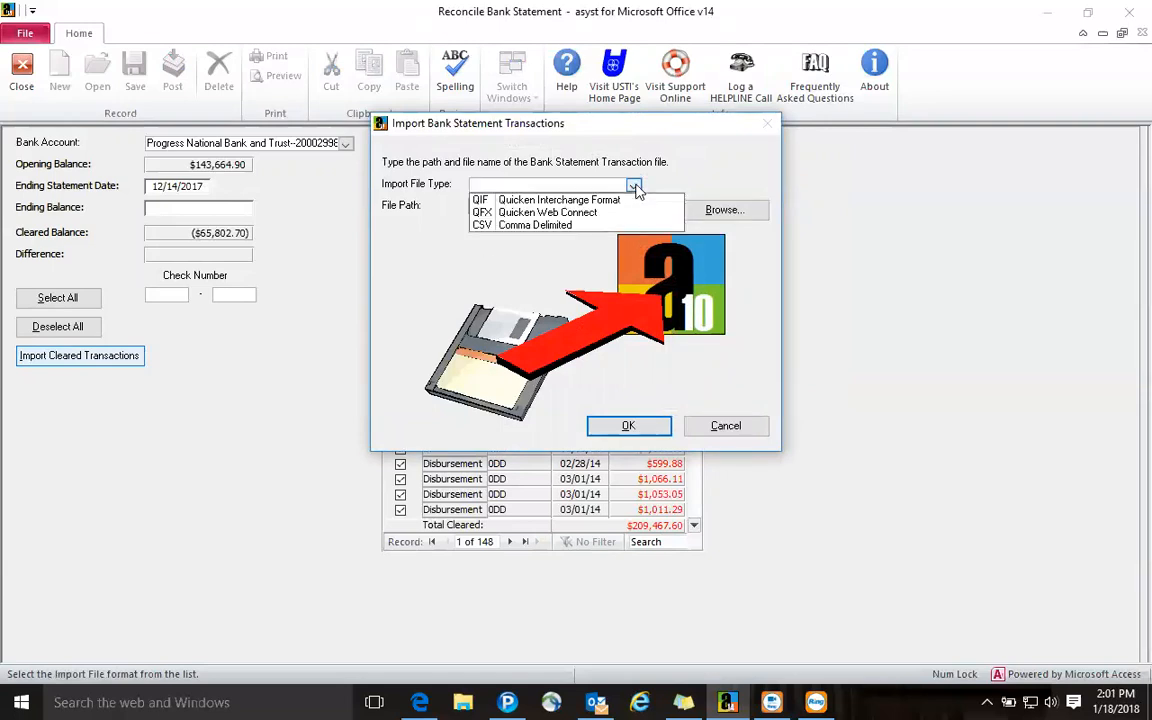
left_click(671, 166)
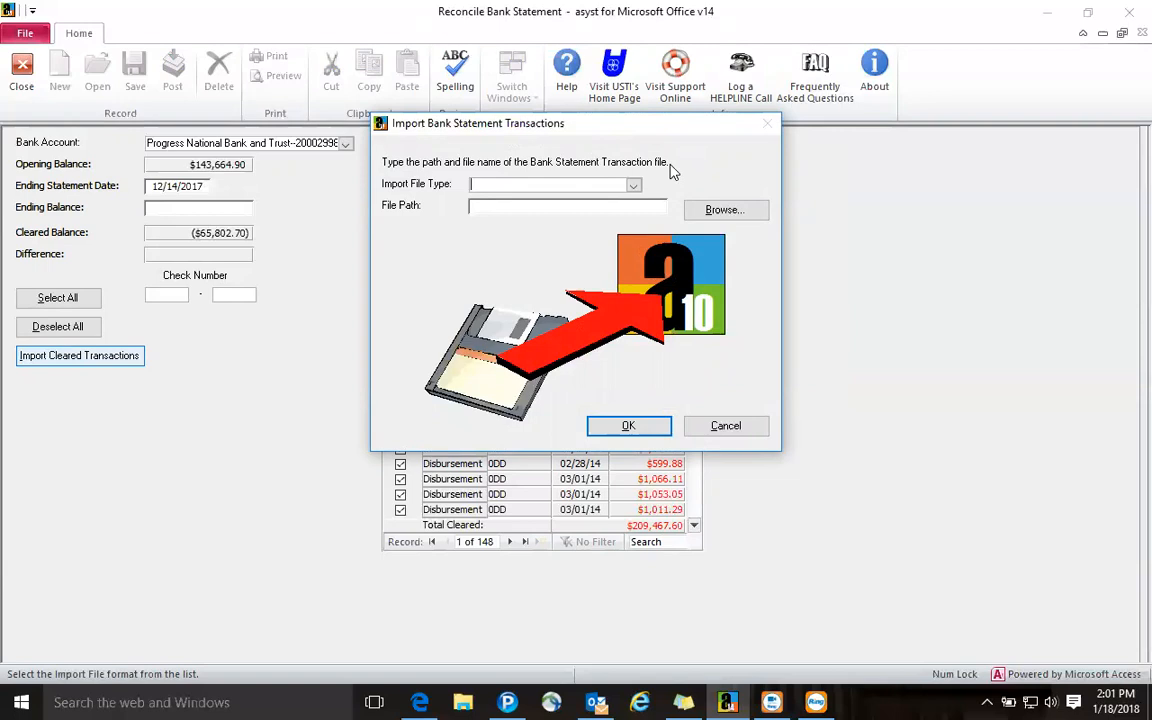
left_click(728, 426)
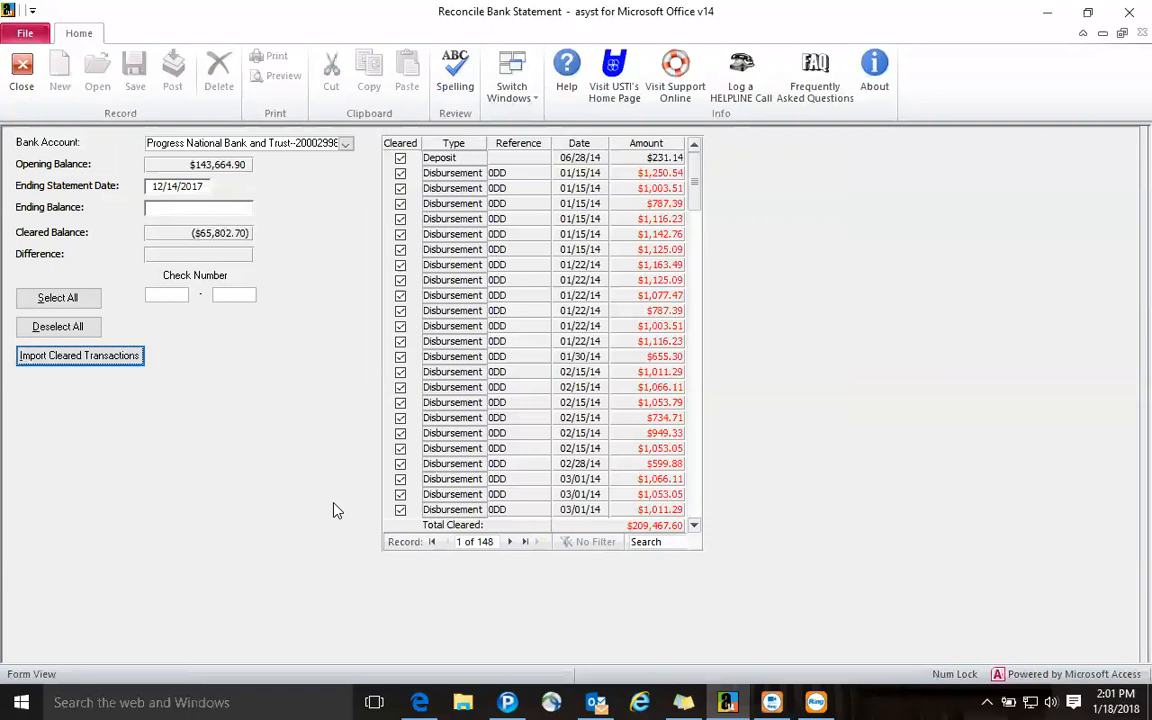
left_click(22, 70)
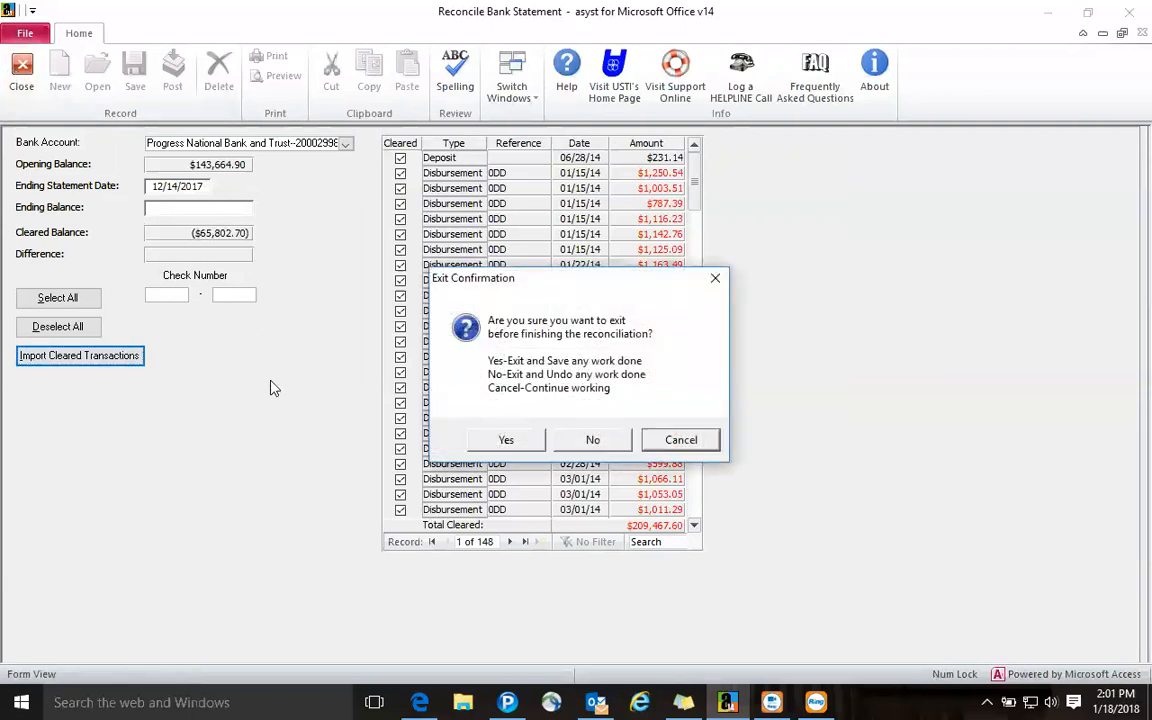
left_click(508, 440)
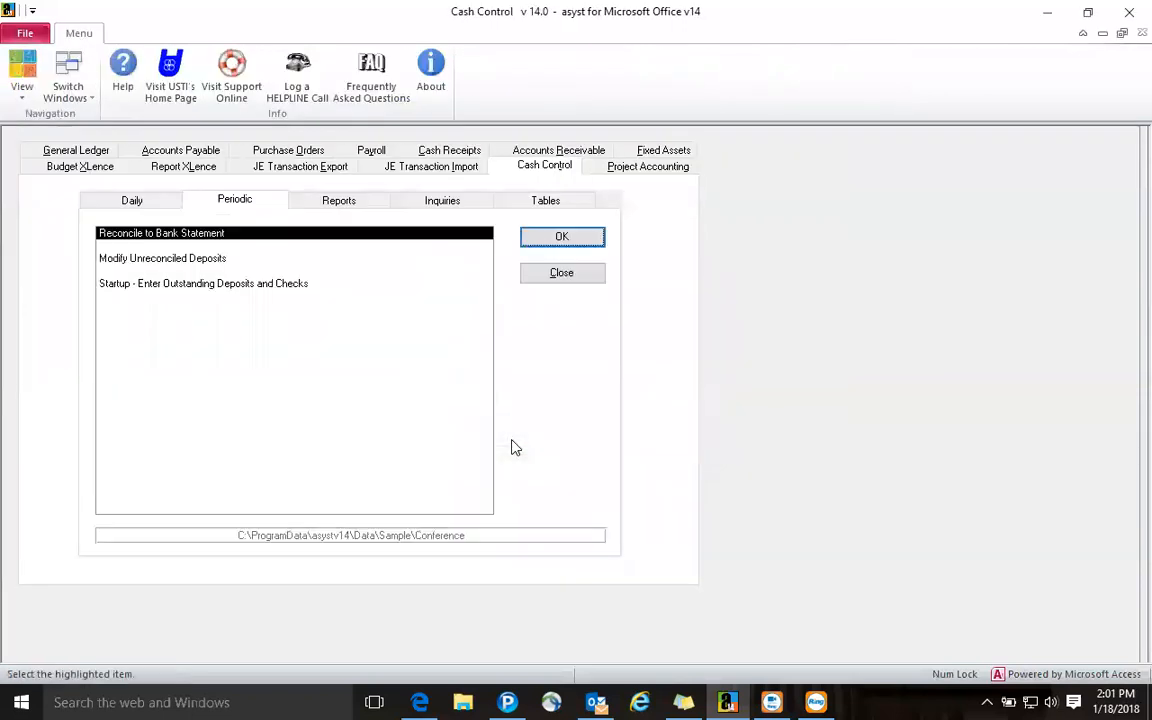
Examine the available Cash Control reports, including Deposit List by Date and ProForma Bank Statement
left_click(360, 208)
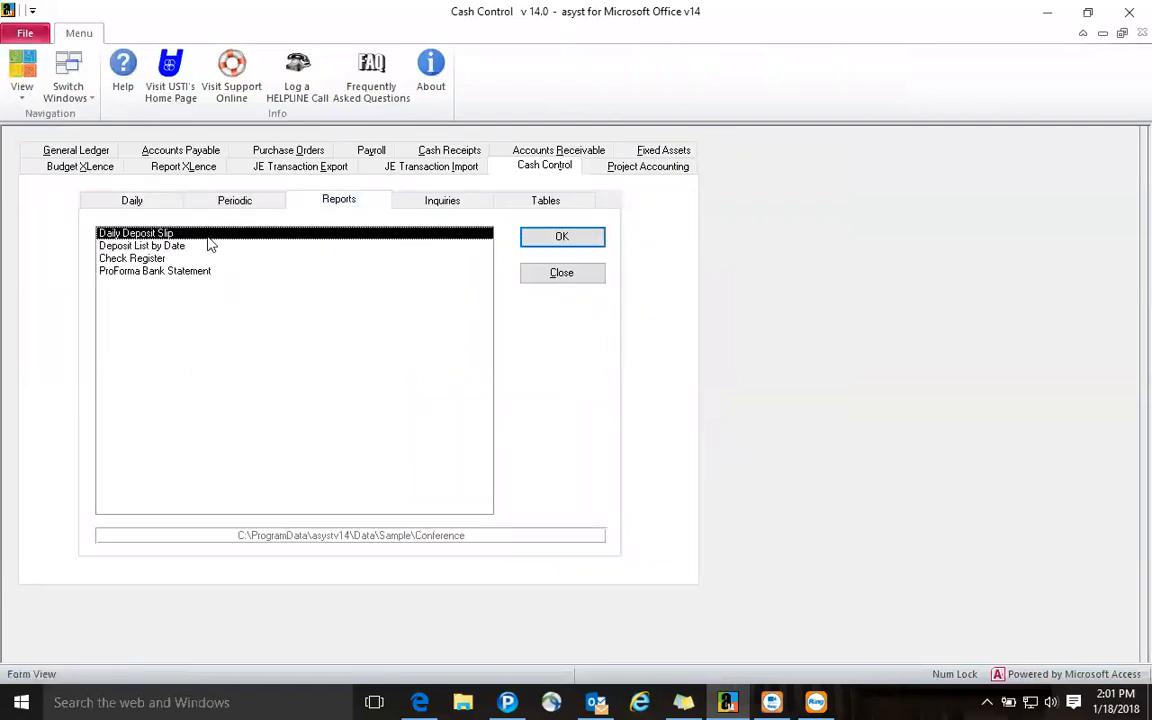
left_click(190, 246)
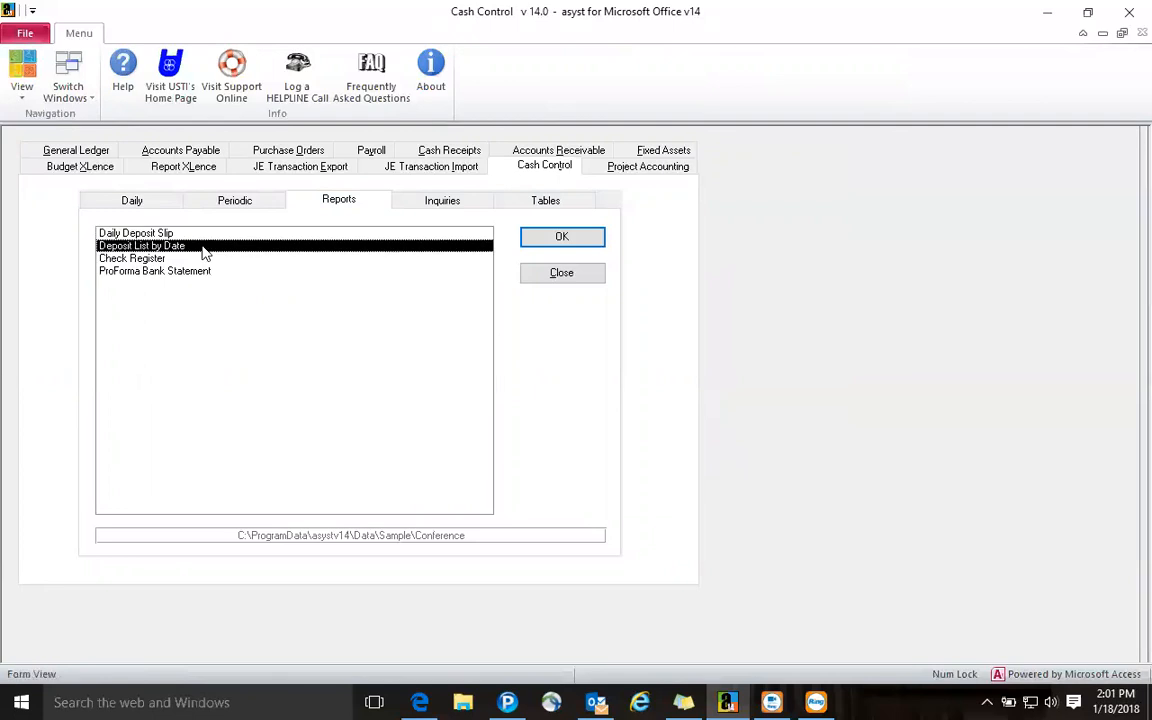
left_click(170, 272)
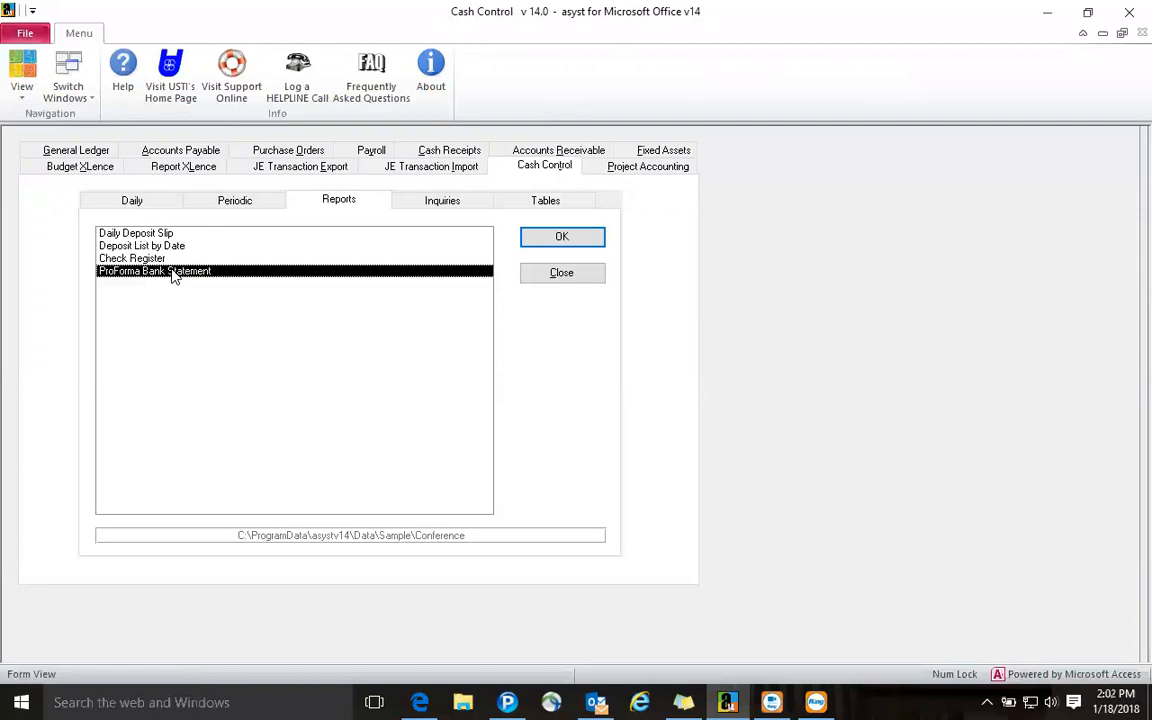
Run the Deposit Inquiry for Progress National Bank and Trust, drill into the 5/17/2014 deposit's transactions, and close the inquiry
left_click(415, 203)
left_click(205, 236)
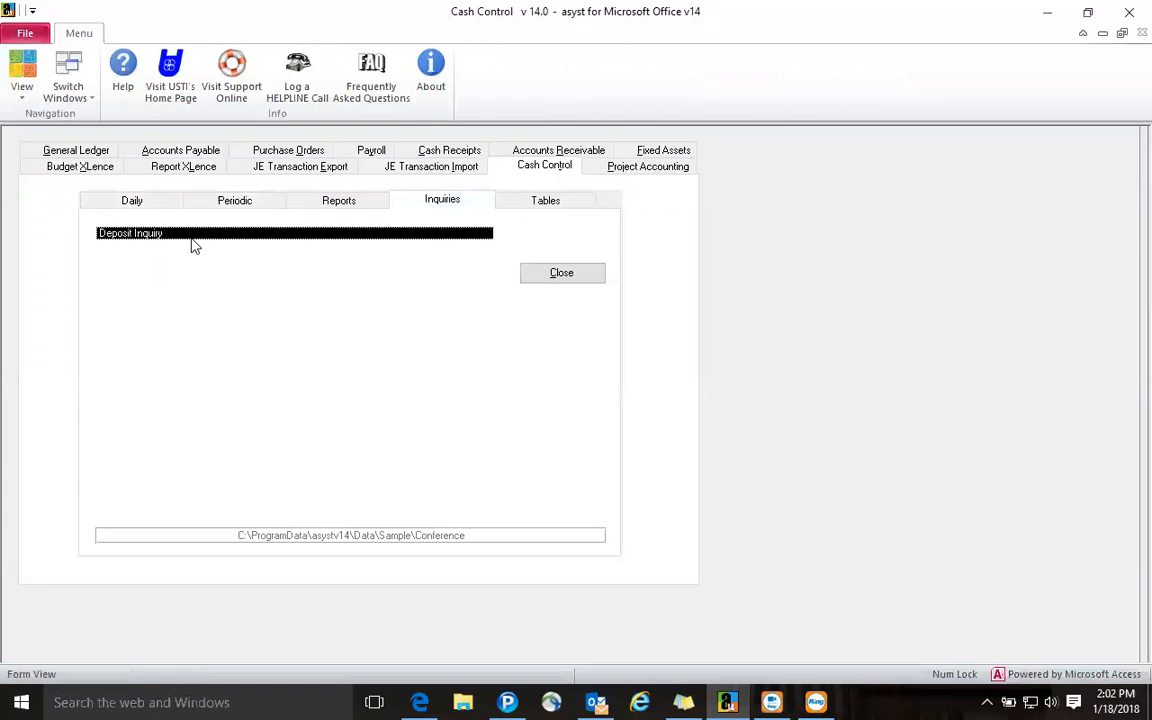
left_click(546, 242)
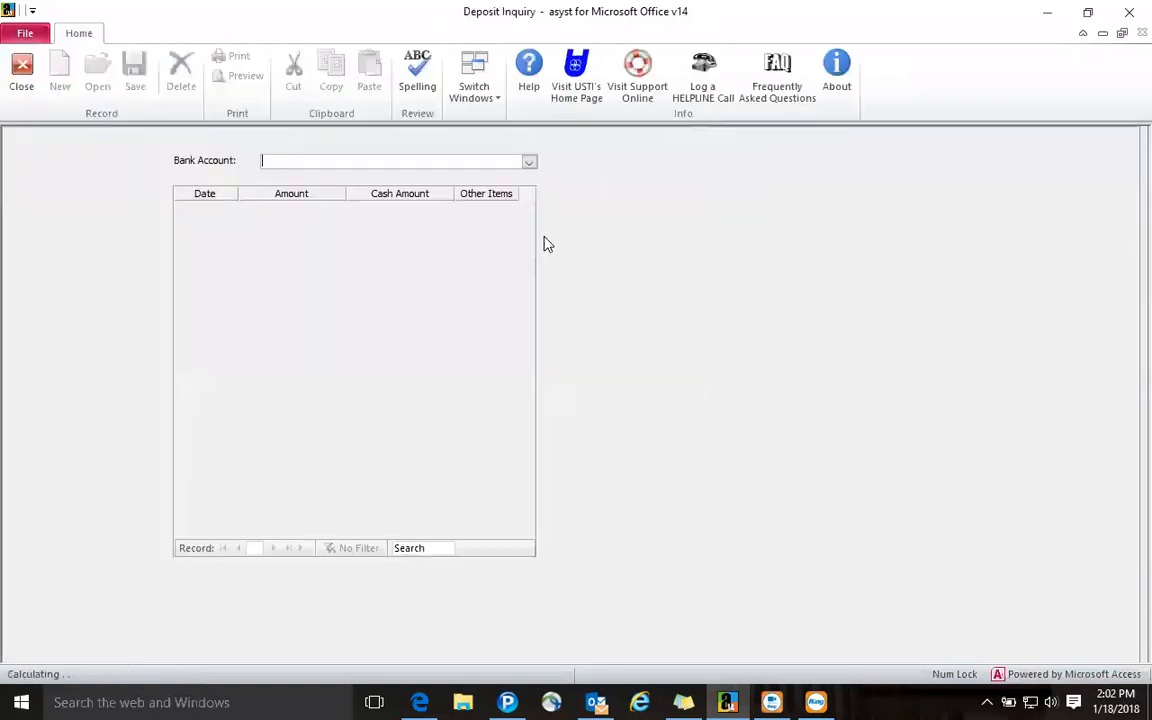
left_click(529, 161)
left_click(520, 175)
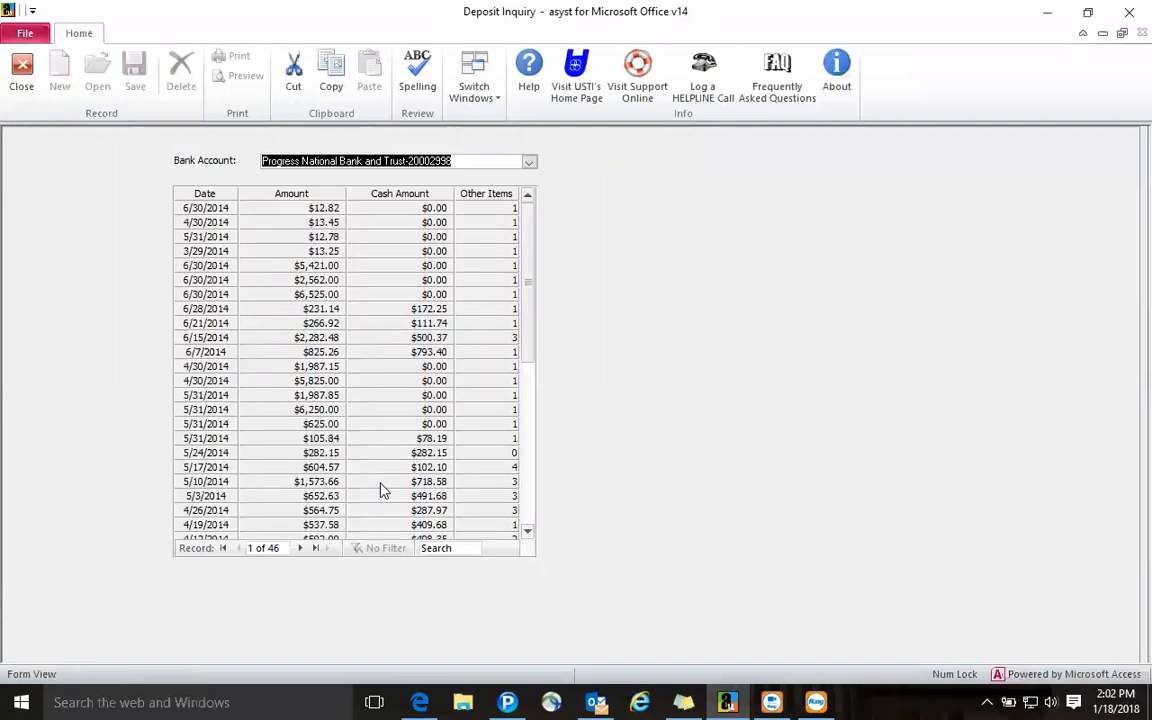
double_click(322, 467)
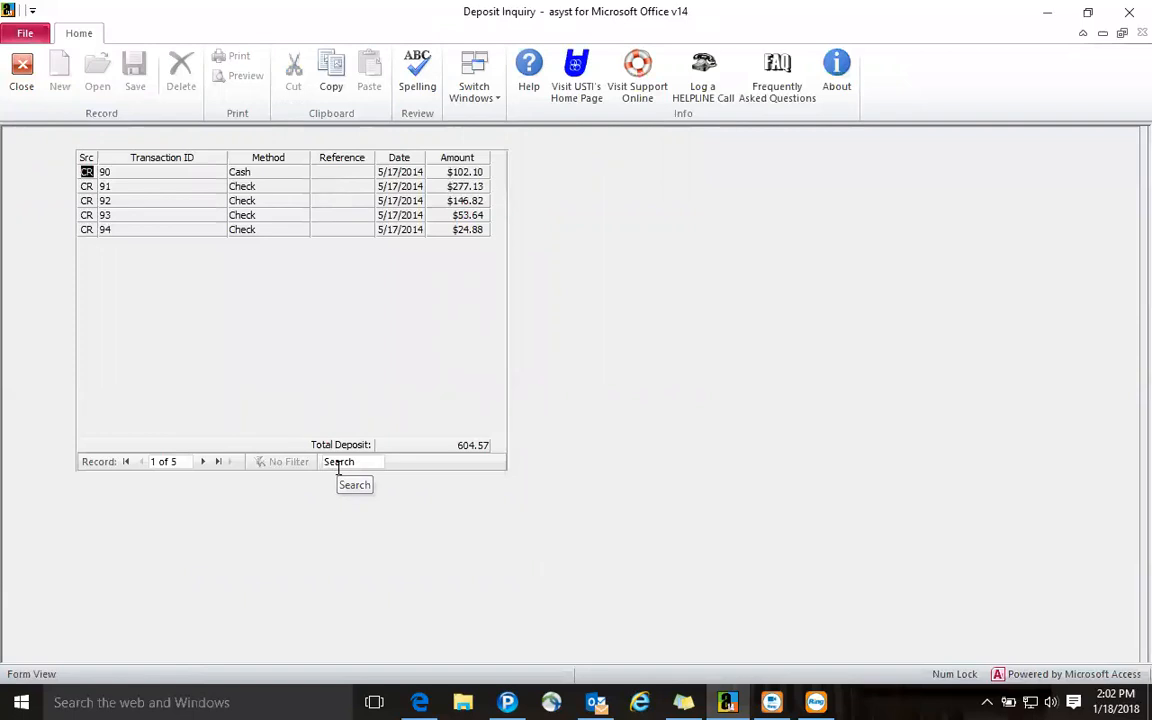
left_click(30, 70)
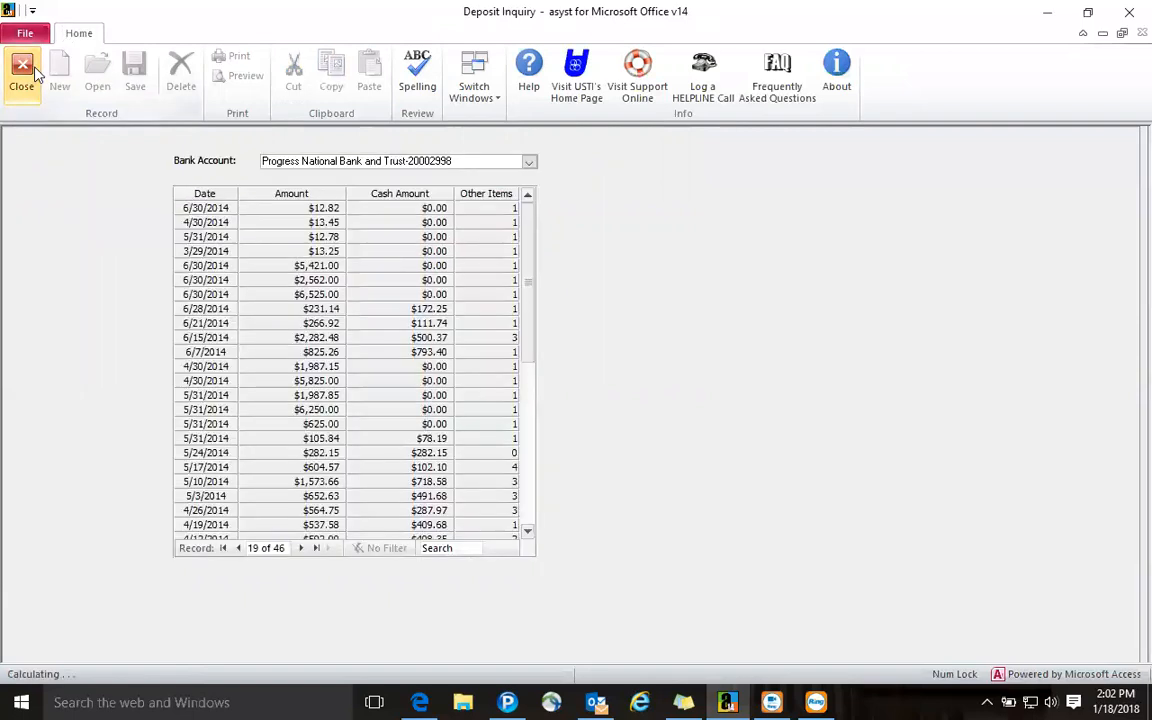
left_click(30, 70)
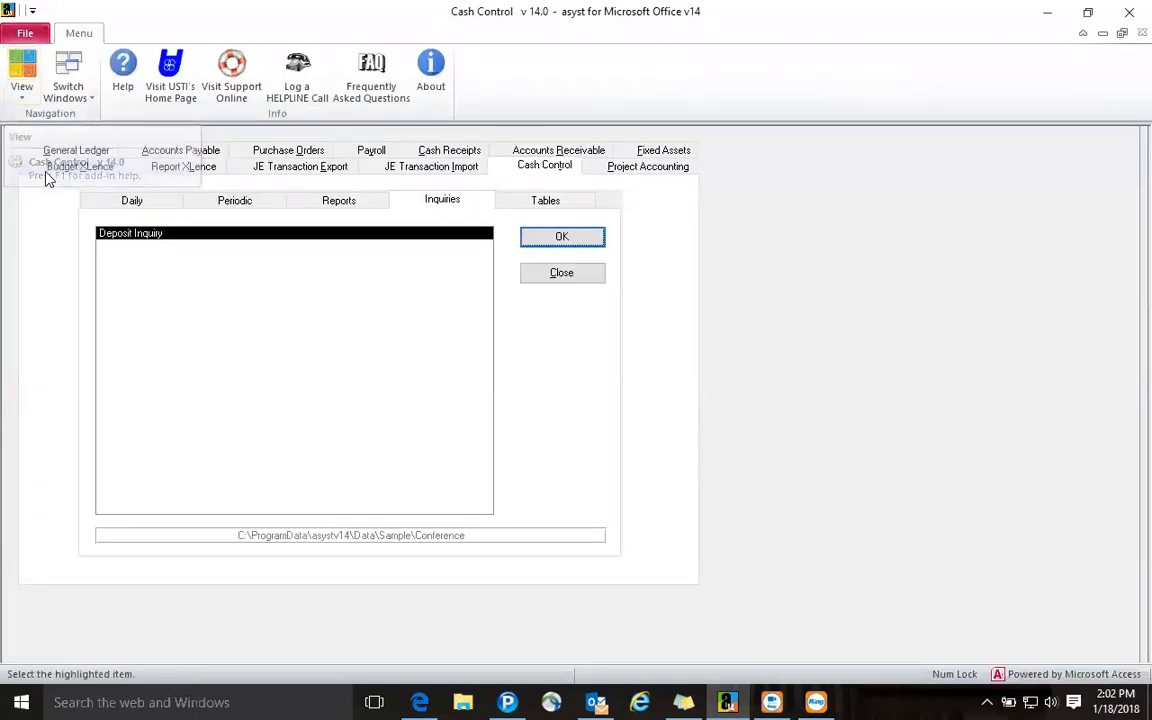
Switch from Cash Control to Cash Receipts and open Payment Entry from its daily functions
left_click(120, 203)
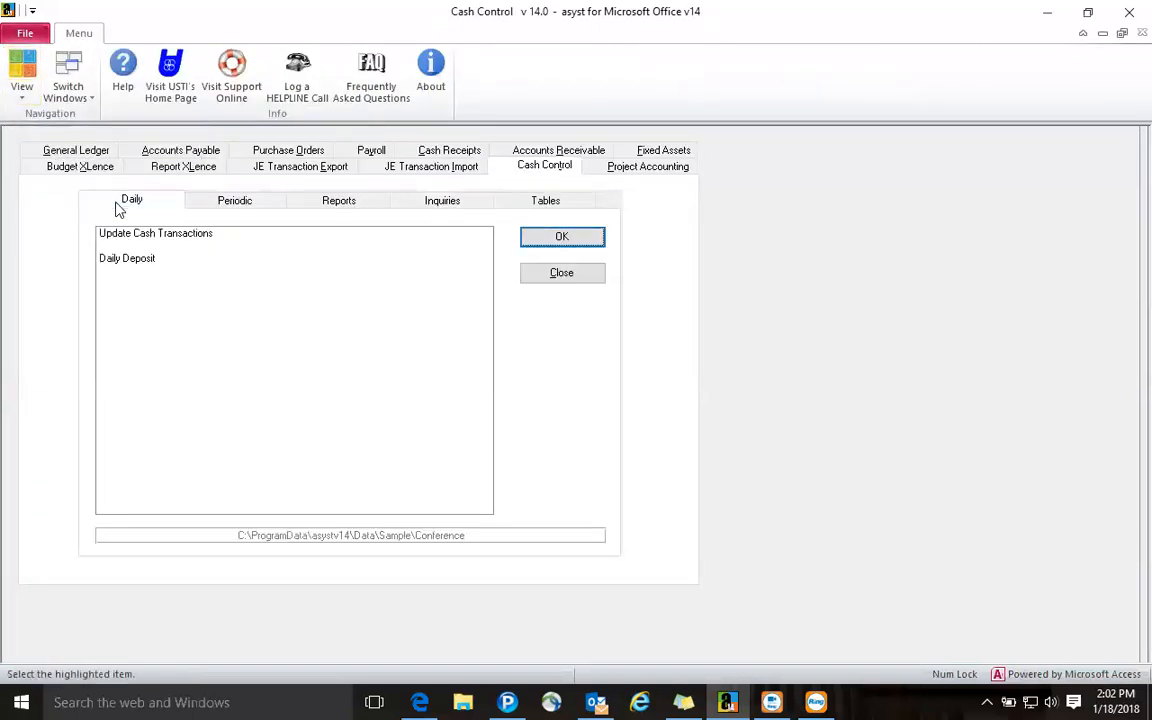
left_click(434, 152)
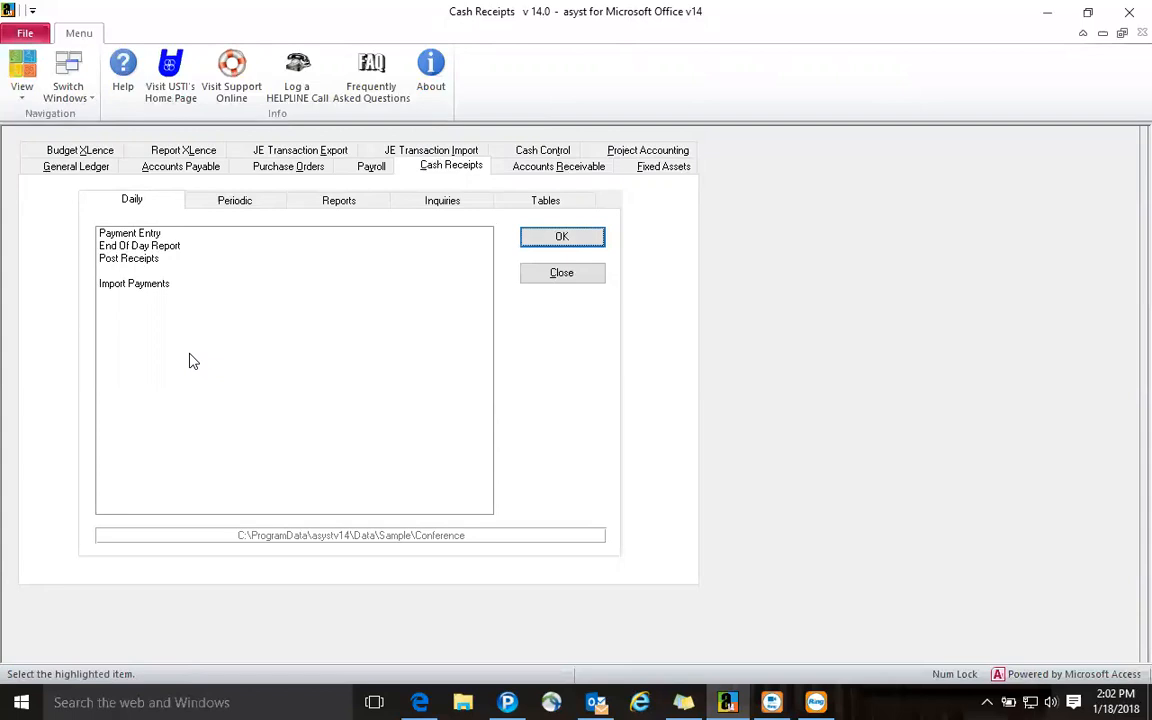
left_click(154, 234)
left_click(563, 240)
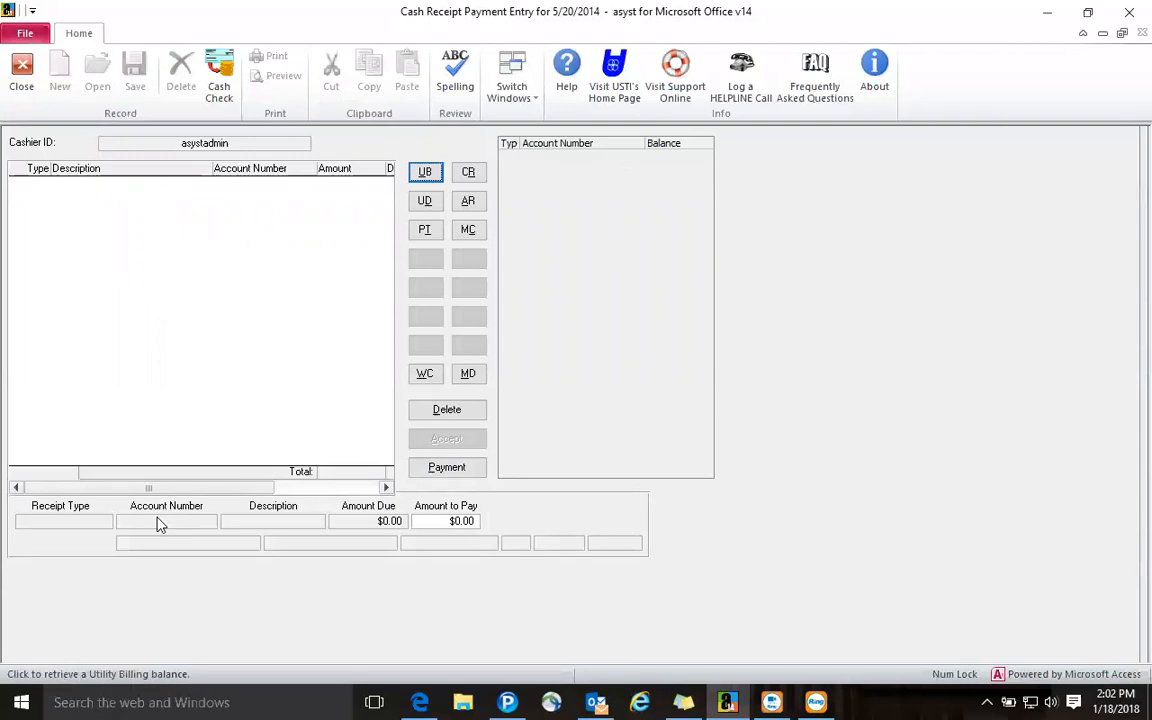
Look up the Ace Office Supply utility billing account and accept its $298.25 balance as a receipt line
left_click(424, 172)
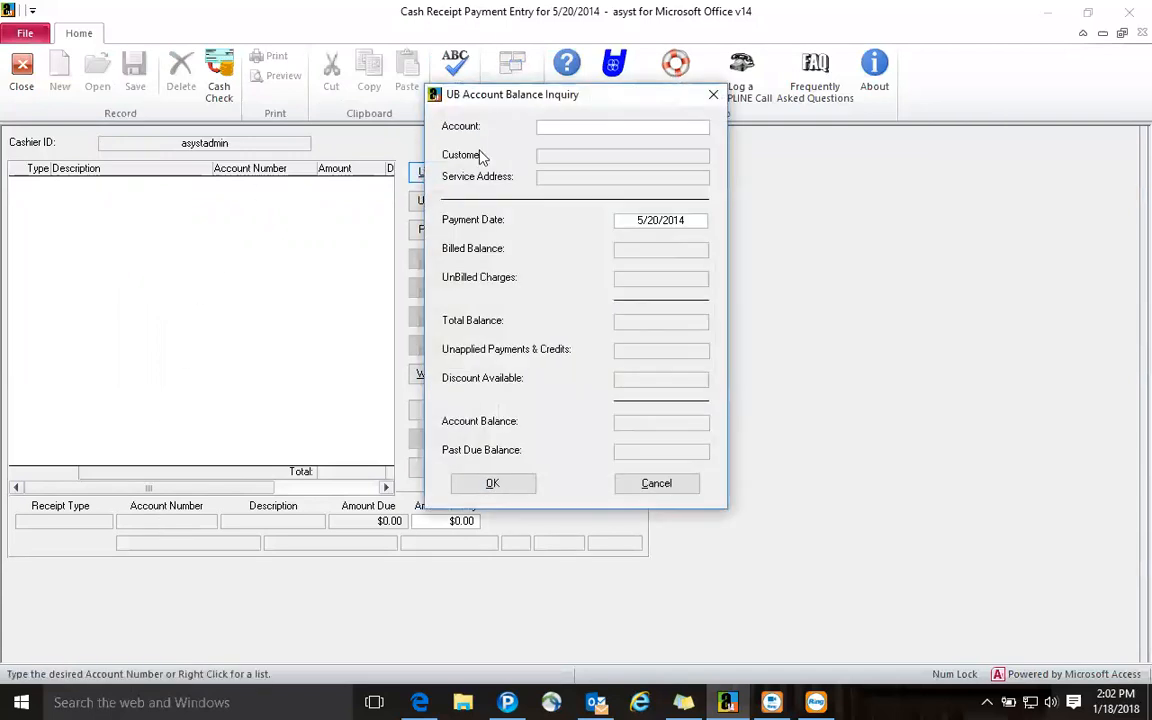
right_click(541, 126)
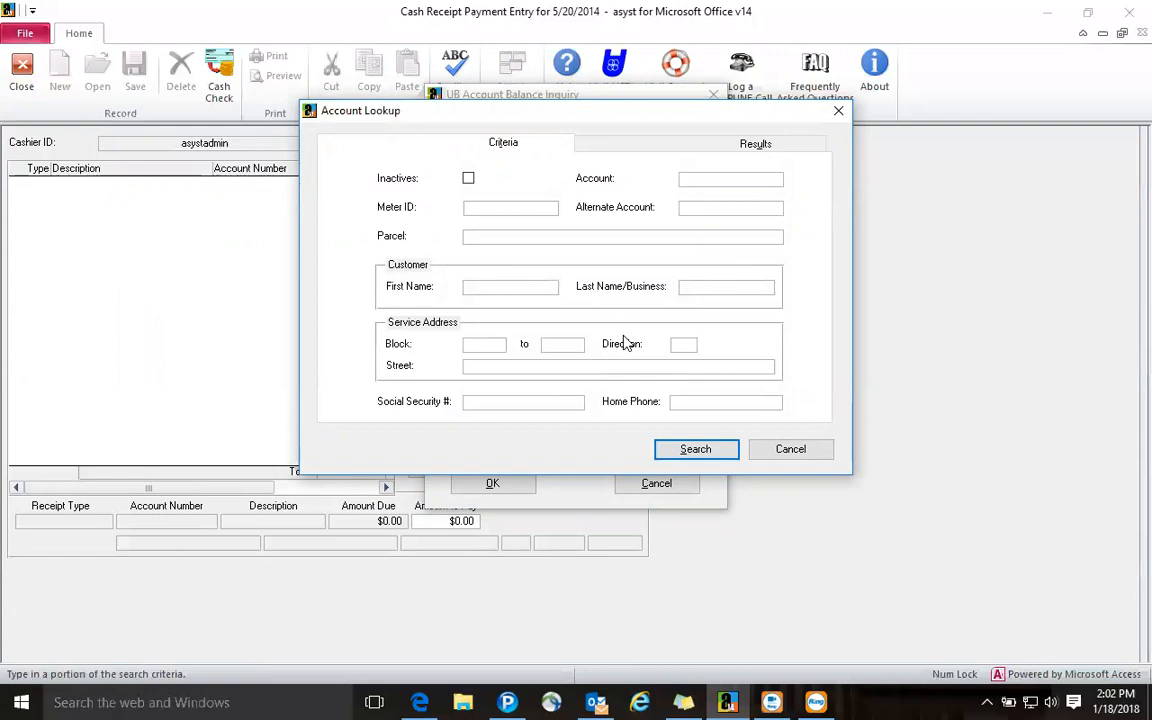
left_click(690, 450)
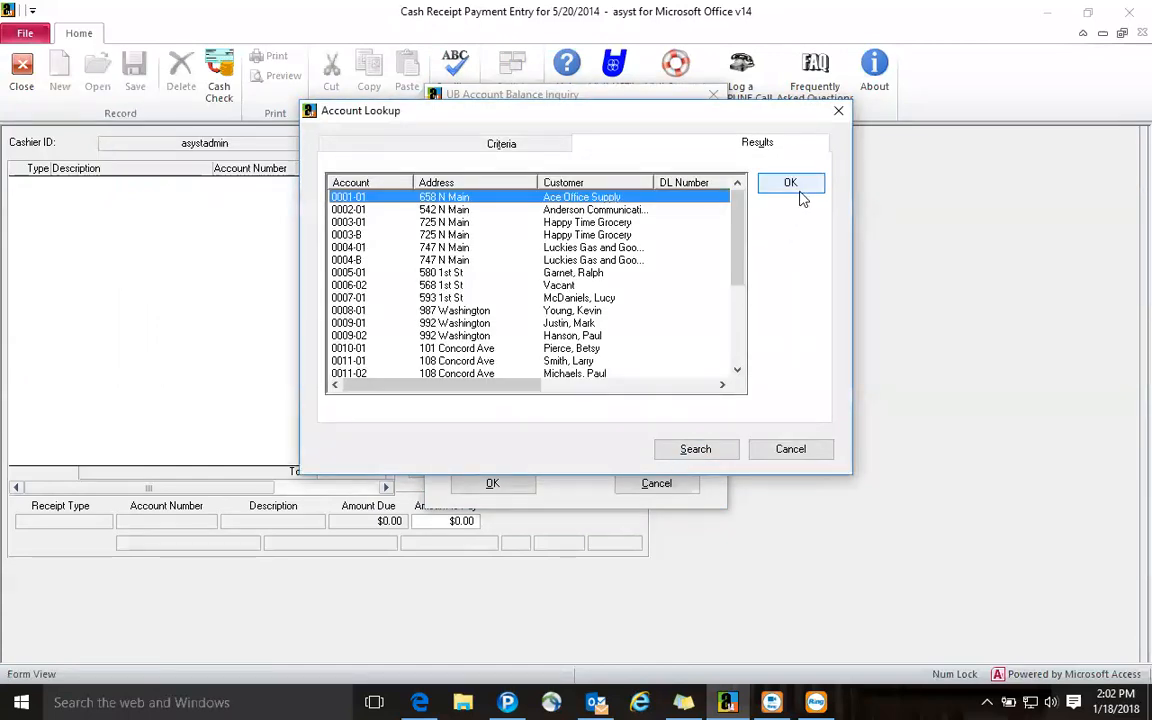
left_click(799, 190)
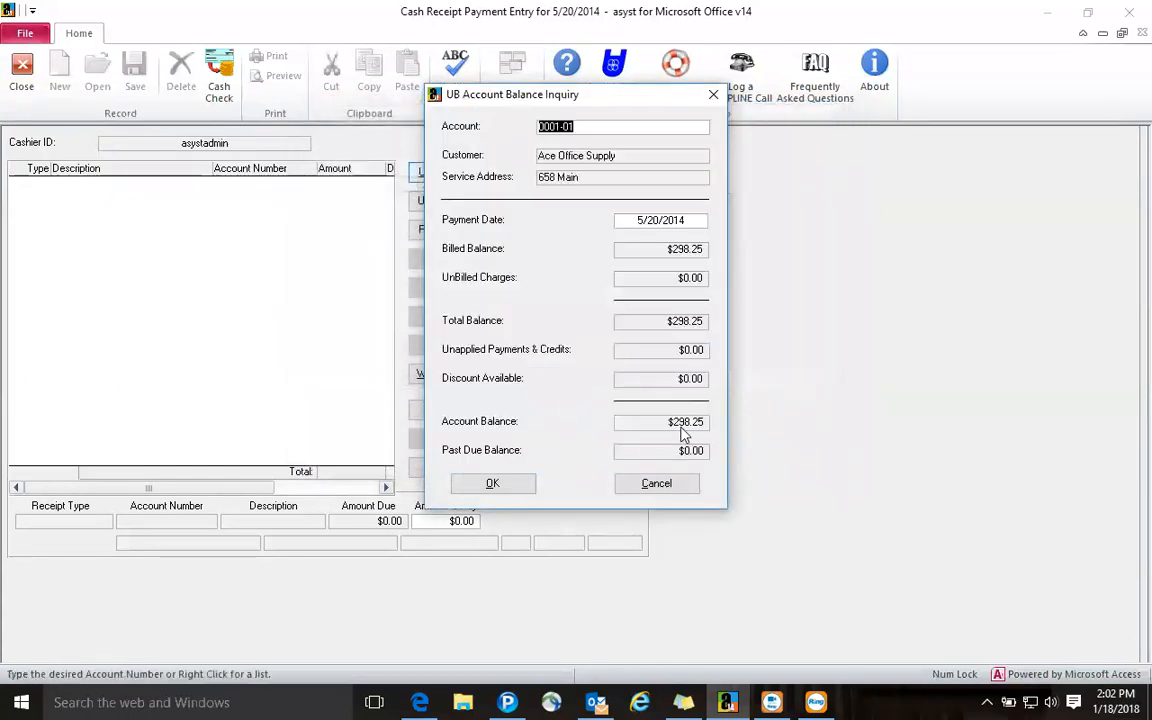
left_click(490, 483)
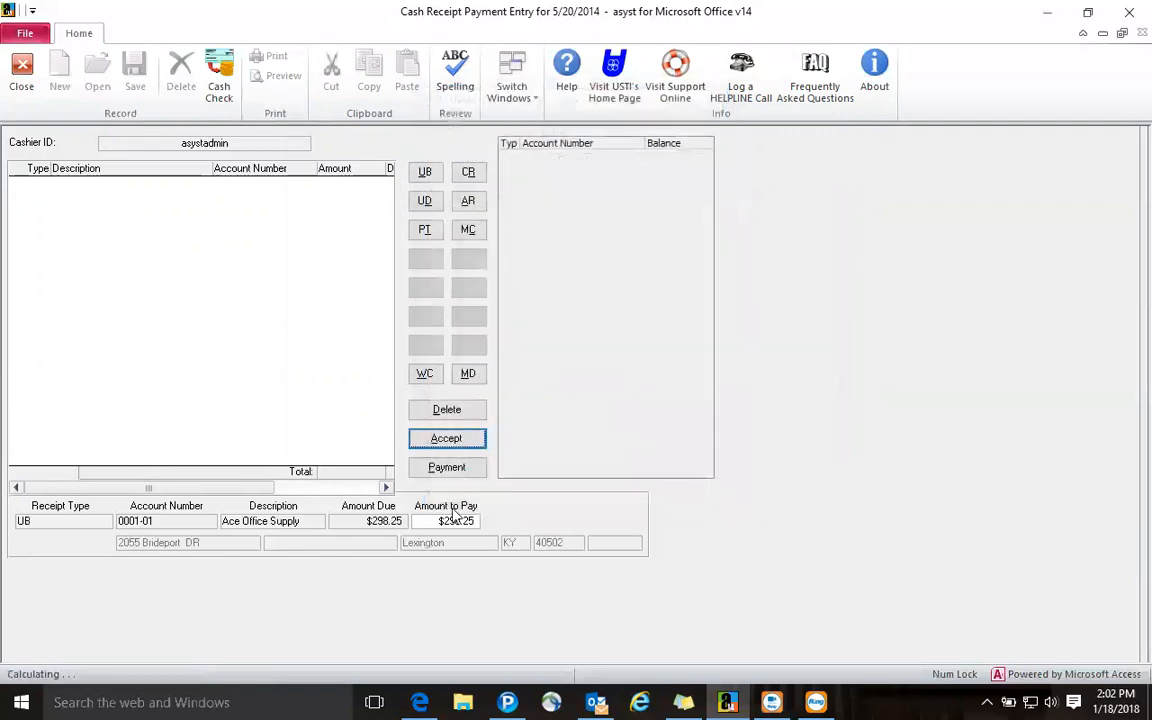
left_click(422, 441)
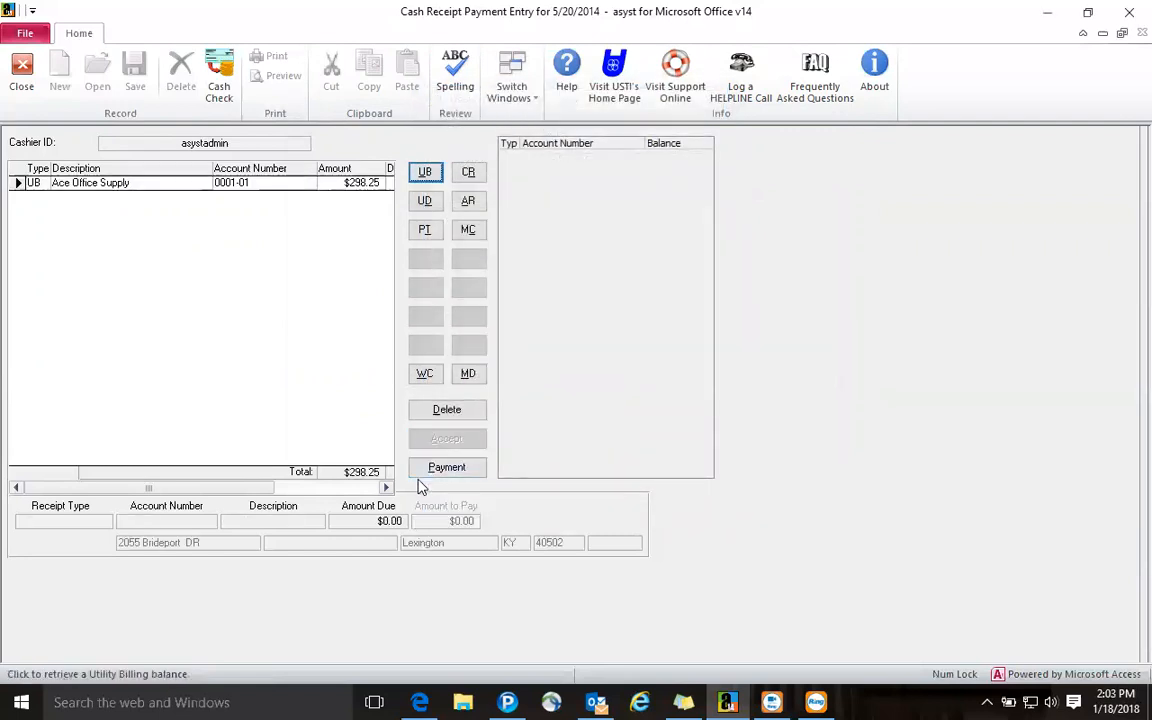
Add a $50.00 Alarm Permit miscellaneous receipt for Ace Office Supply, and view the receipt's payment processing form before cancelling it
left_click(477, 180)
type("ace")
key("Tab")
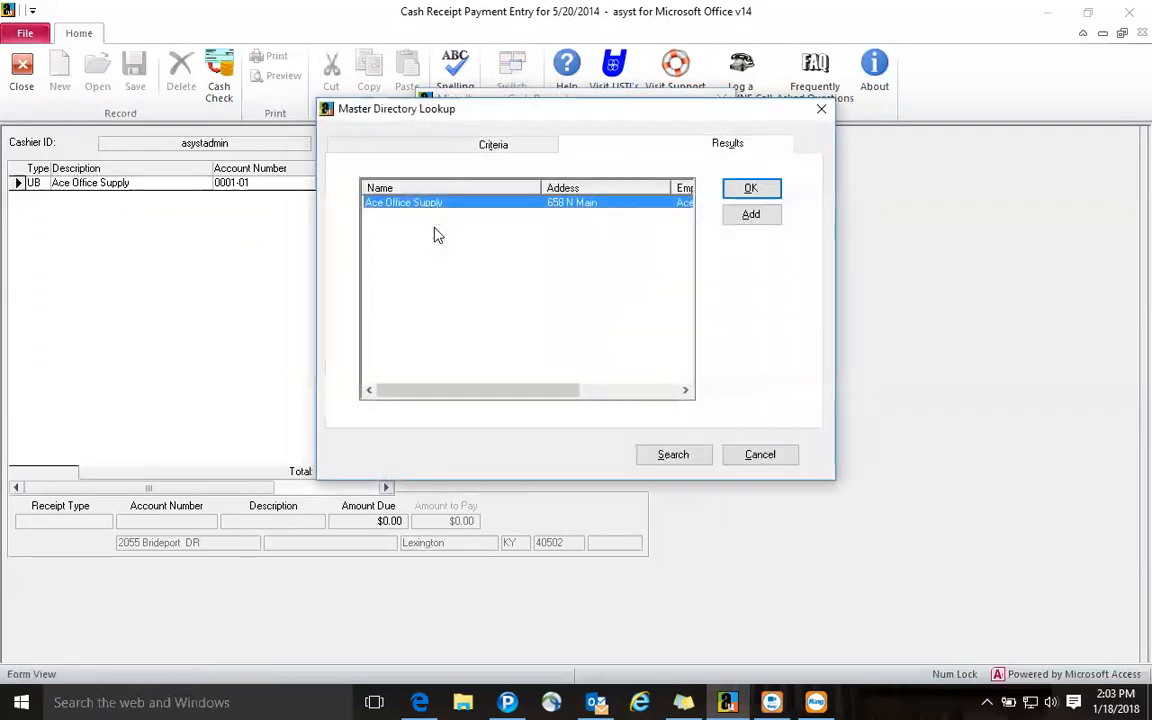
left_click(751, 189)
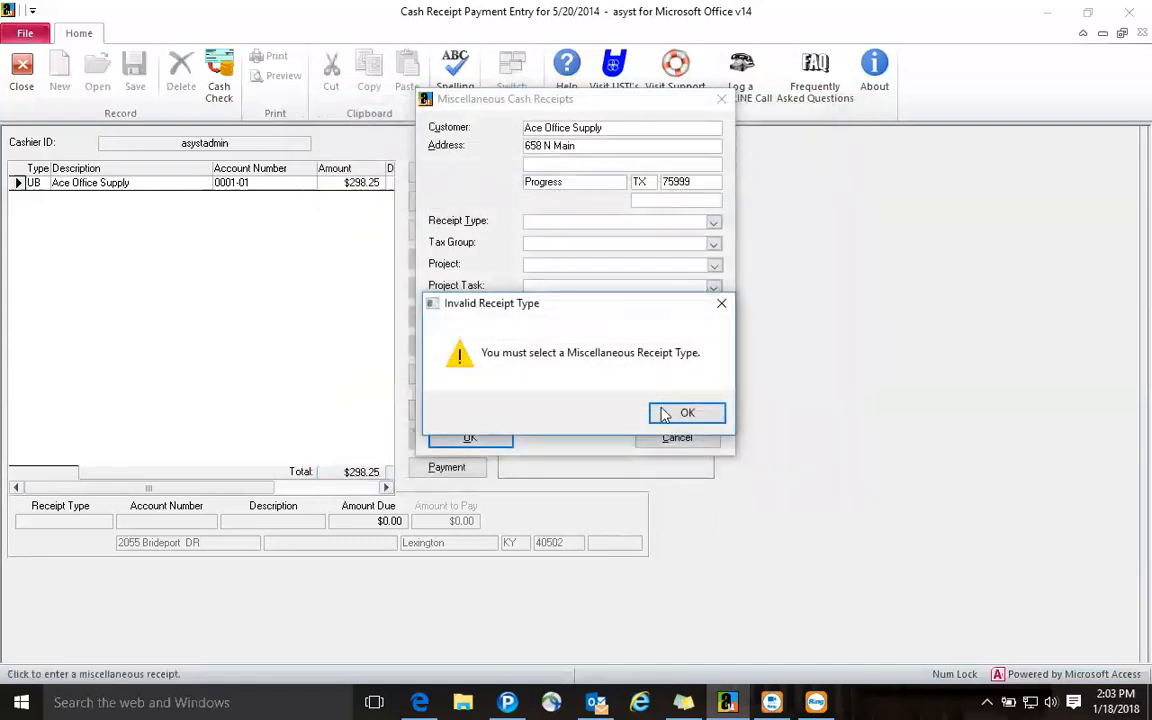
left_click(674, 411)
left_click(714, 222)
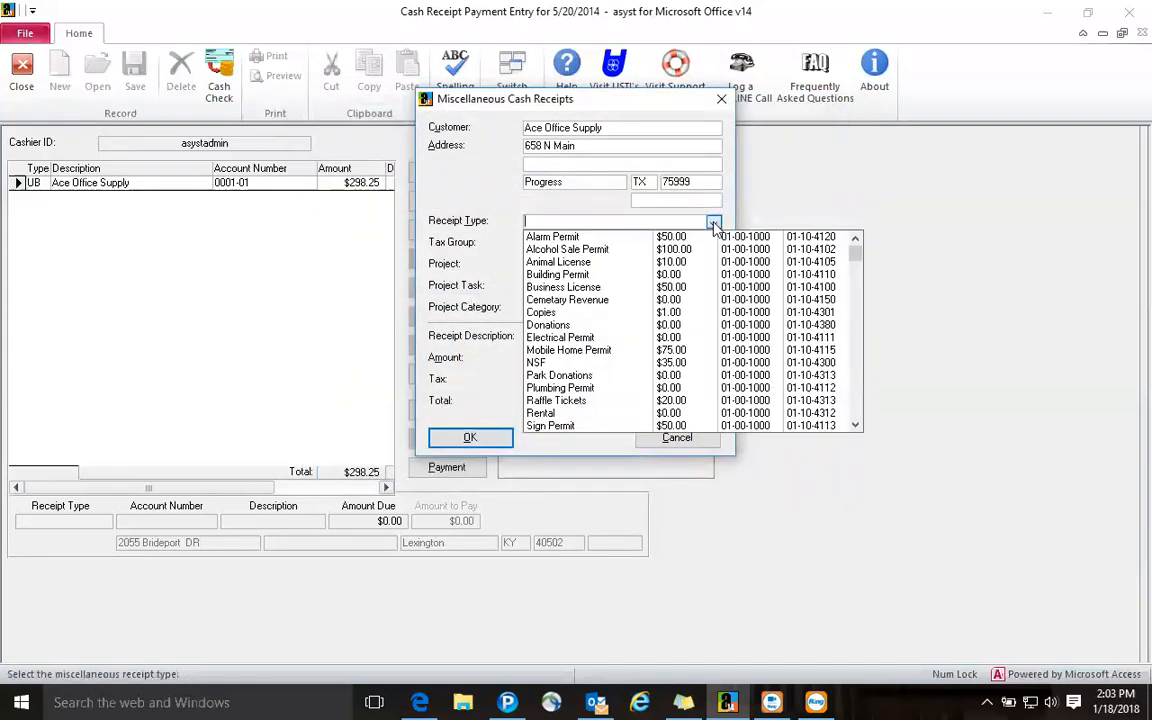
left_click(560, 237)
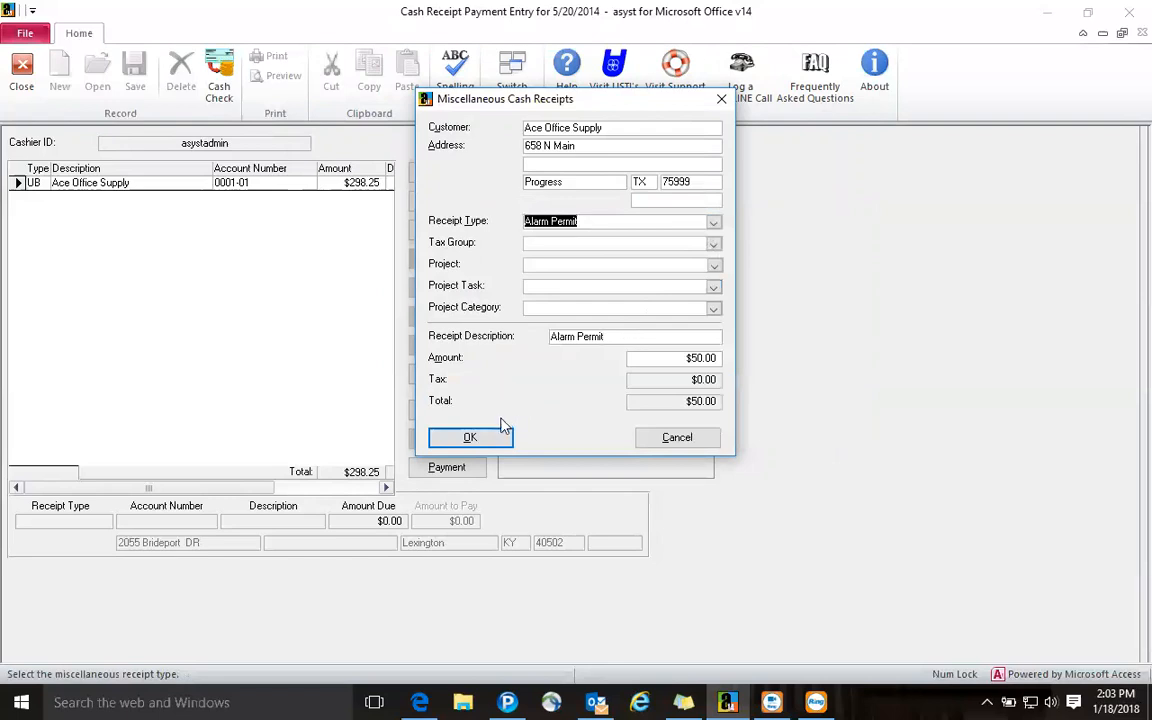
left_click(487, 440)
left_click(450, 440)
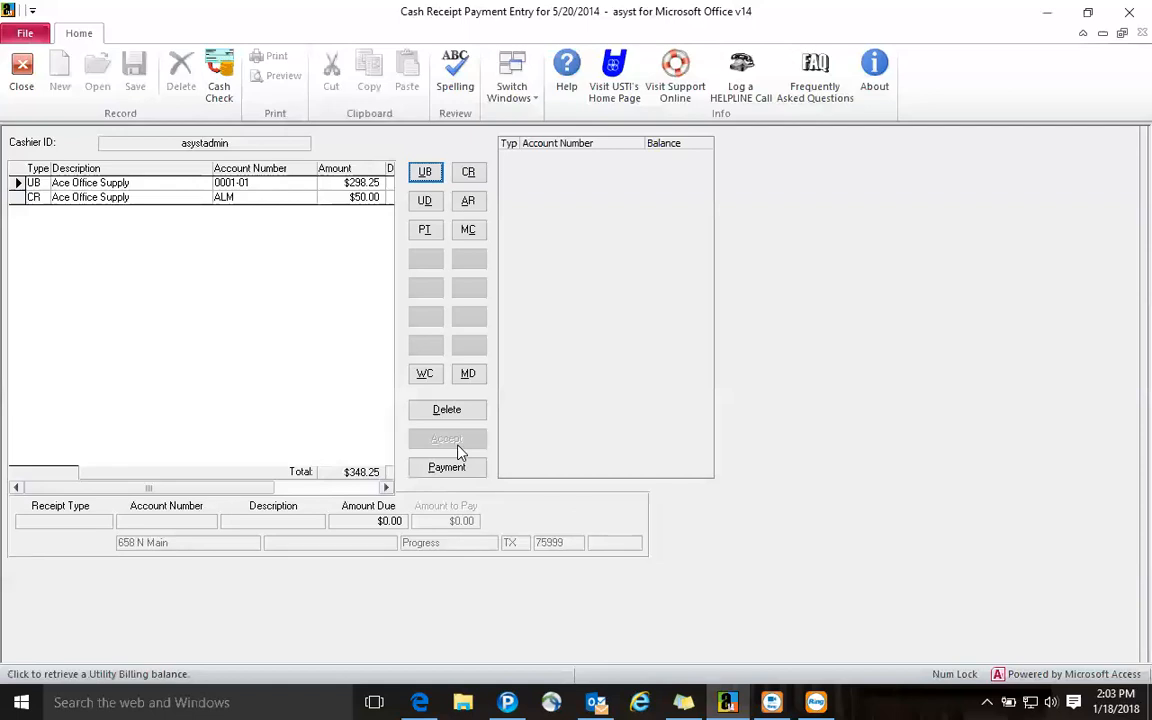
left_click(447, 467)
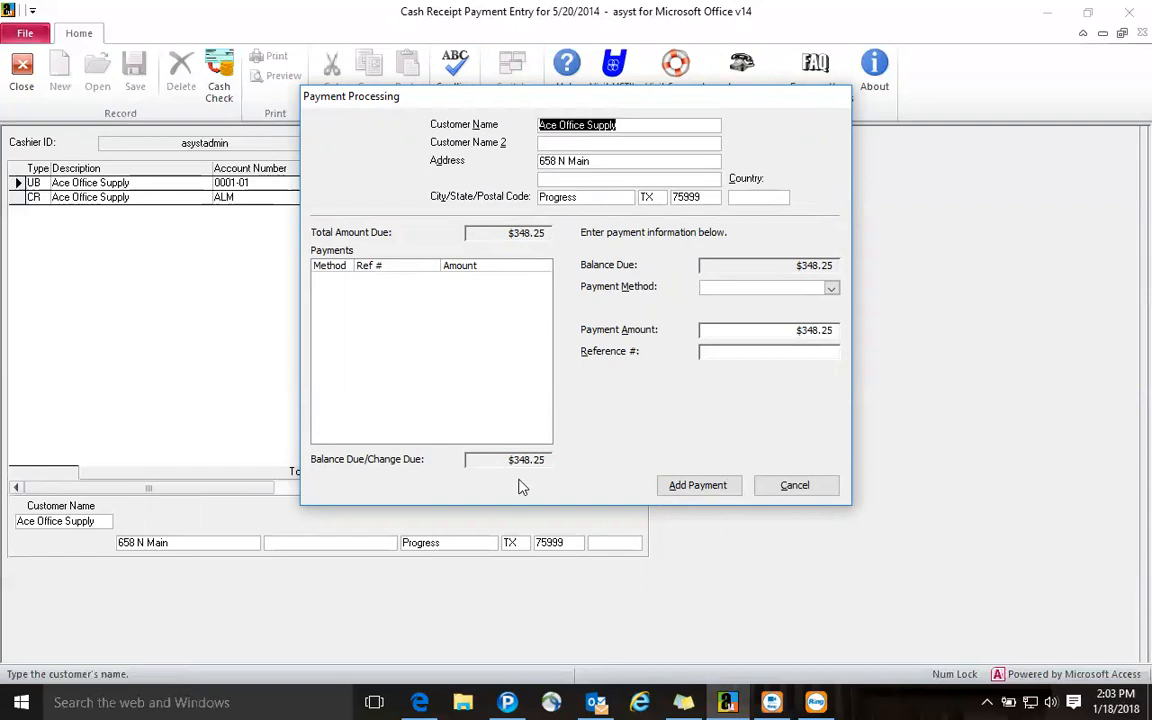
left_click(762, 486)
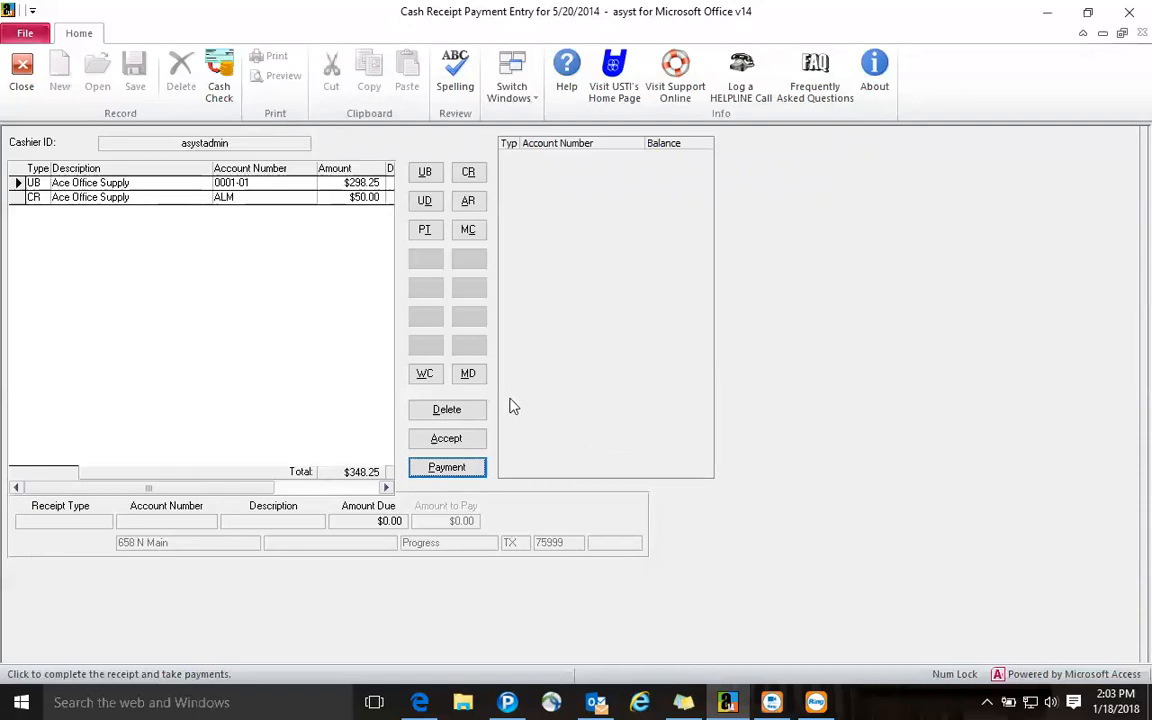
Search the master directory for "1", load the outstanding balances of 1ST Bank Financial, and abort the uncompleted receipt
left_click(470, 374)
type("1")
left_click(660, 455)
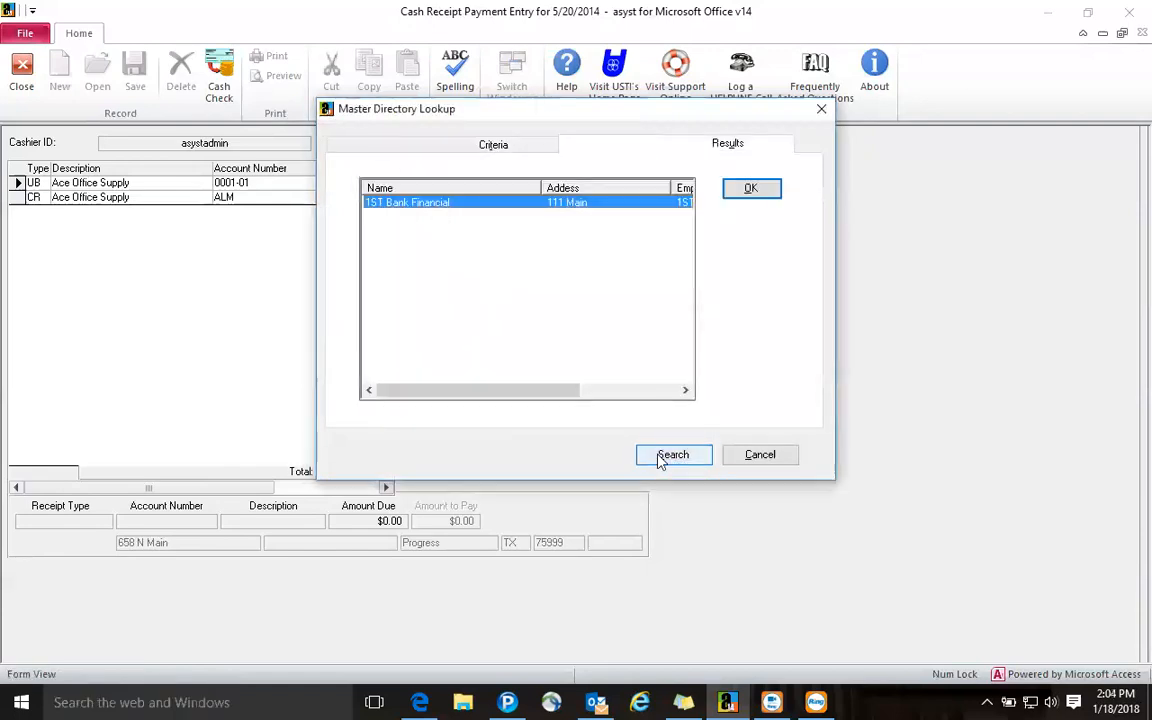
left_click(750, 189)
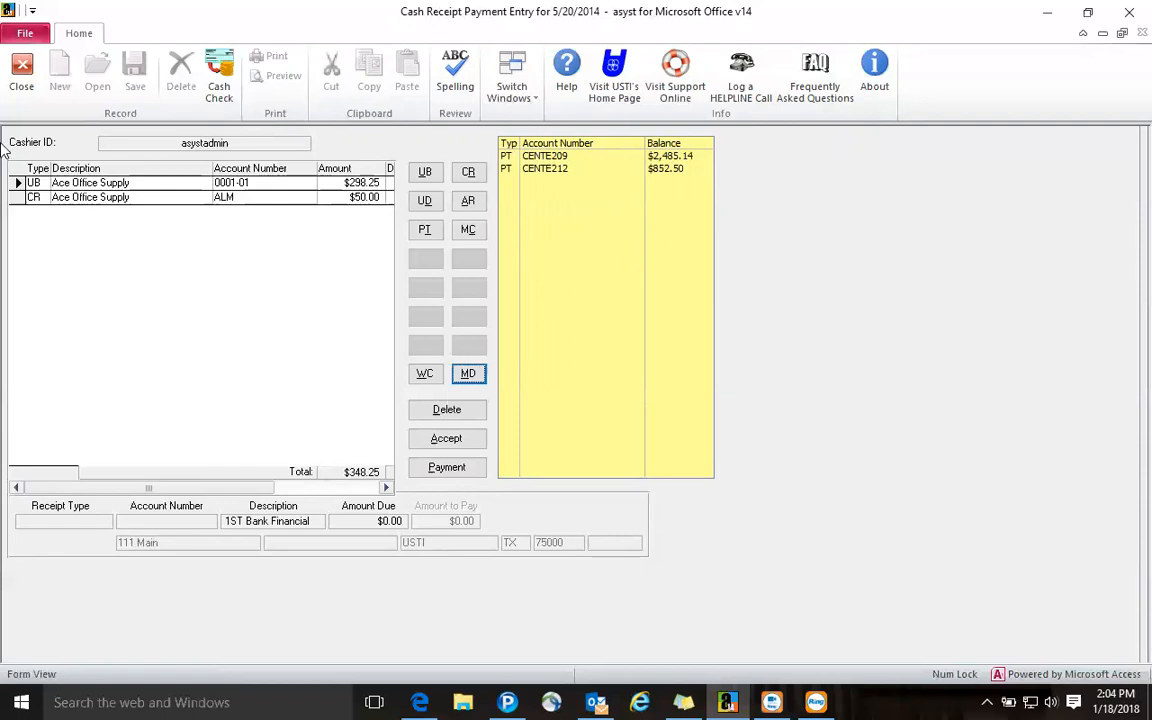
left_click(20, 80)
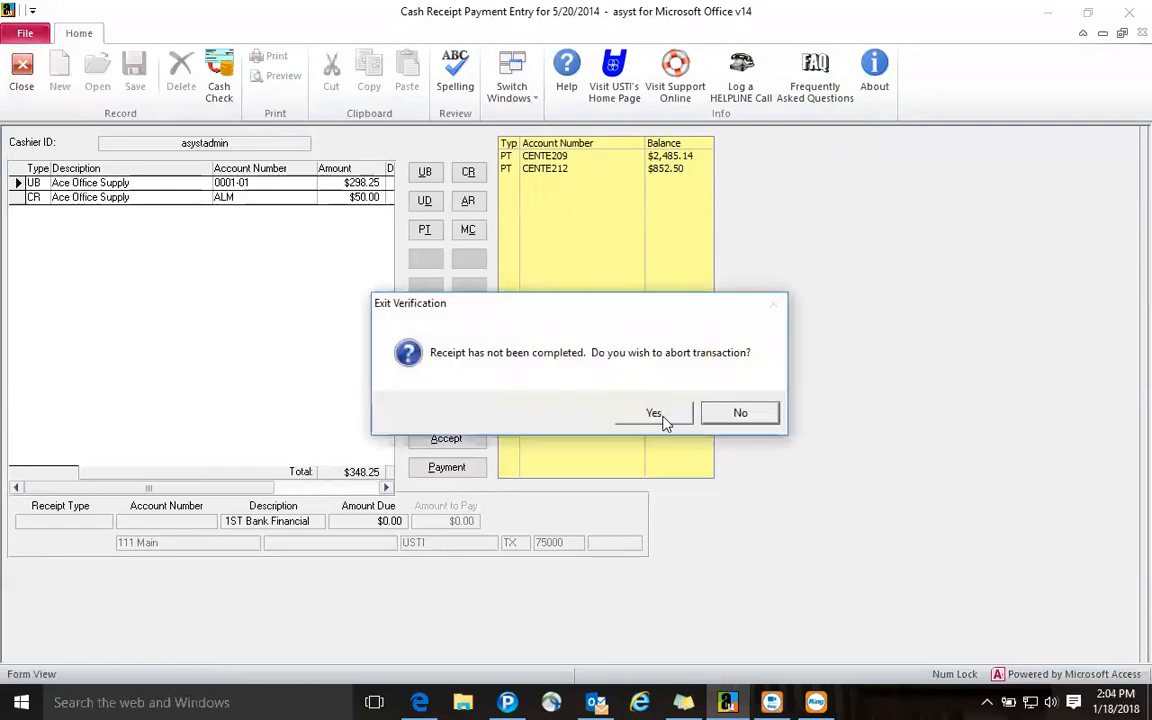
left_click(660, 416)
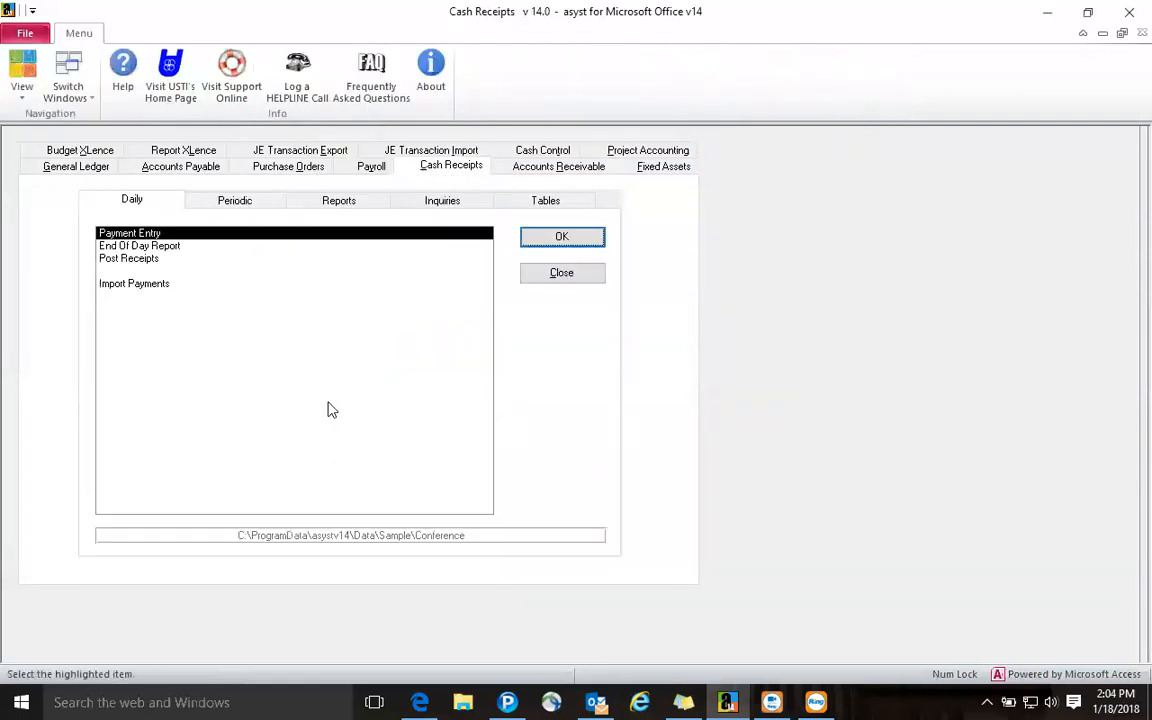
Preview the Cash Receipts Transaction Control Report for all receipts, sub-totaled by Receipt Type
left_click(348, 200)
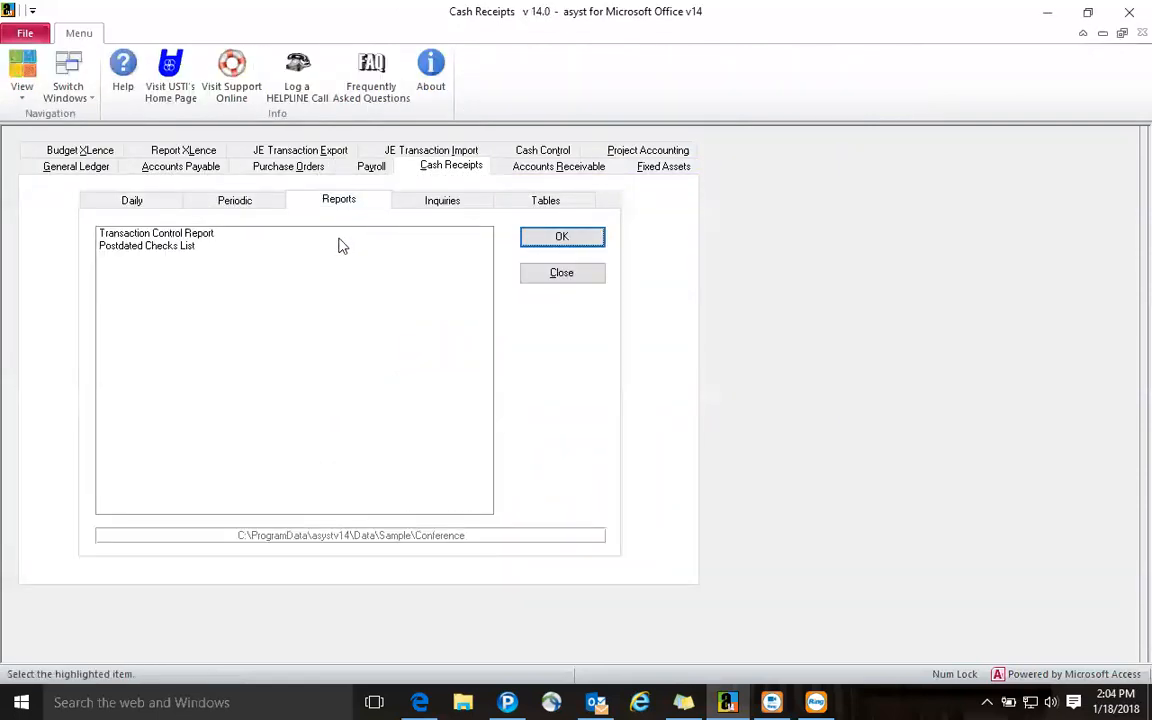
left_click(248, 236)
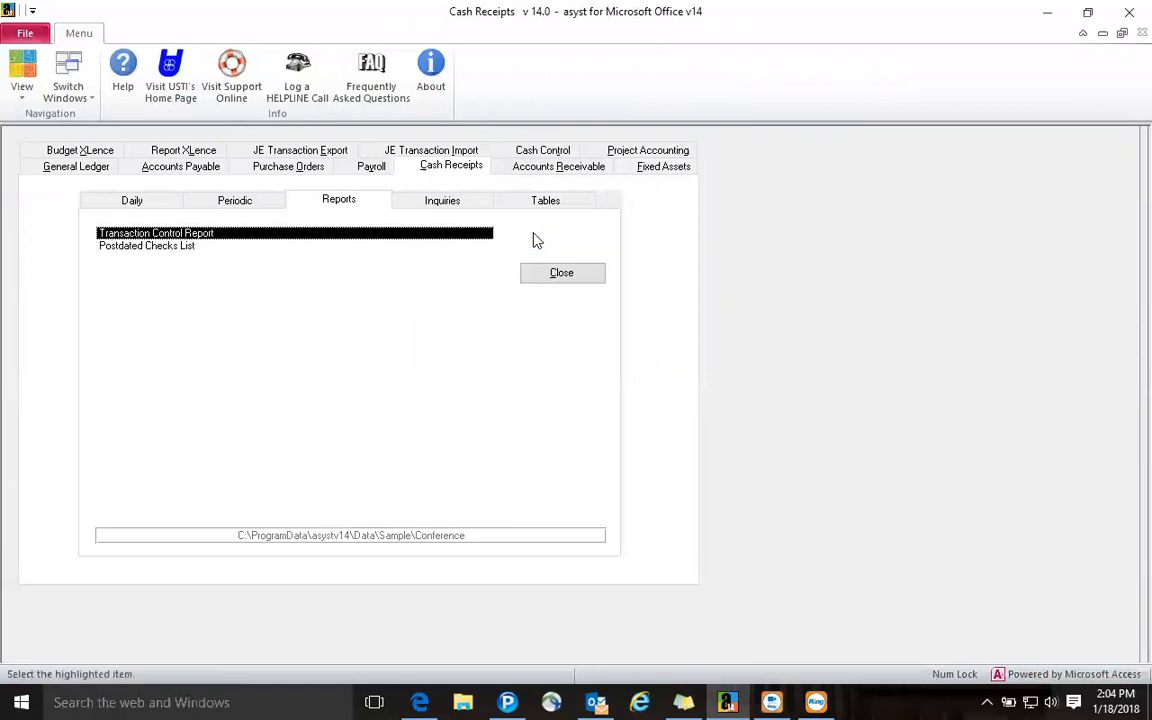
left_click(533, 240)
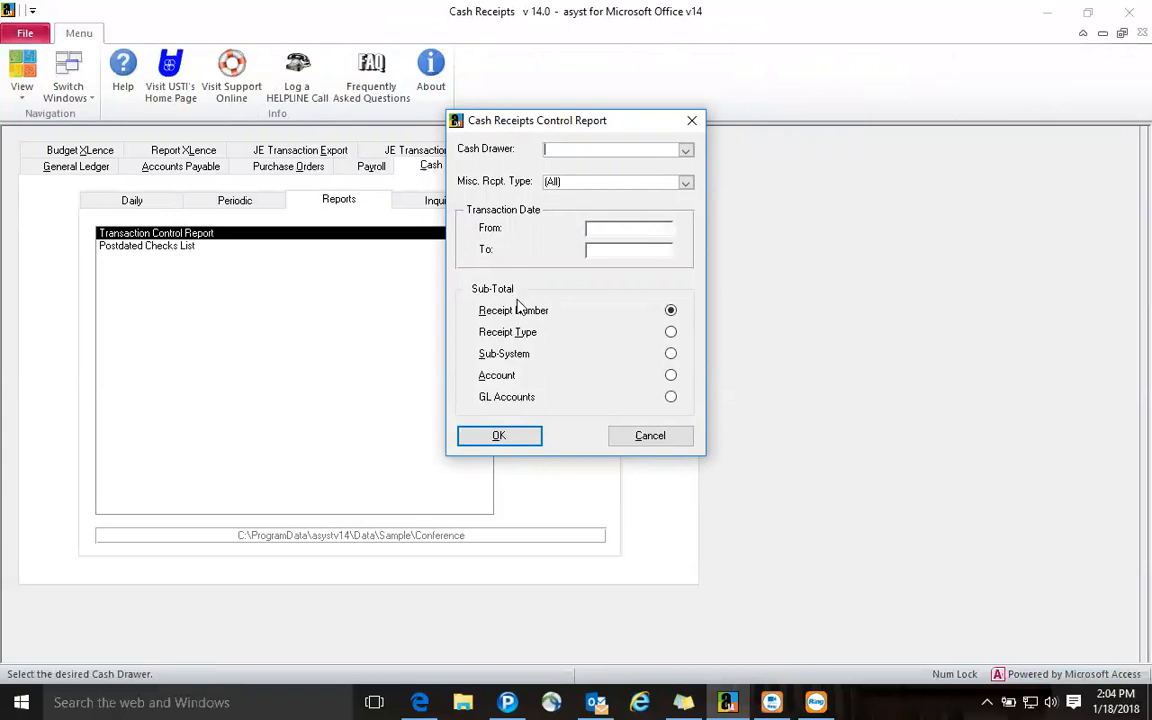
left_click(671, 336)
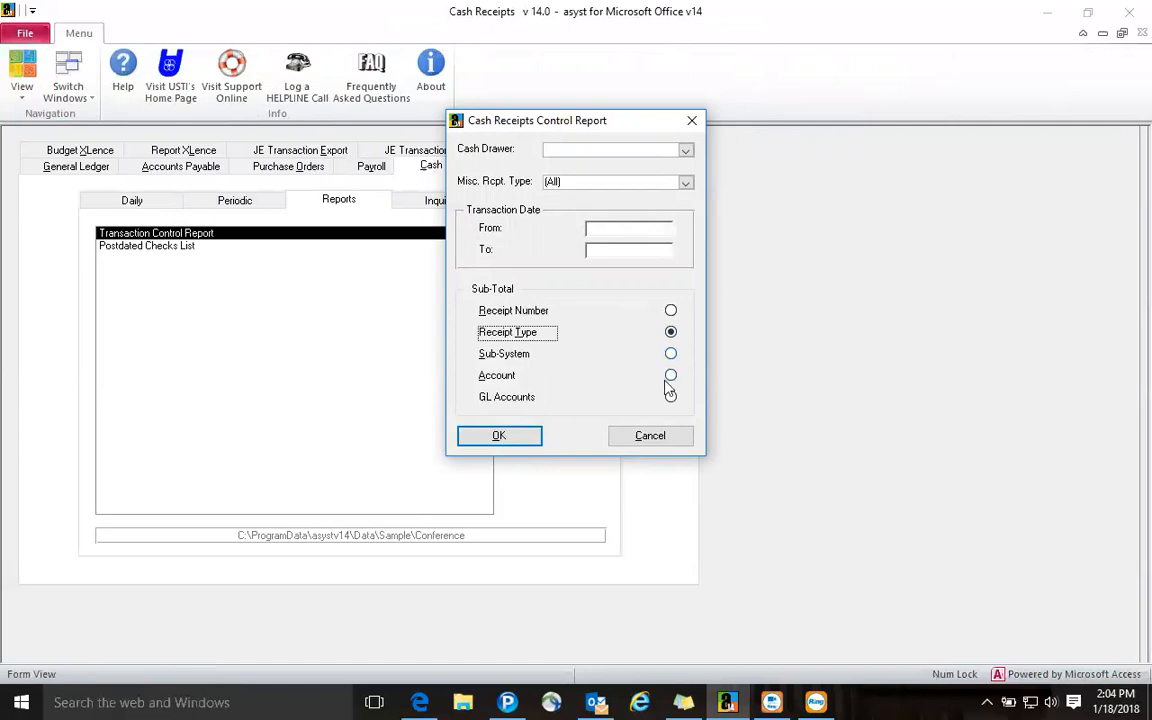
left_click(517, 440)
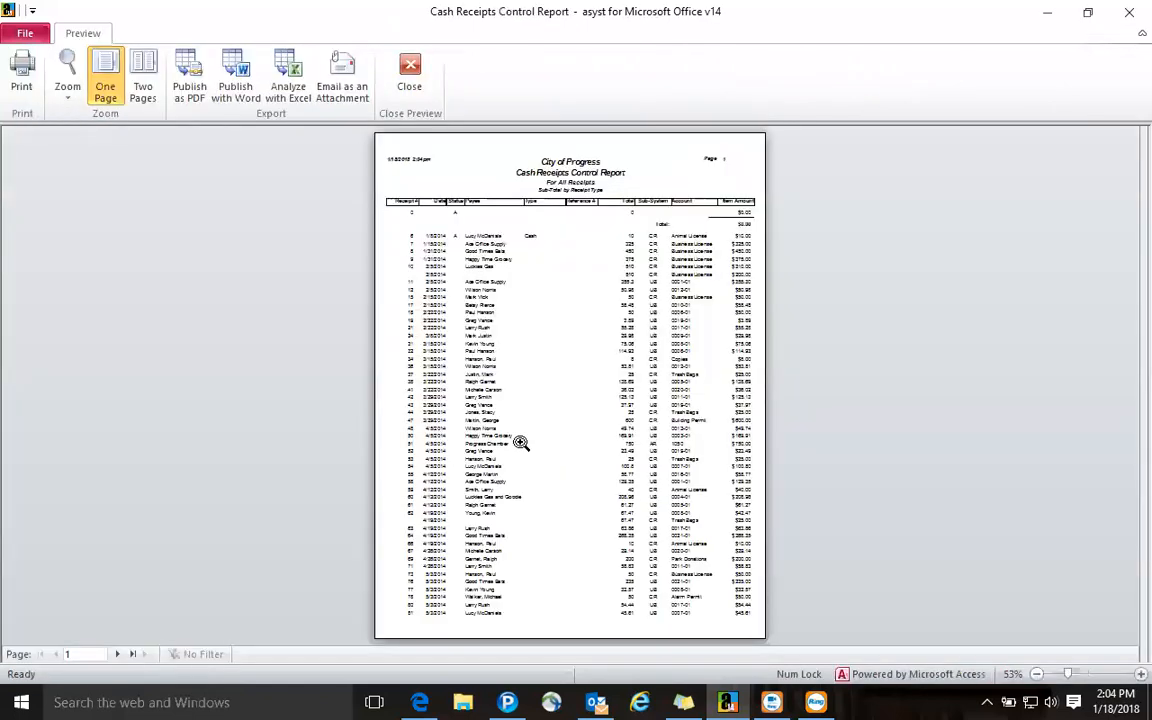
Examine the check total and the receipt totals by sub-system on the report's last page, and close the preview
left_click(131, 654)
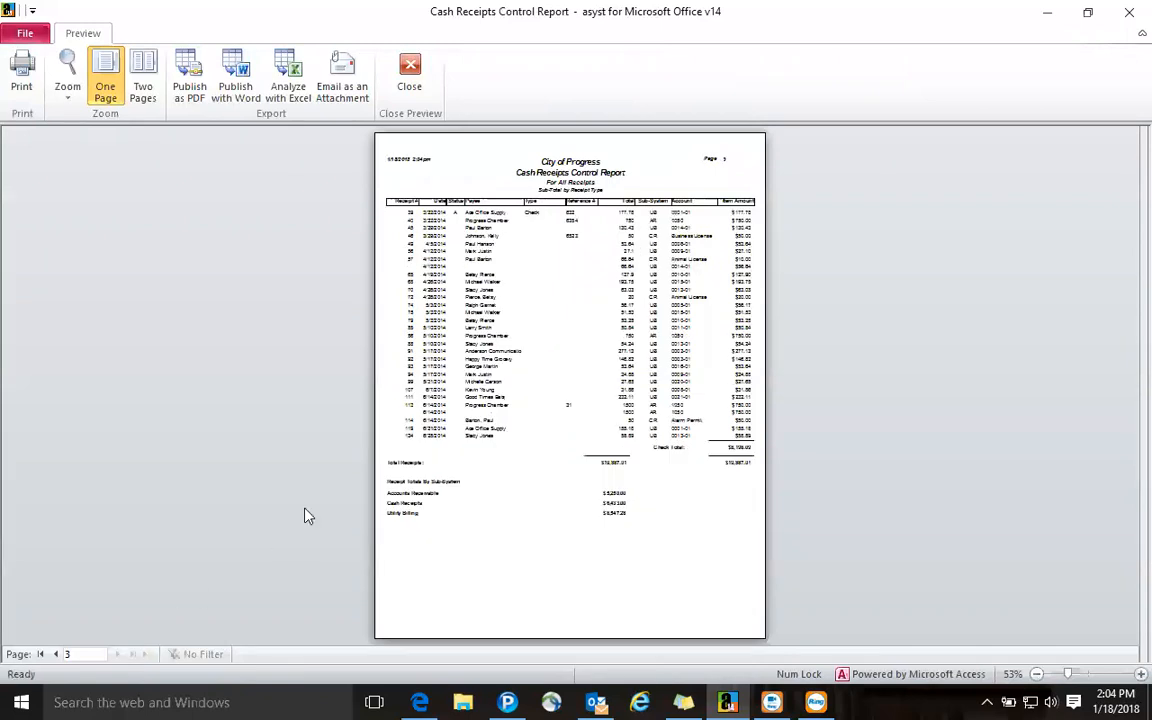
left_click(461, 347)
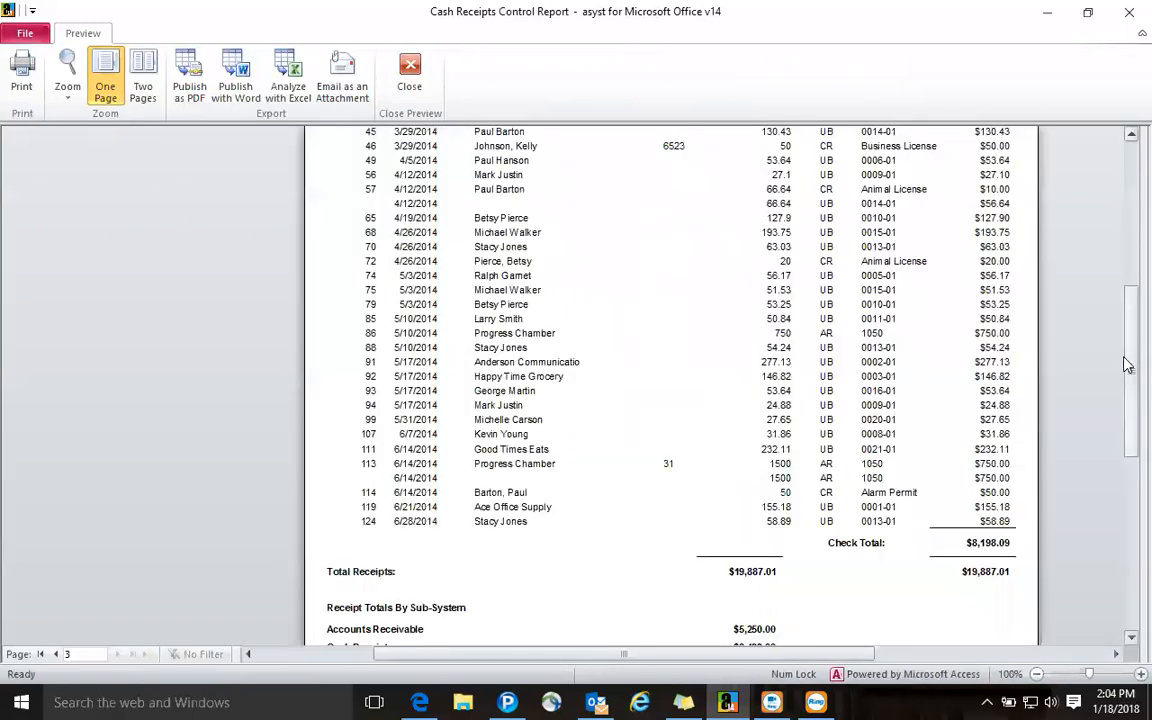
scroll(1128, 403, "down", 3)
scroll(1128, 403, "down", 2)
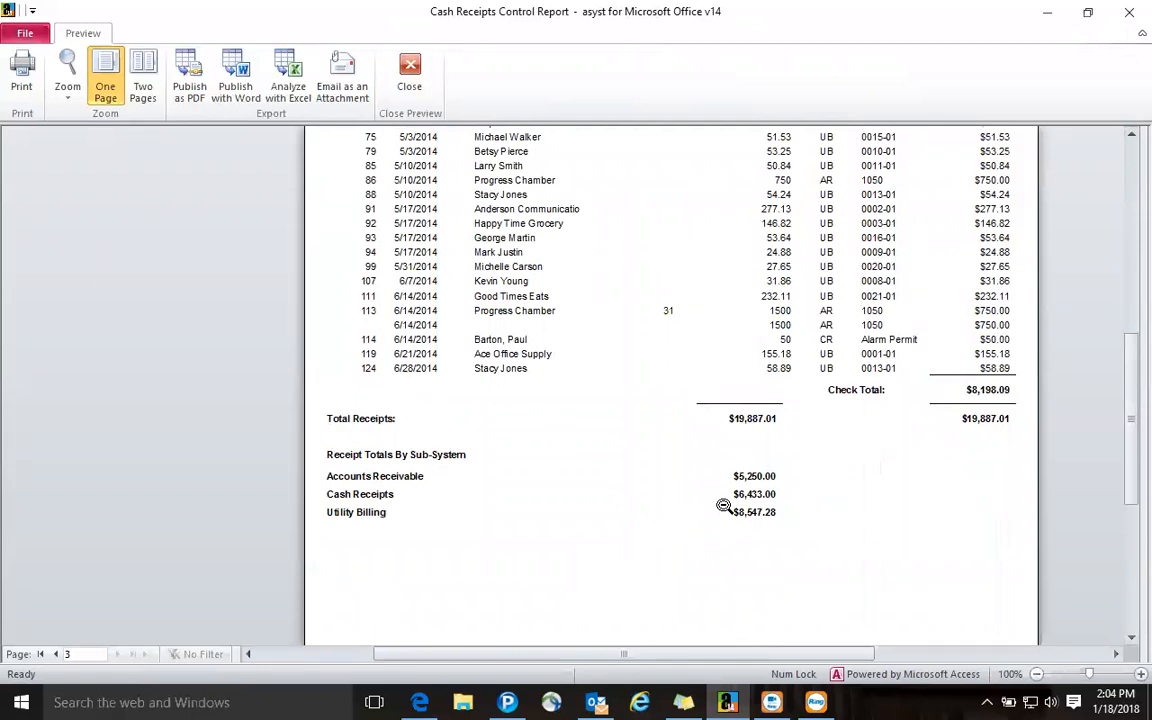
left_click(411, 82)
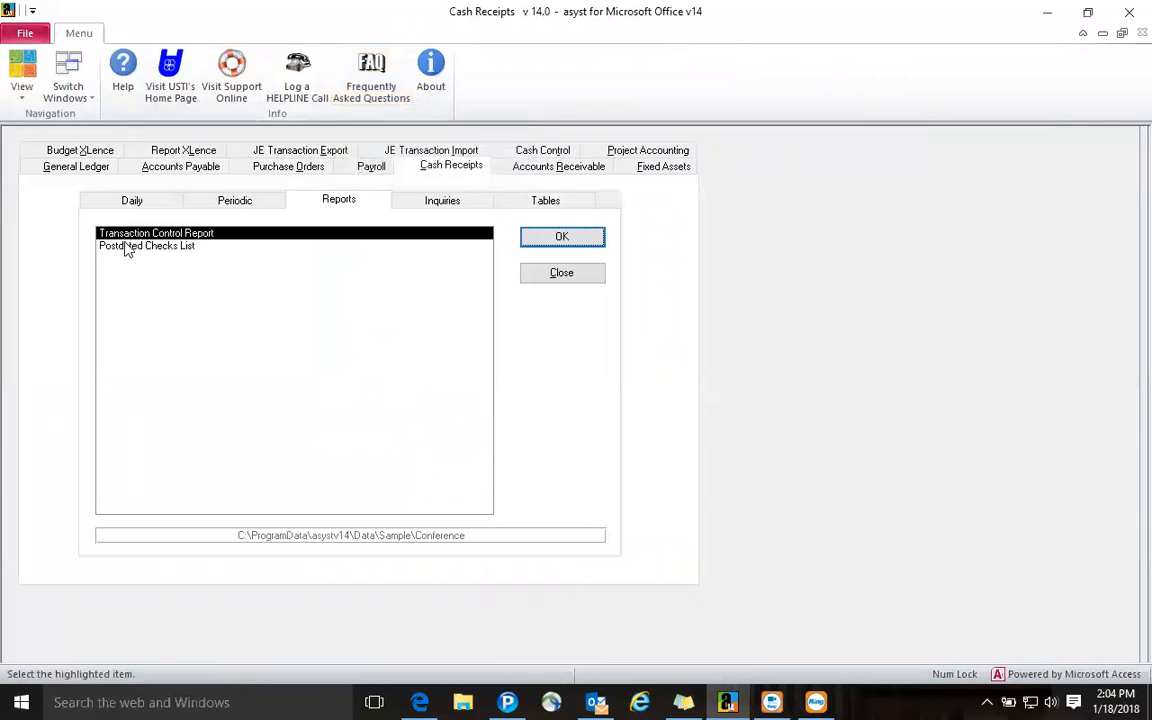
View the daily functions of Cash Receipts, Payroll, Accounts Receivable, Fixed Assets and Project Accounting in turn
left_click(128, 206)
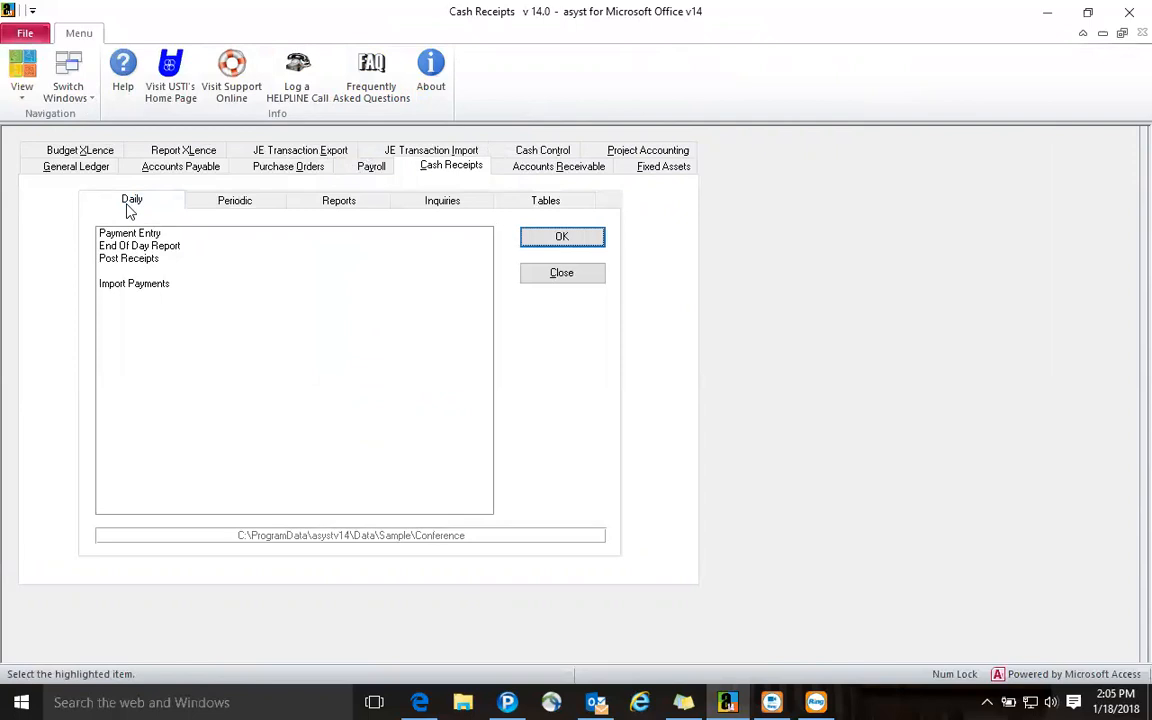
left_click(352, 170)
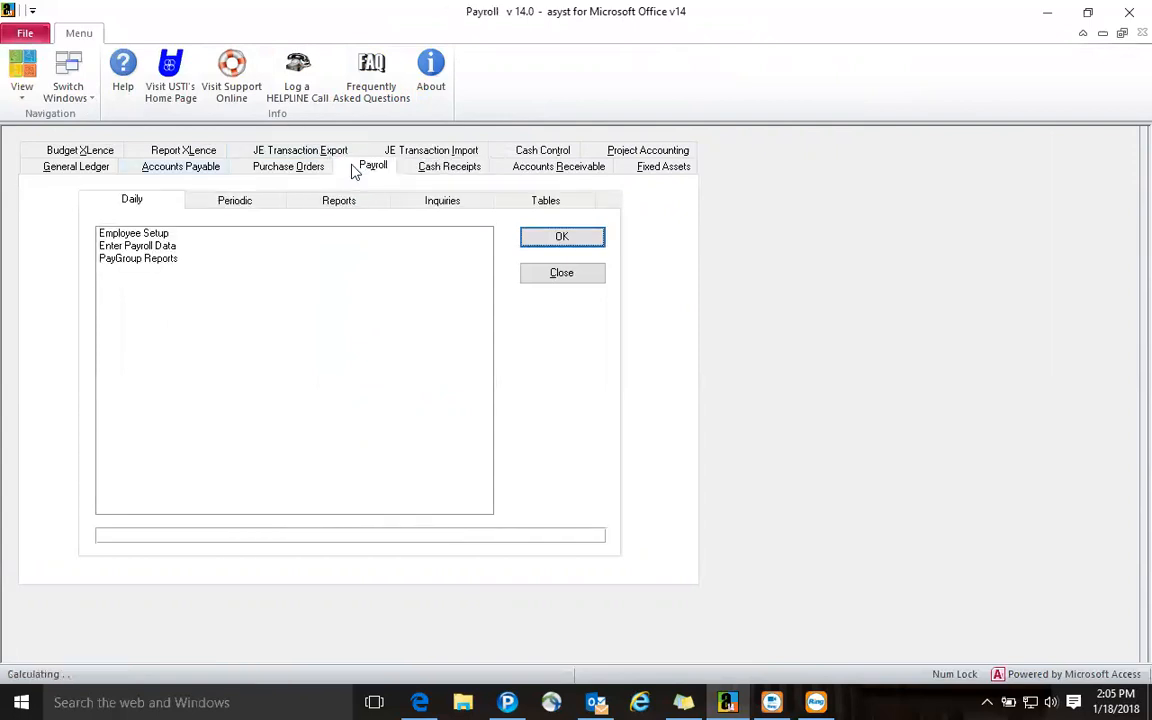
left_click(514, 170)
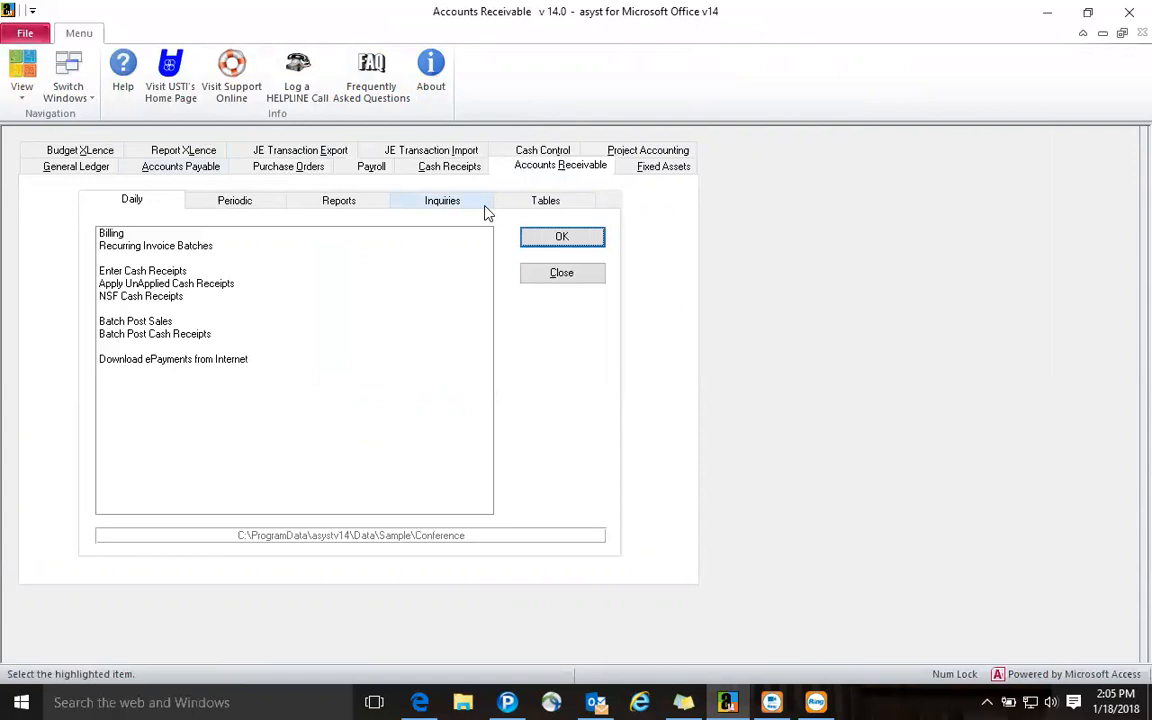
left_click(663, 166)
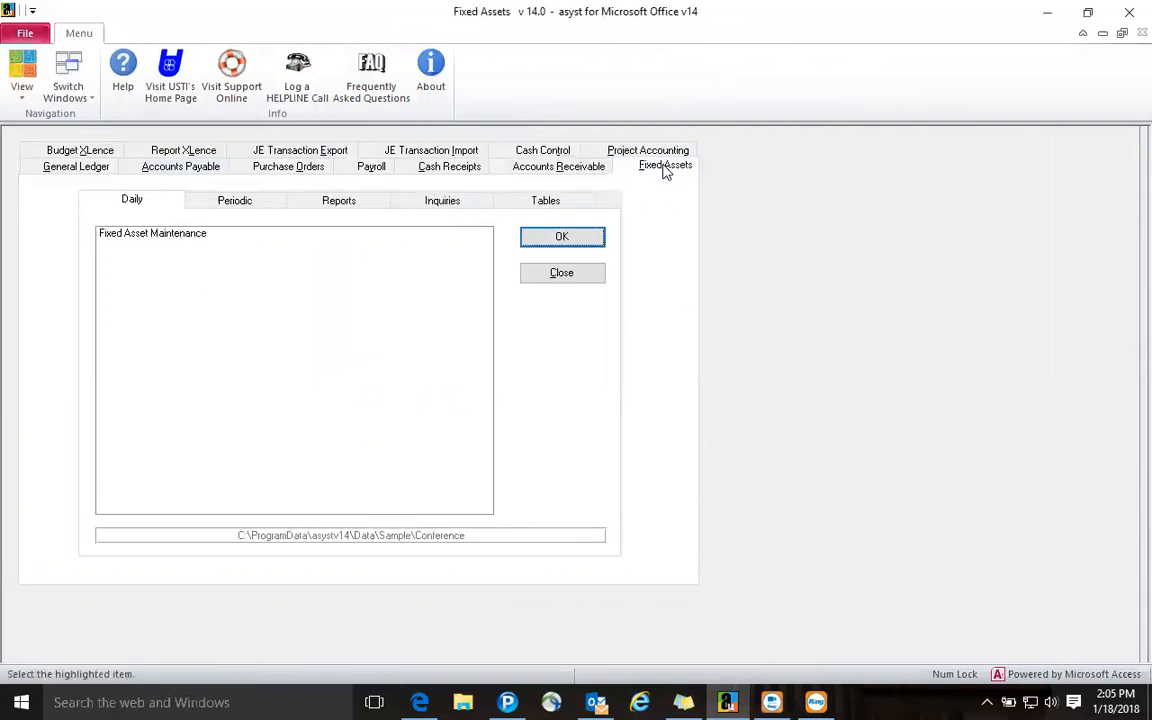
left_click(612, 151)
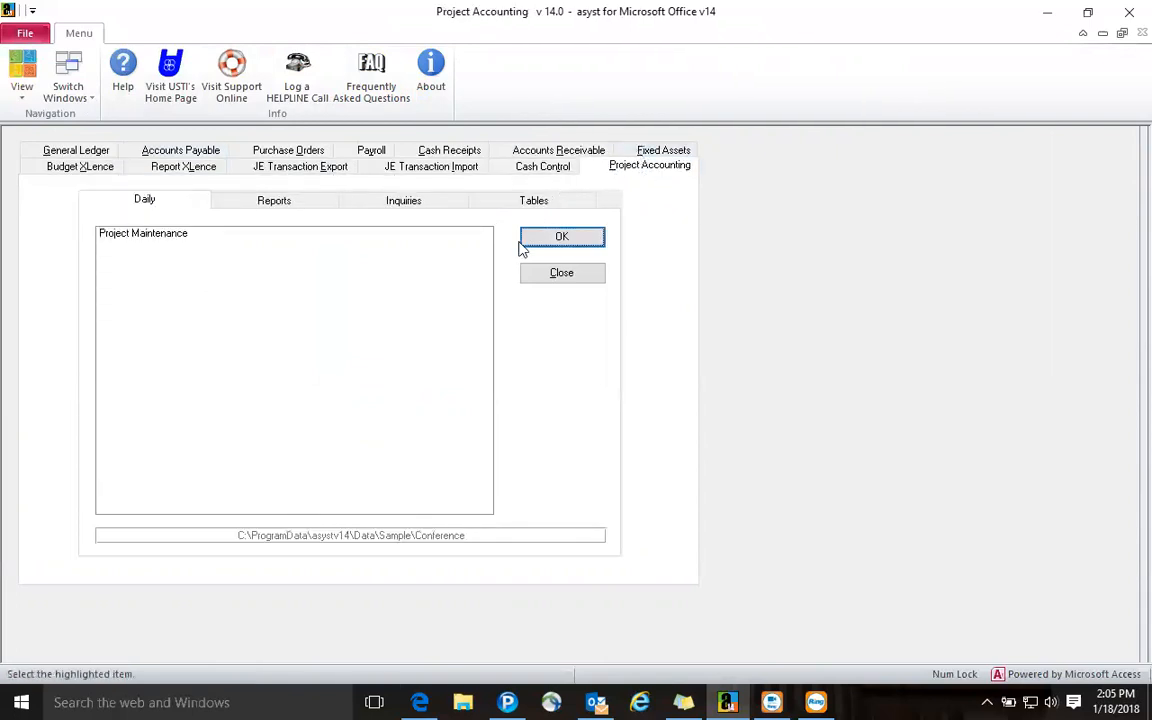